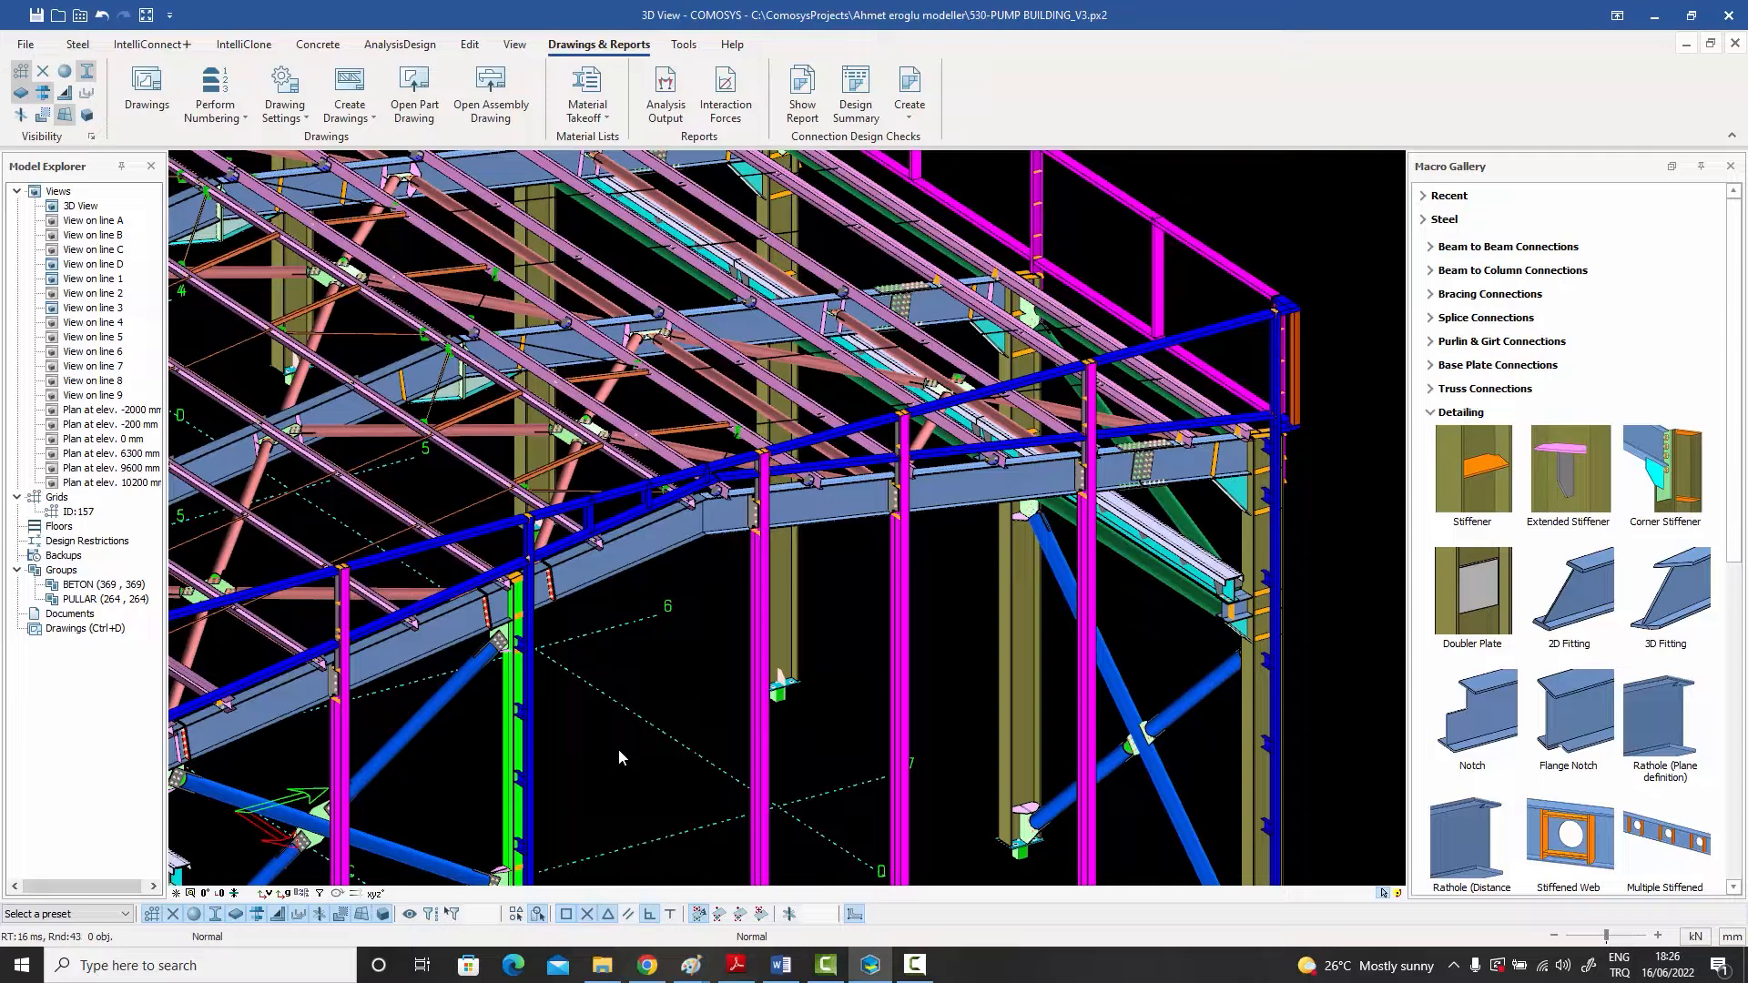
Step: Toggle the Keep Manual Changes option in the Views settings for assembly drawings, then return to the 3D model
middle_drag(619, 751, 652, 736)
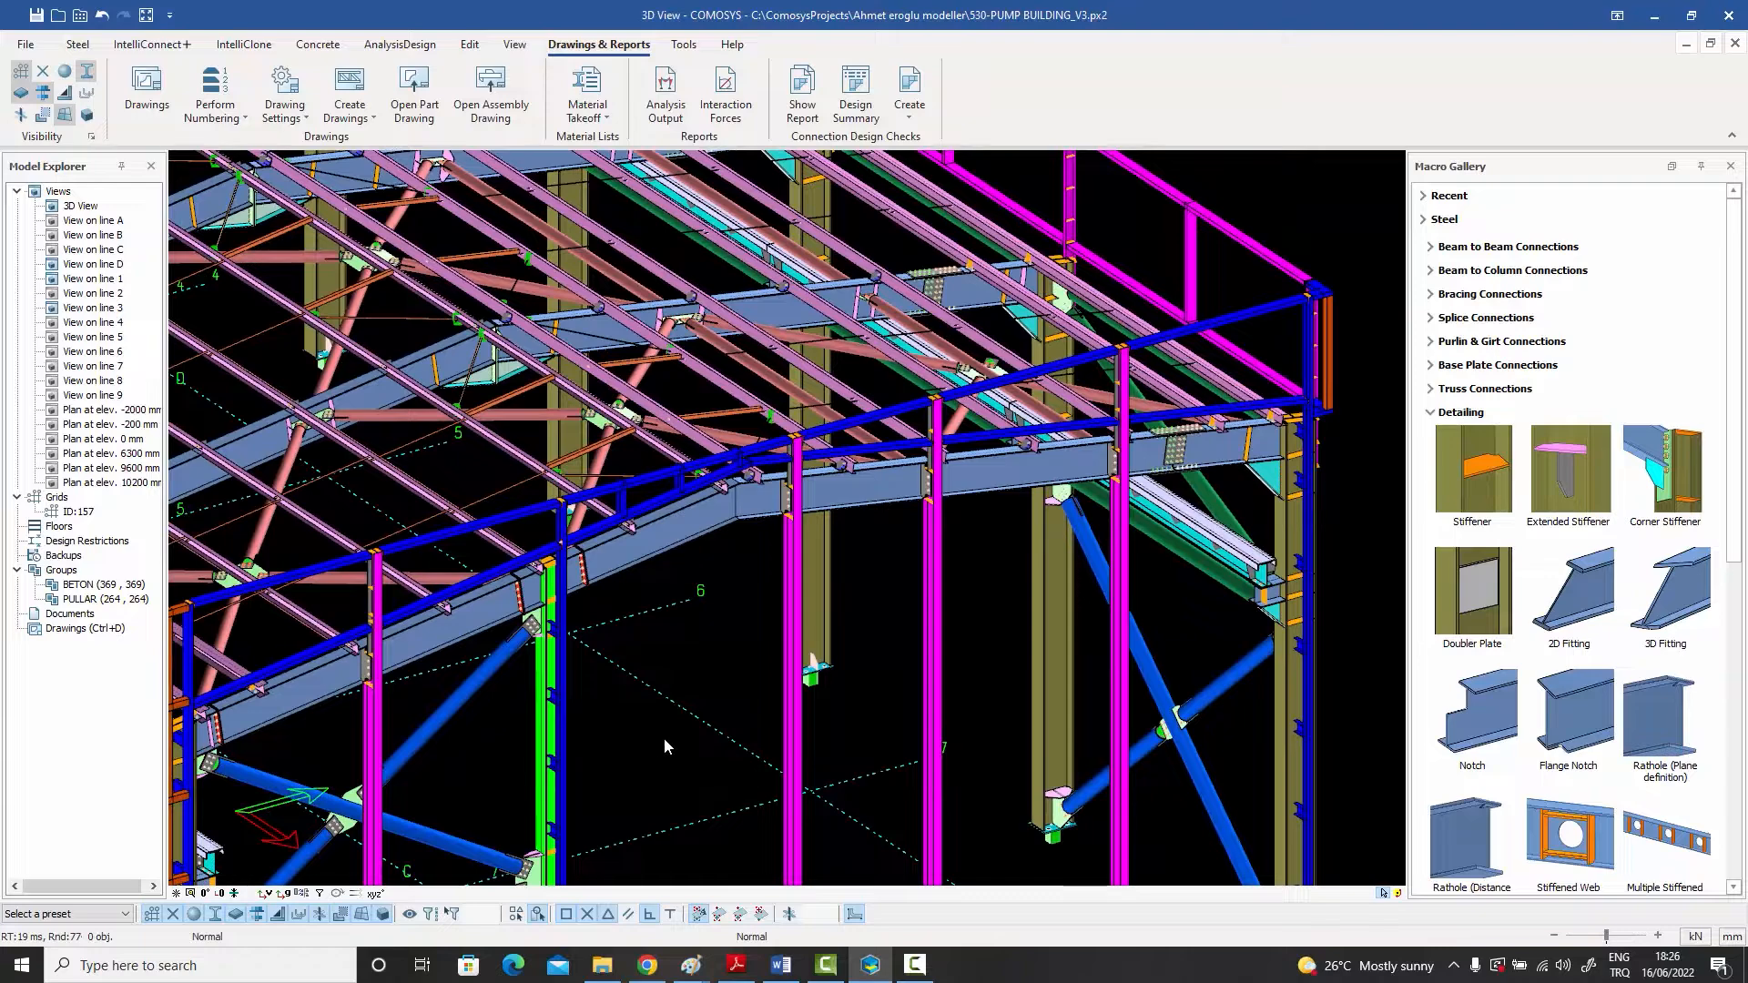
click(289, 107)
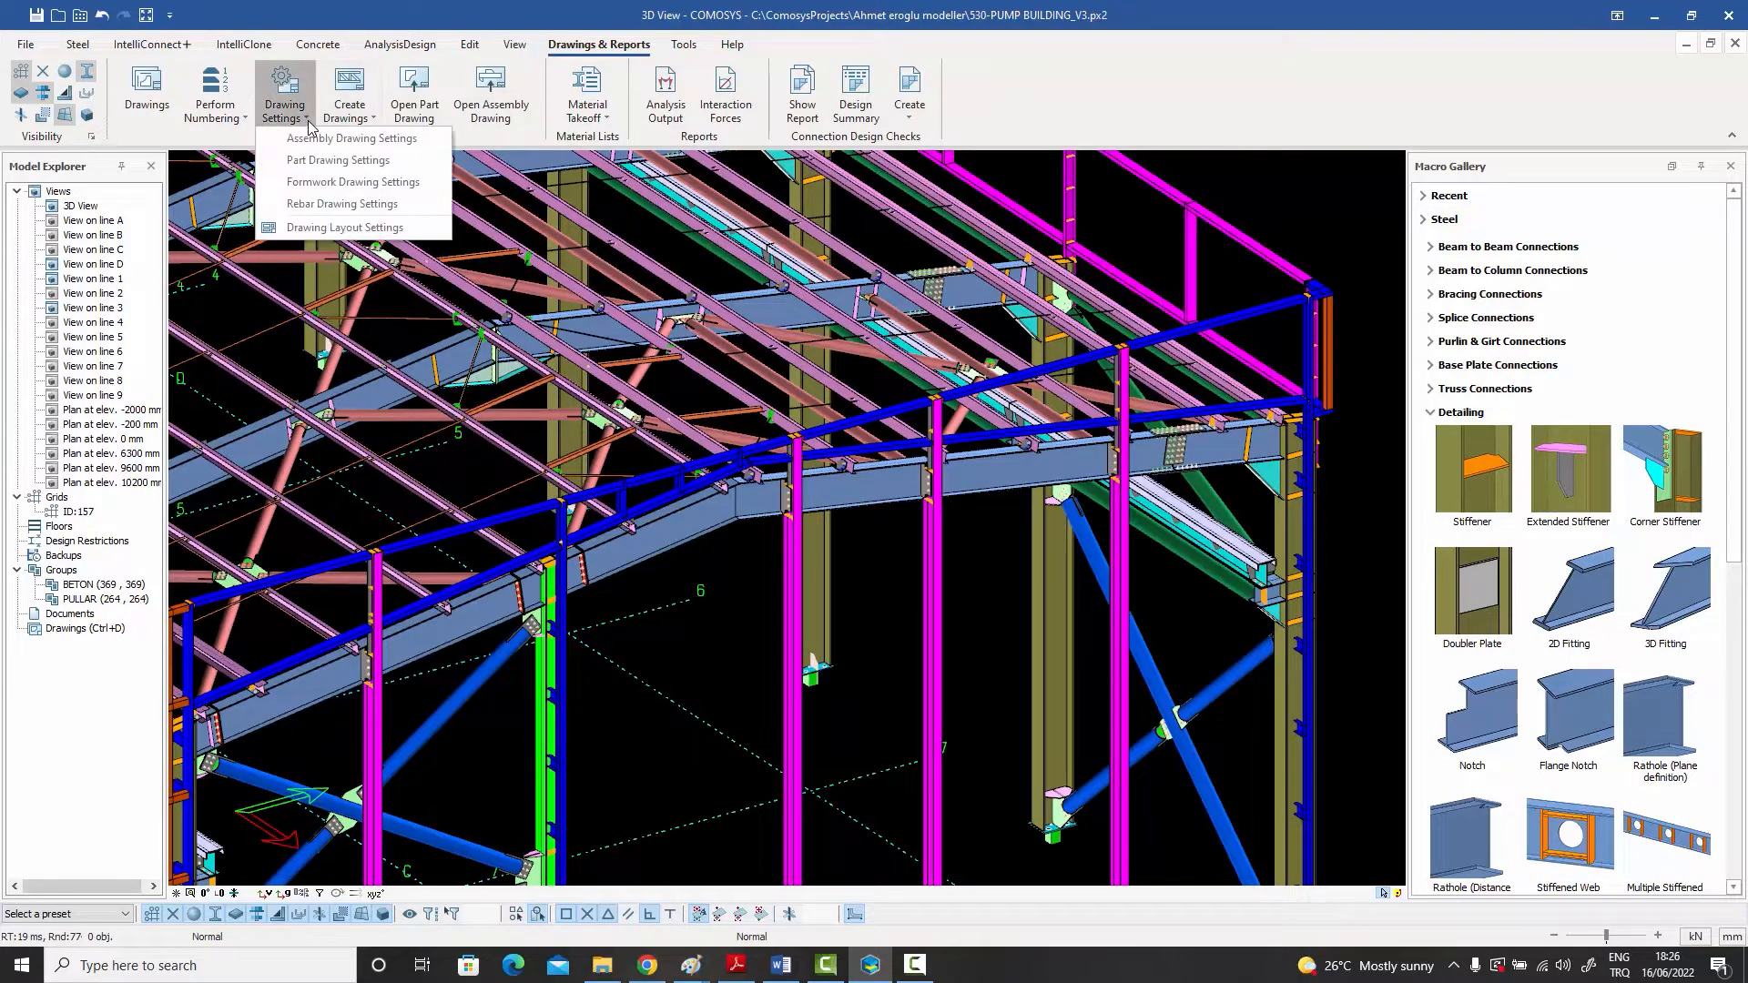
click(337, 142)
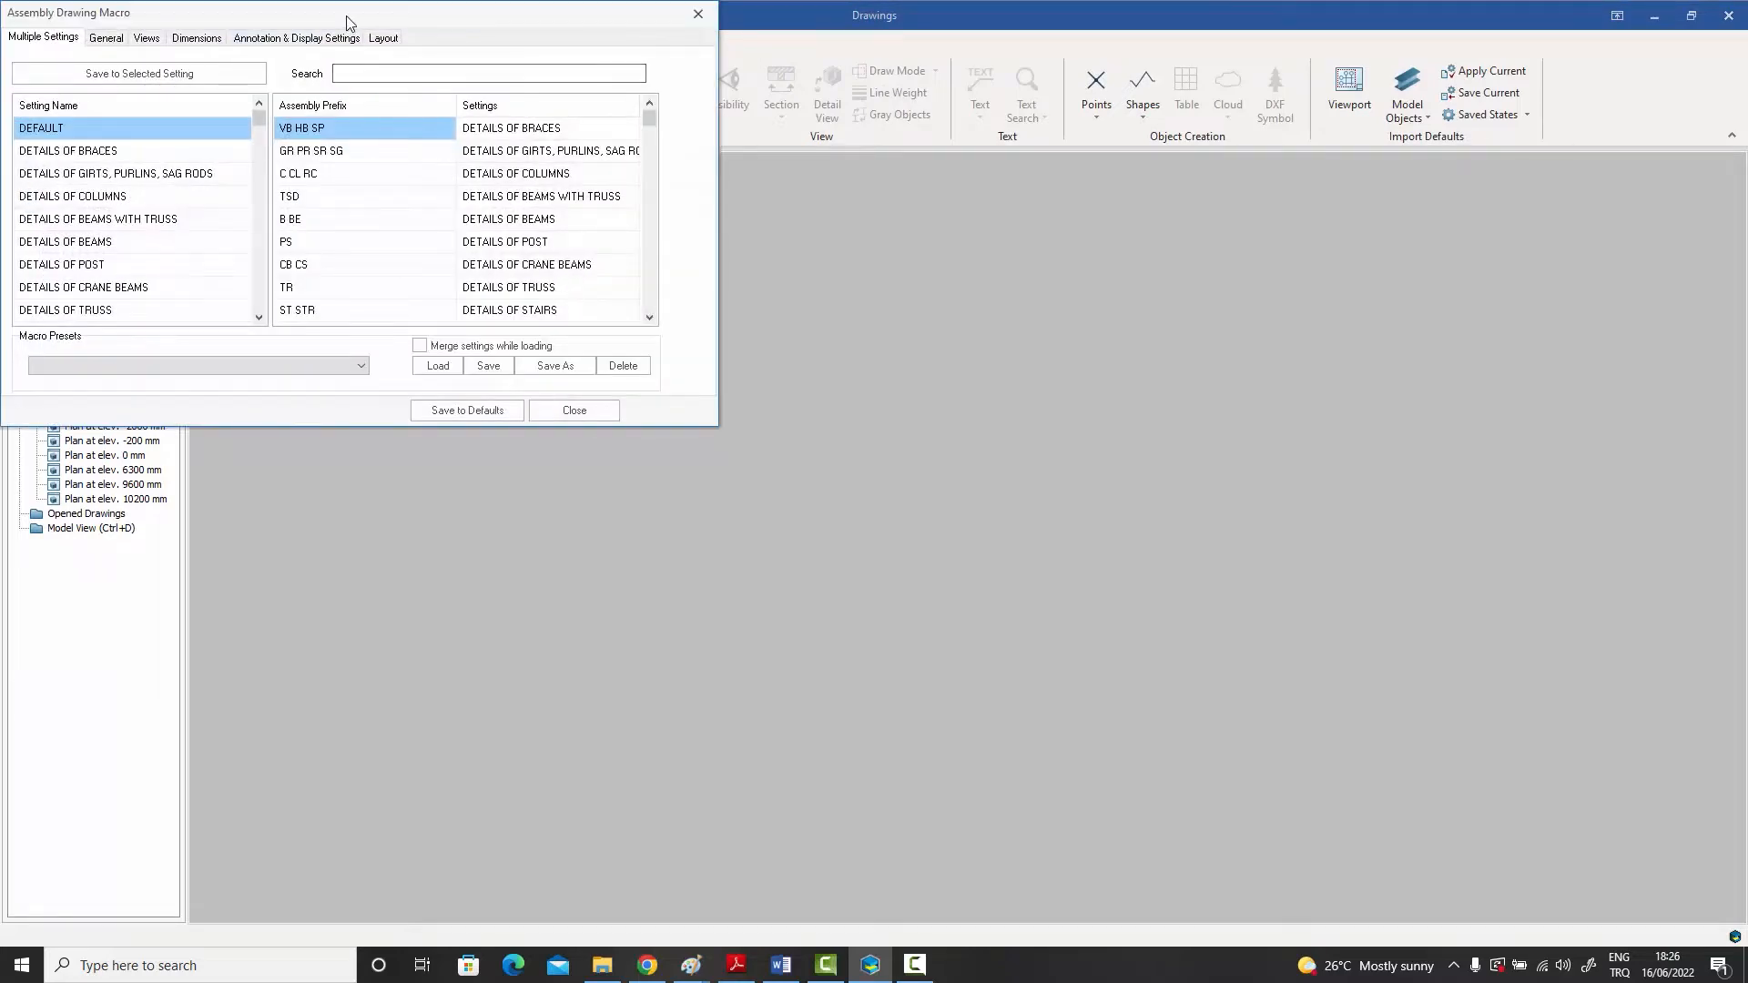
drag(346, 18, 744, 169)
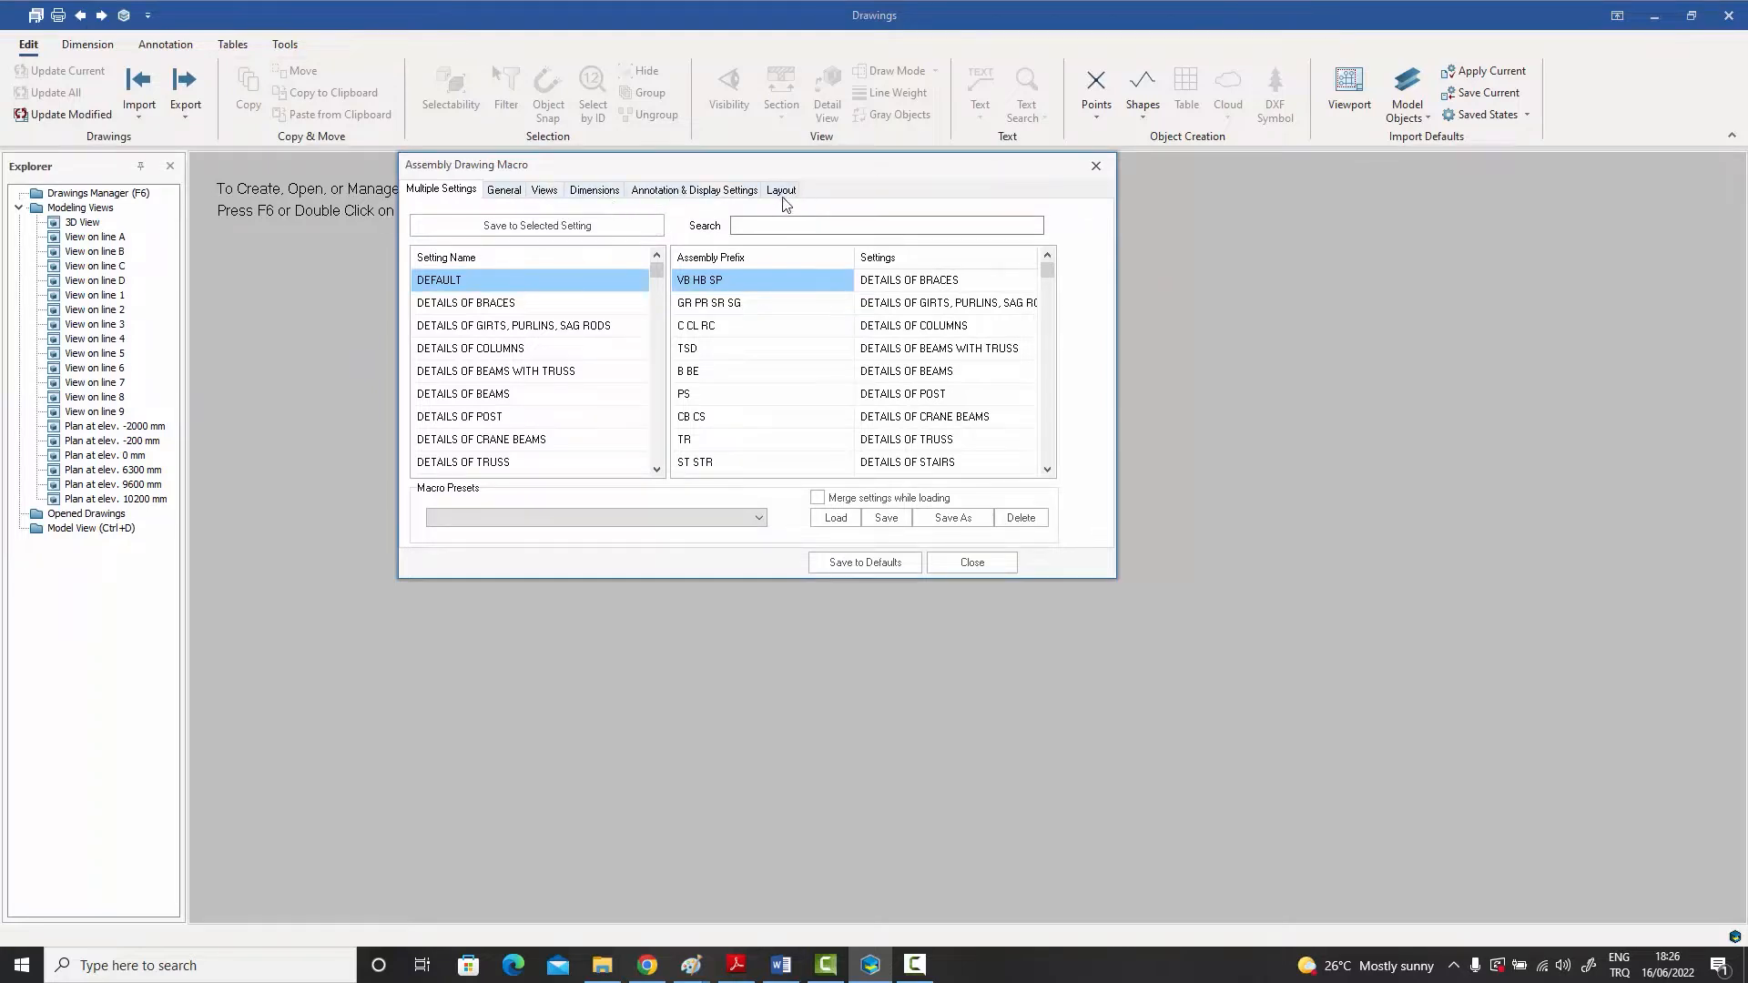
click(549, 194)
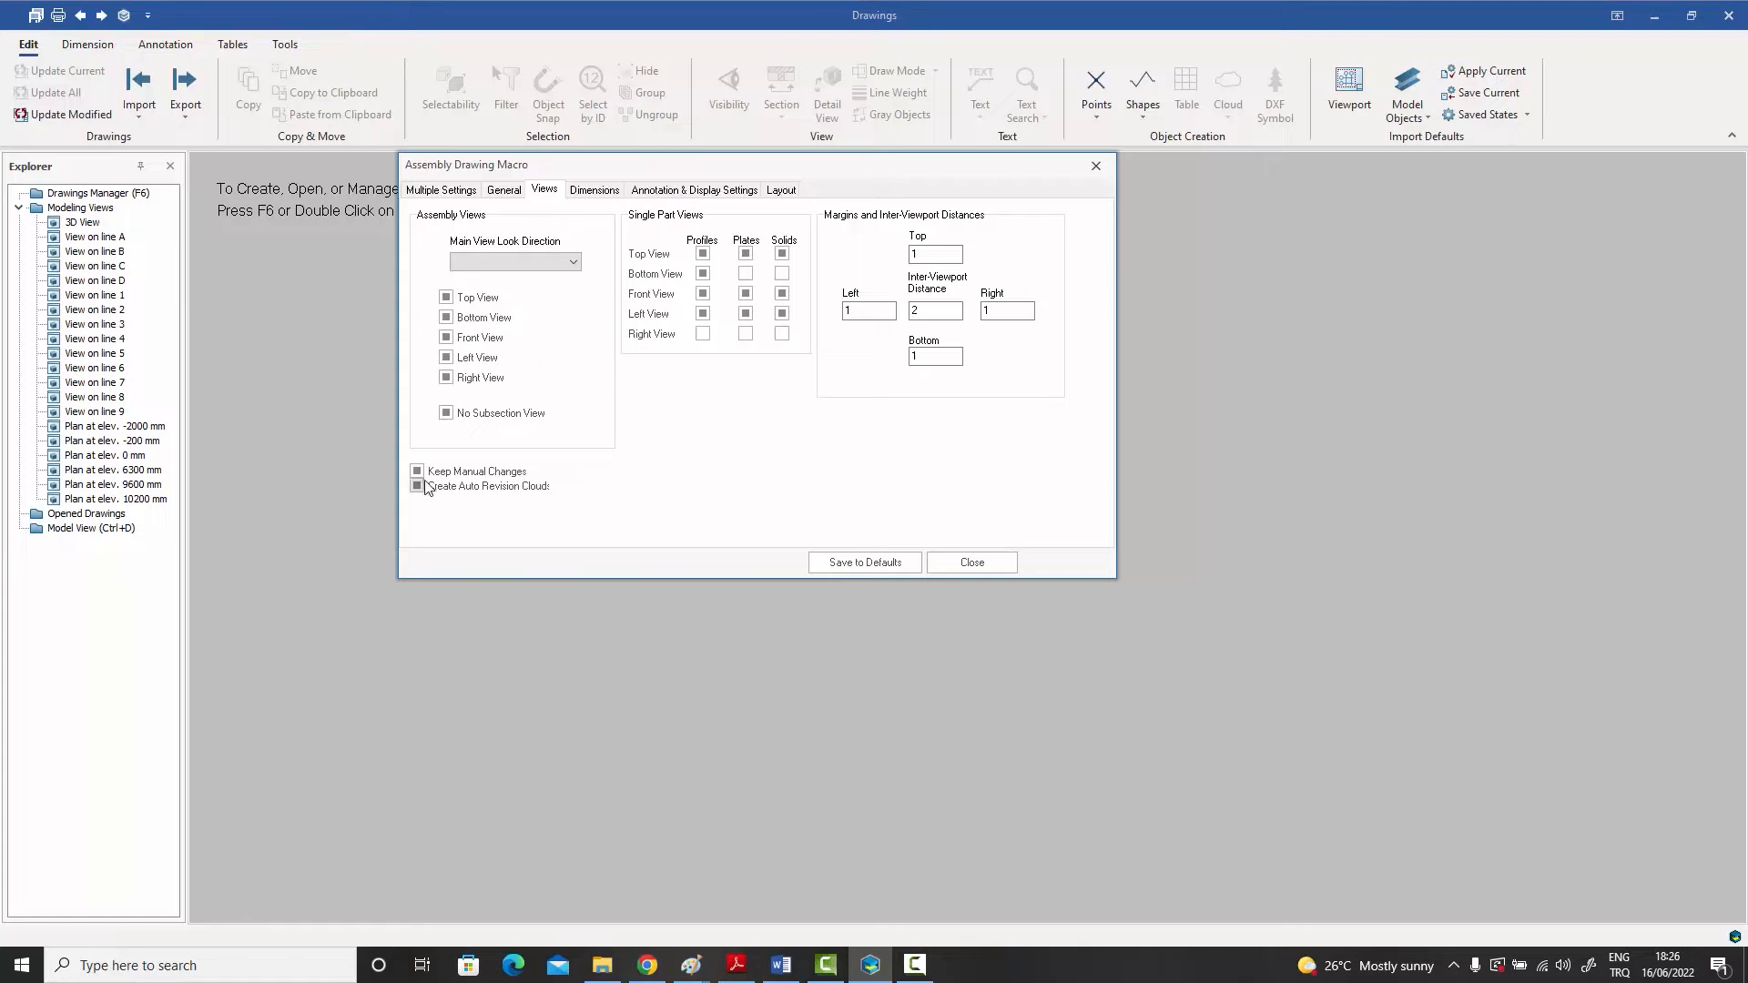
click(513, 474)
click(1096, 165)
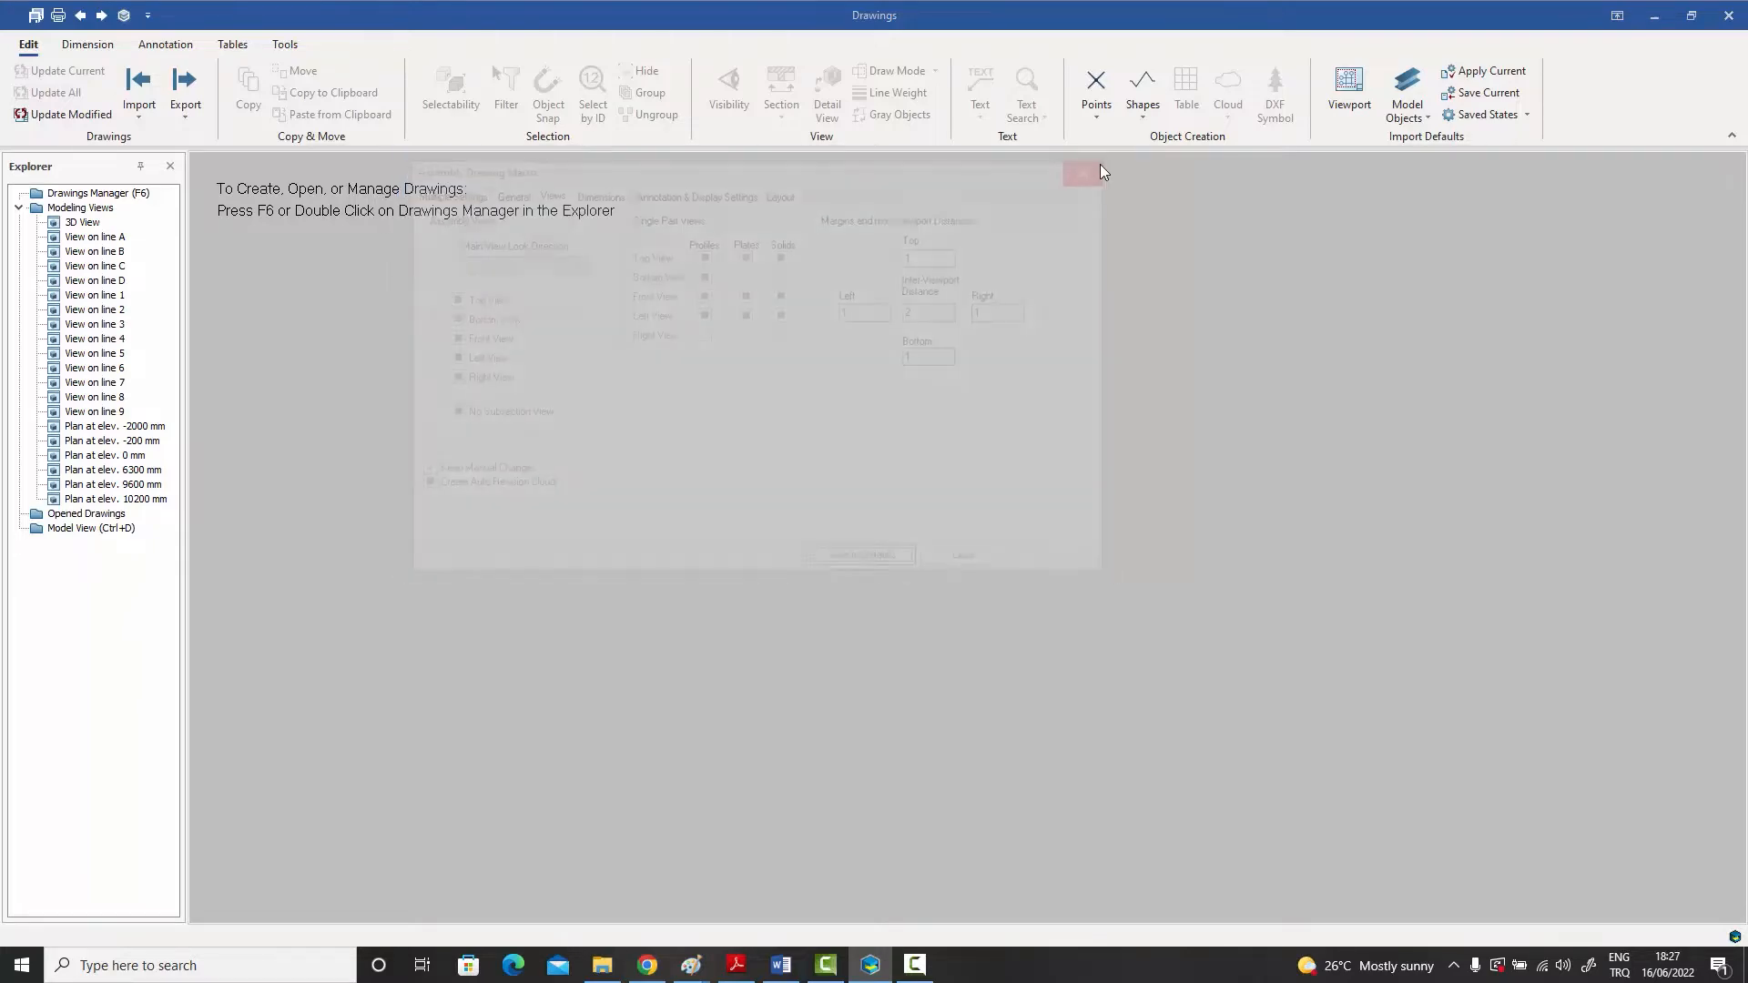
click(1728, 15)
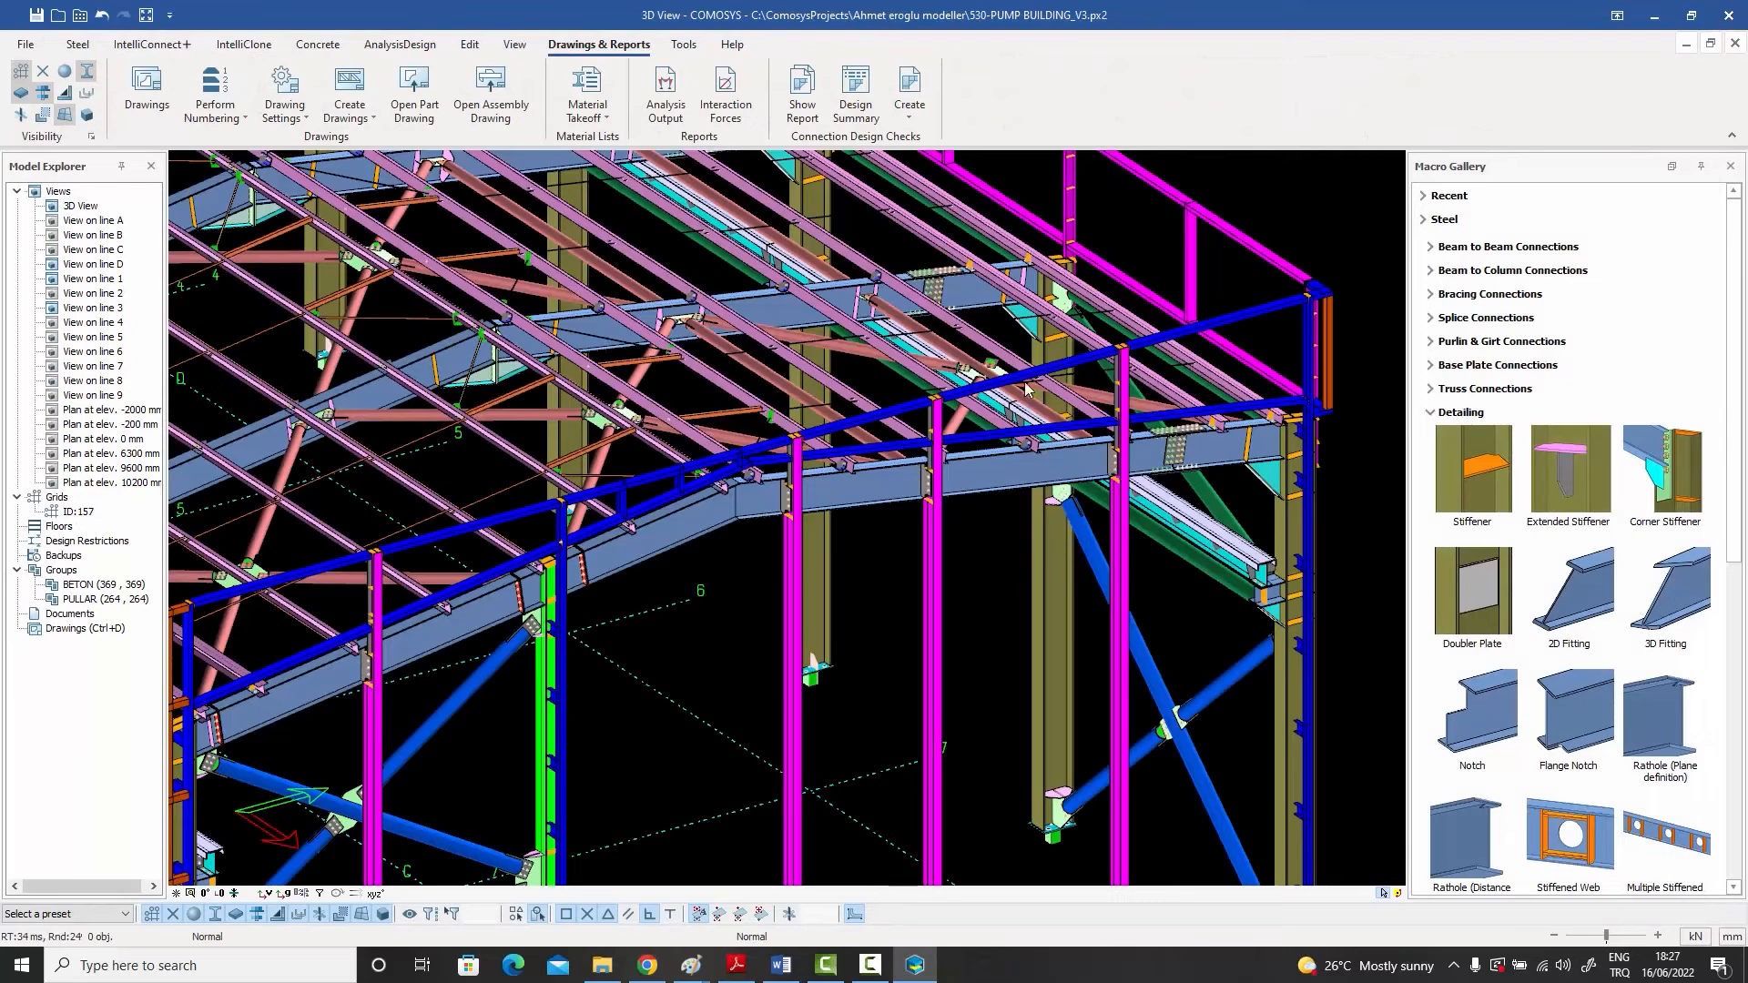
Step: Select the whole assembly of the bent rafter beam on the front frame and show only that assembly
middle_drag(944, 515, 962, 485)
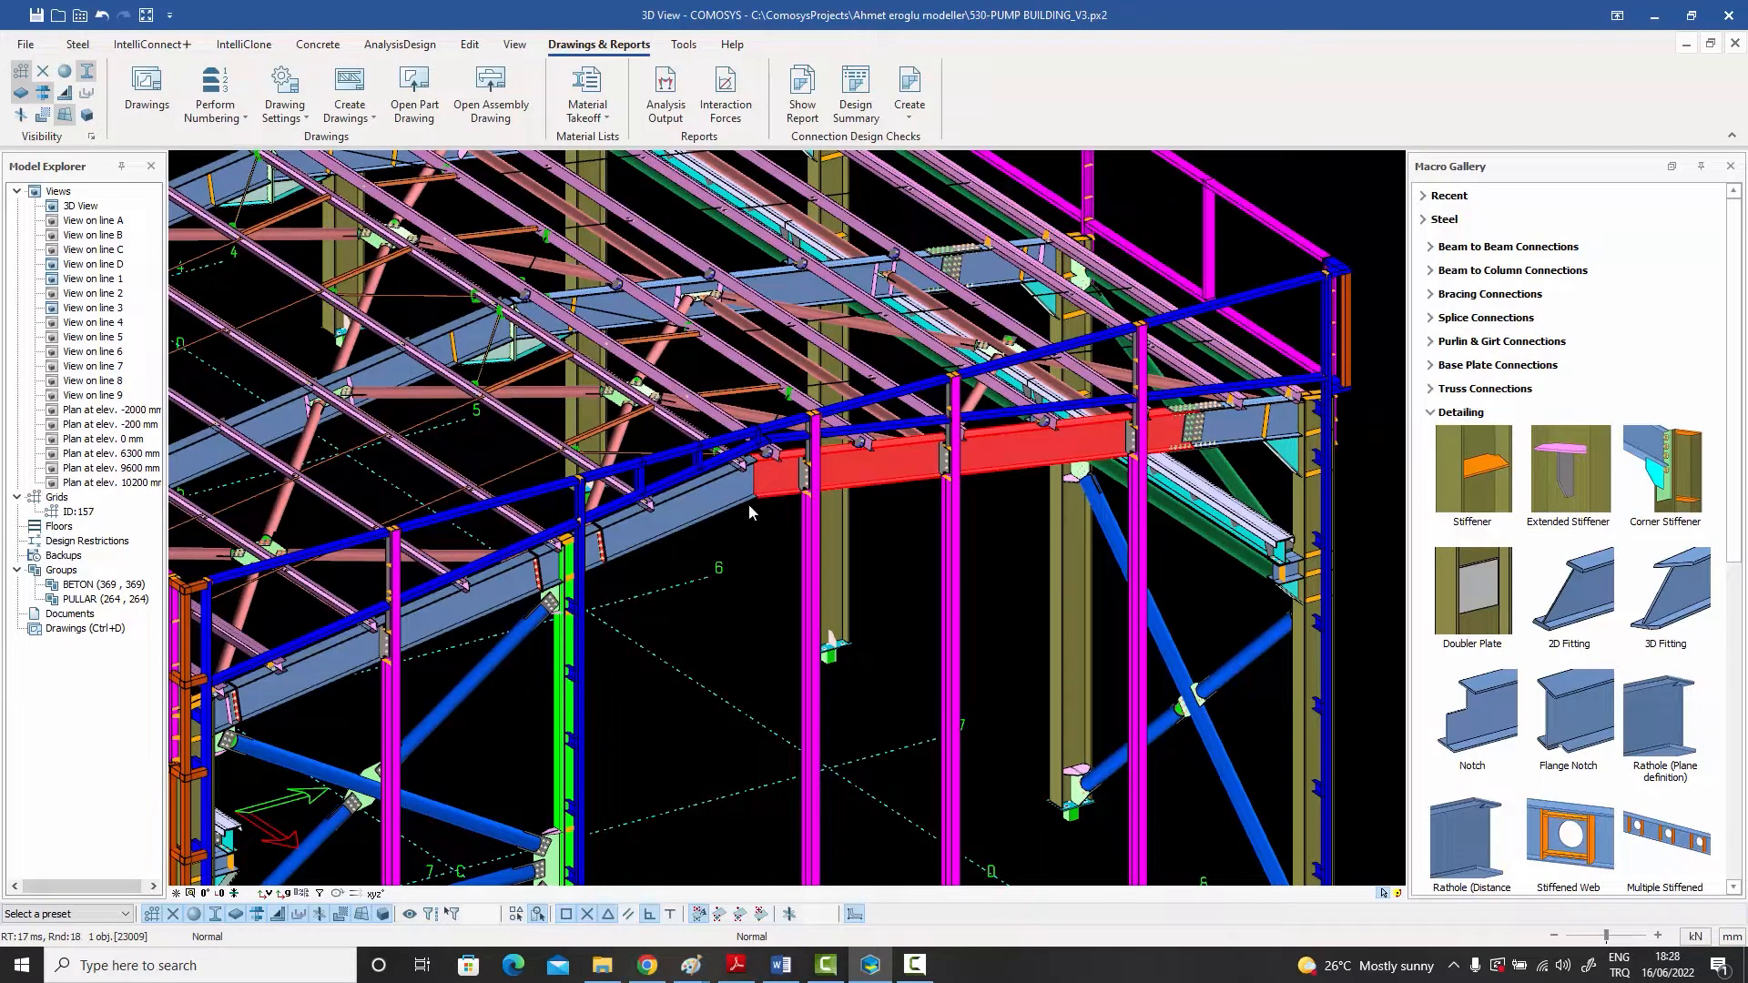
right_click(862, 483)
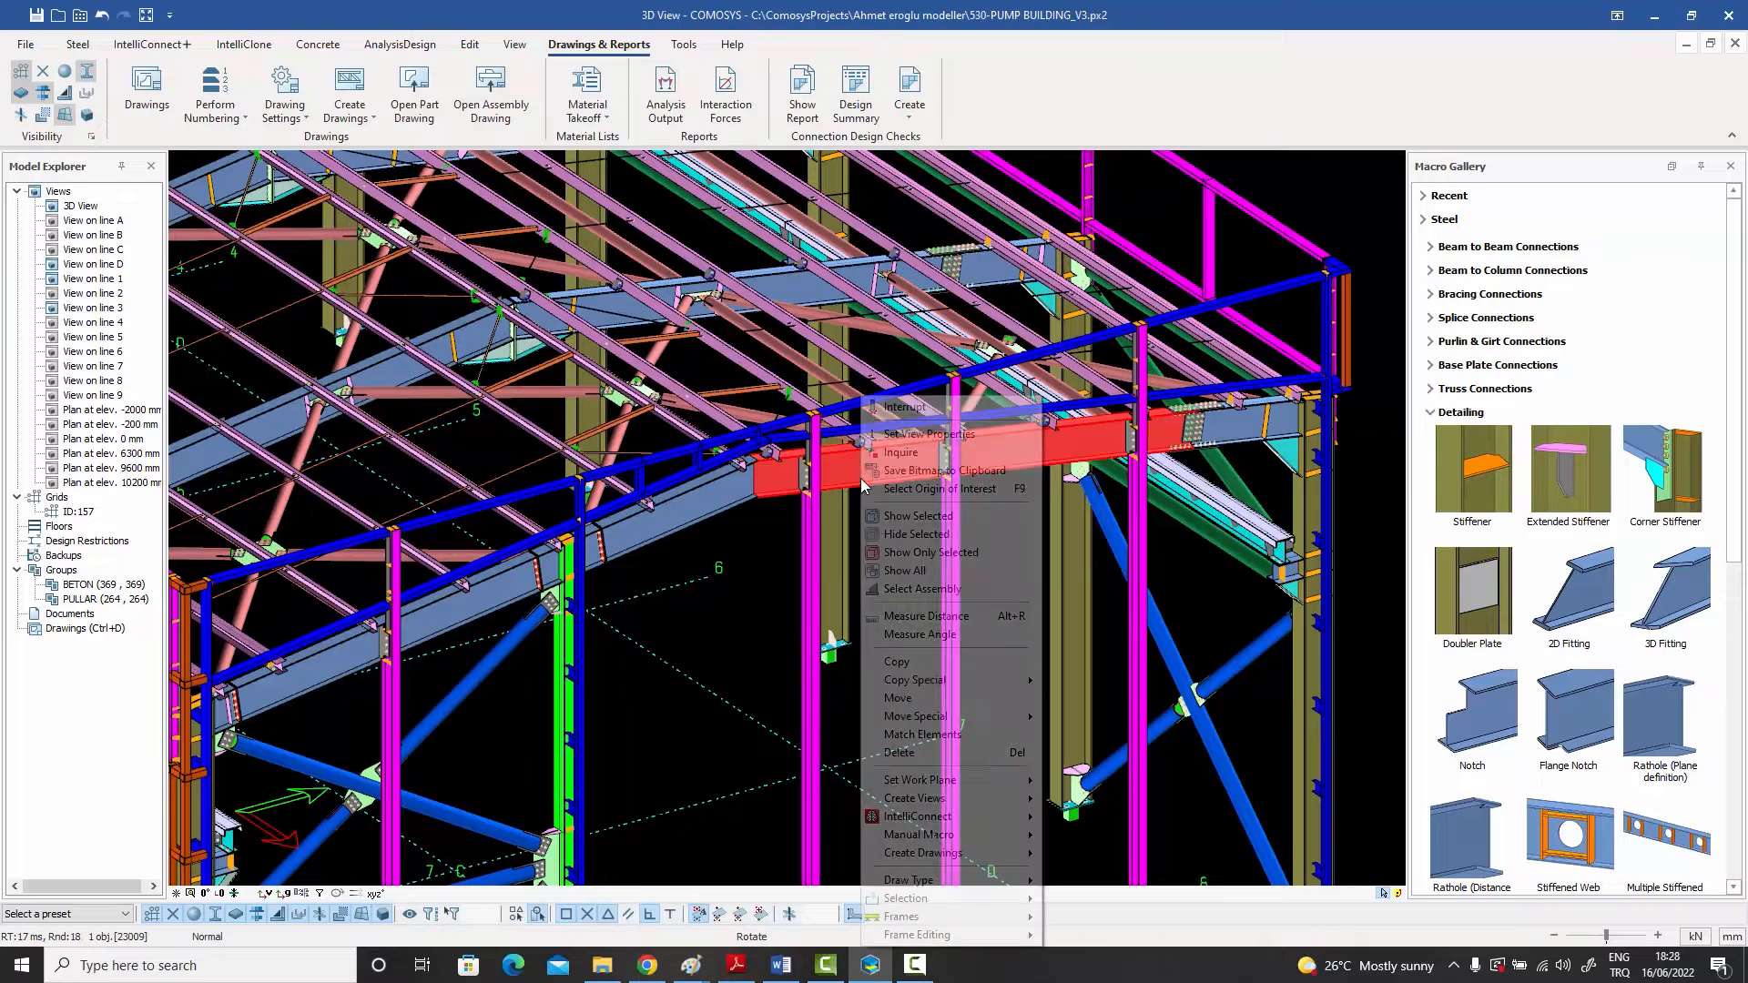
click(929, 588)
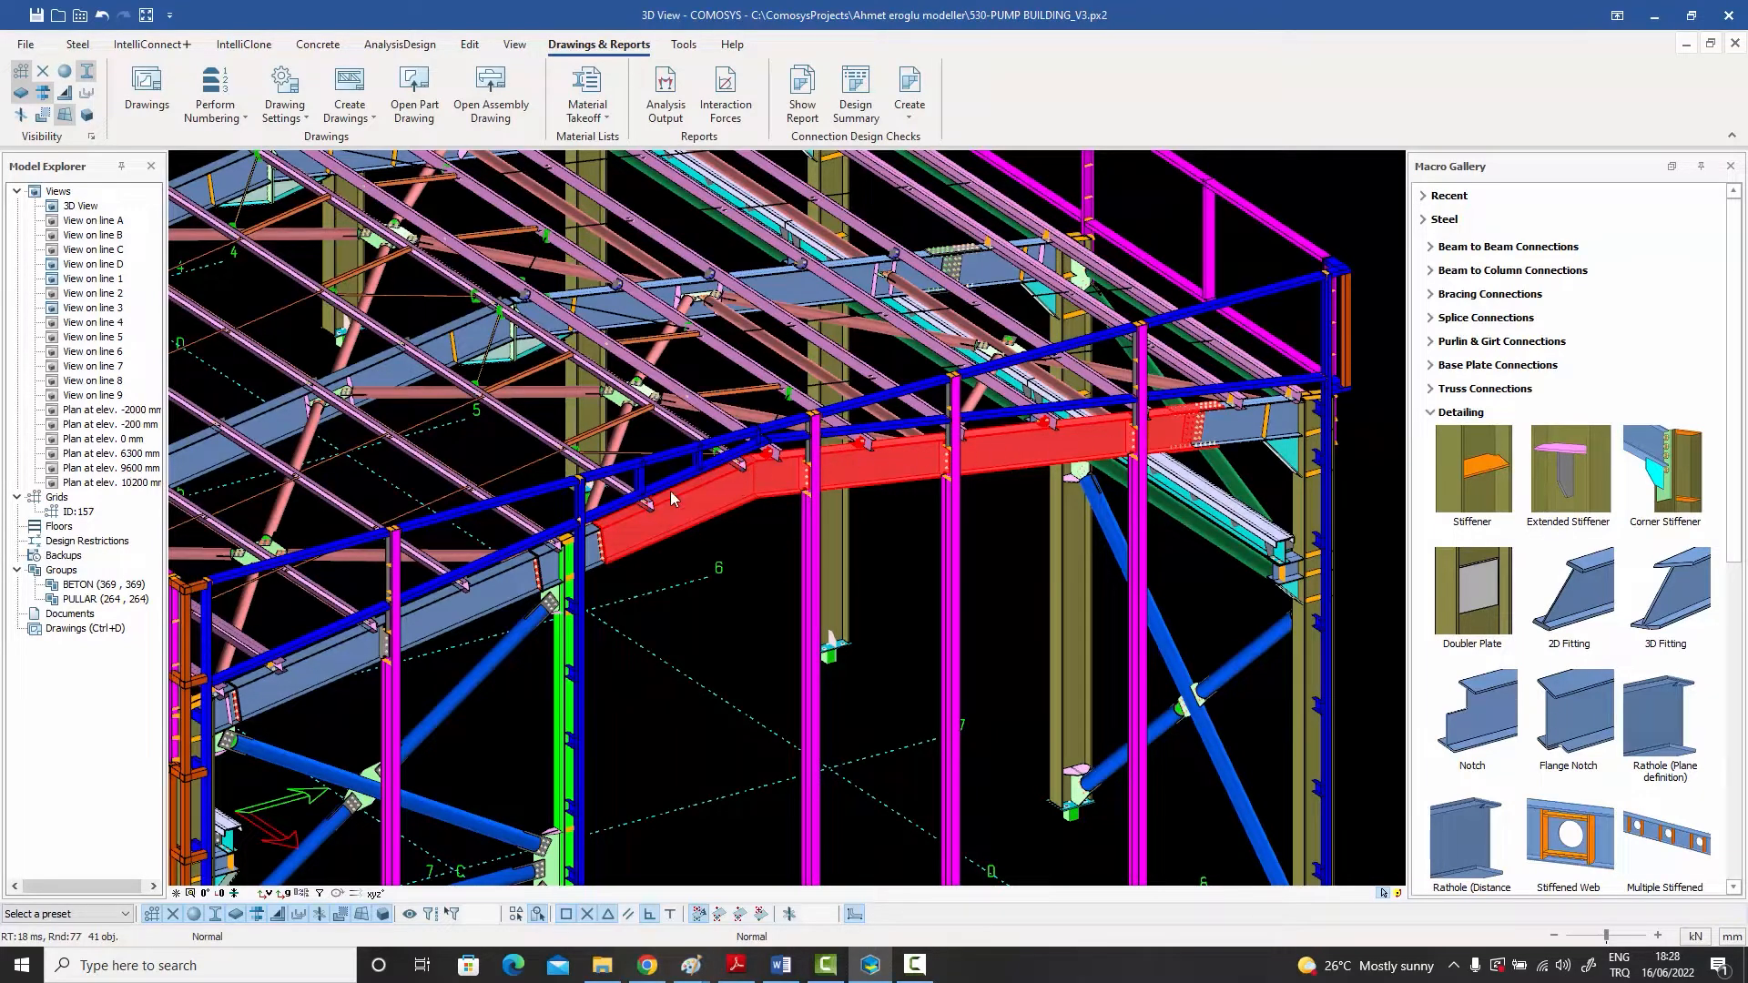
right_click(881, 461)
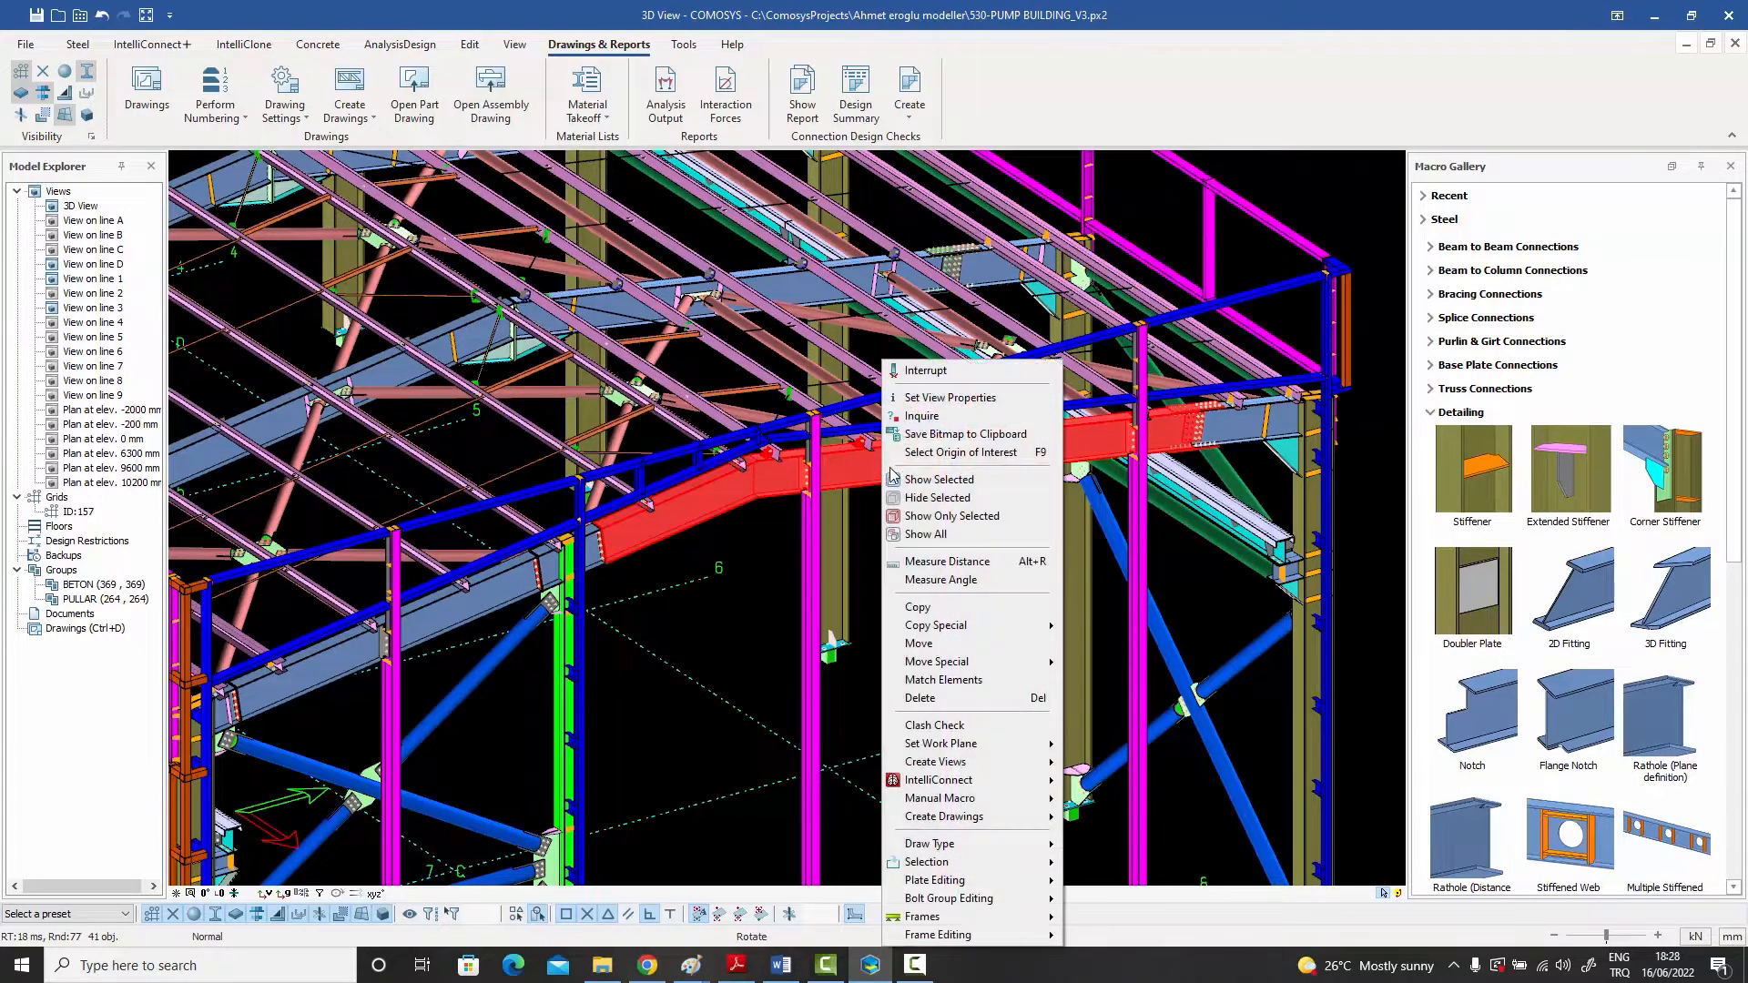
click(947, 517)
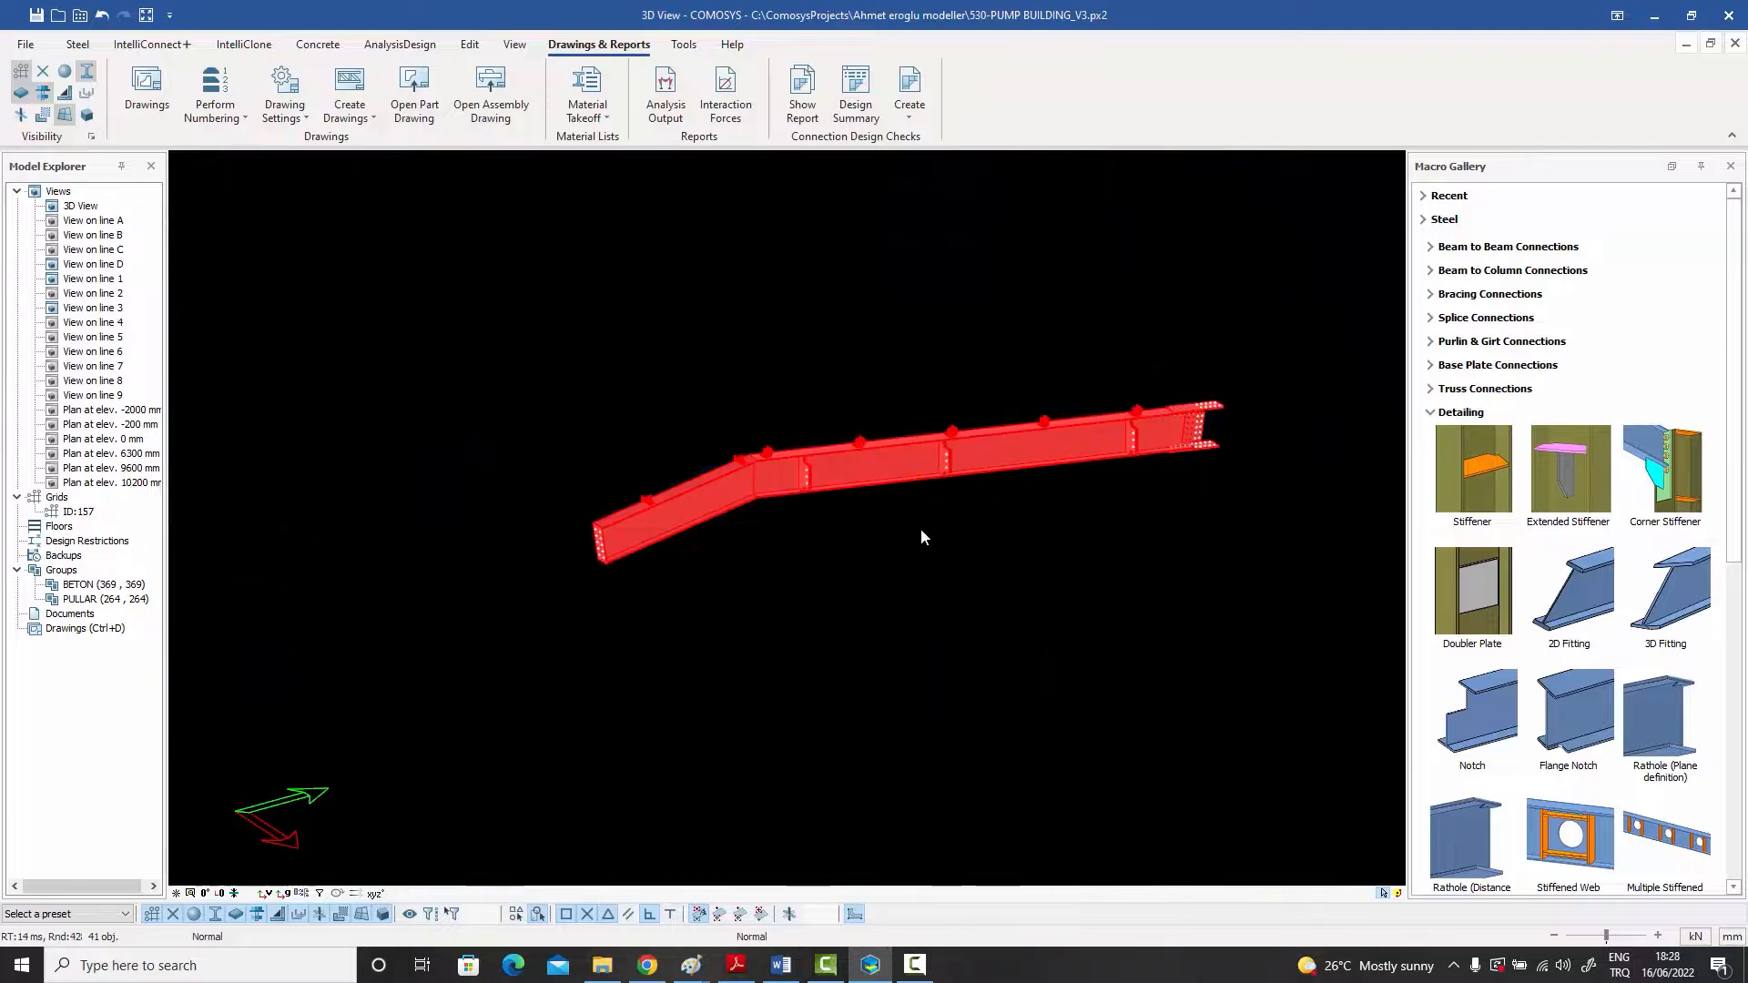
Step: Examine the isolated rafter assembly from both sides, including its purlin cleats, stiffeners, gusset plates and bolted splice plates
scroll(822, 479, up, 6)
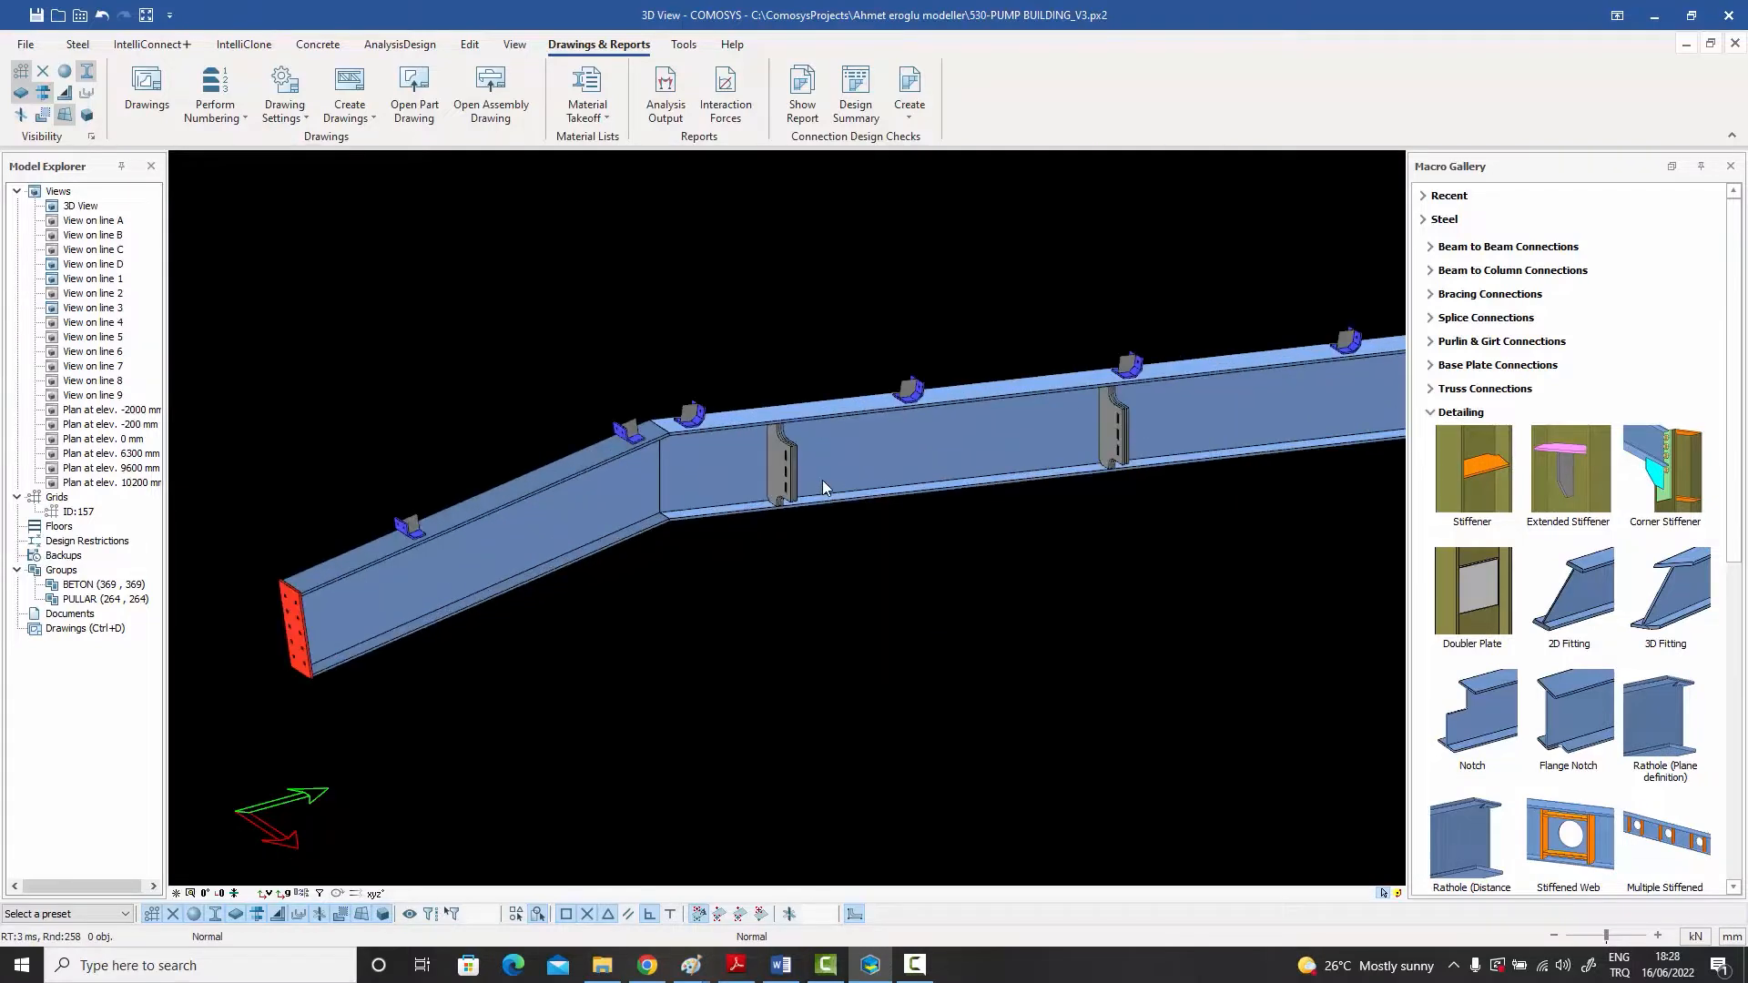
middle_drag(805, 479, 695, 509)
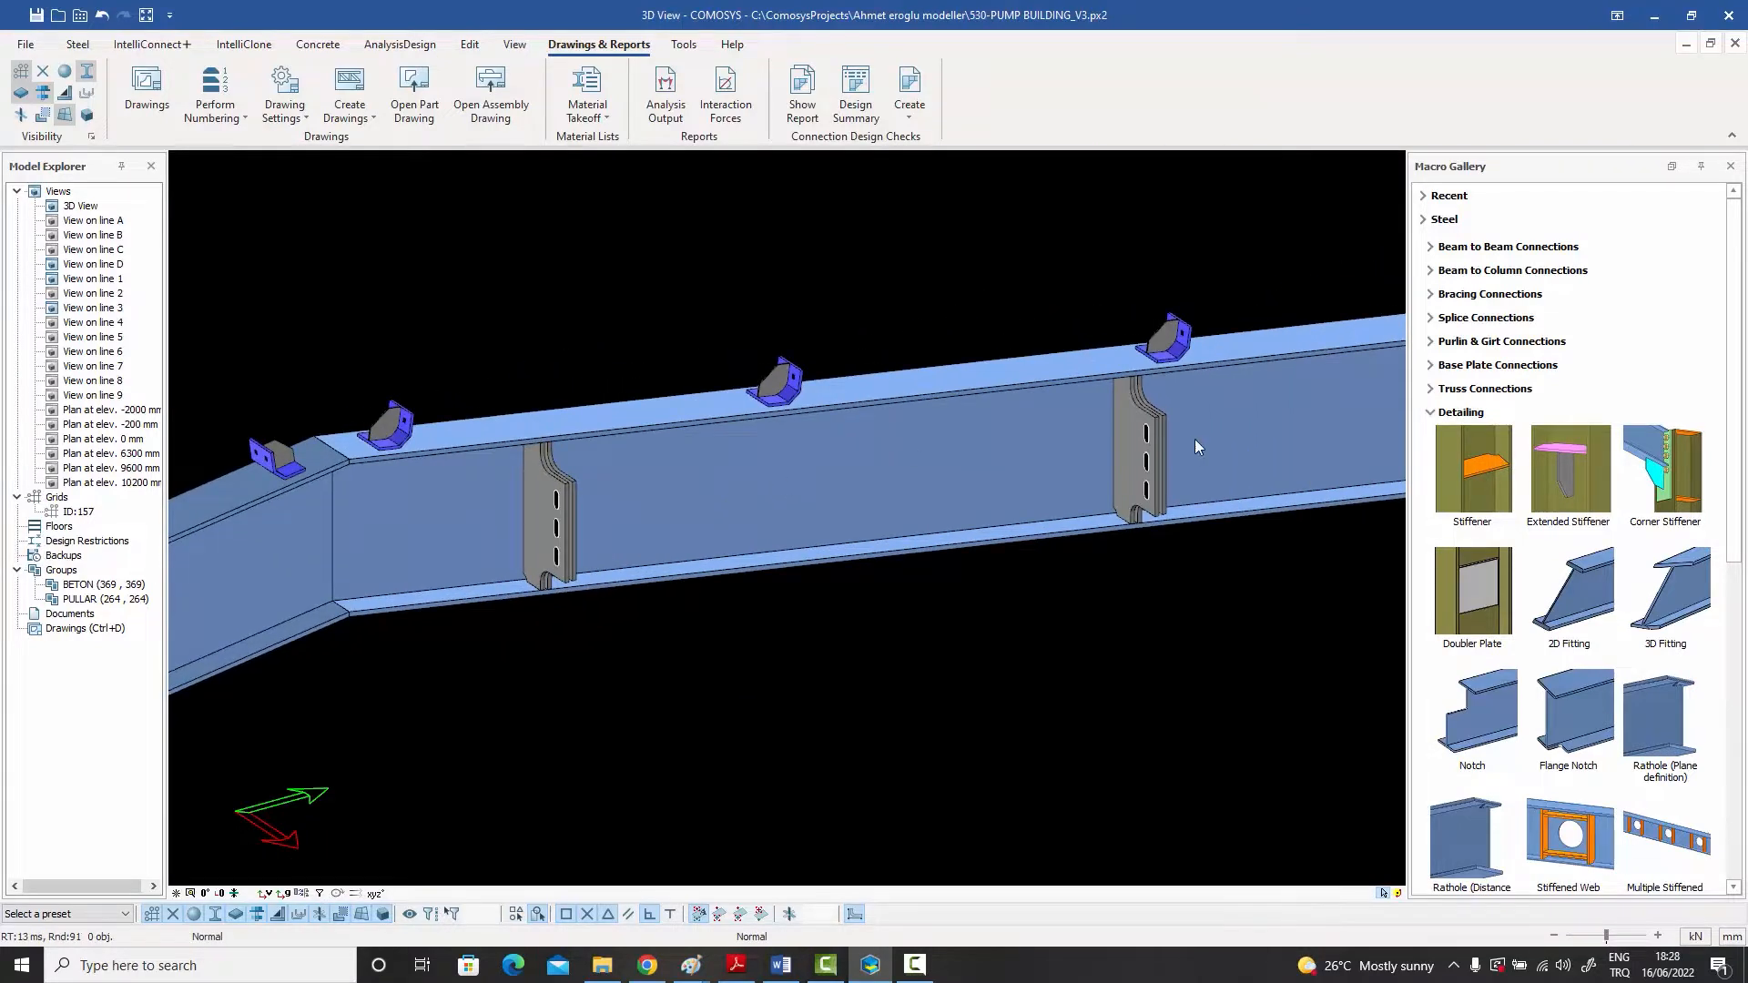
scroll(1130, 435, up, 6)
scroll(1132, 418, down, 5)
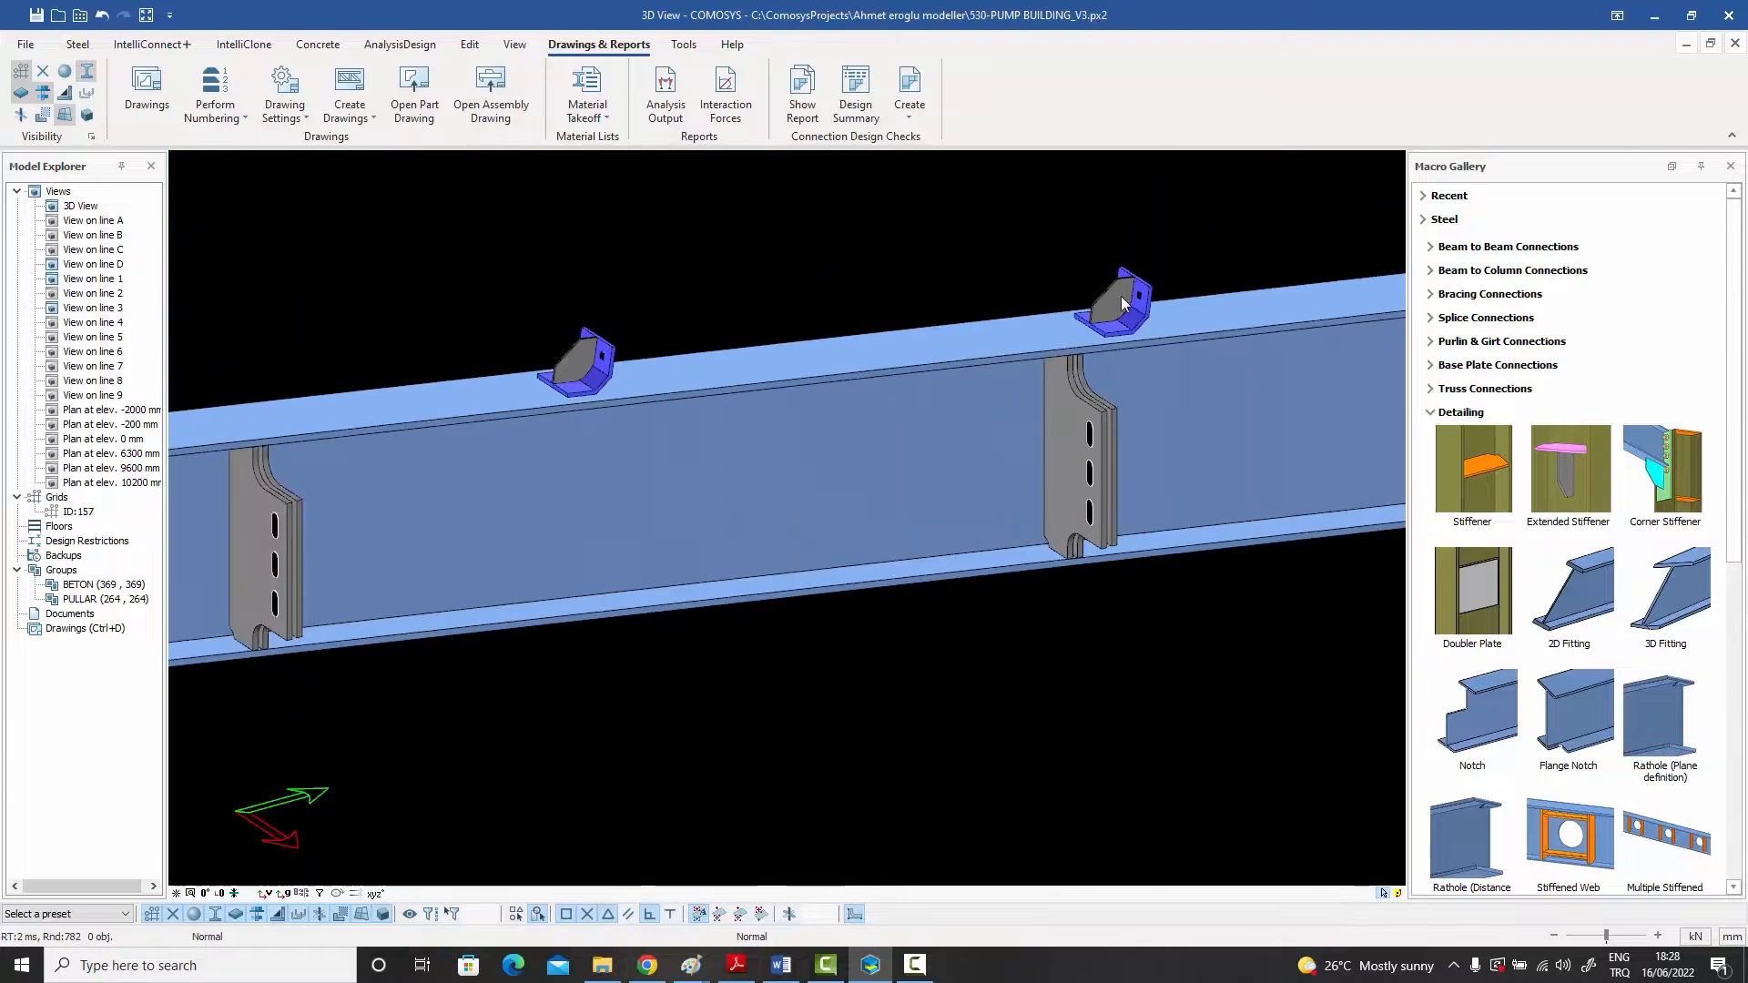
scroll(1122, 305, down, 4)
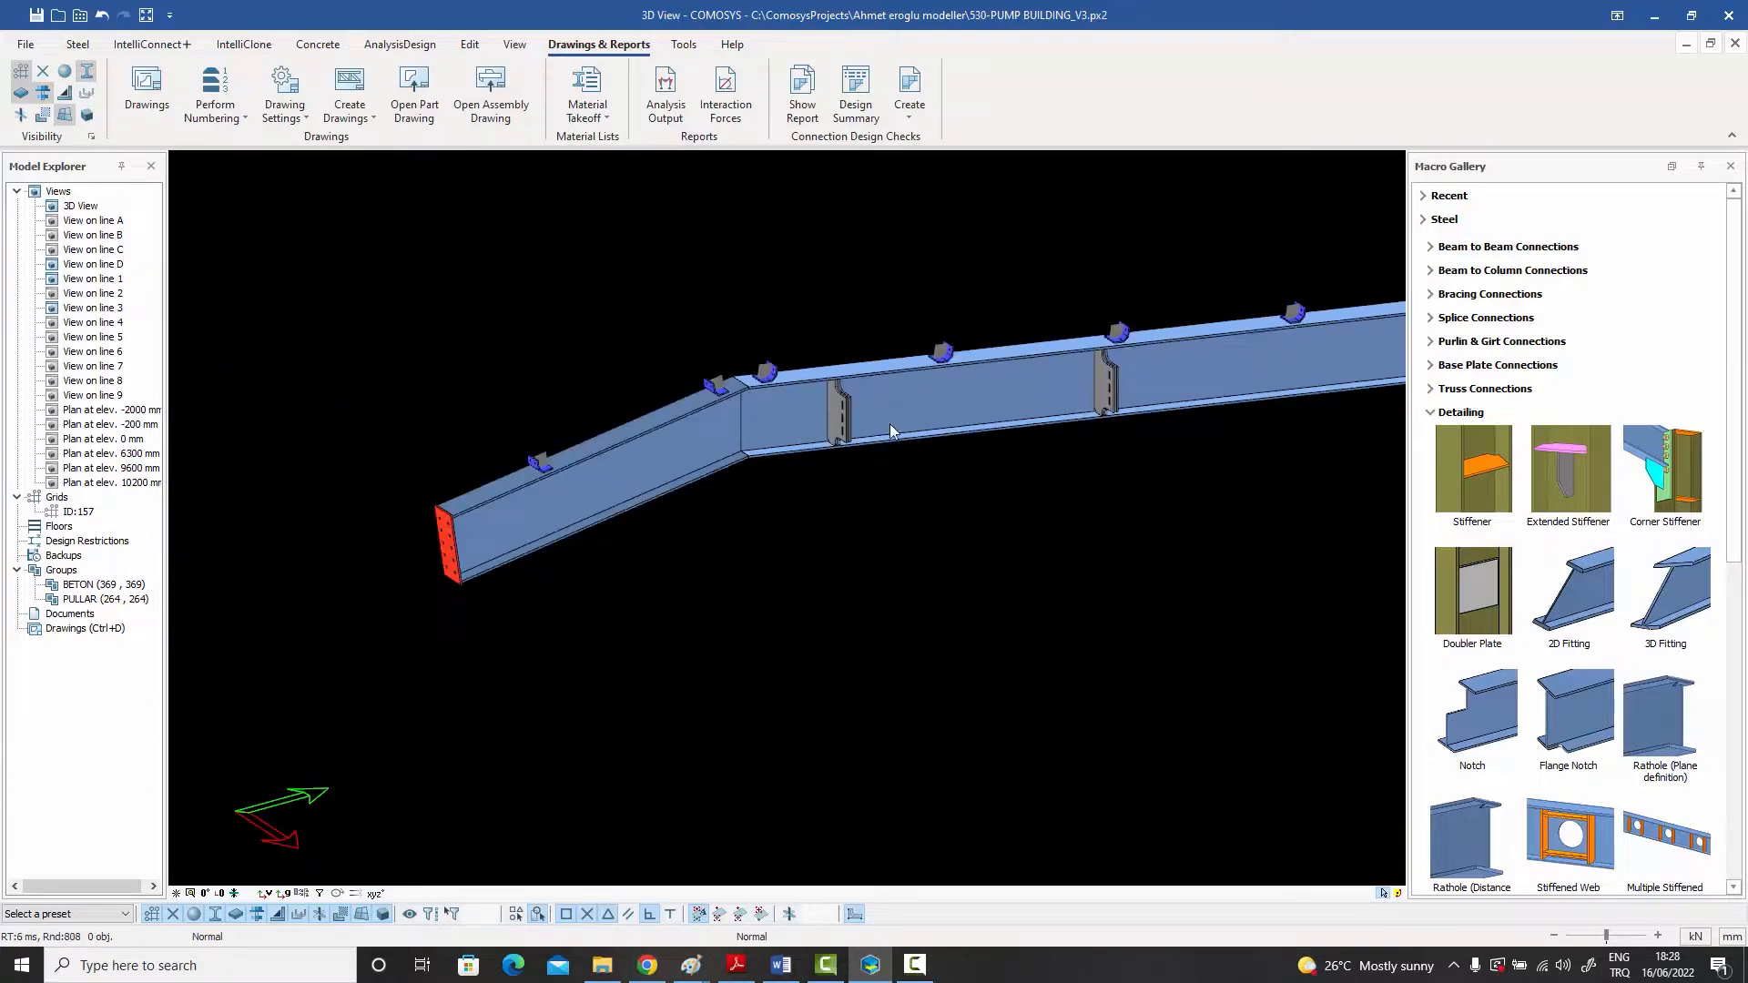
ctrl+middle_drag(1047, 416, 1192, 338)
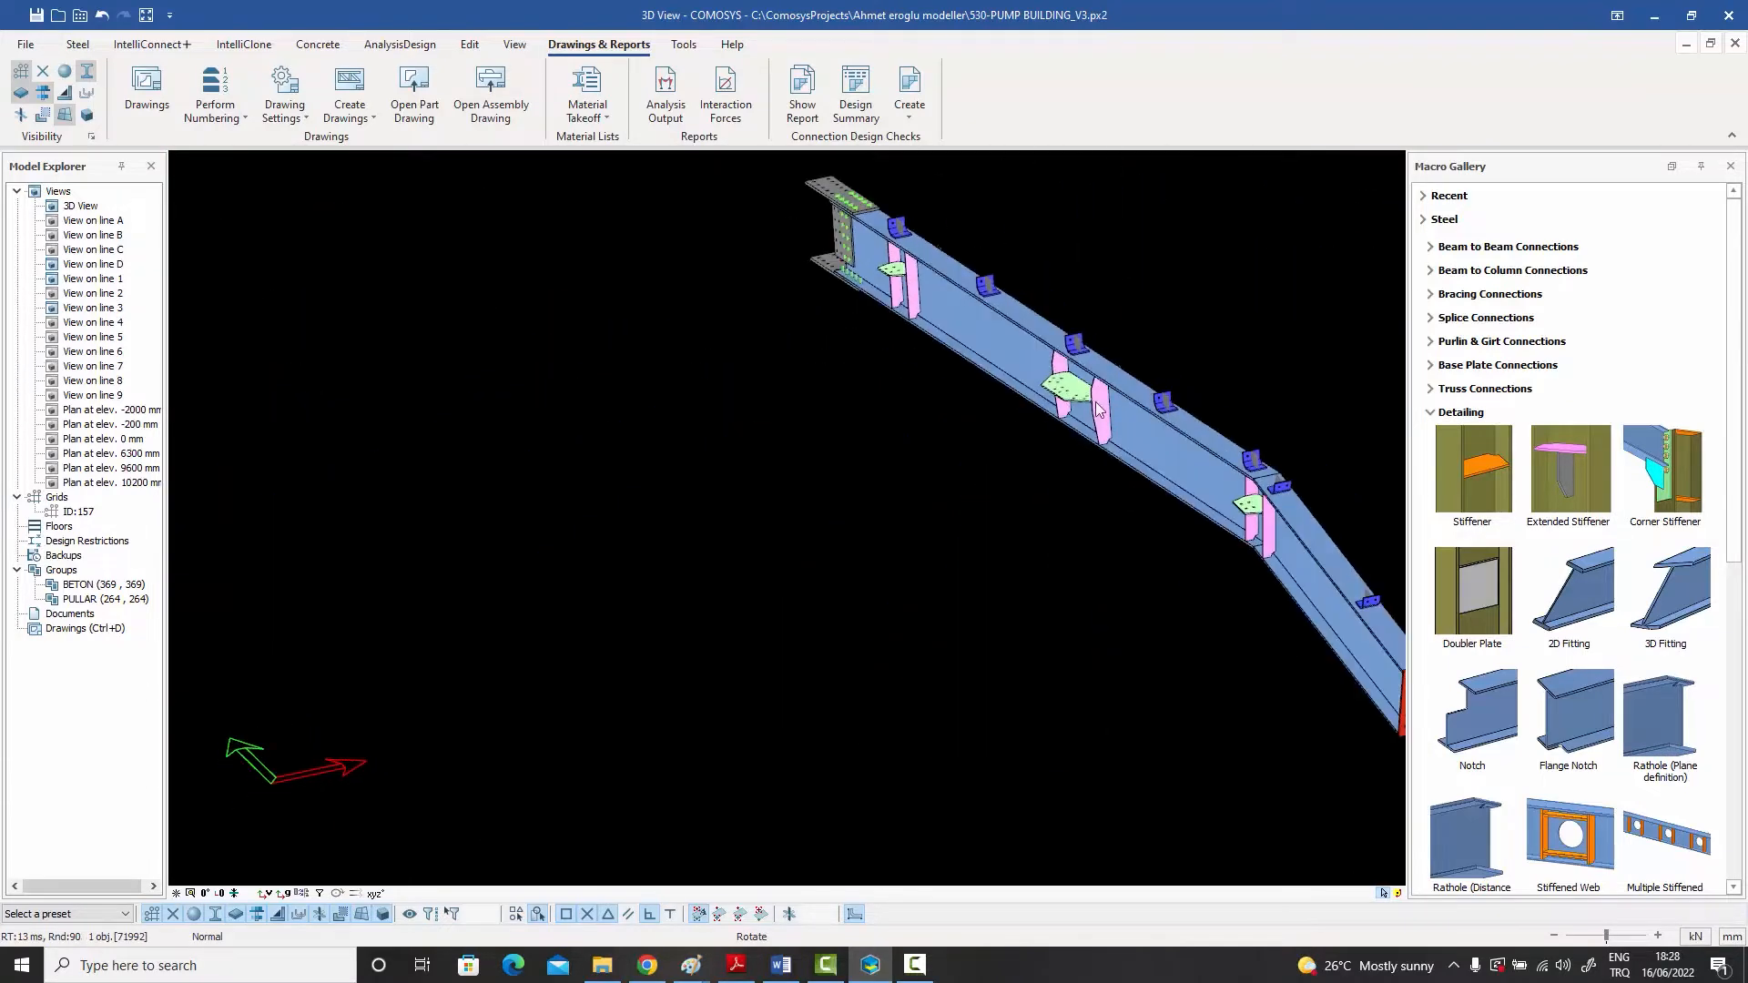
scroll(1215, 537, up, 4)
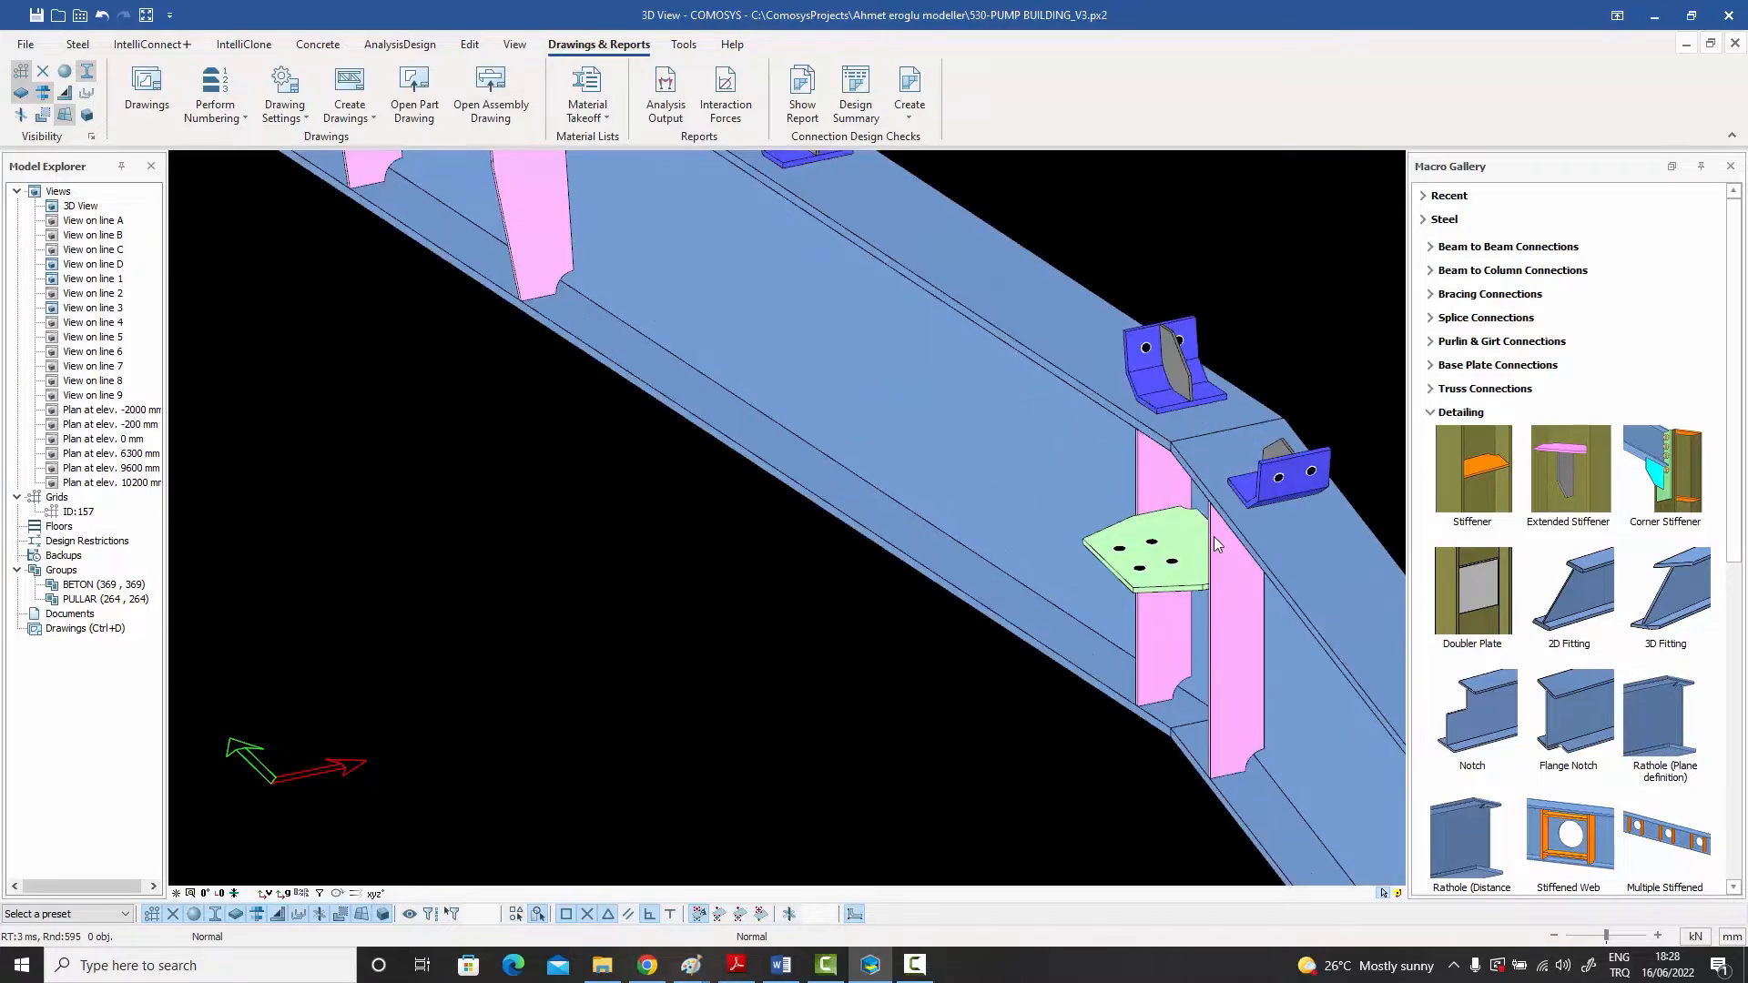
scroll(1204, 537, down, 4)
scroll(697, 333, up, 5)
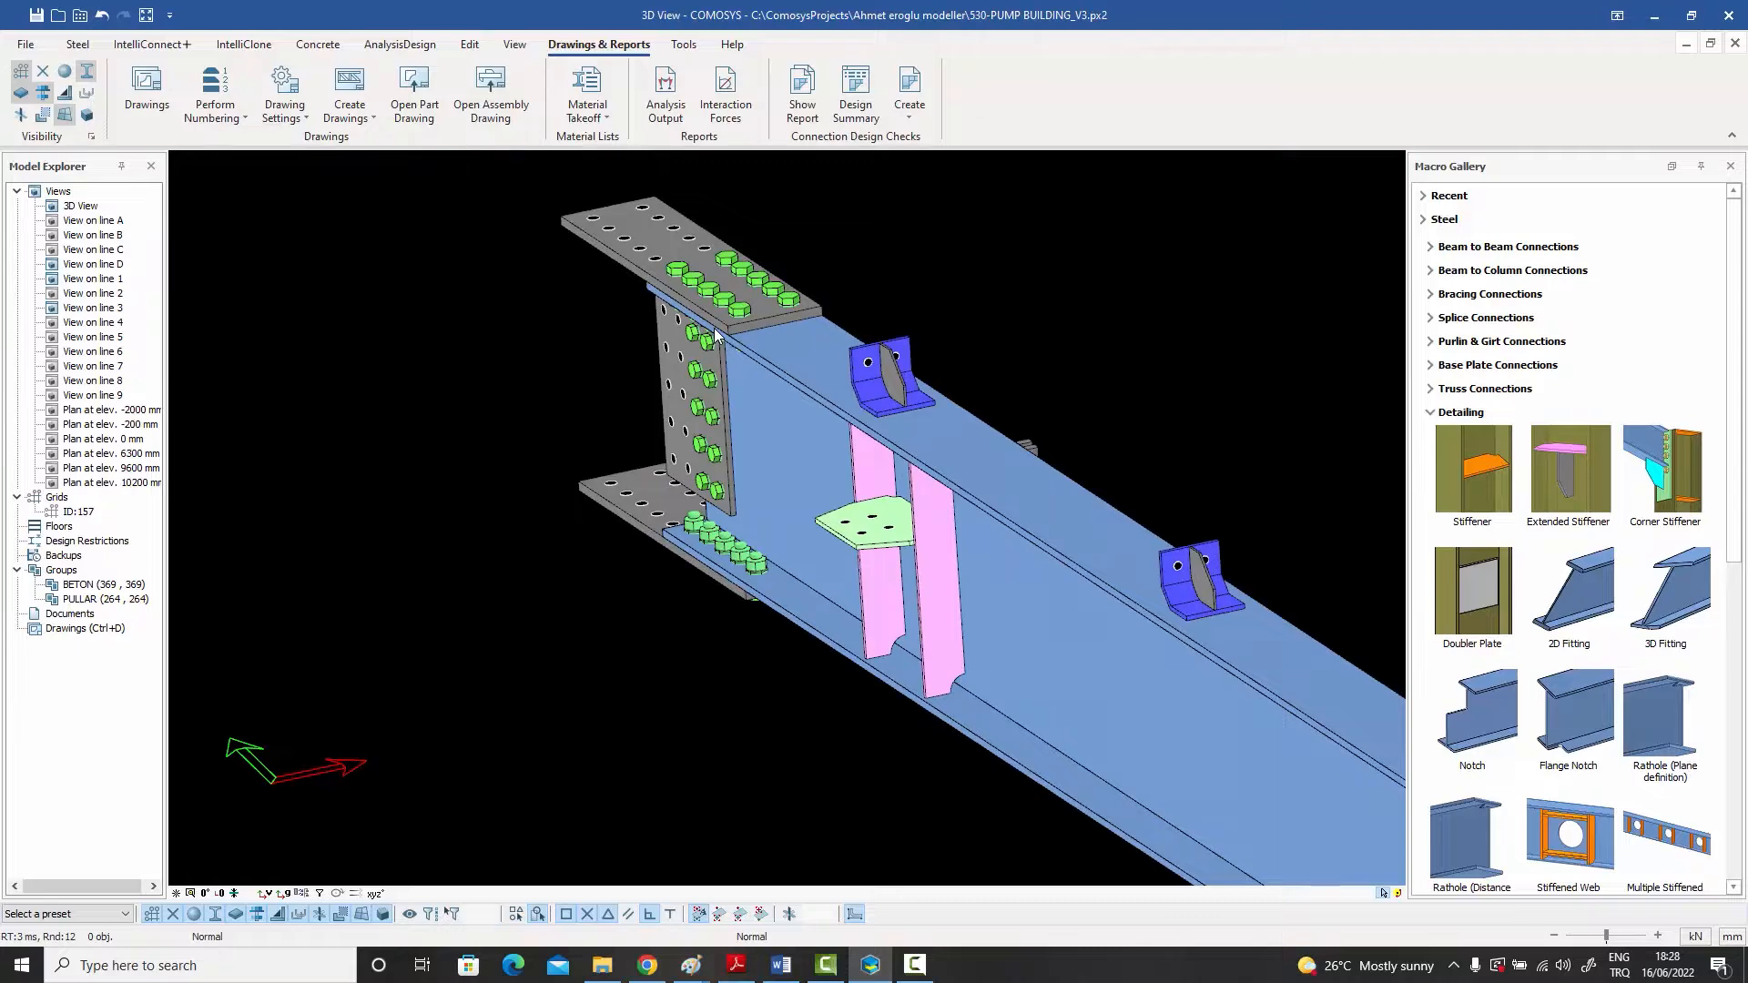
scroll(714, 328, down, 5)
ctrl+middle_drag(792, 397, 775, 436)
scroll(790, 413, up, 4)
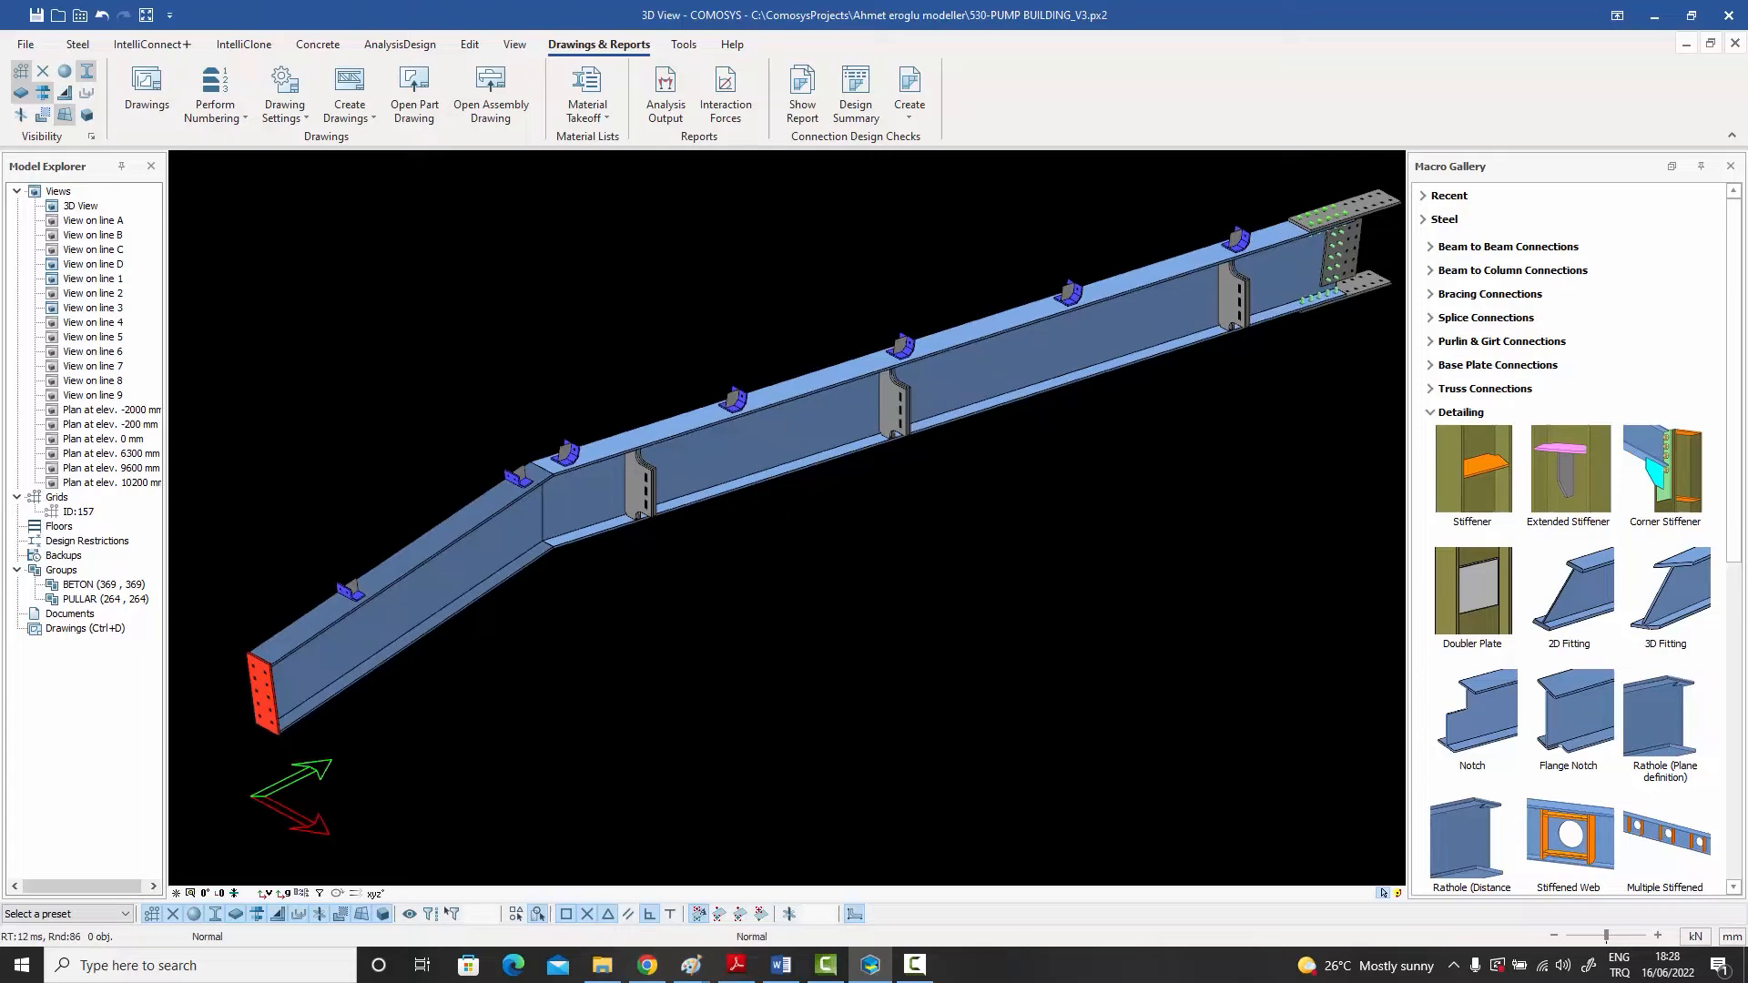
Step: Apply the numbering options and run numbering on the model's parts with the existing group settings
click(784, 441)
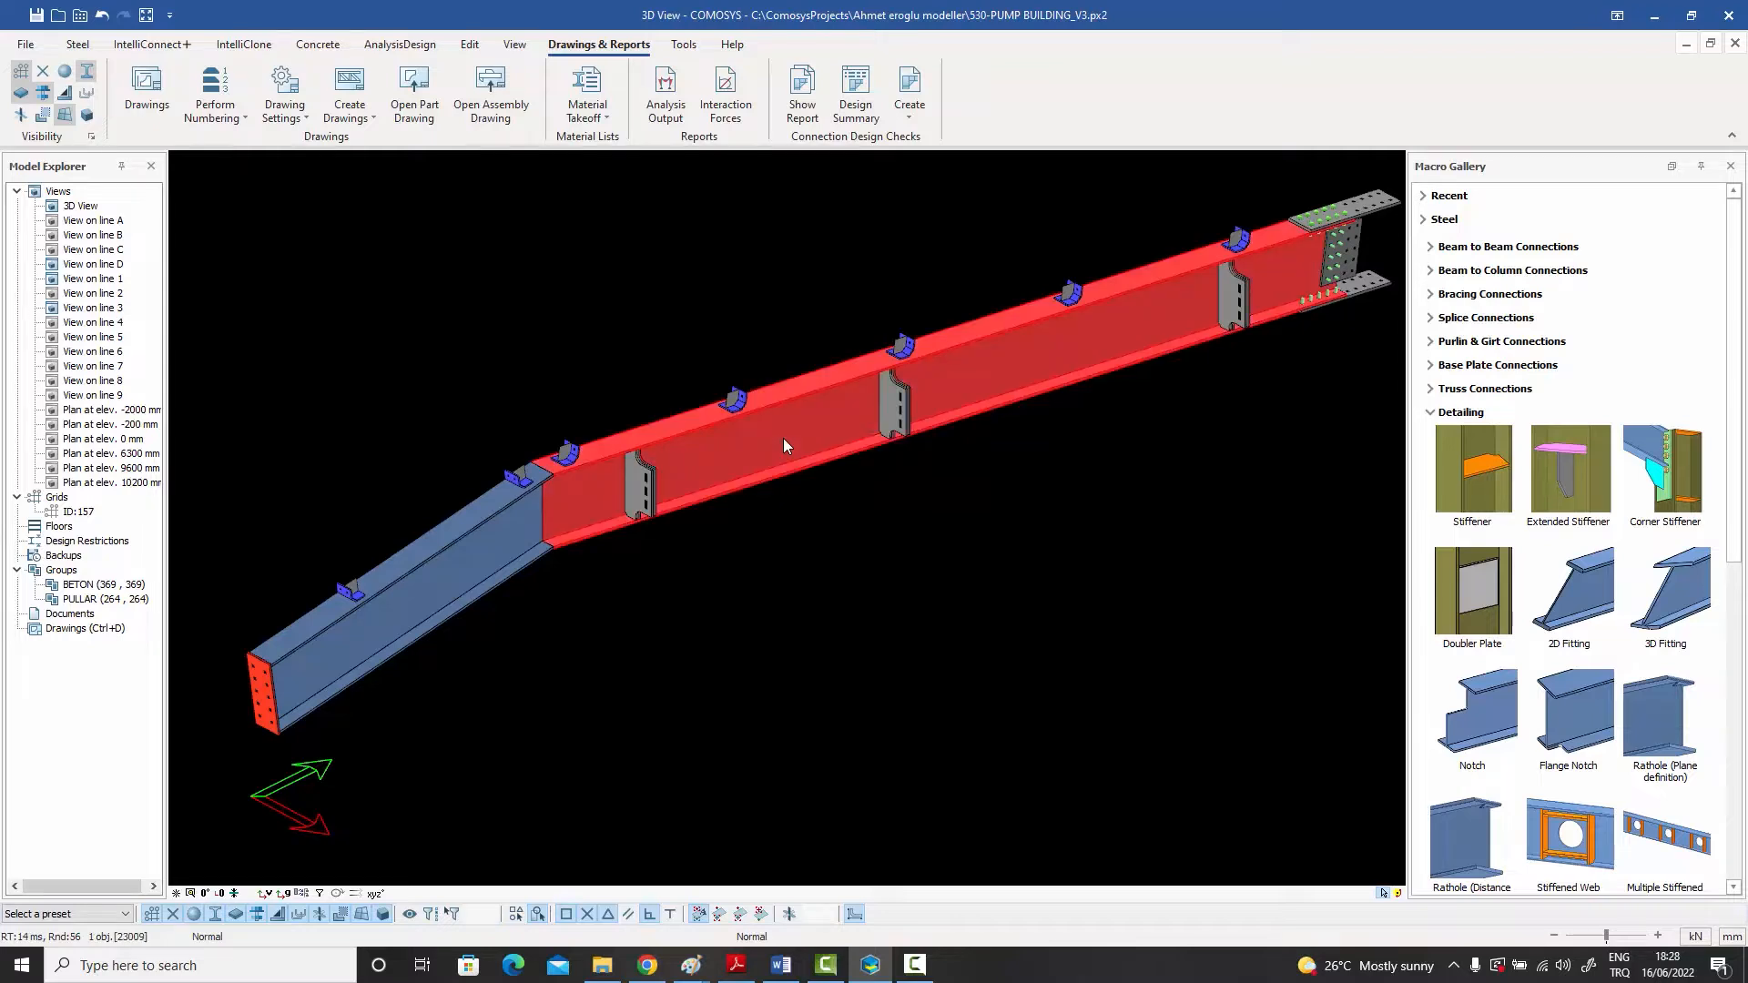
click(270, 193)
click(242, 123)
click(249, 151)
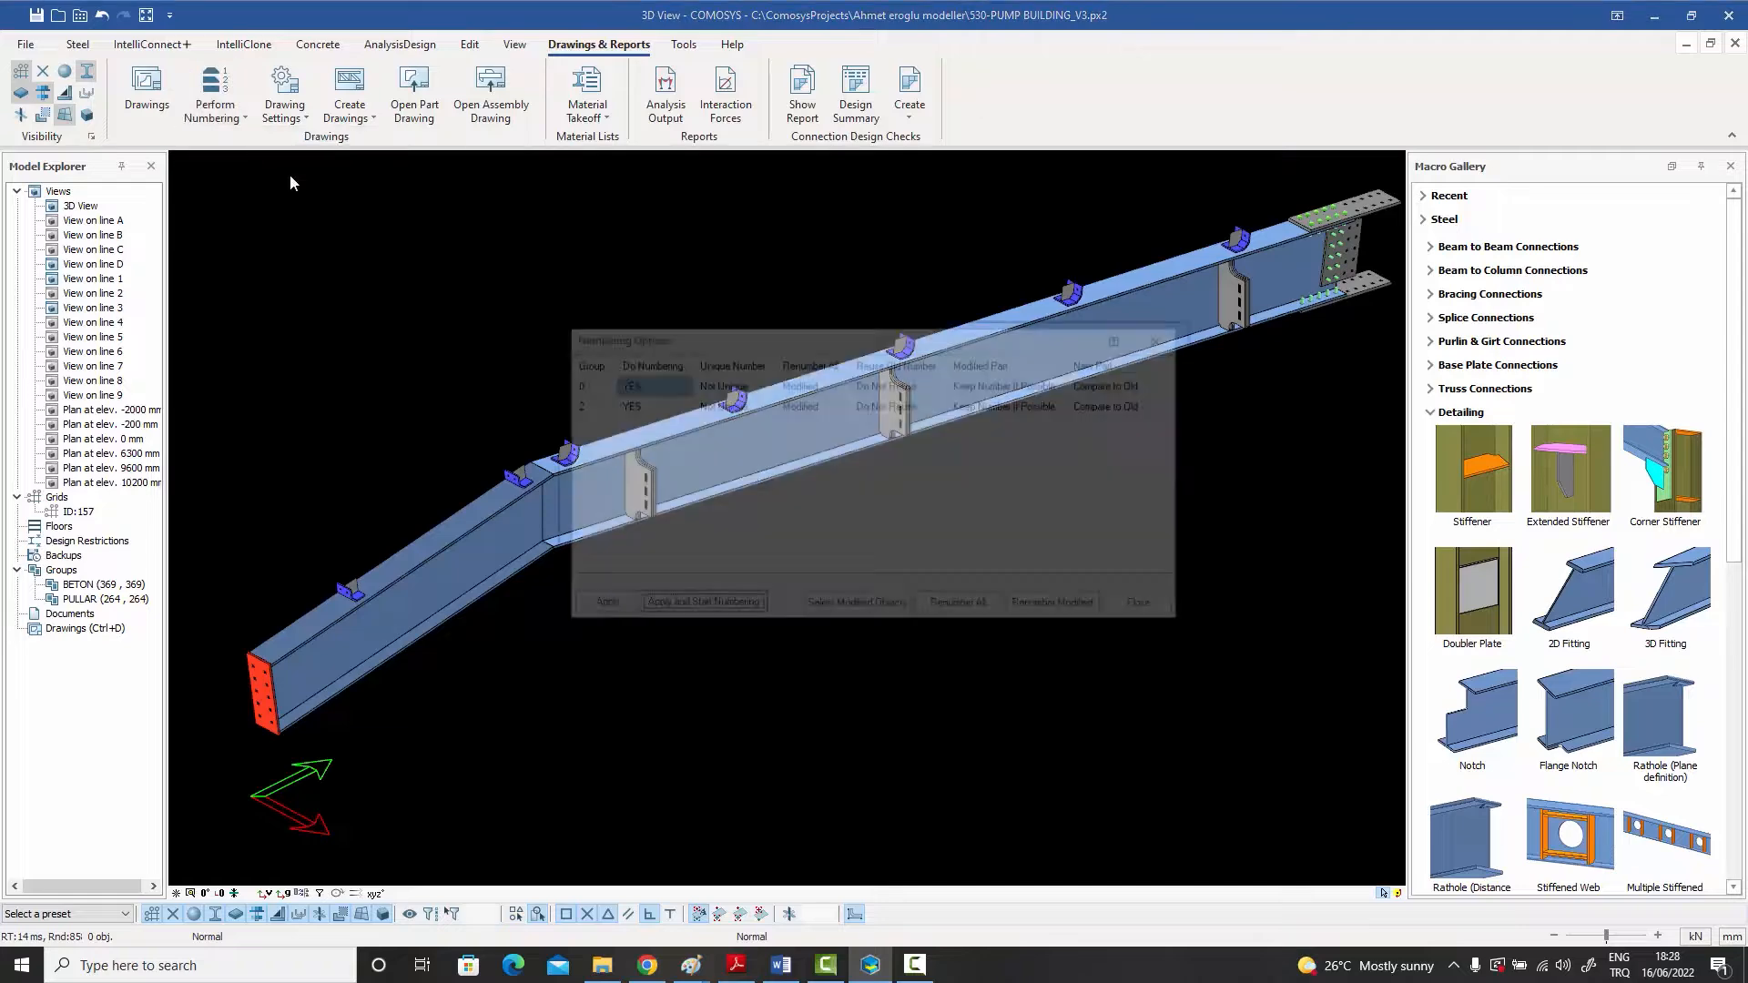
click(698, 606)
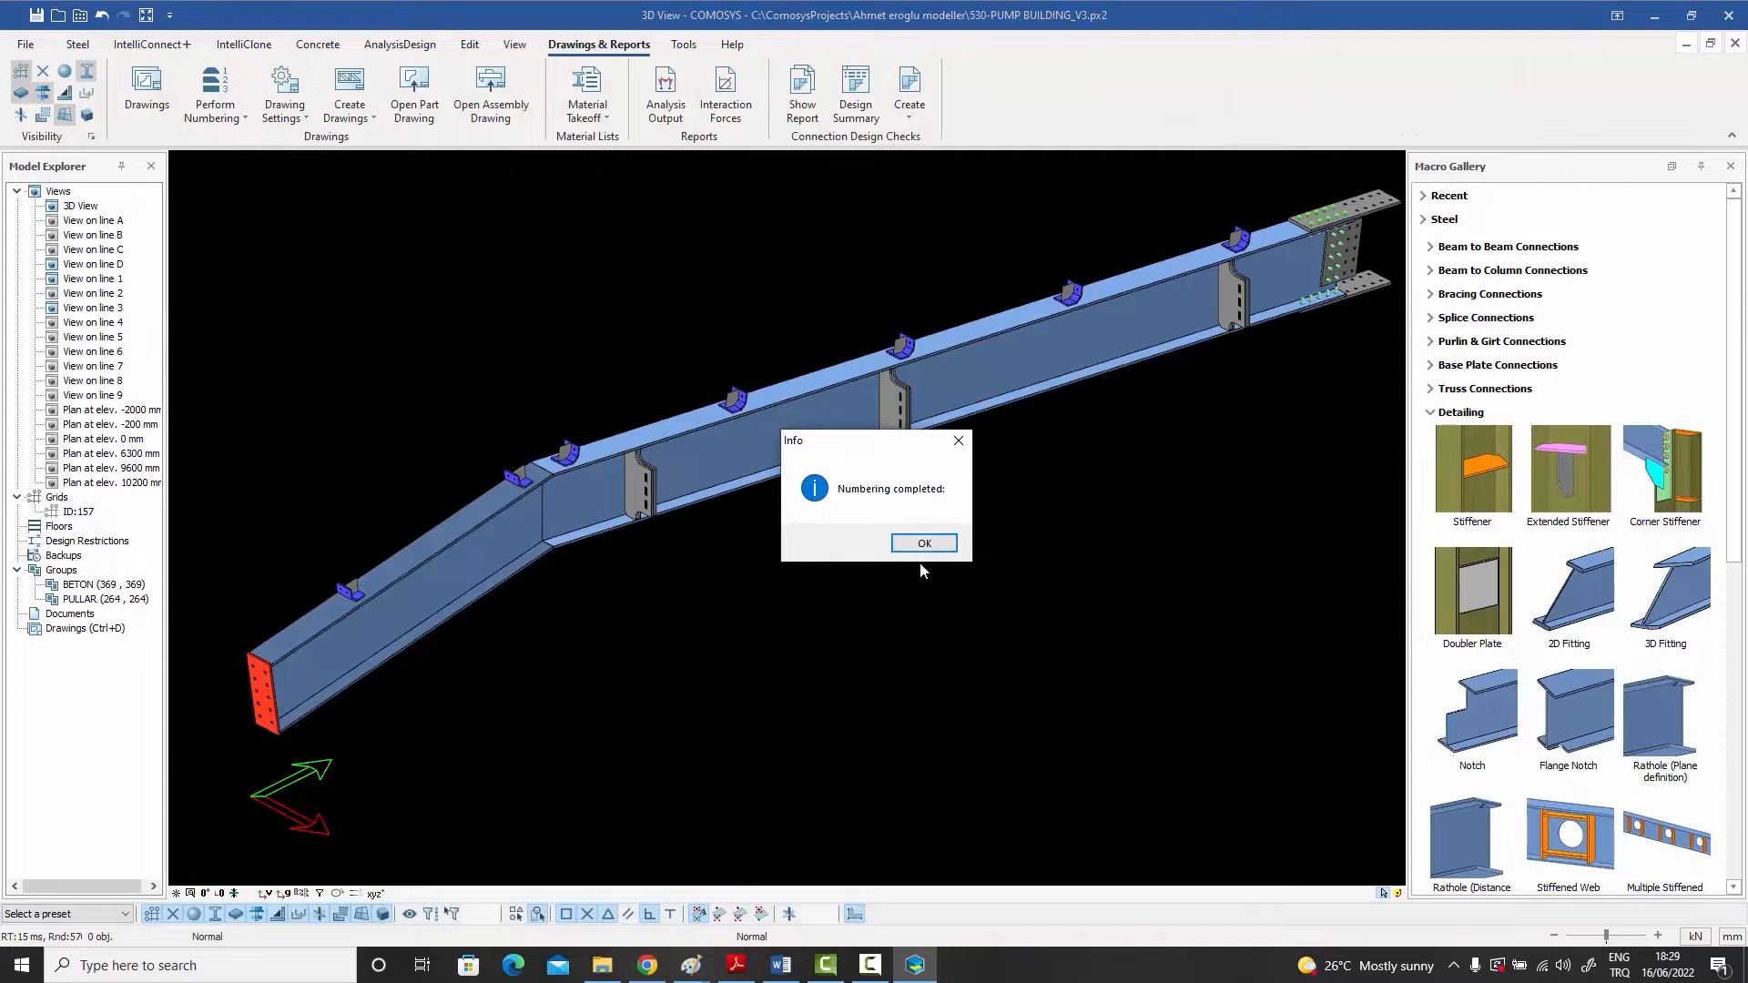
click(922, 545)
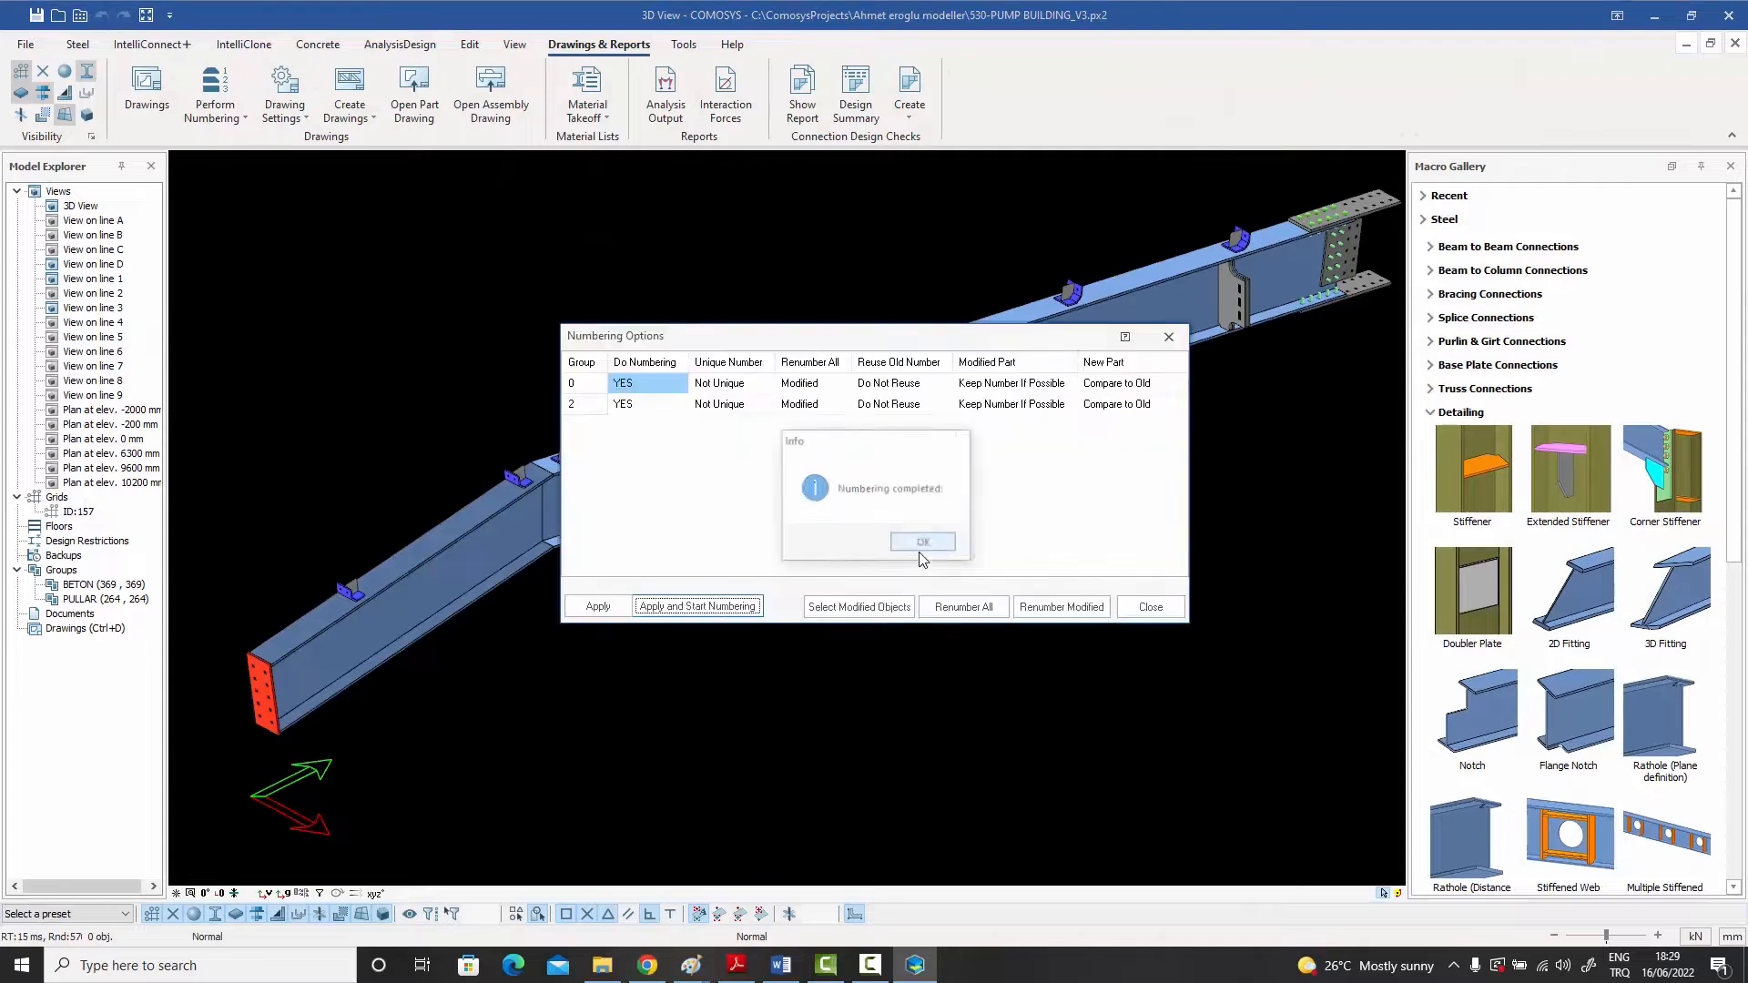
click(1161, 615)
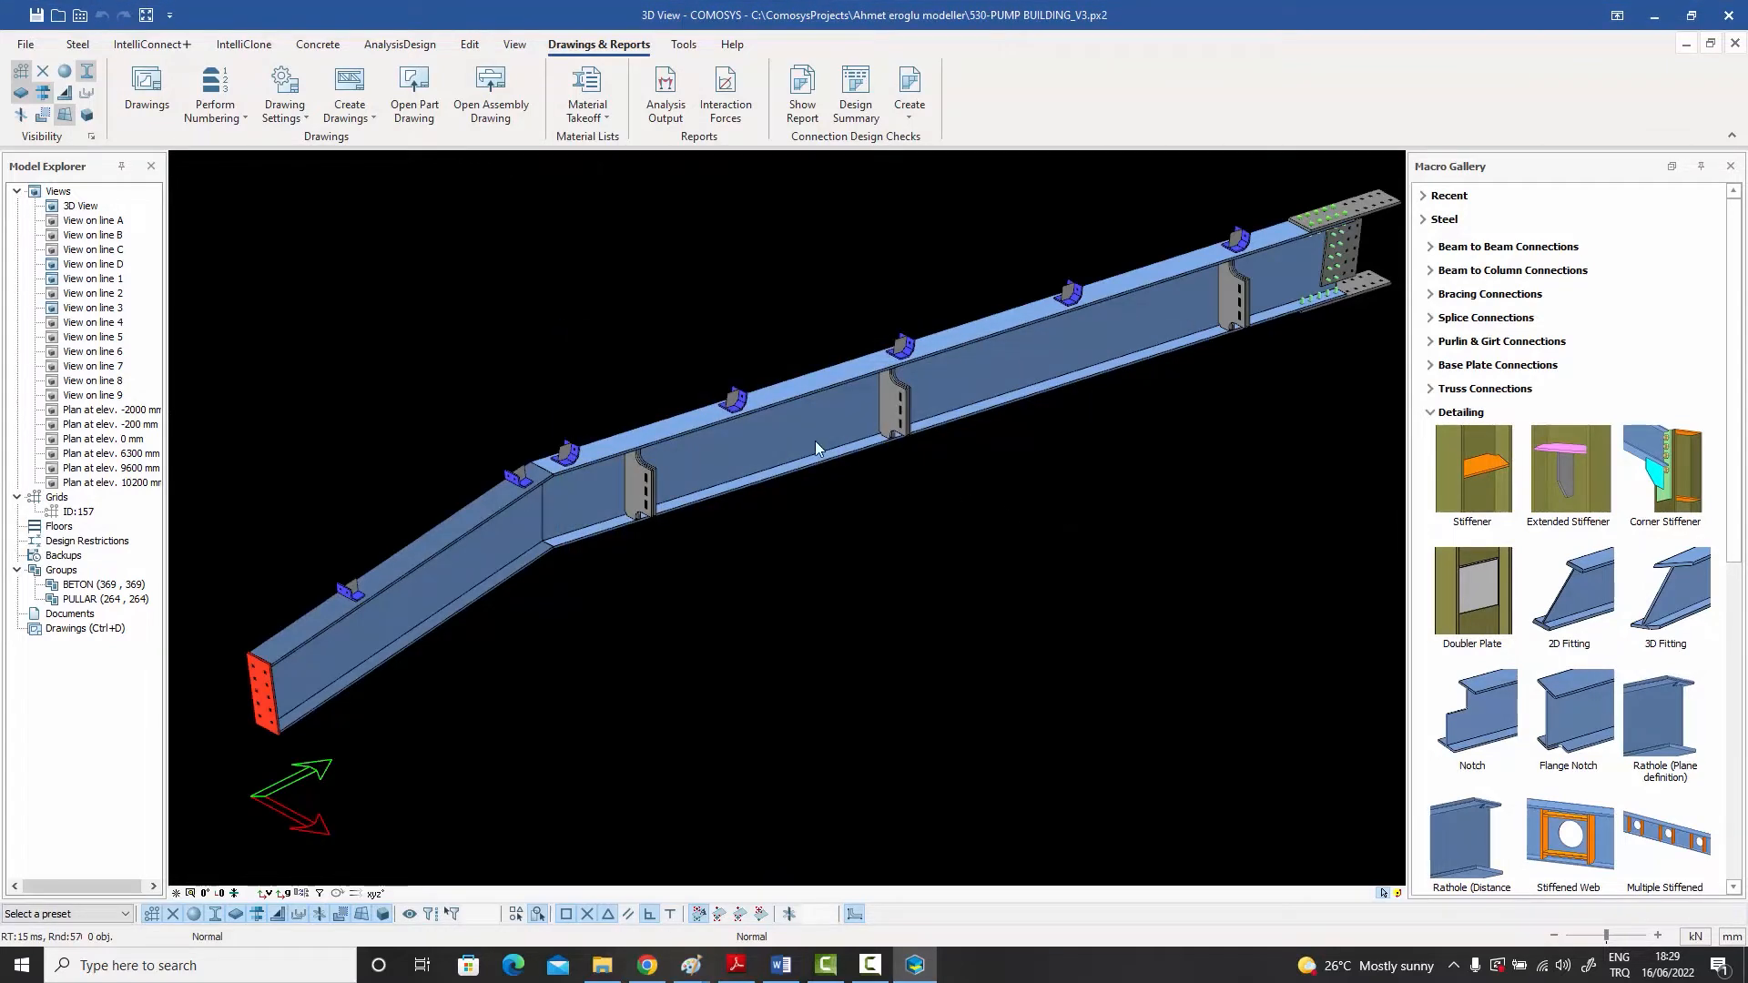
Step: Create an assembly drawing from the long main beam of the isolated rafter assembly
click(815, 440)
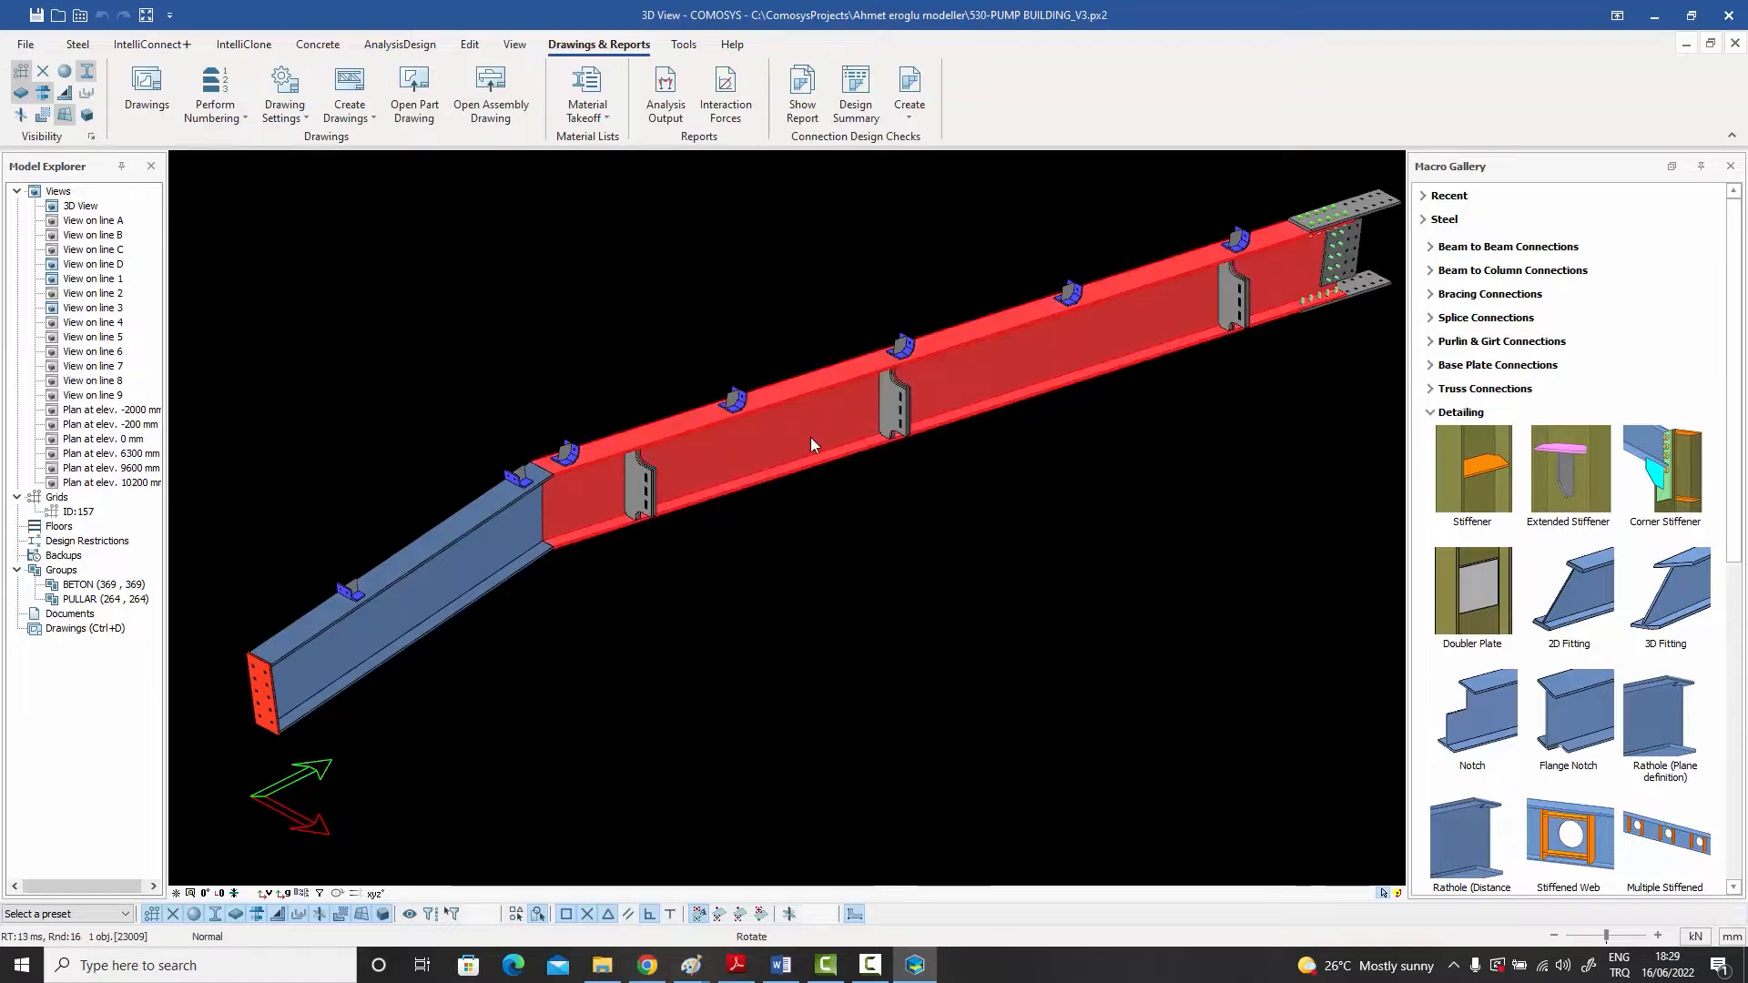
right_click(810, 437)
mouse_move(903, 861)
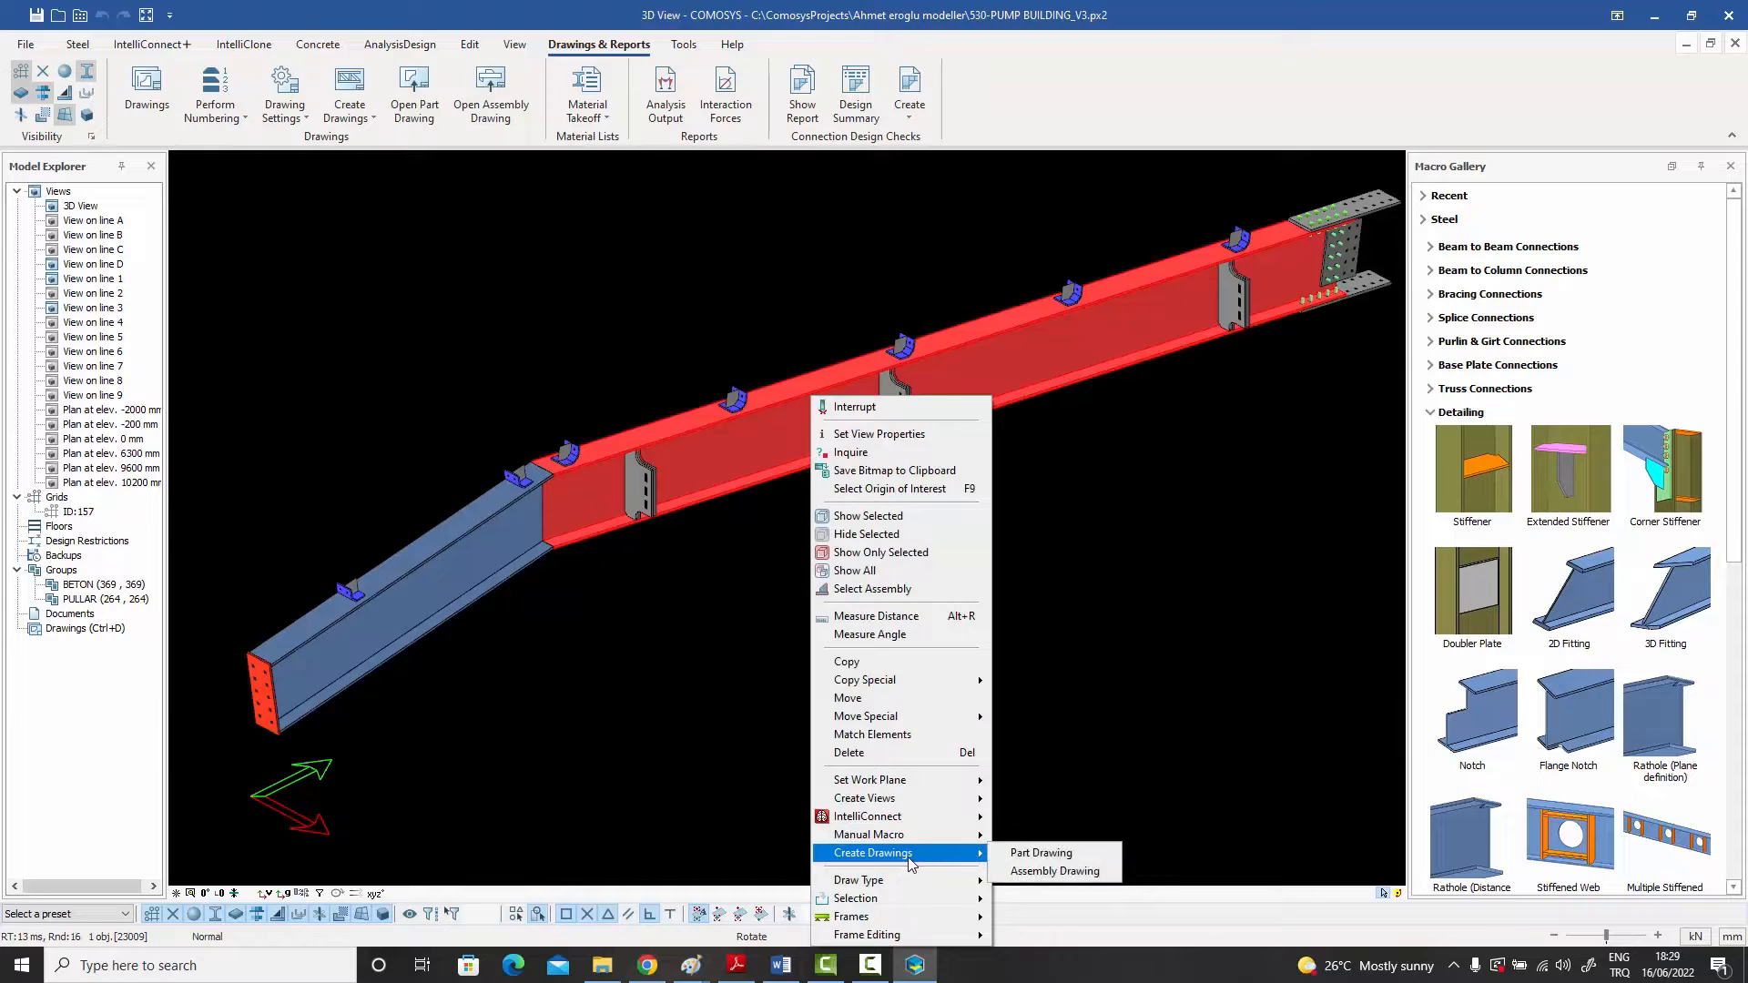
click(1035, 872)
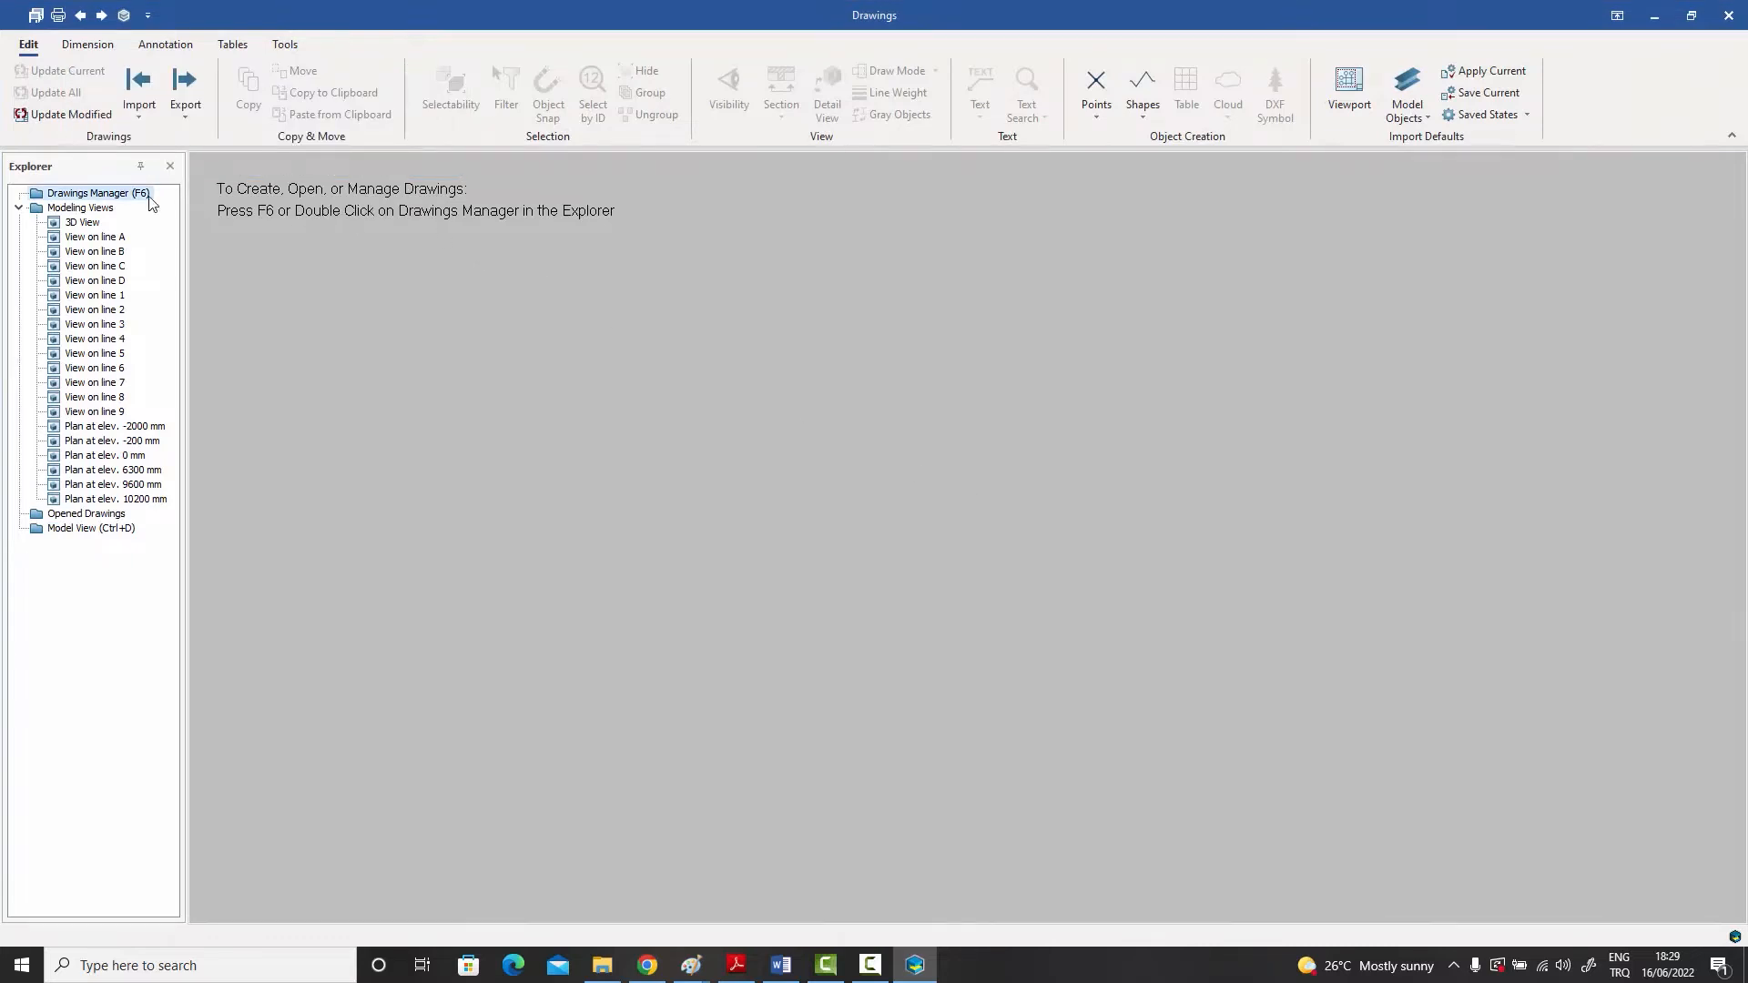
Step: Open drawing 835-156-CE-001 from the Drawings Manager and close the manager
double_click(102, 195)
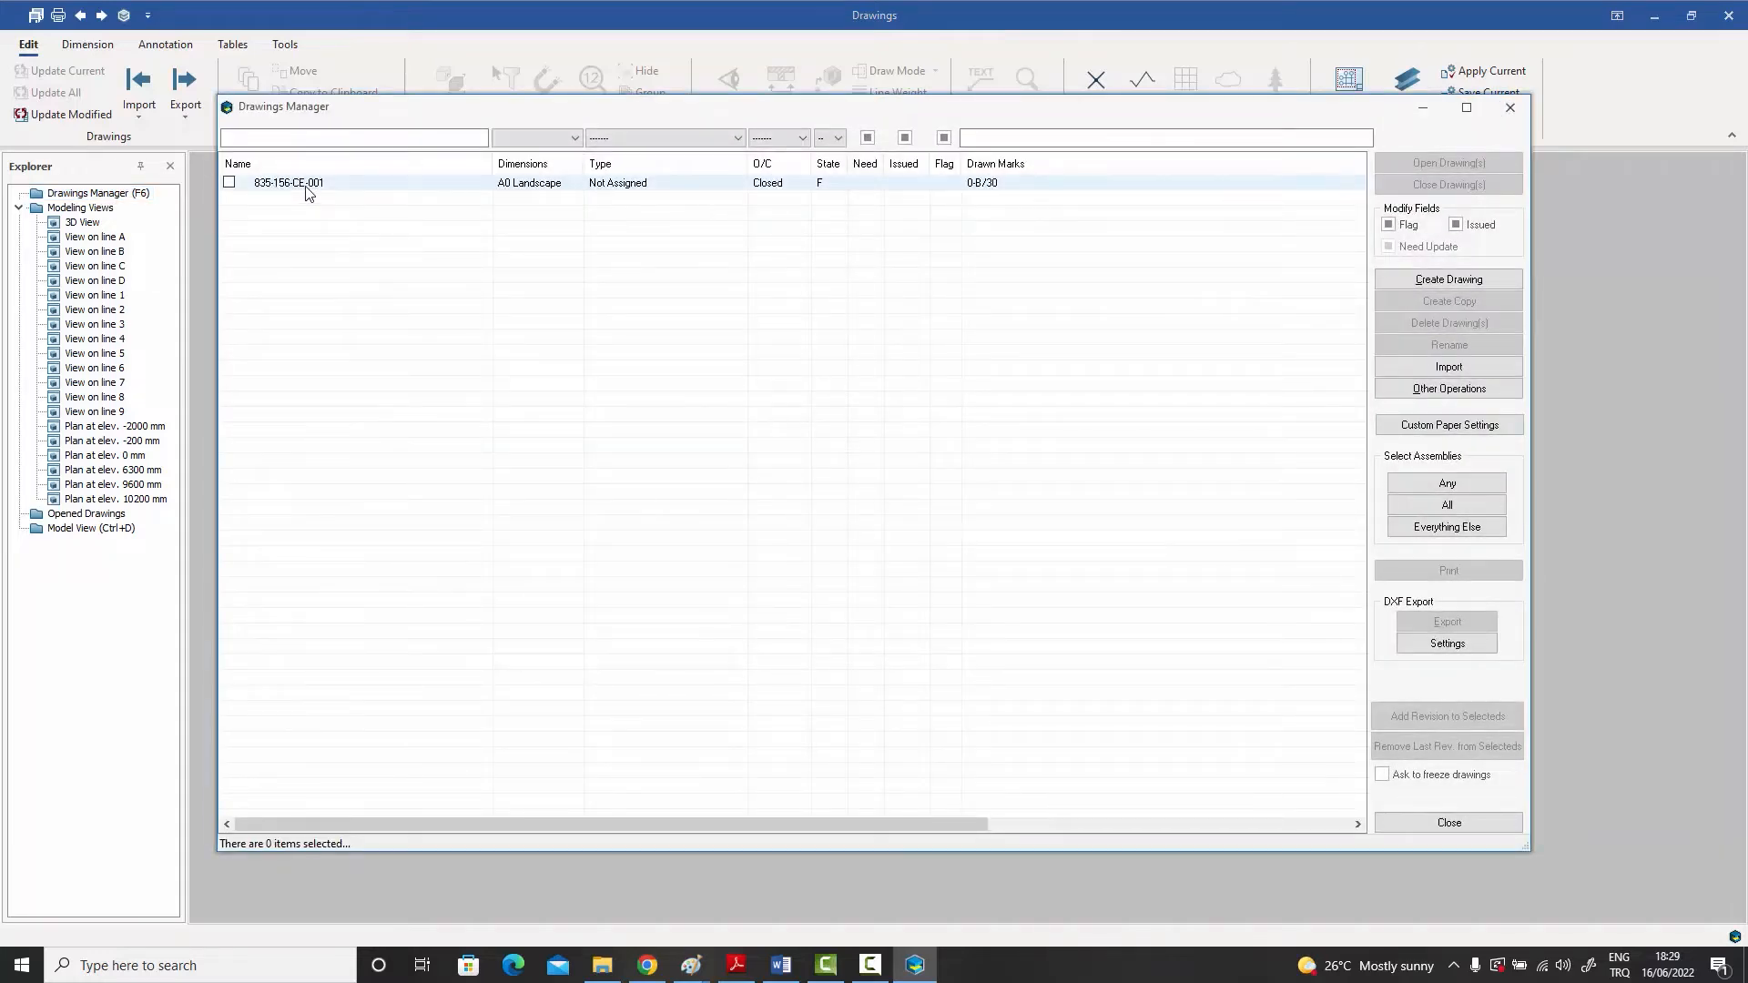
double_click(307, 186)
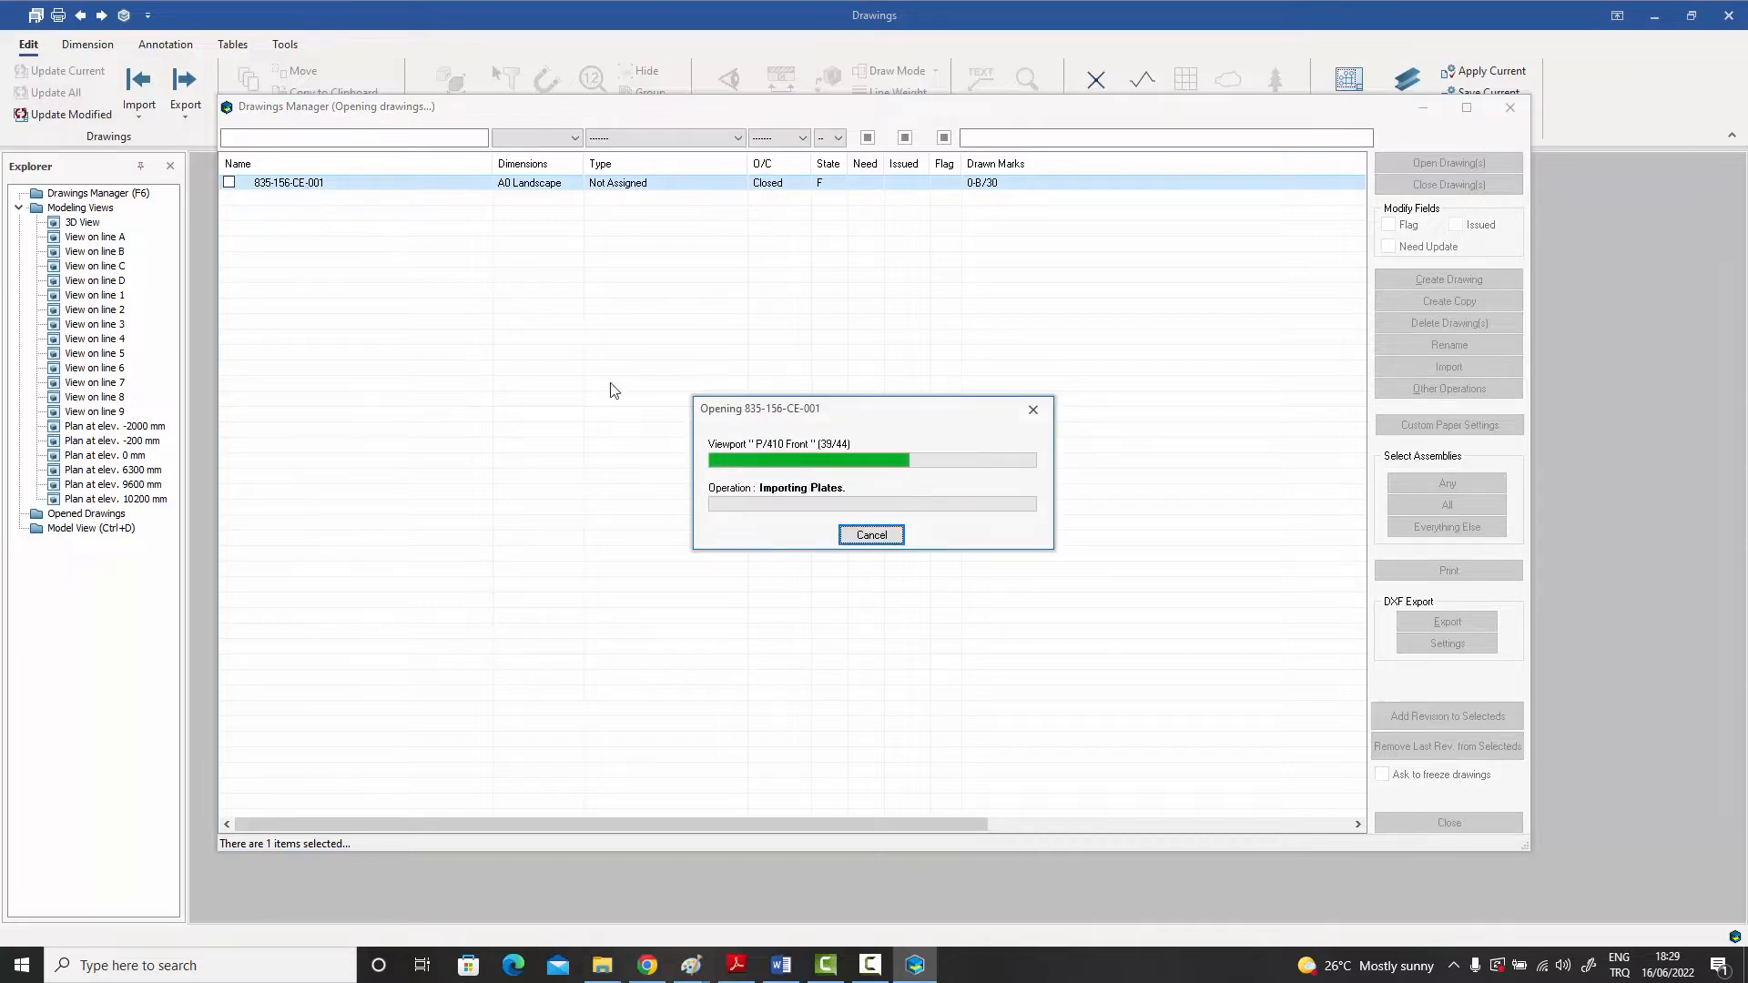
click(1415, 824)
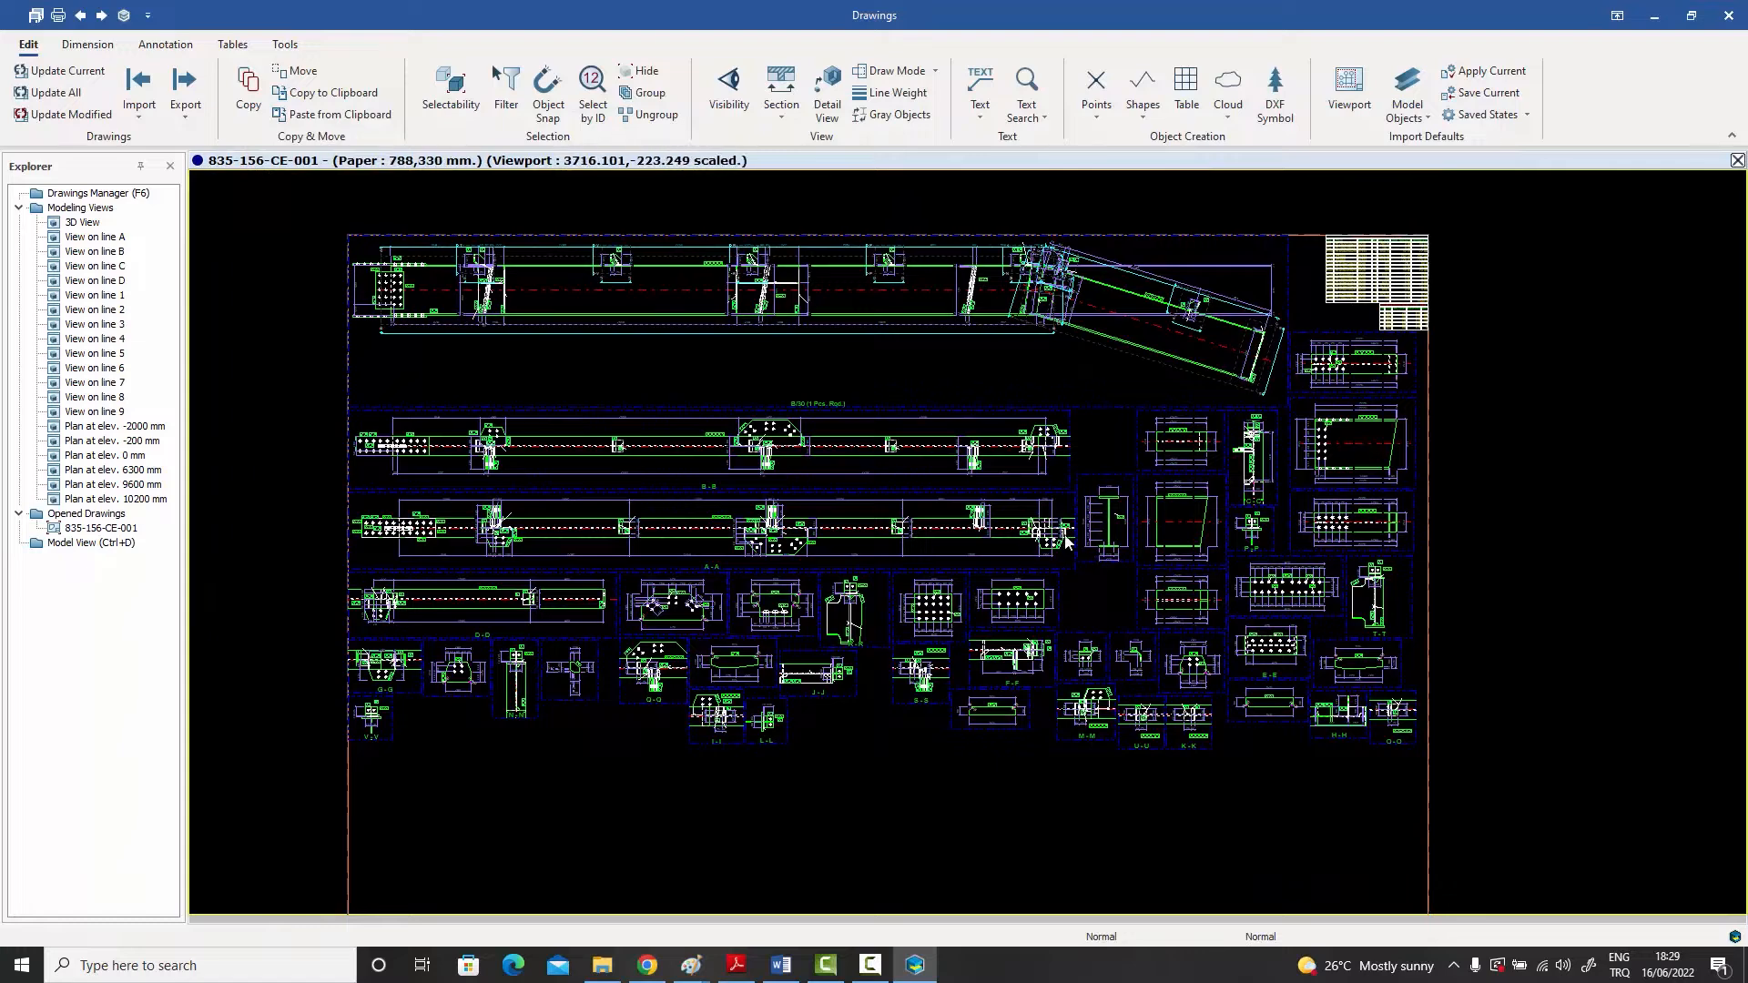
Step: Examine the main rafter view along its length, checking the splice plates, purlin cleats, stiffeners, weld annotations and dimension chains
scroll(435, 270, up, 5)
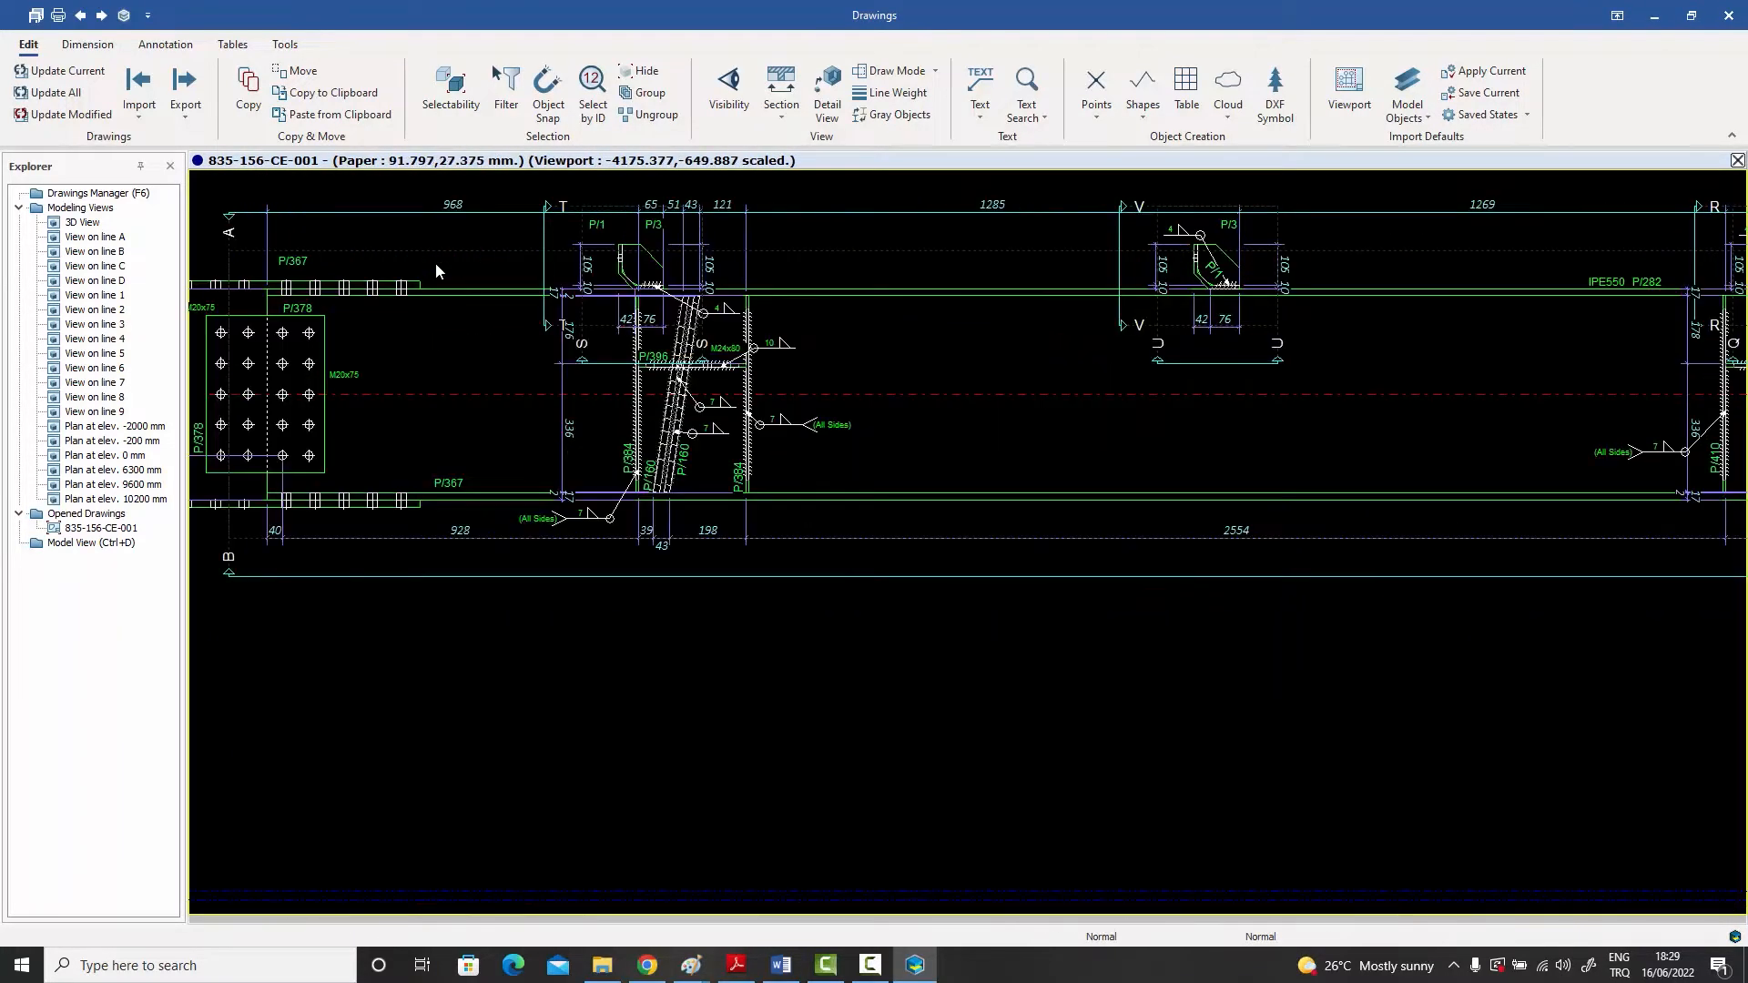
scroll(435, 264, up, 2)
middle_drag(448, 272, 683, 325)
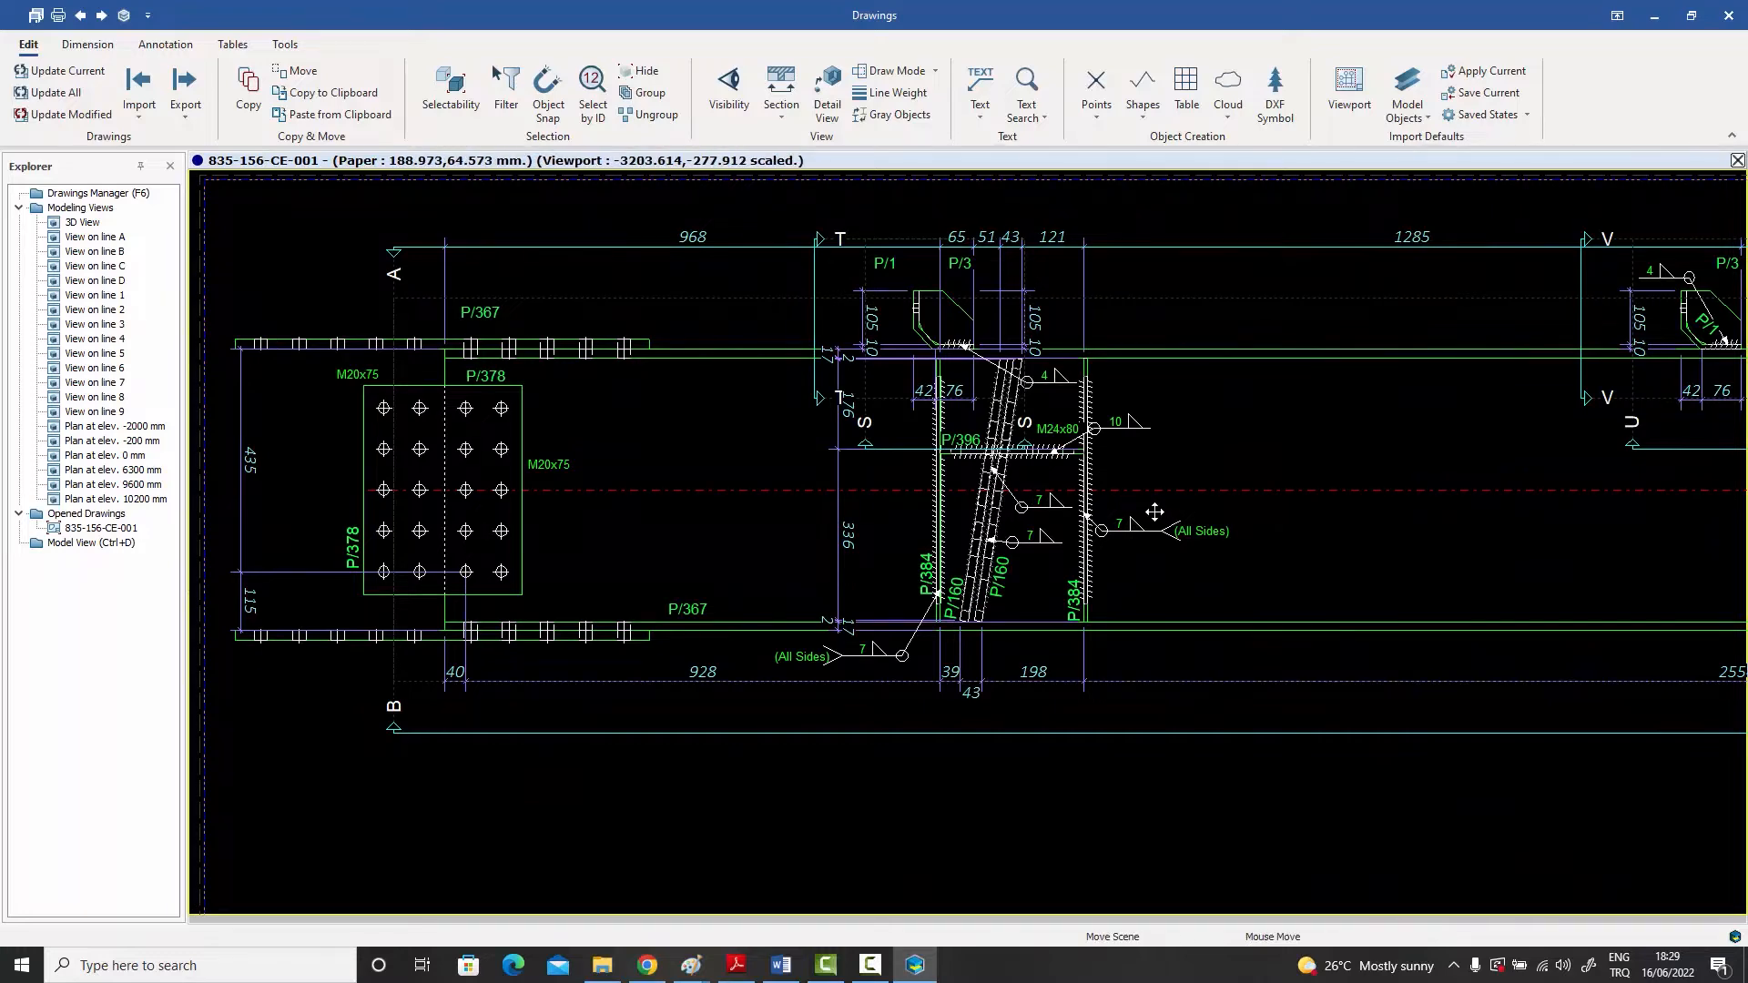
middle_drag(1155, 513, 920, 510)
middle_drag(1253, 507, 824, 520)
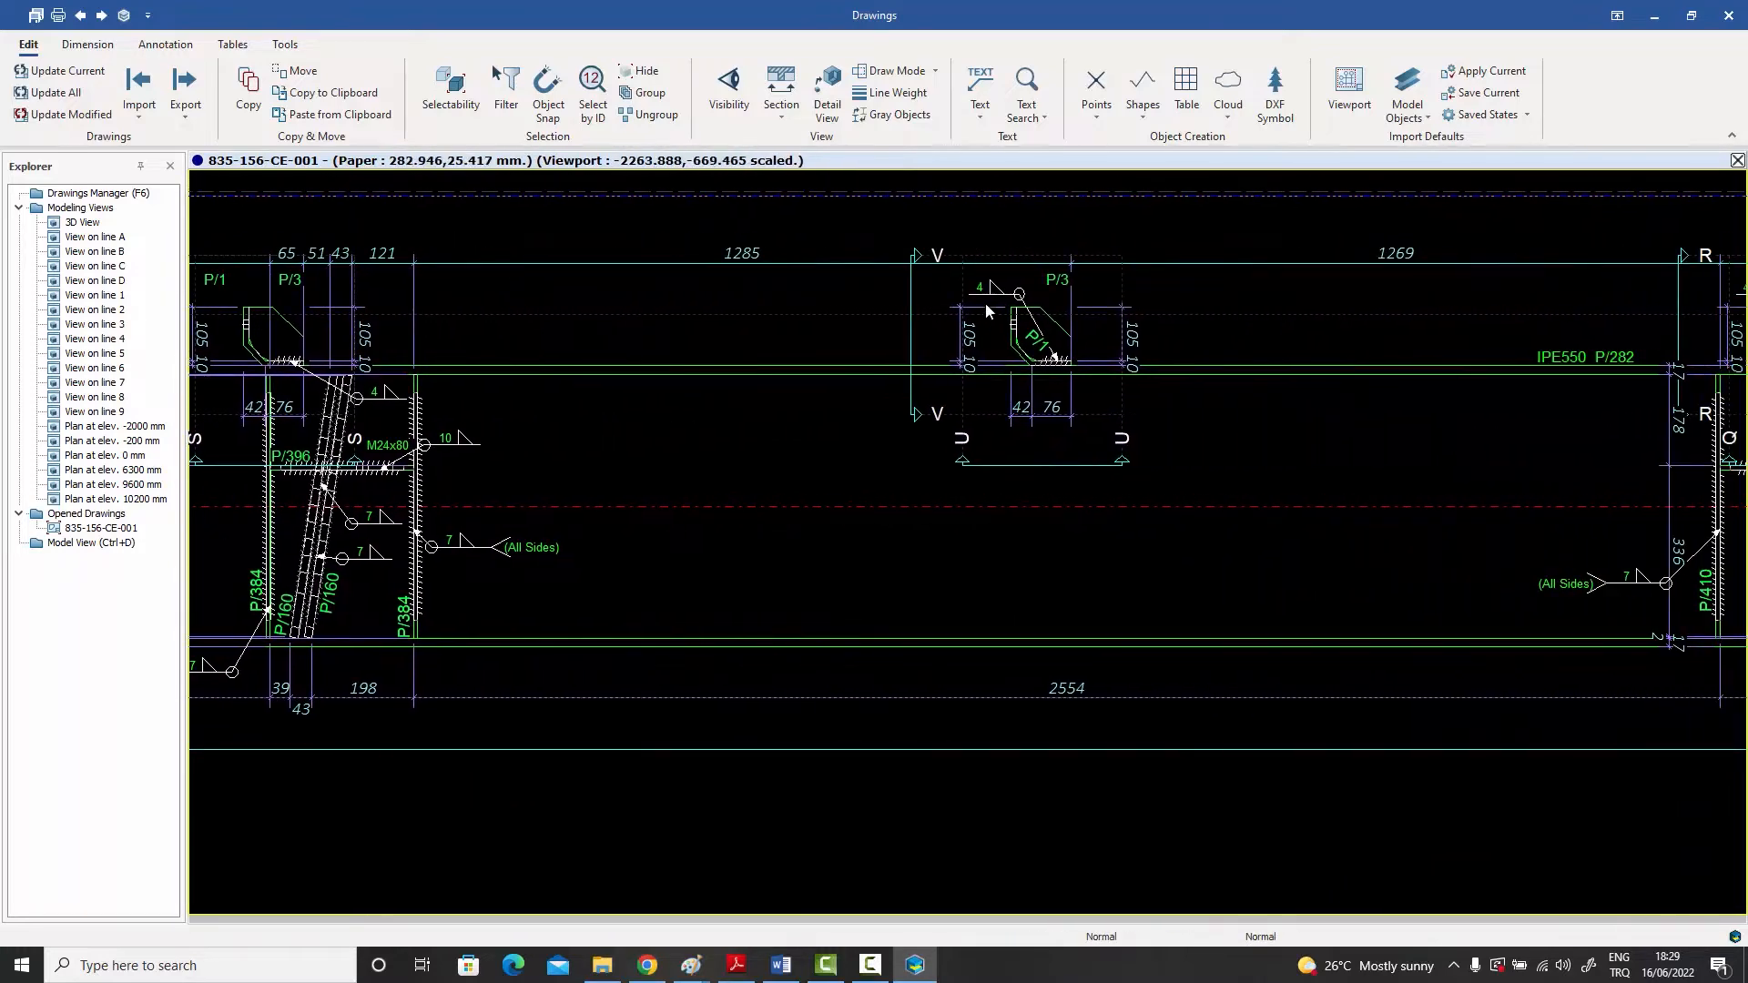
mouse_move(1217, 449)
middle_down()
mouse_move(868, 450)
mouse_move(892, 461)
middle_up()
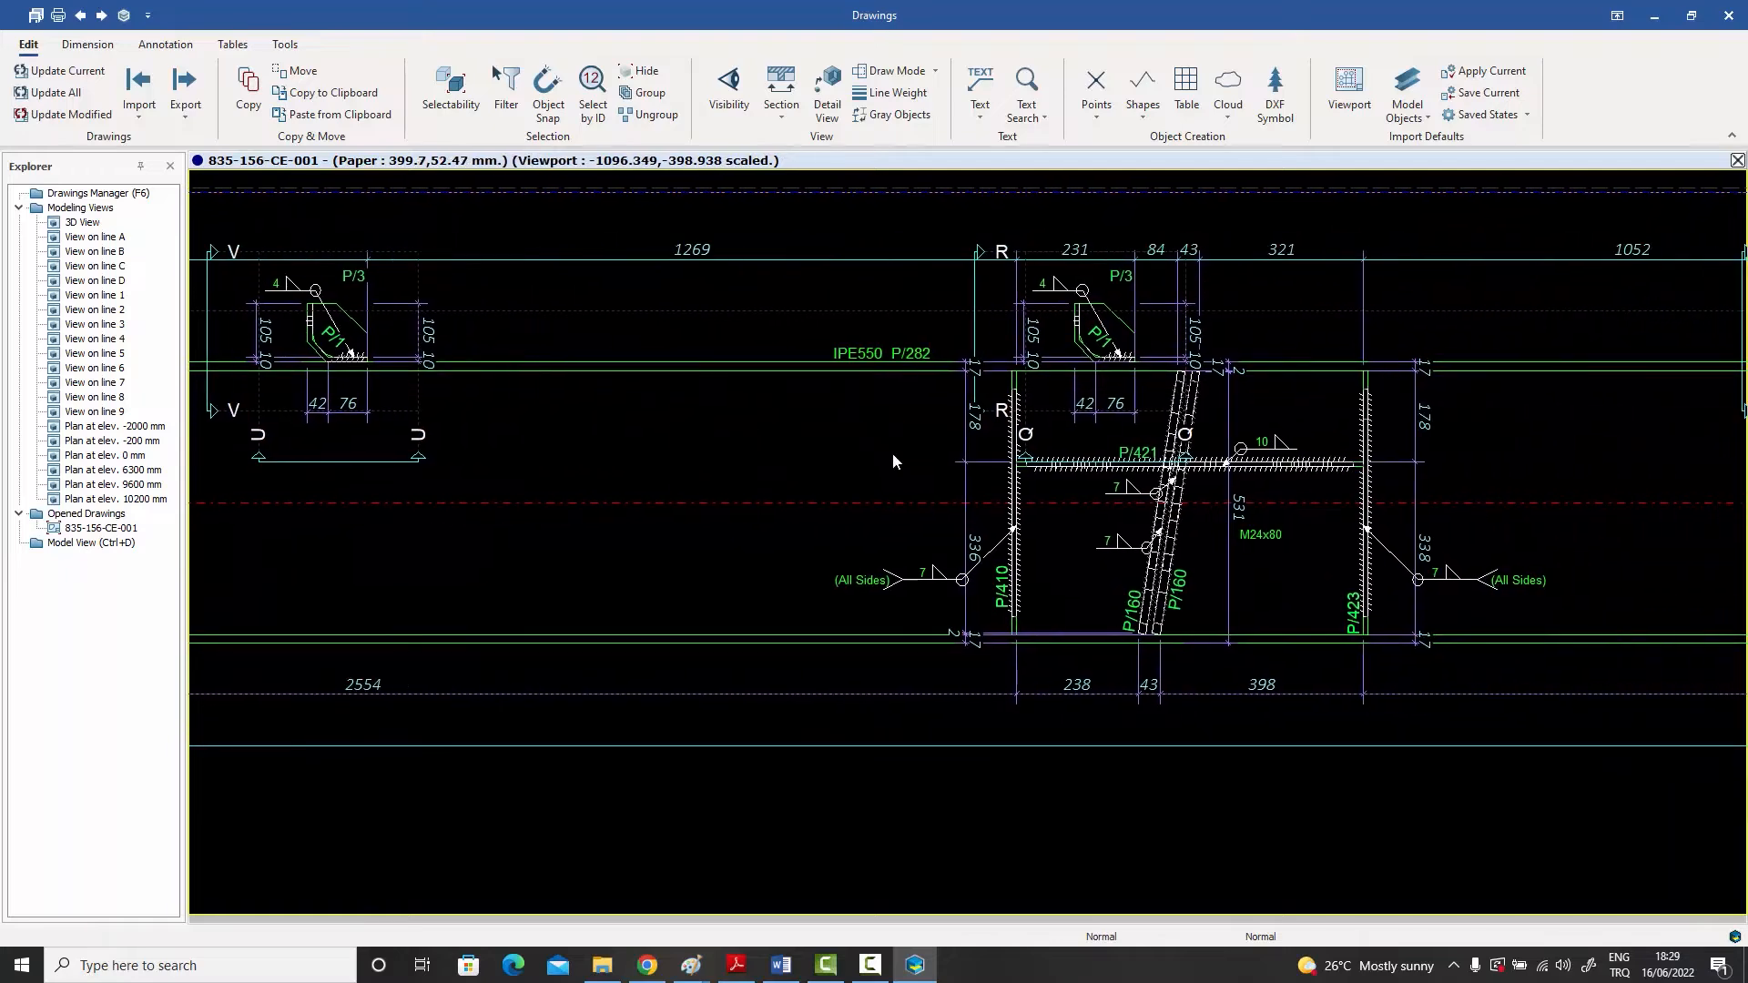
middle_drag(1211, 483, 1078, 489)
middle_drag(1322, 493, 1207, 496)
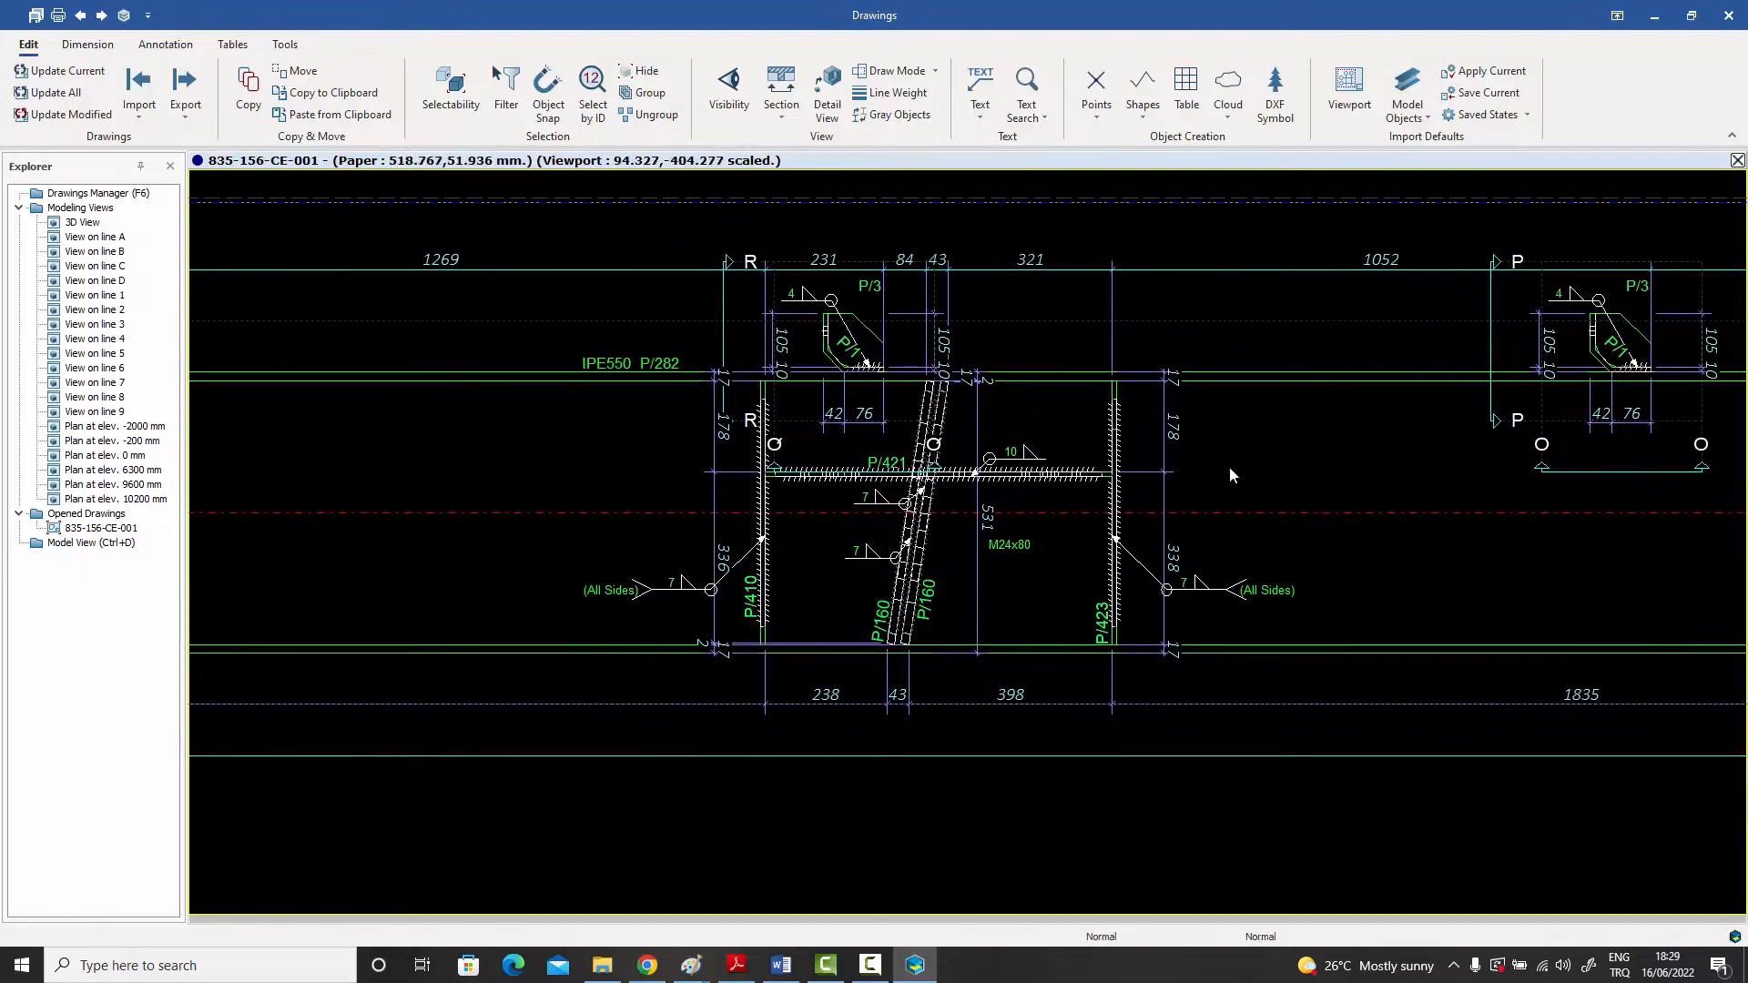
Step: Turn off the visibility of Welds in the drawing options, keeping the weld annotations visible
scroll(970, 472, up, 2)
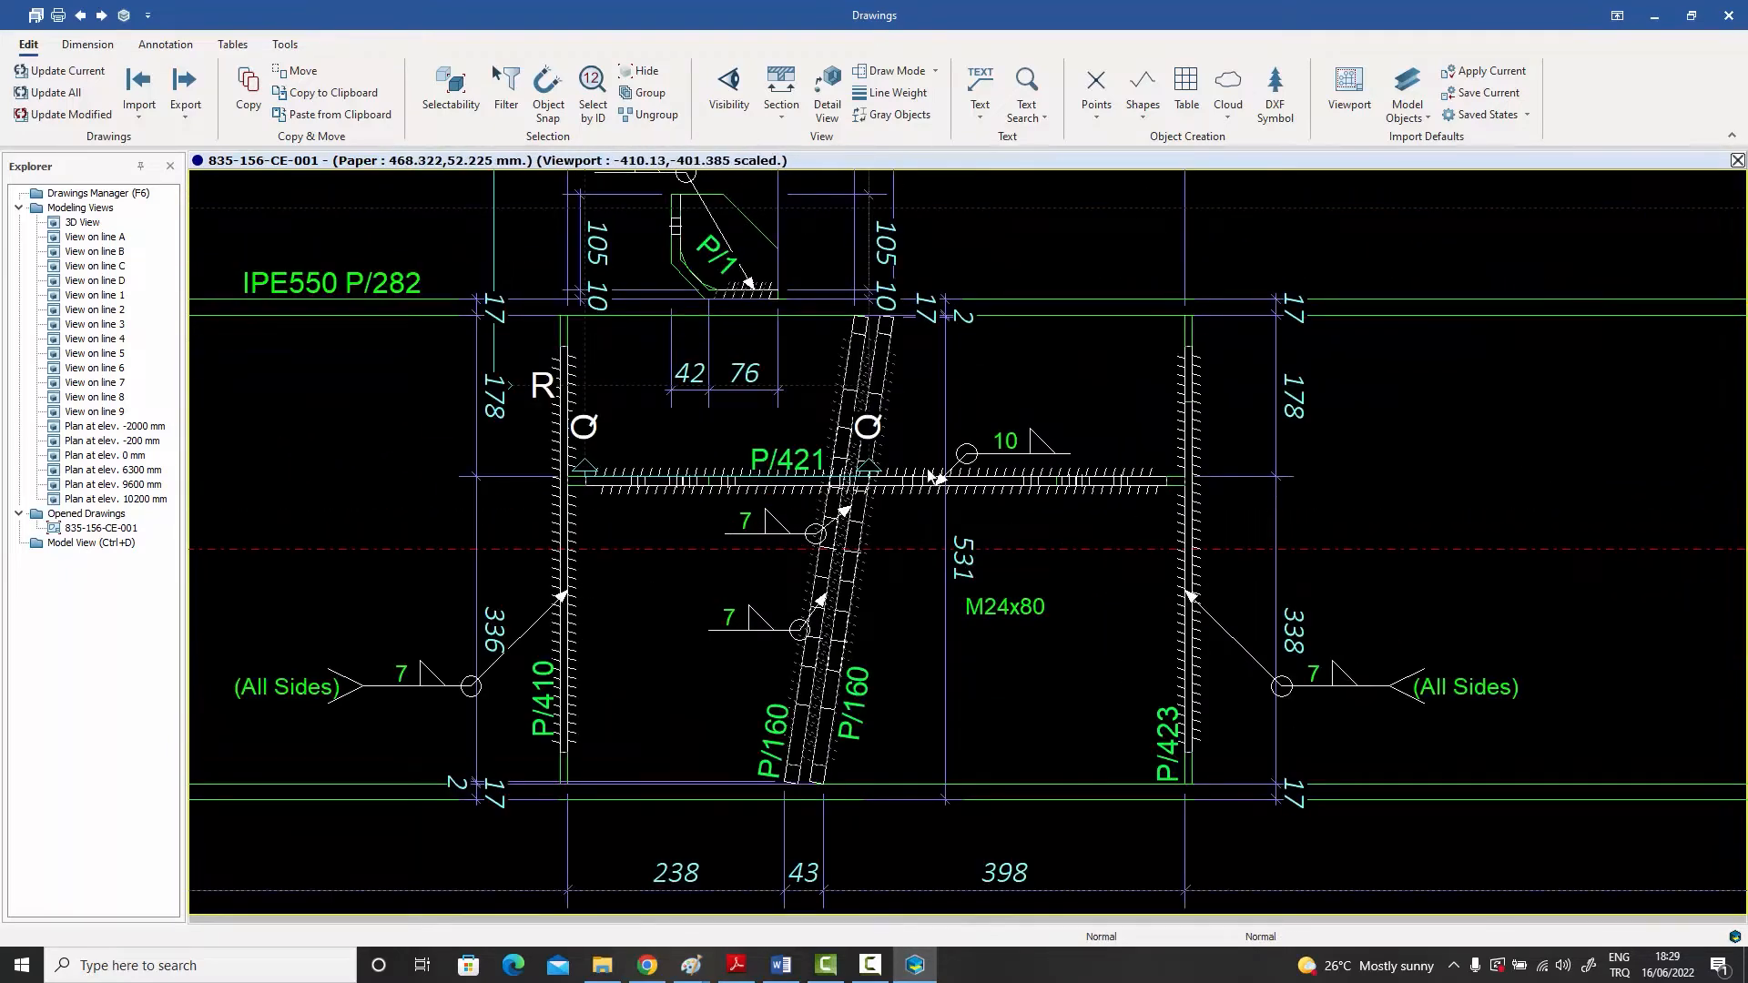
click(450, 86)
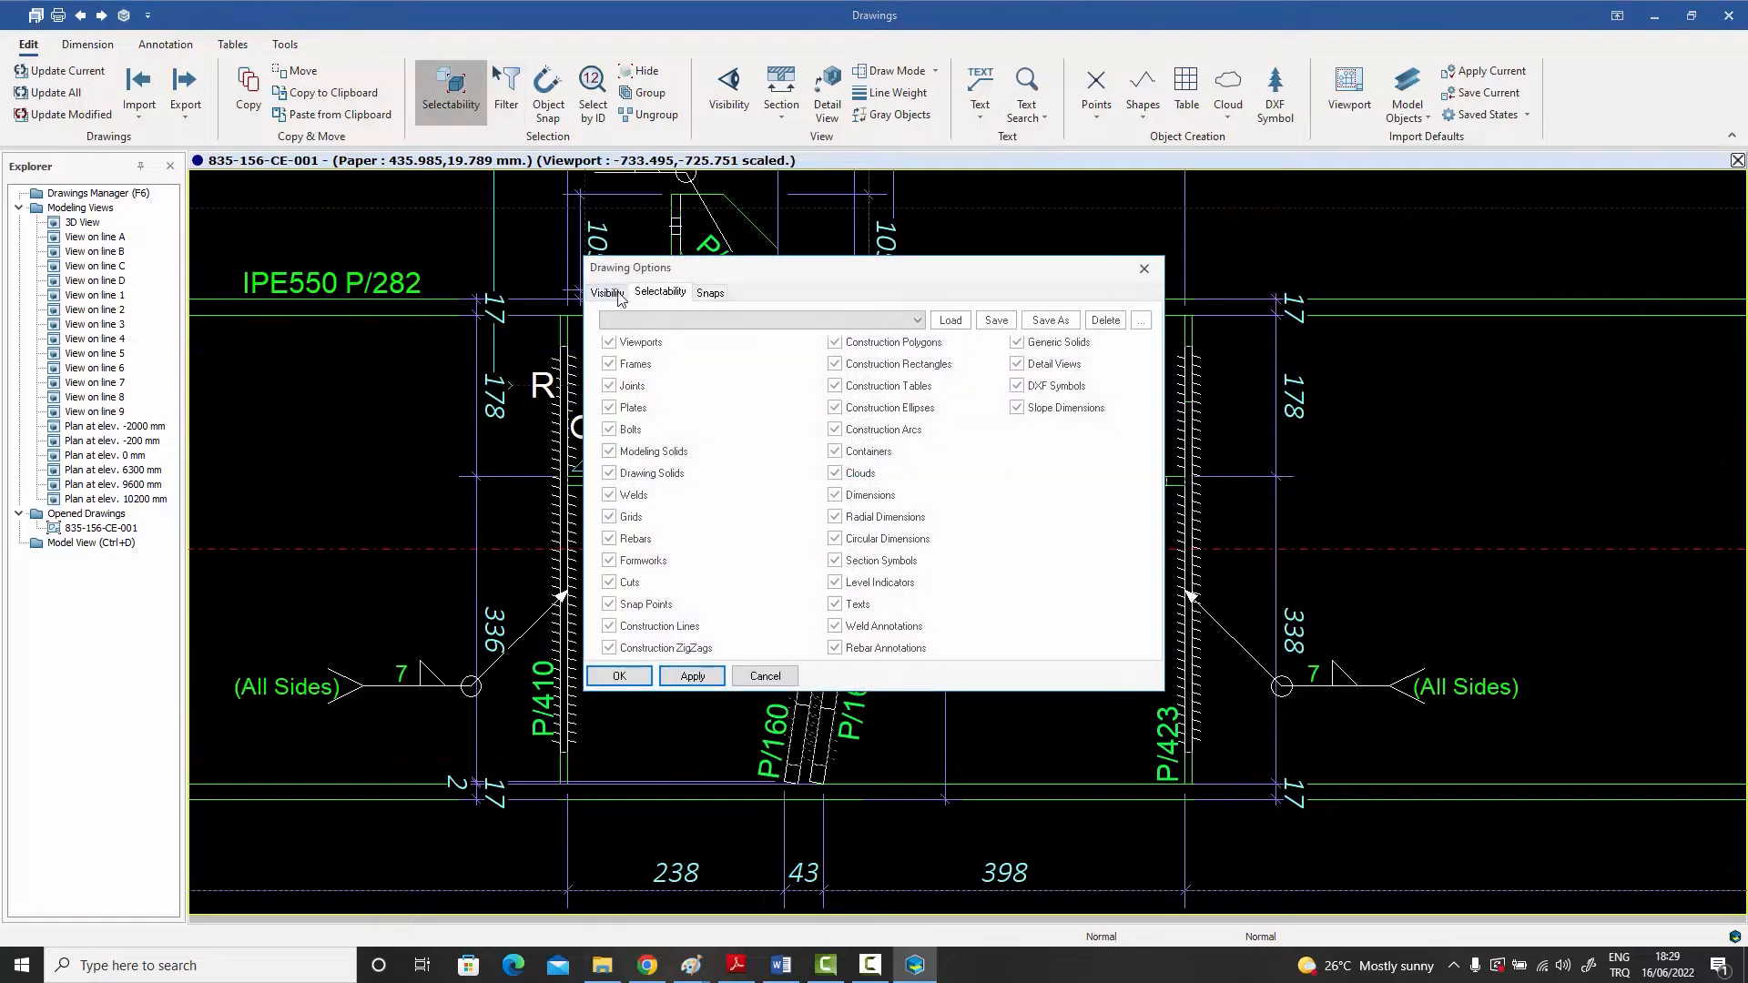
click(618, 297)
click(628, 498)
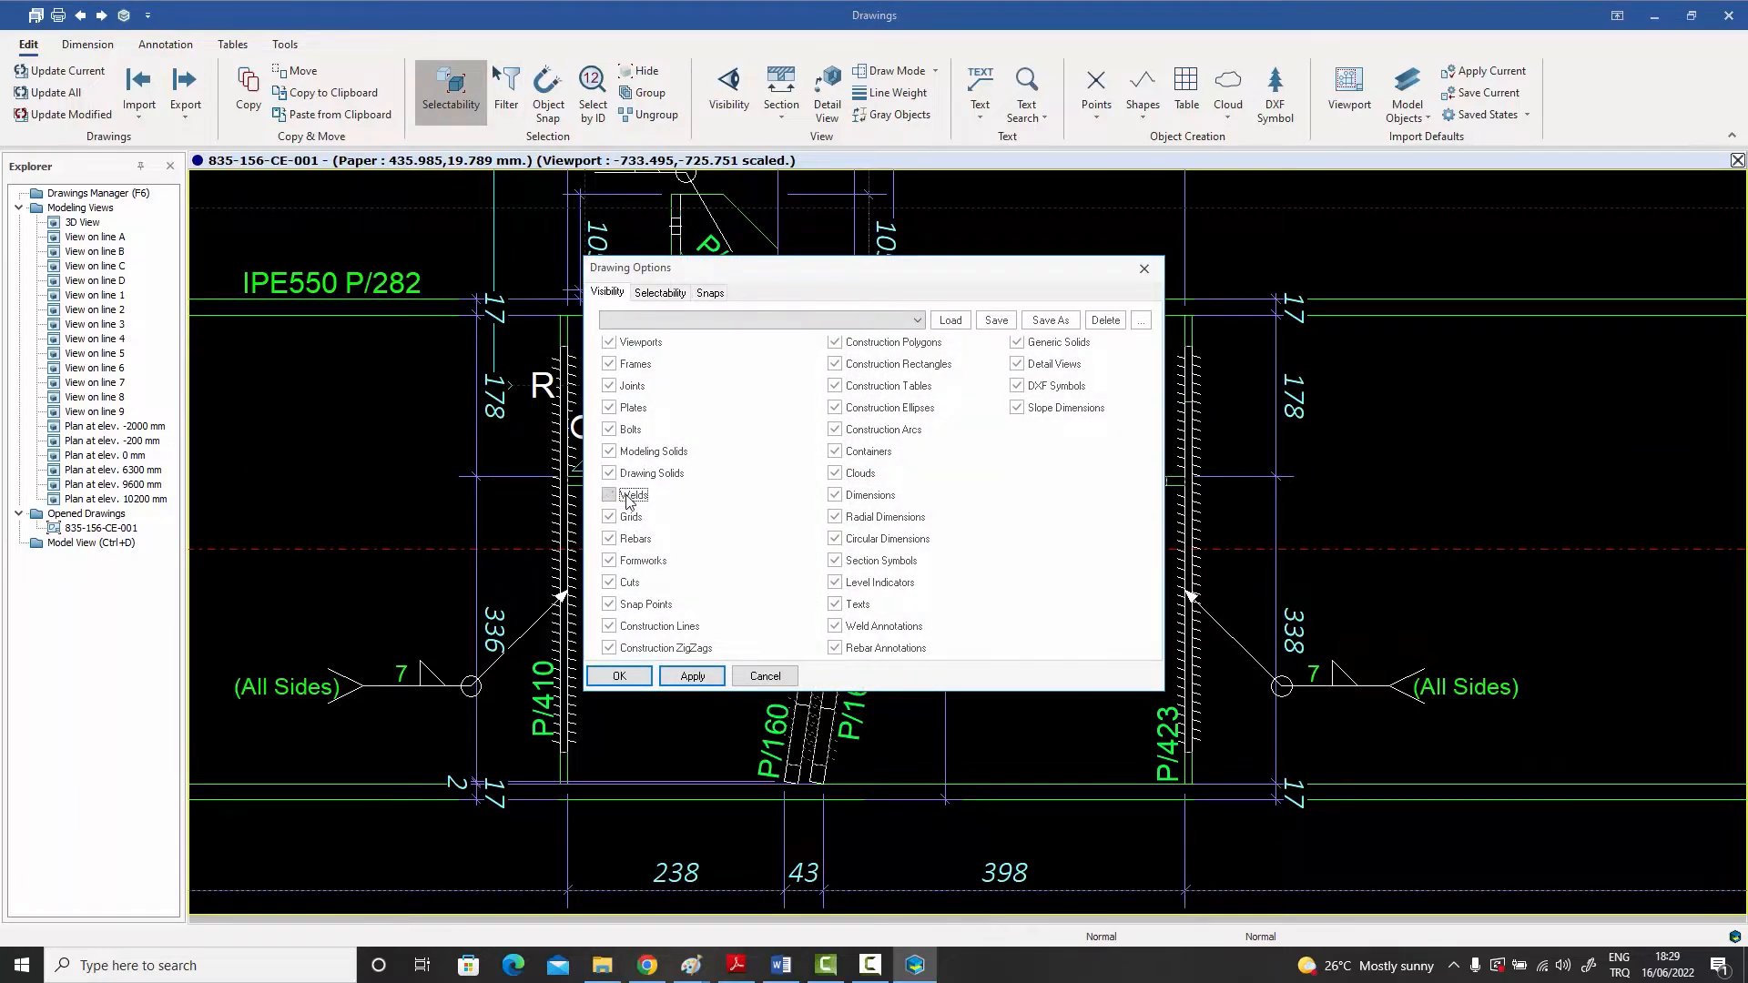
click(623, 676)
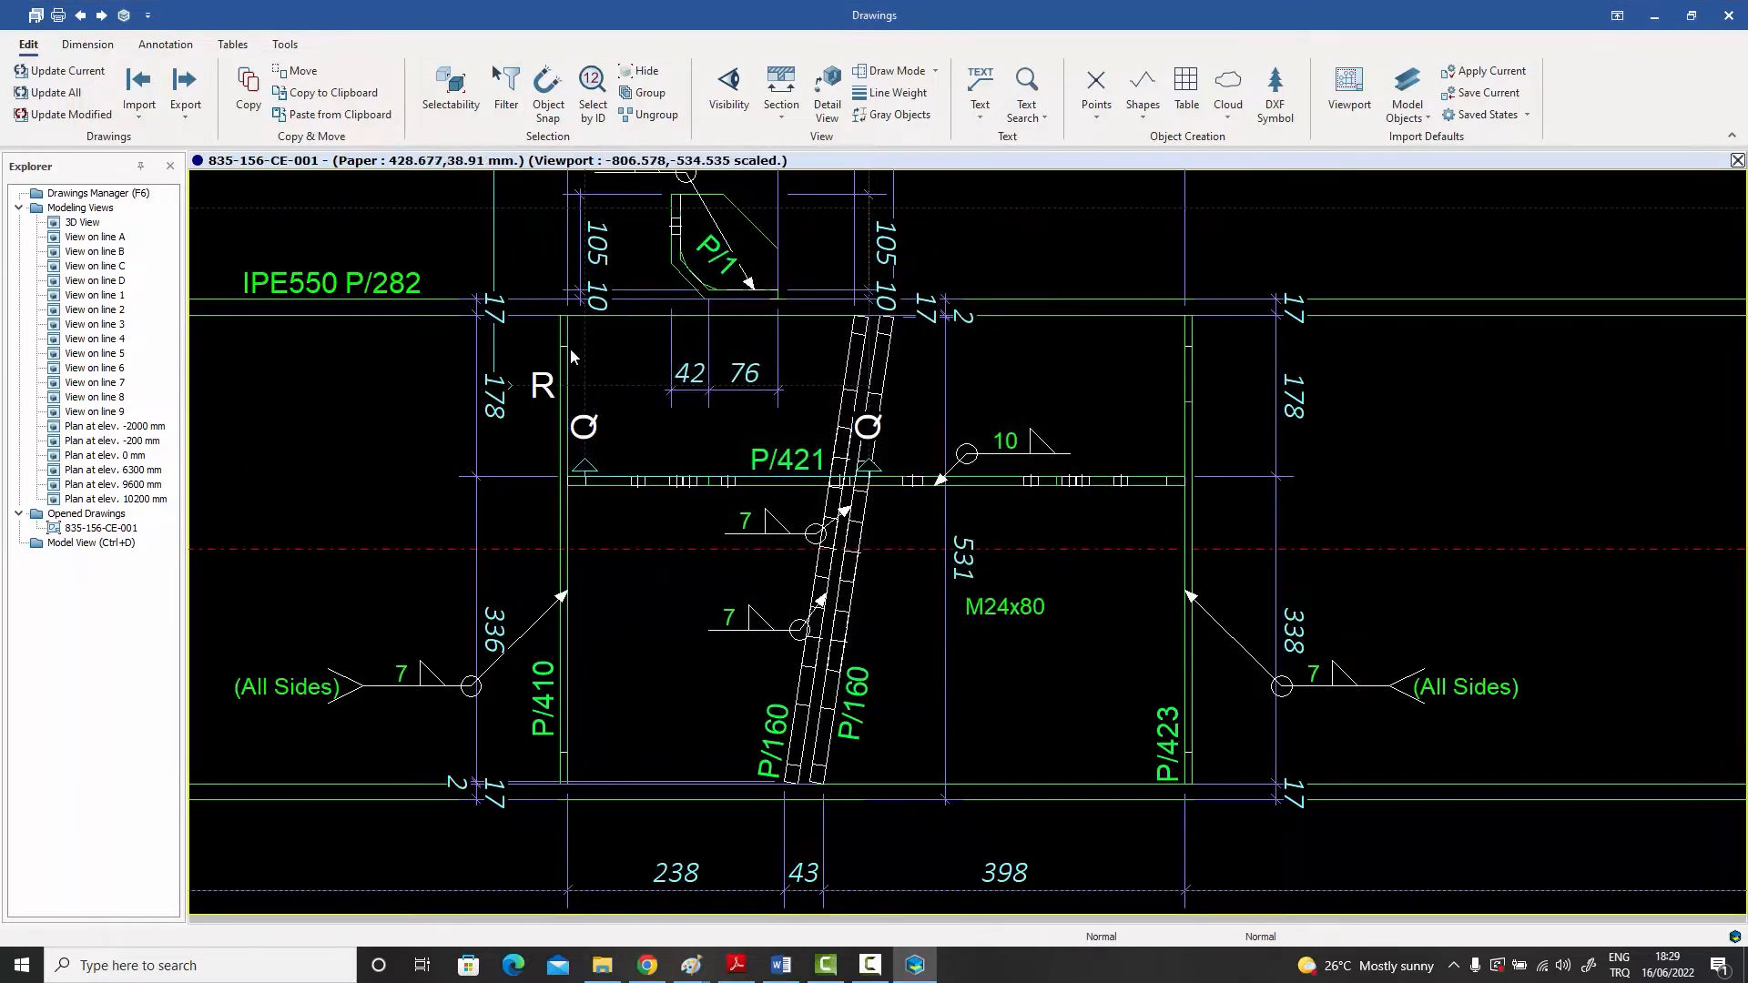
Step: Examine the rest of the main rafter view up to the sloping end beam and its connection
scroll(699, 440, down, 1)
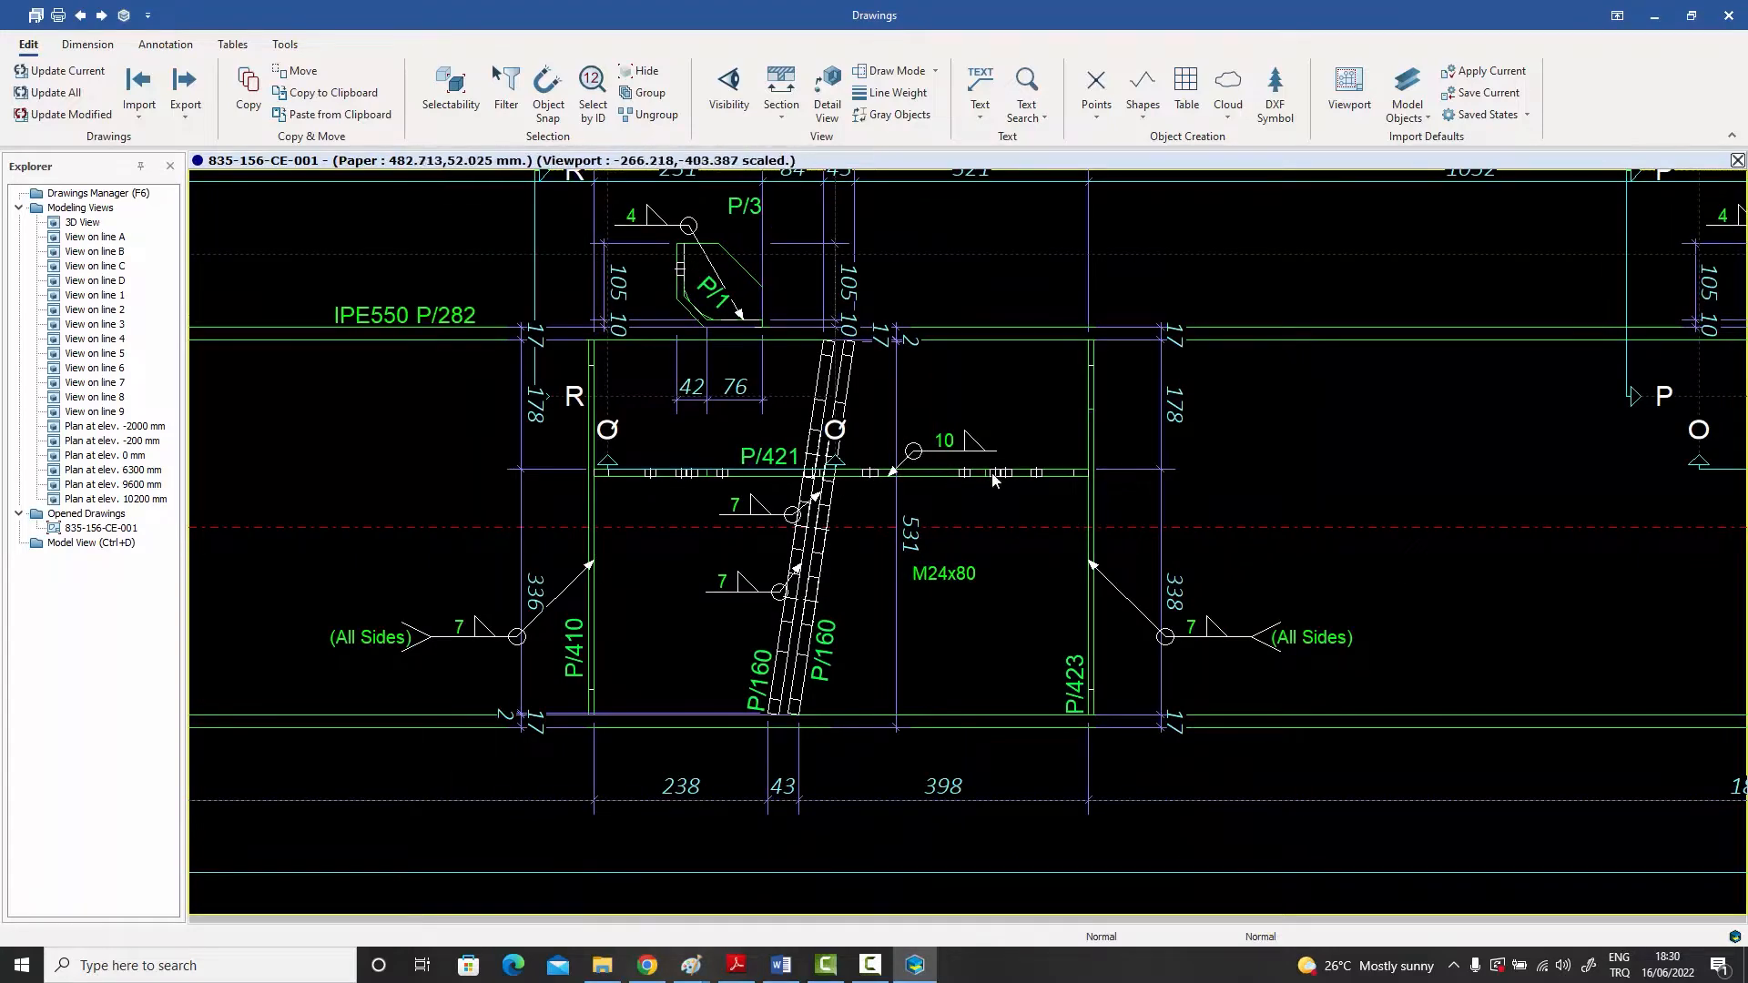
scroll(992, 480, down, 3)
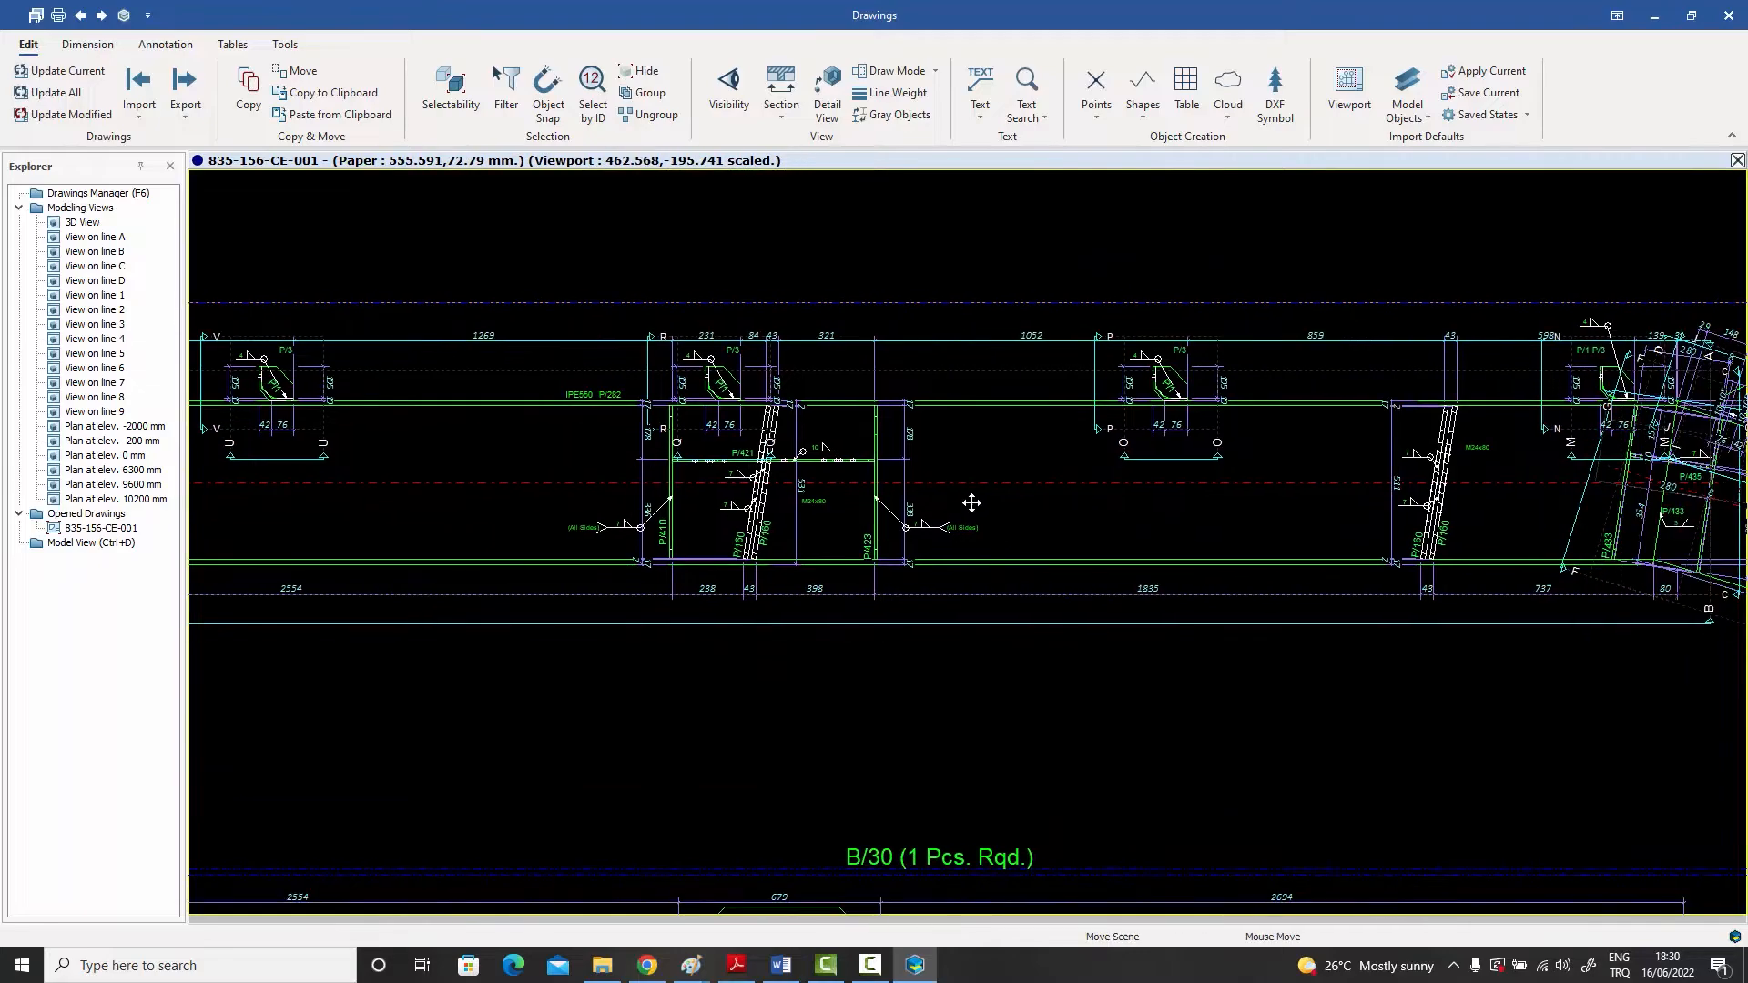
middle_drag(971, 502, 970, 512)
middle_drag(1141, 508, 883, 463)
middle_drag(1120, 437, 948, 374)
scroll(948, 374, down, 2)
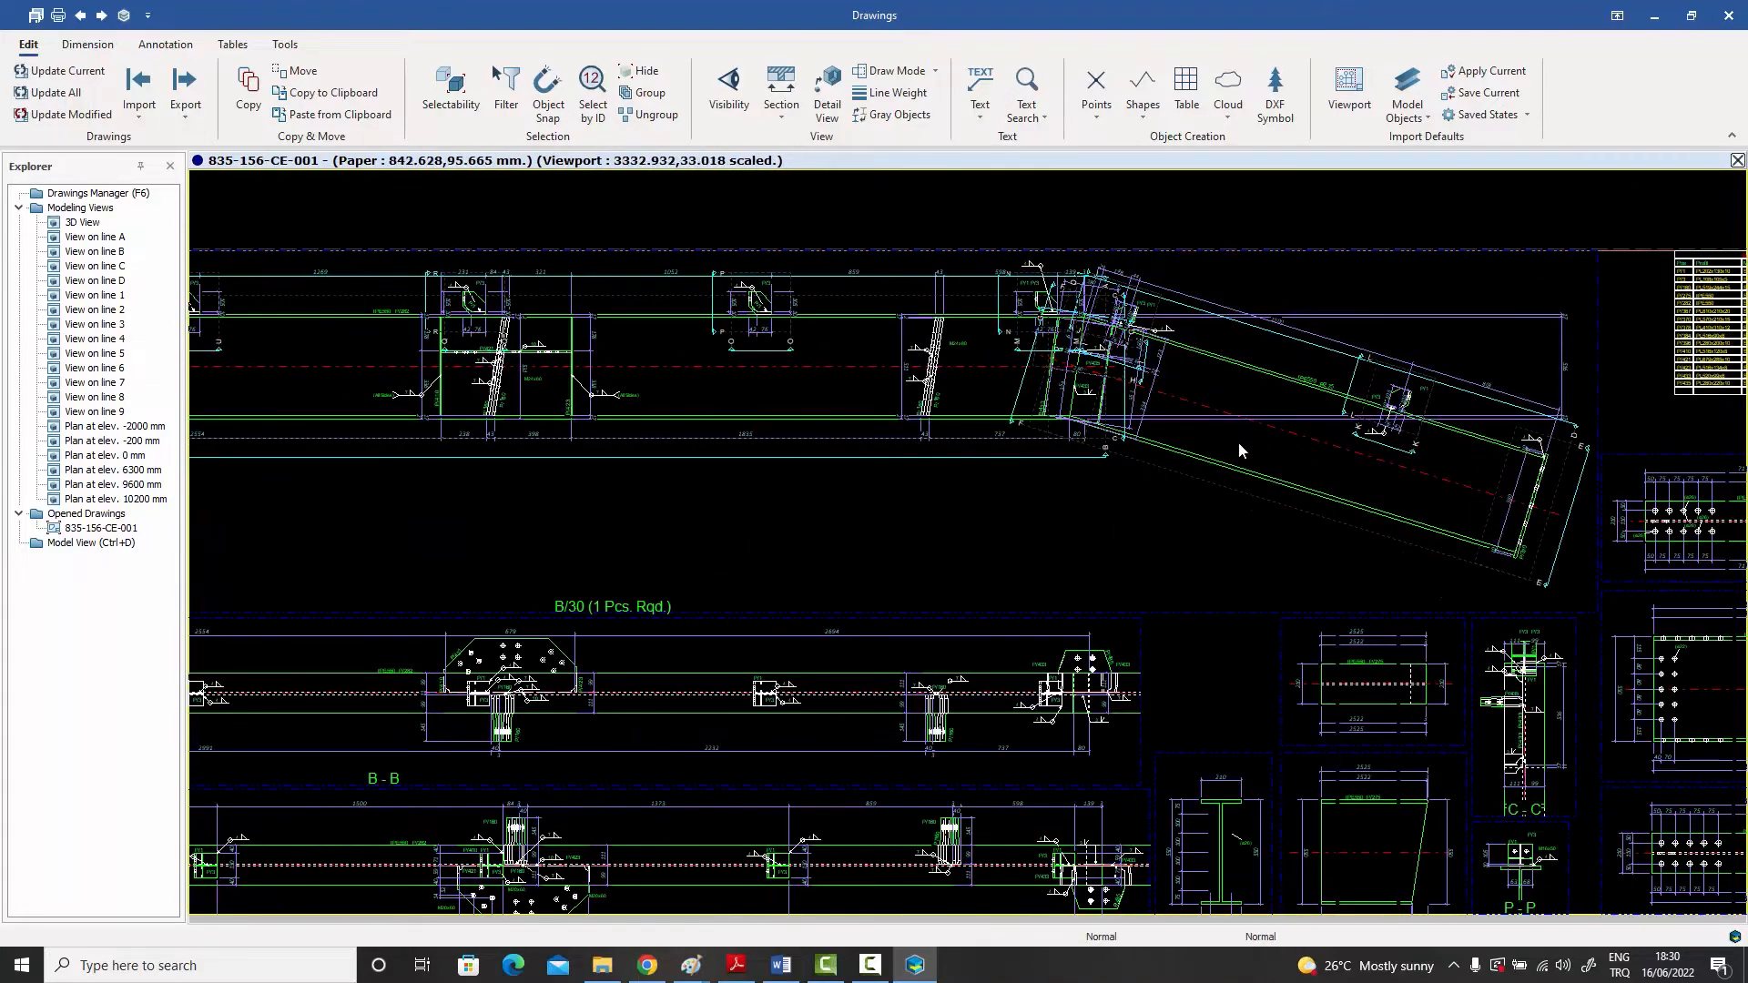
mouse_move(1243, 454)
middle_down()
mouse_move(959, 393)
mouse_move(1144, 445)
mouse_move(1140, 415)
middle_up()
middle_drag(1309, 605, 1354, 464)
Step: Examine the single-part views of the beams and plates and the section views arranged below the main rafter view
scroll(1364, 463, up, 3)
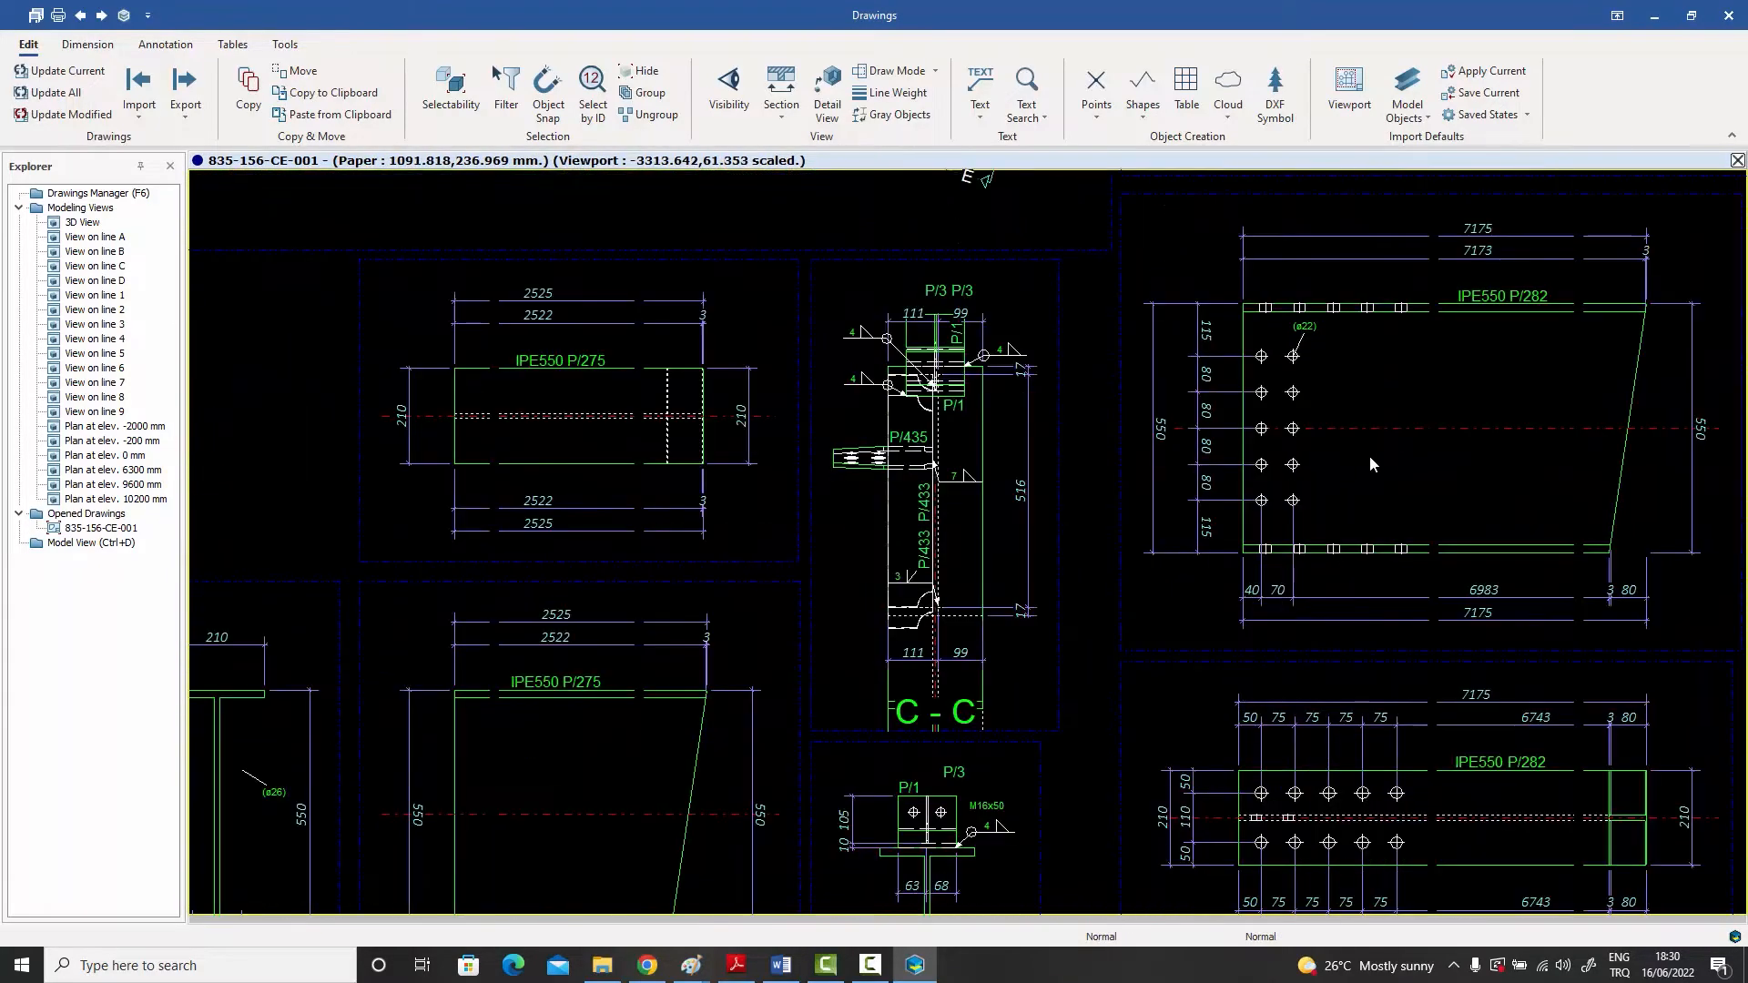
scroll(1357, 462, down, 5)
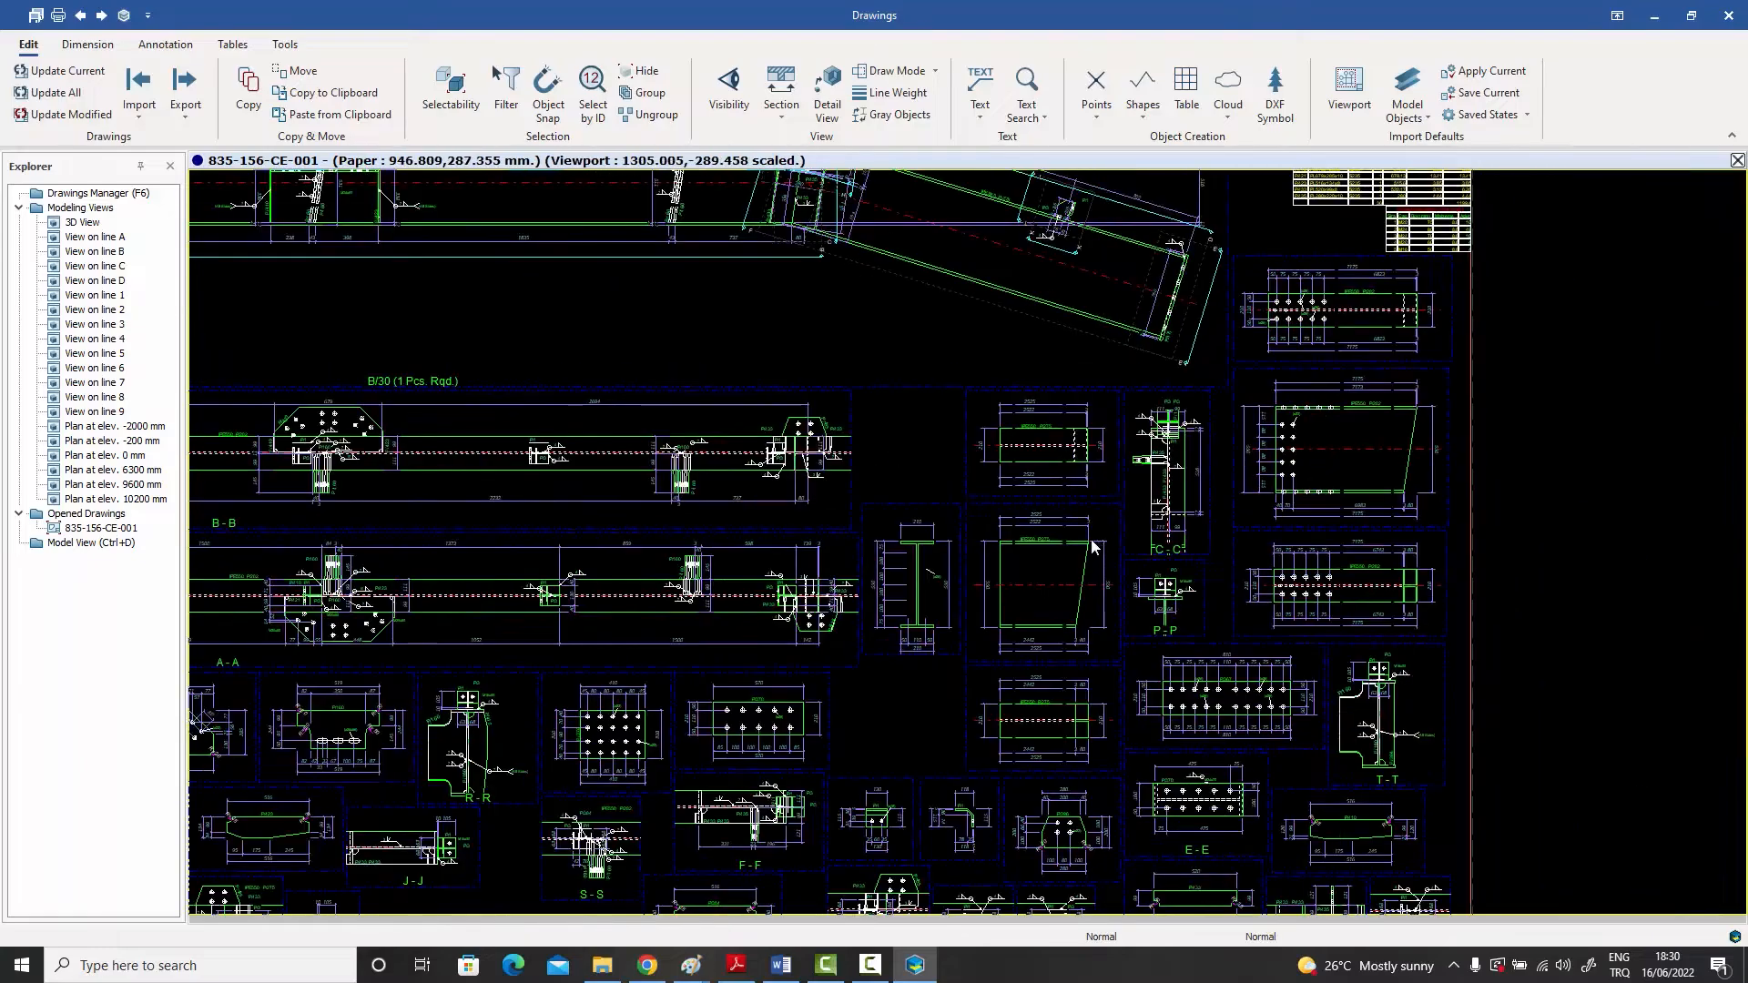
middle_drag(994, 654, 1339, 437)
scroll(1123, 572, up, 3)
mouse_move(1166, 562)
middle_down()
mouse_move(1266, 510)
mouse_move(1464, 480)
middle_up()
middle_drag(969, 473, 1297, 462)
middle_drag(1101, 446, 1346, 445)
scroll(1335, 444, down, 1)
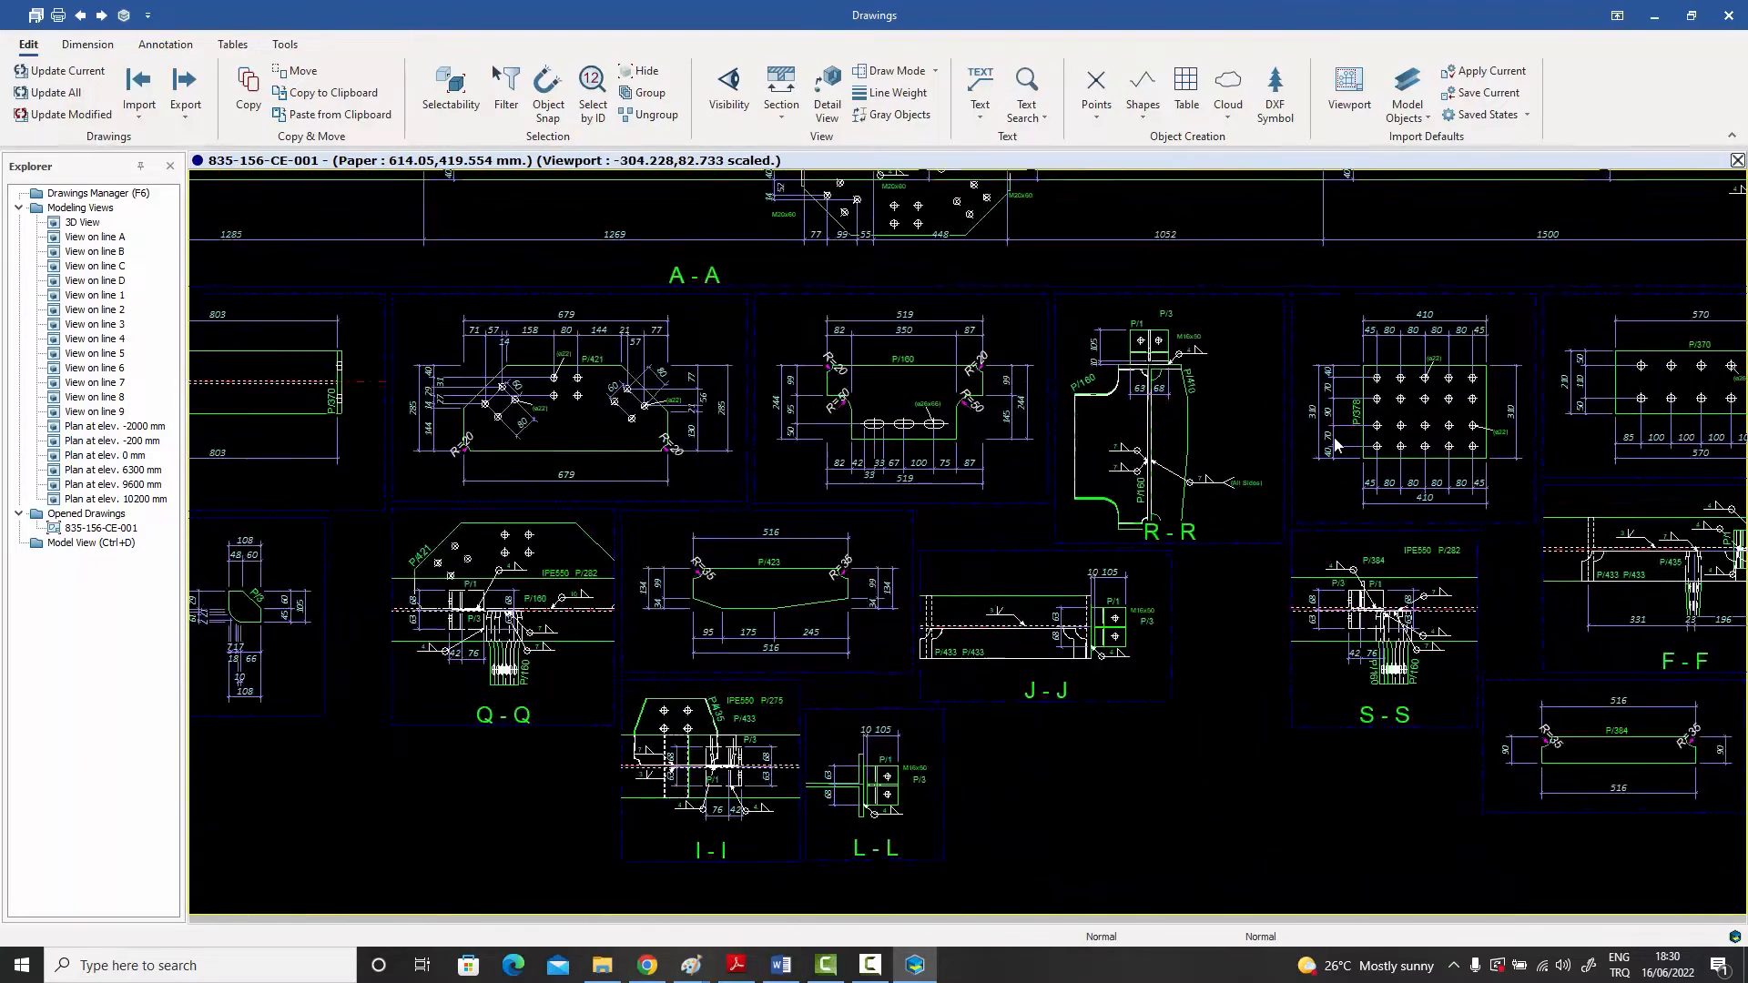
scroll(1335, 445, down, 6)
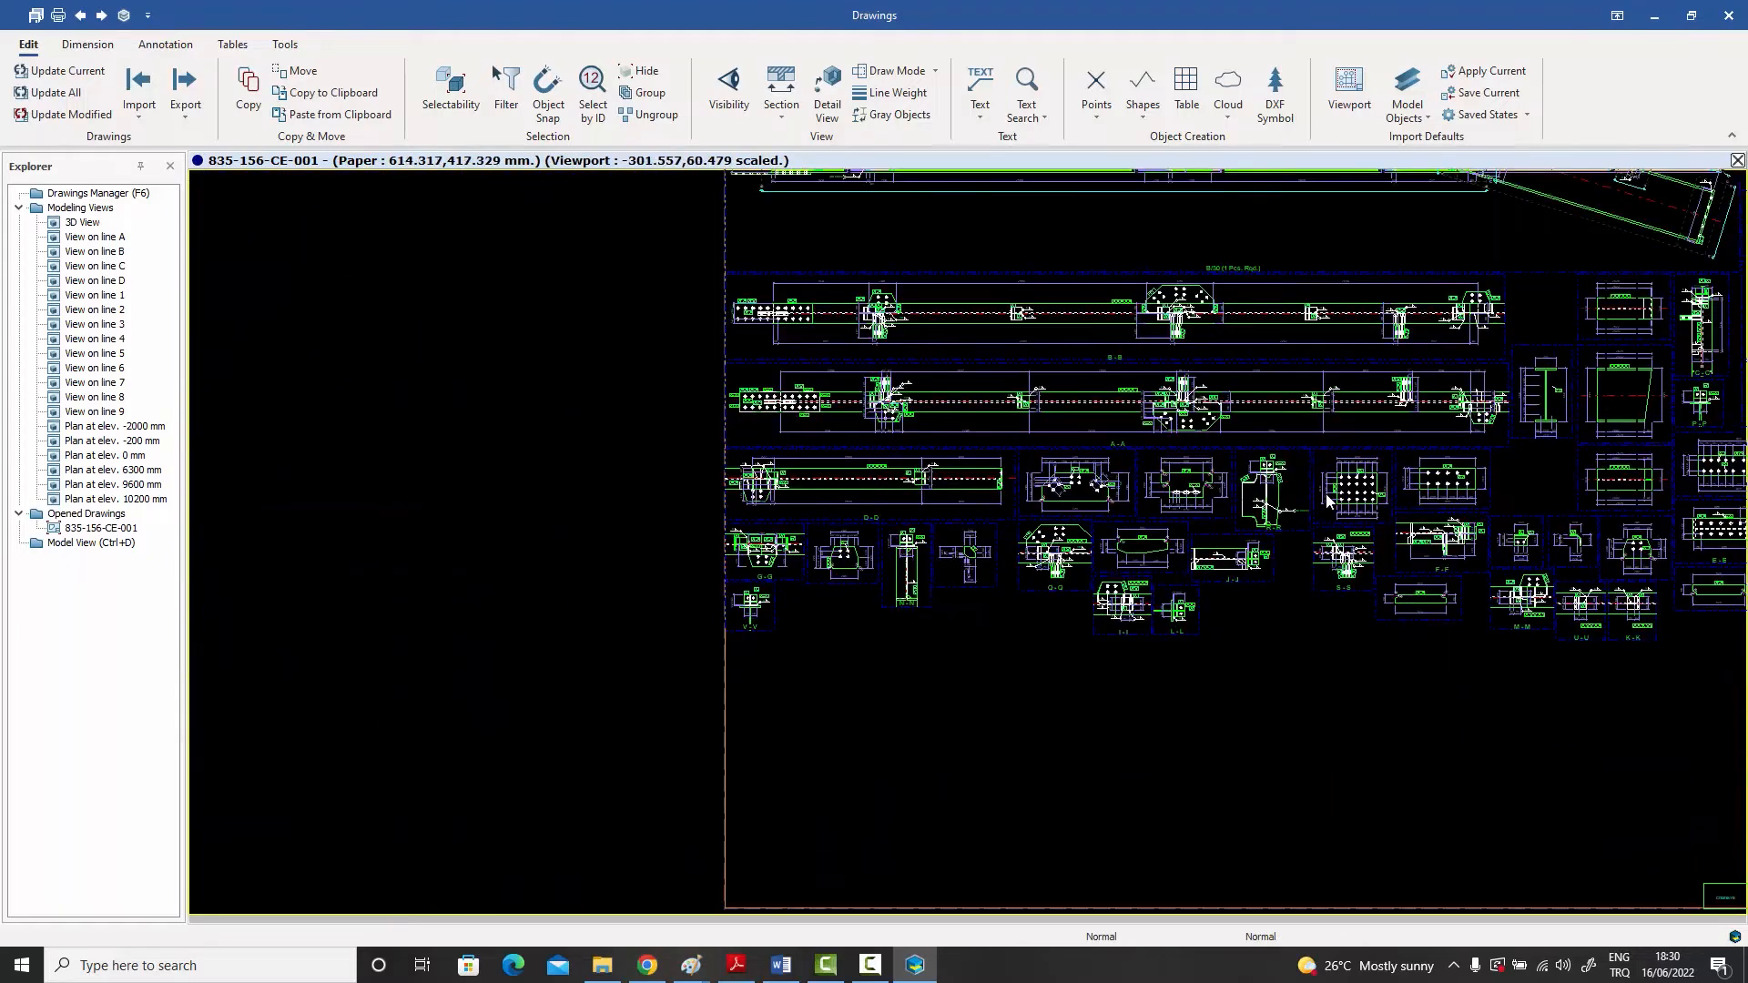
middle_drag(1389, 528, 1144, 628)
middle_drag(1269, 498, 1204, 556)
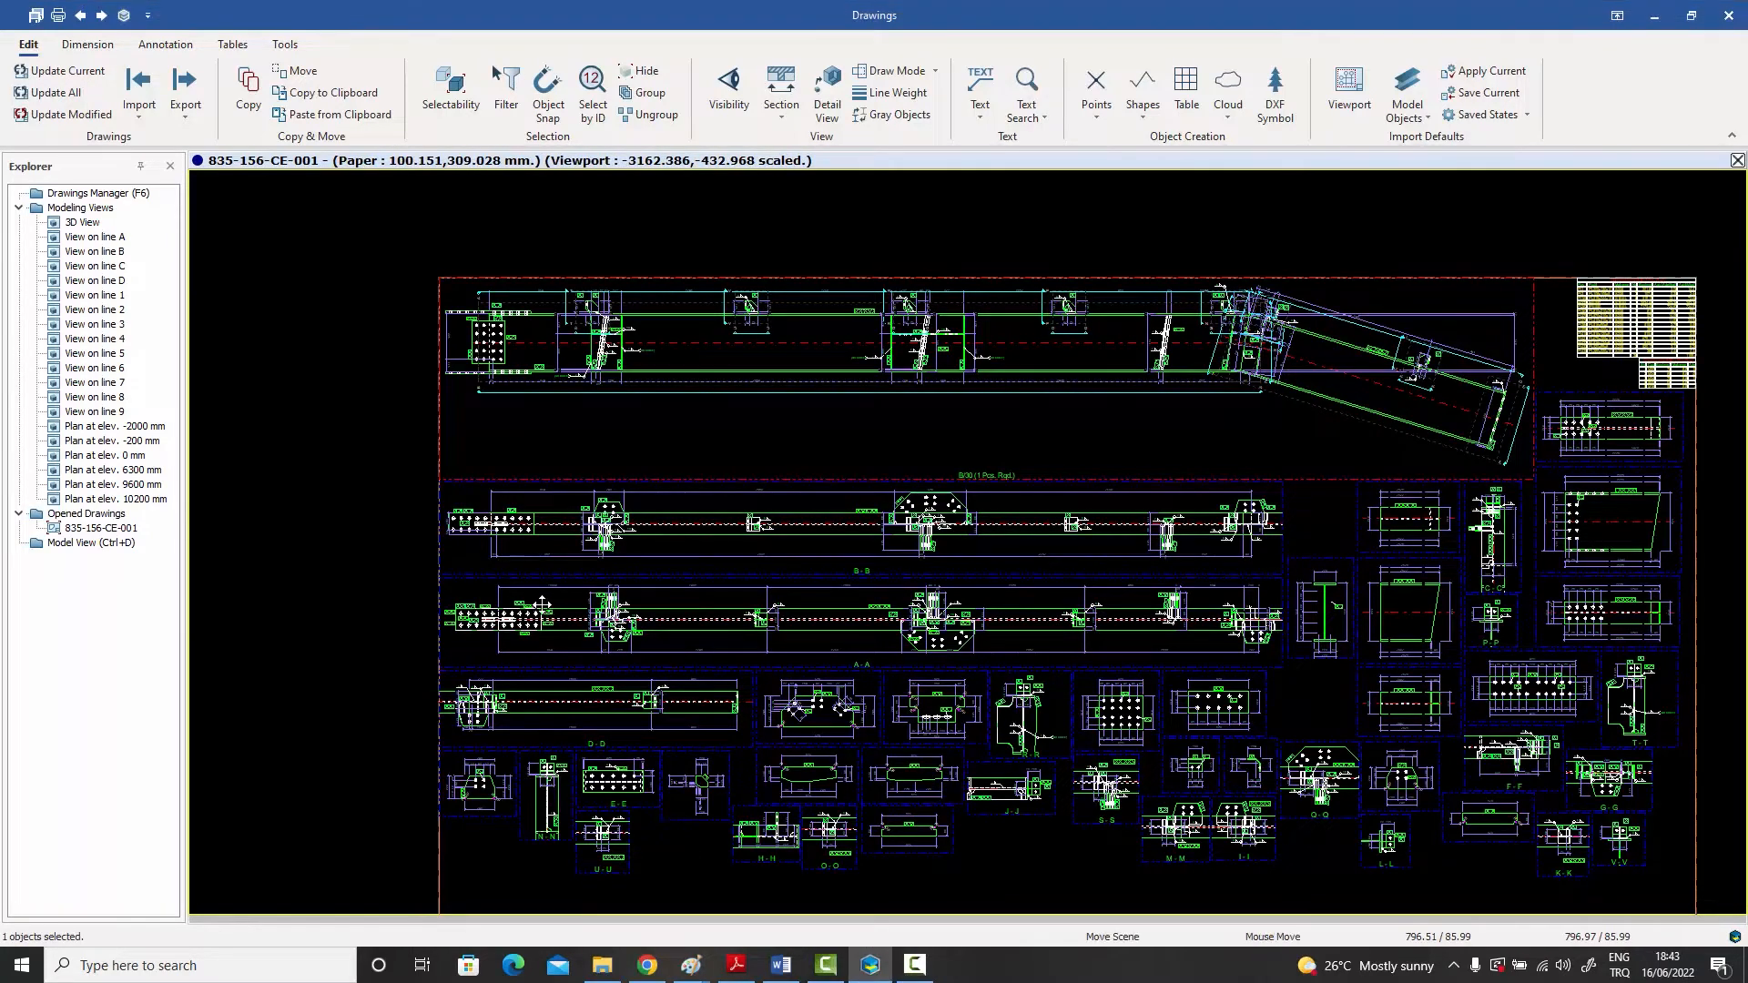
Step: Move the size 4 weld annotation of the purlin cleat at section V-V to the other side of the cleat
middle_drag(541, 606, 537, 584)
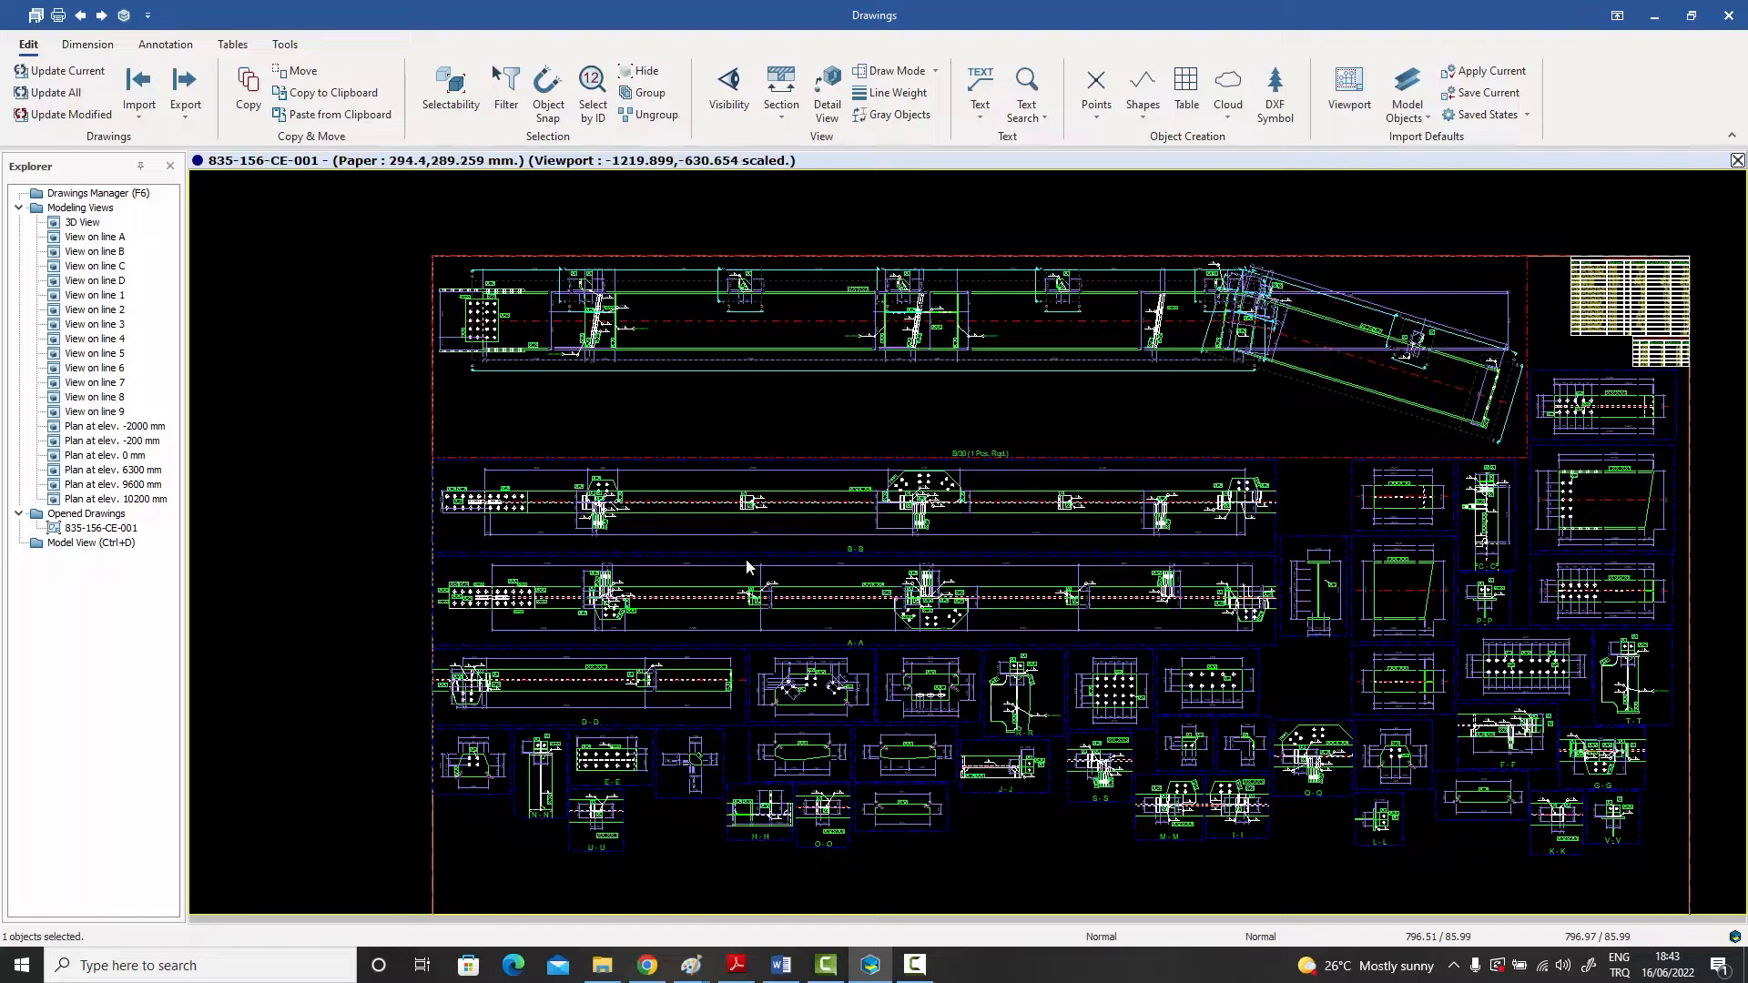
middle_drag(763, 367, 764, 369)
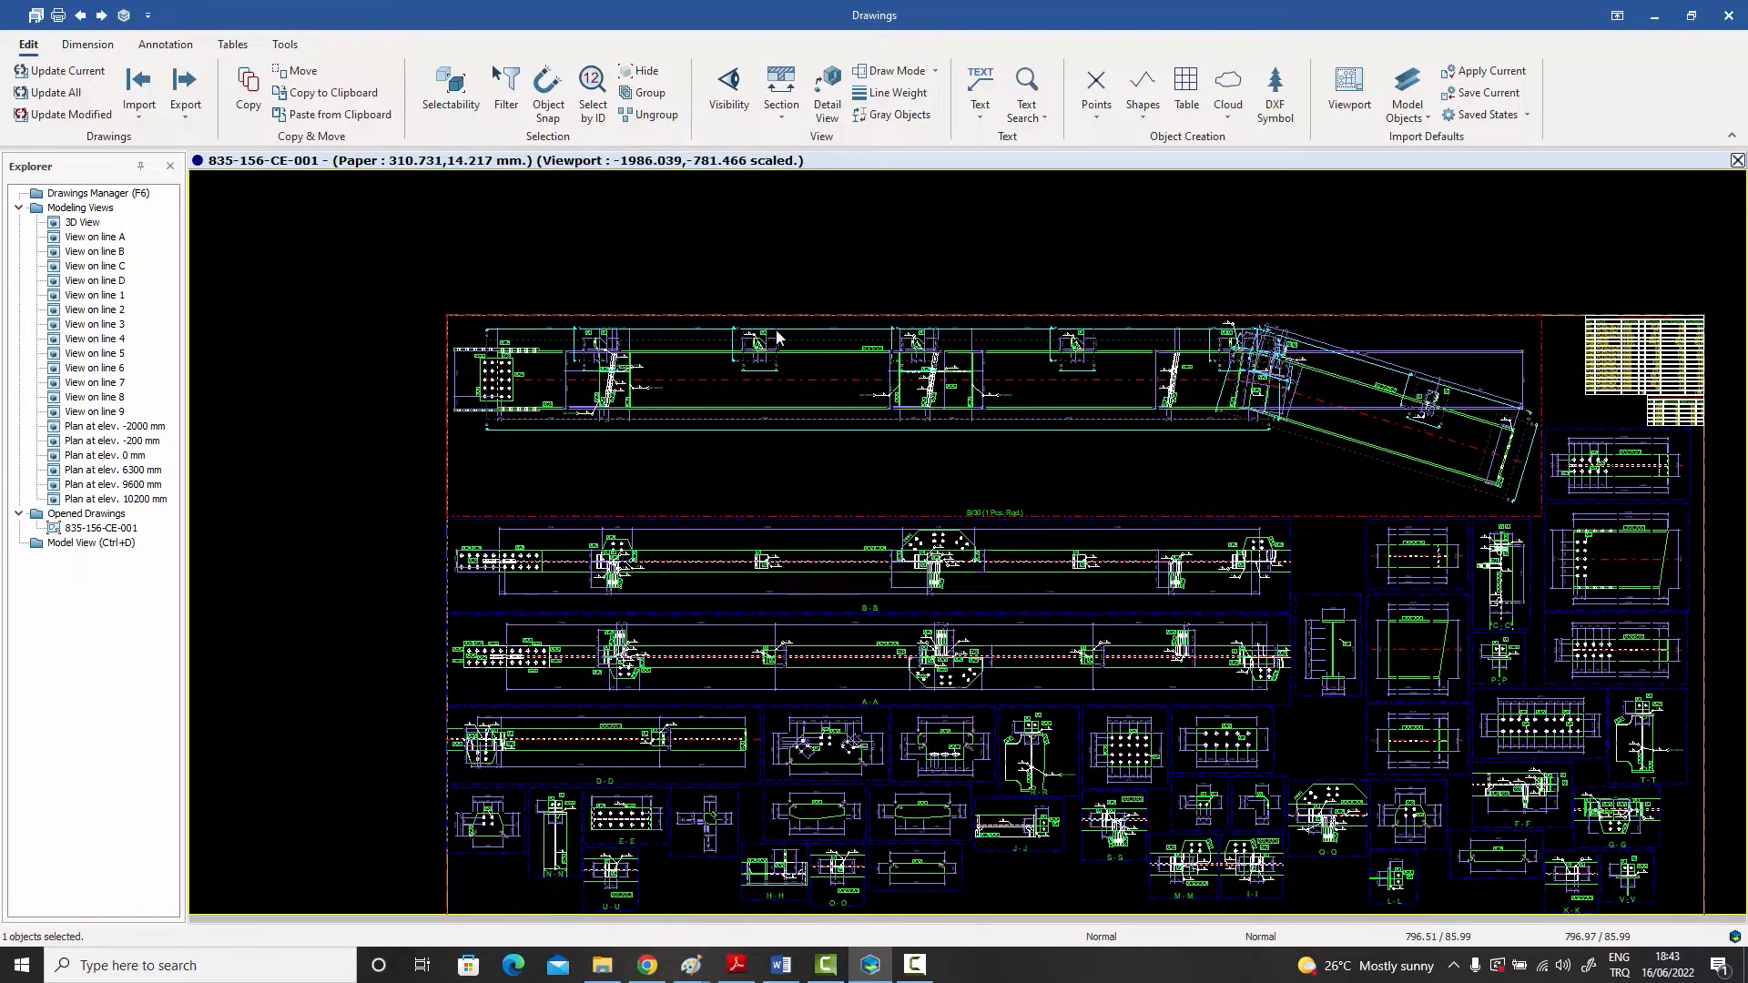
scroll(763, 348, up, 8)
scroll(806, 379, up, 5)
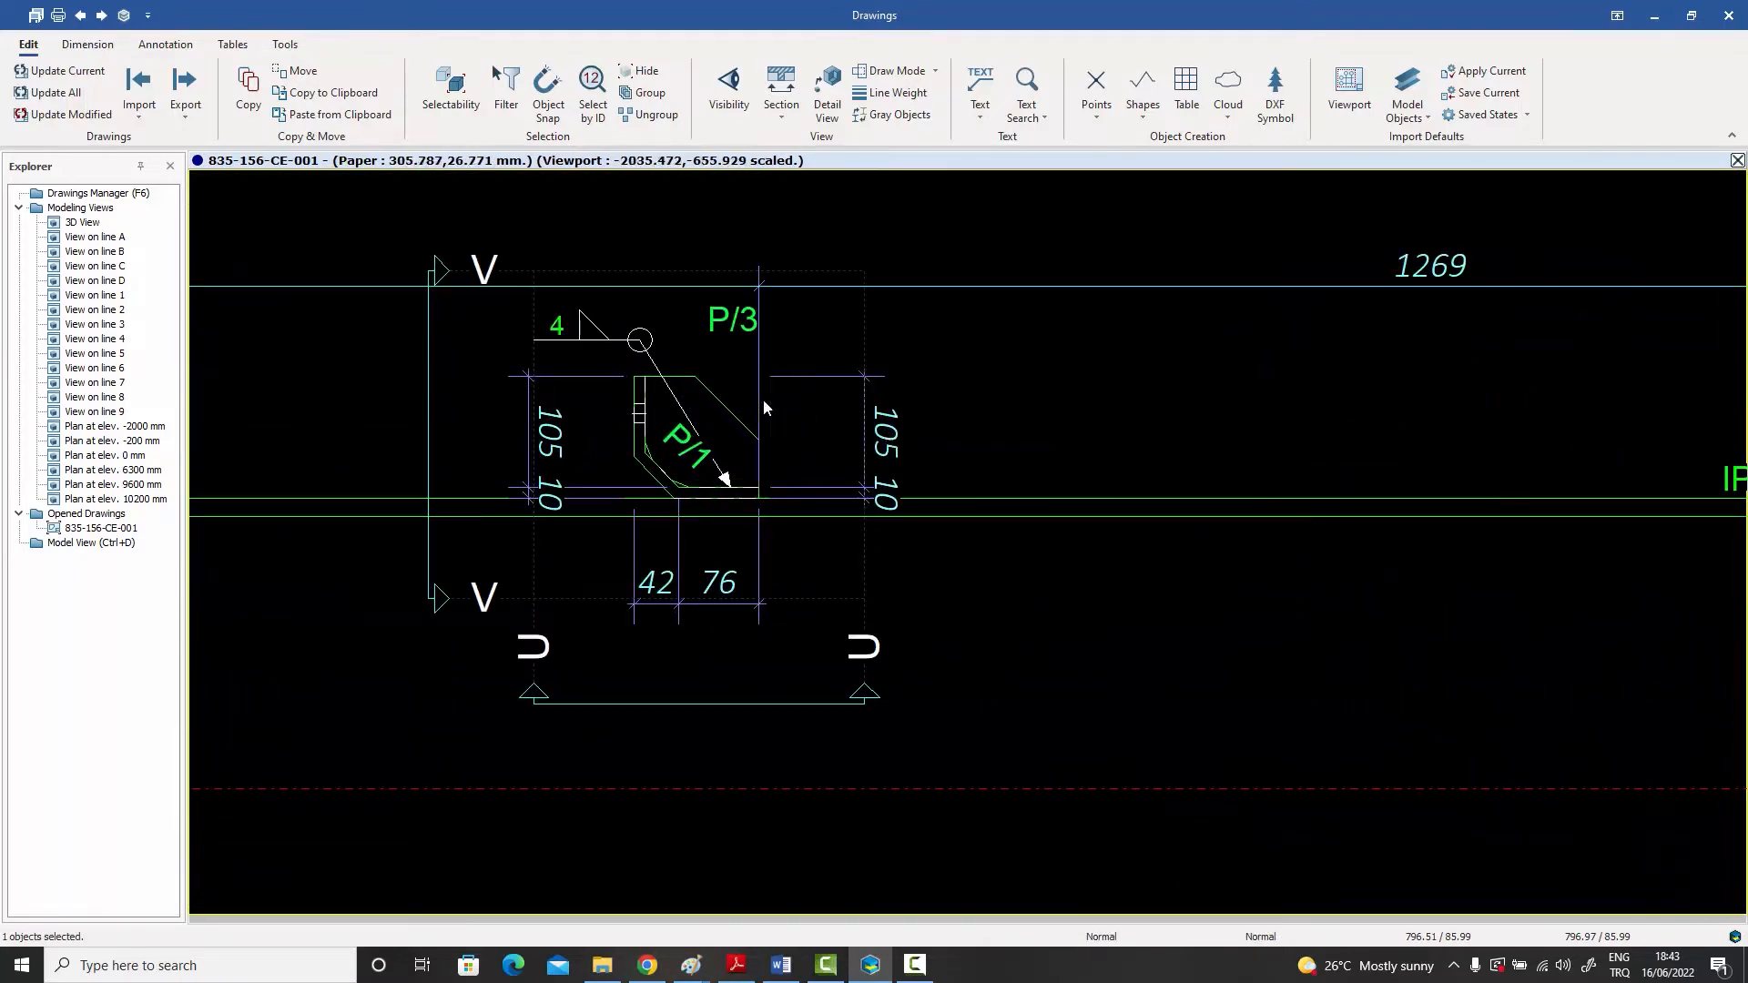
click(614, 340)
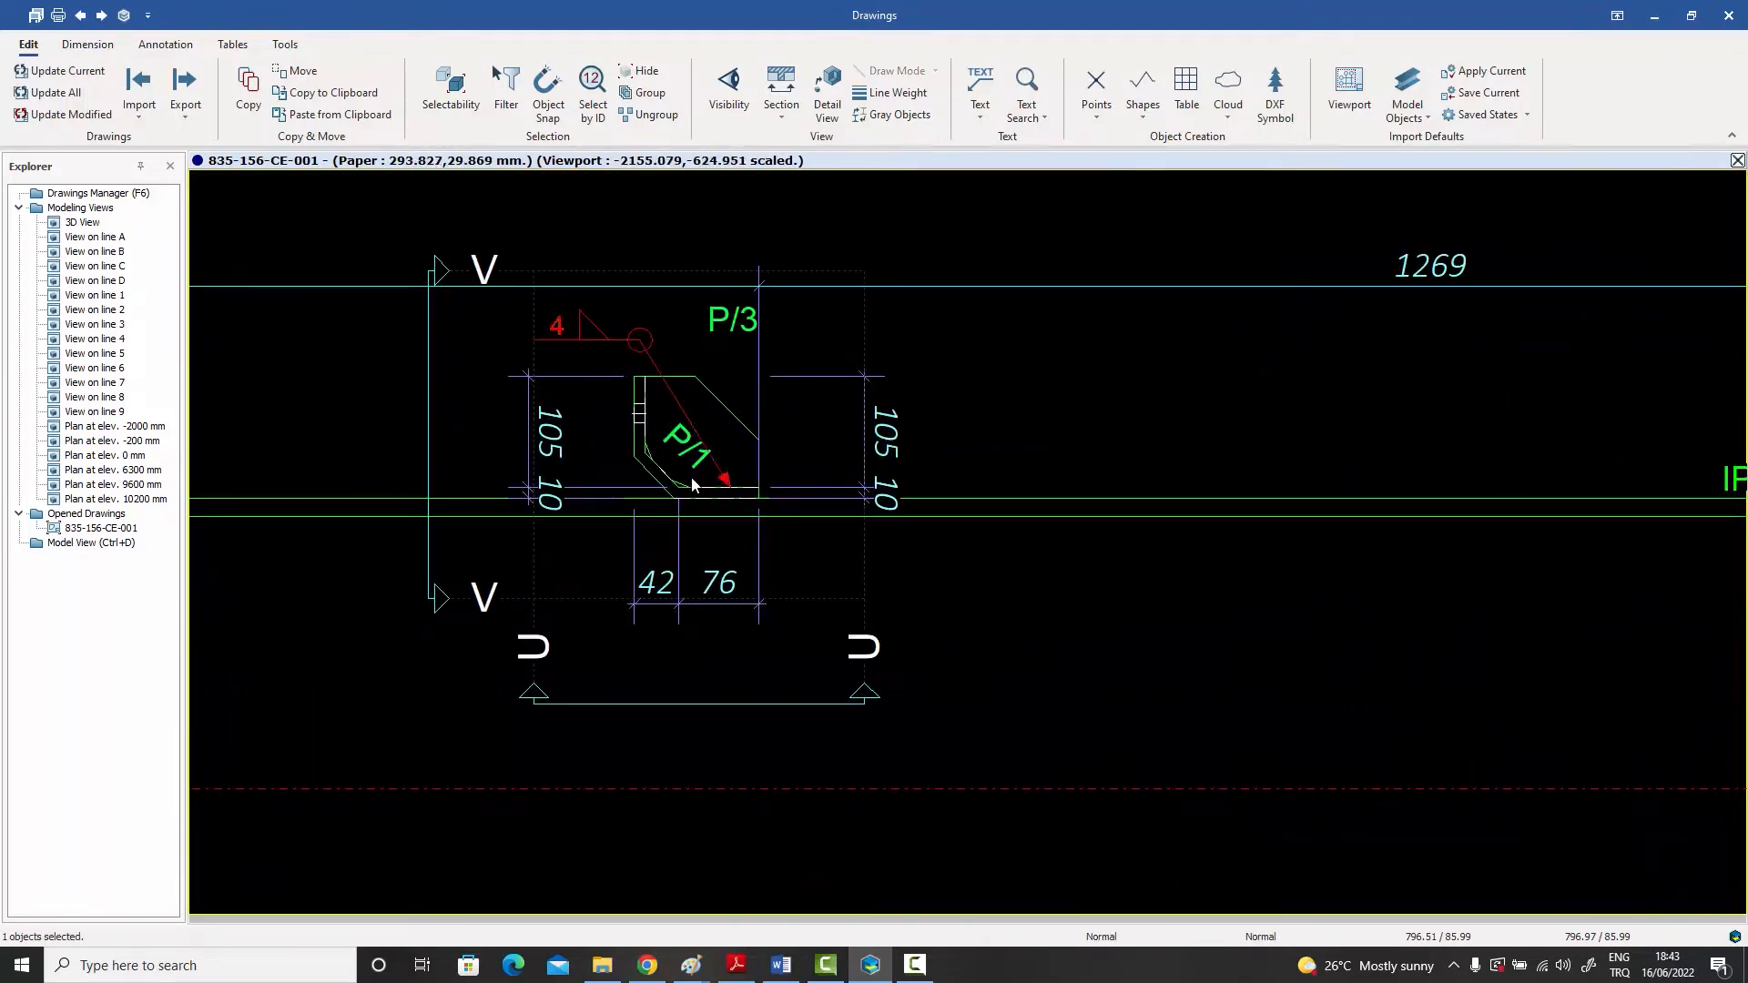
drag(642, 354, 820, 343)
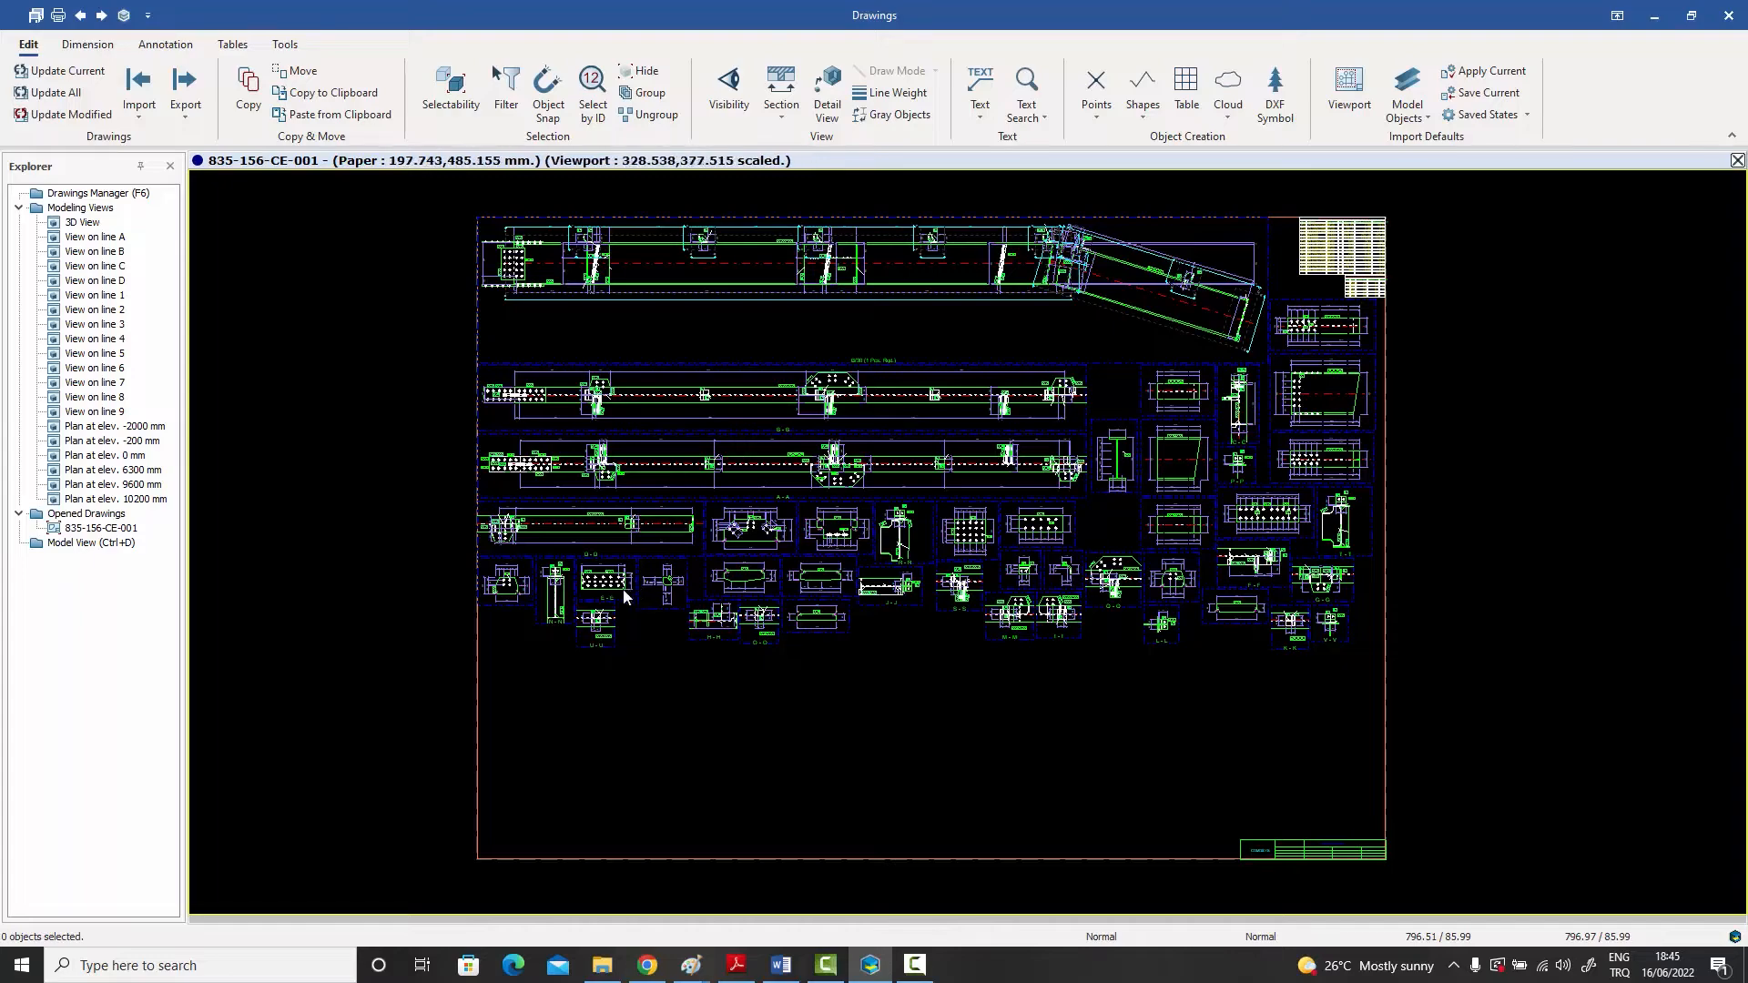
Step: Move the M24x70 bolt label in section E-E clear of the neighbouring weld annotation
scroll(594, 567, up, 5)
scroll(594, 566, up, 6)
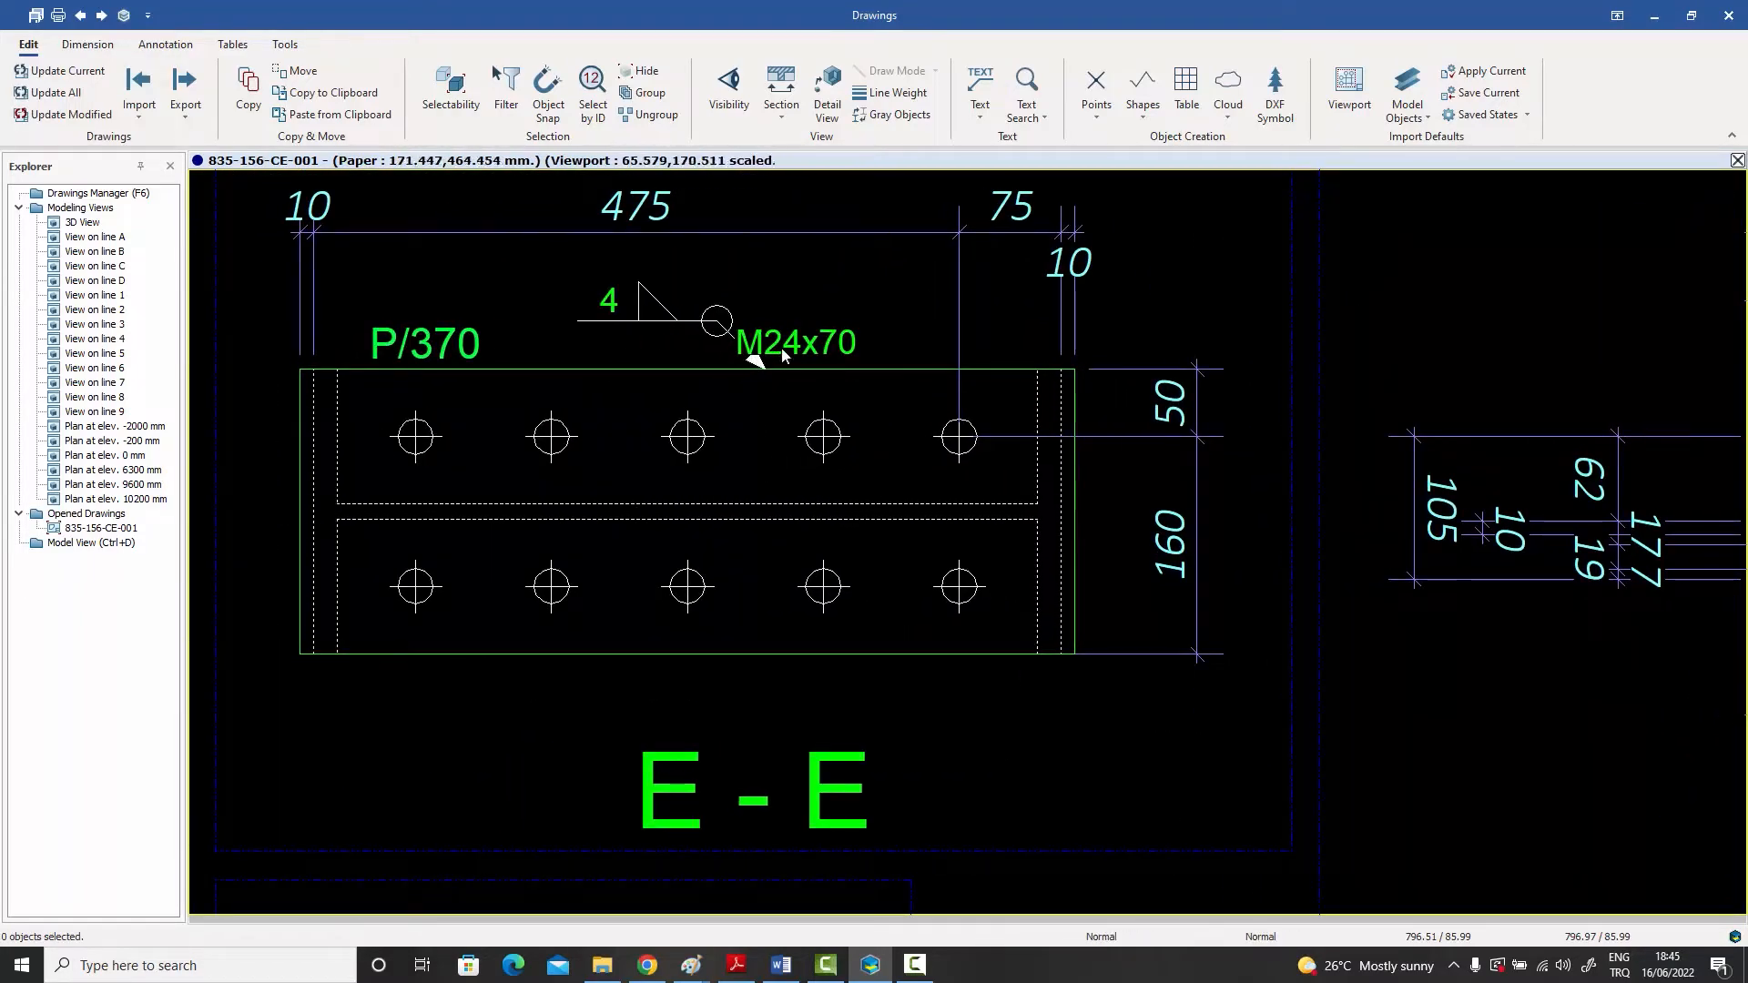
click(807, 345)
drag(805, 343, 860, 346)
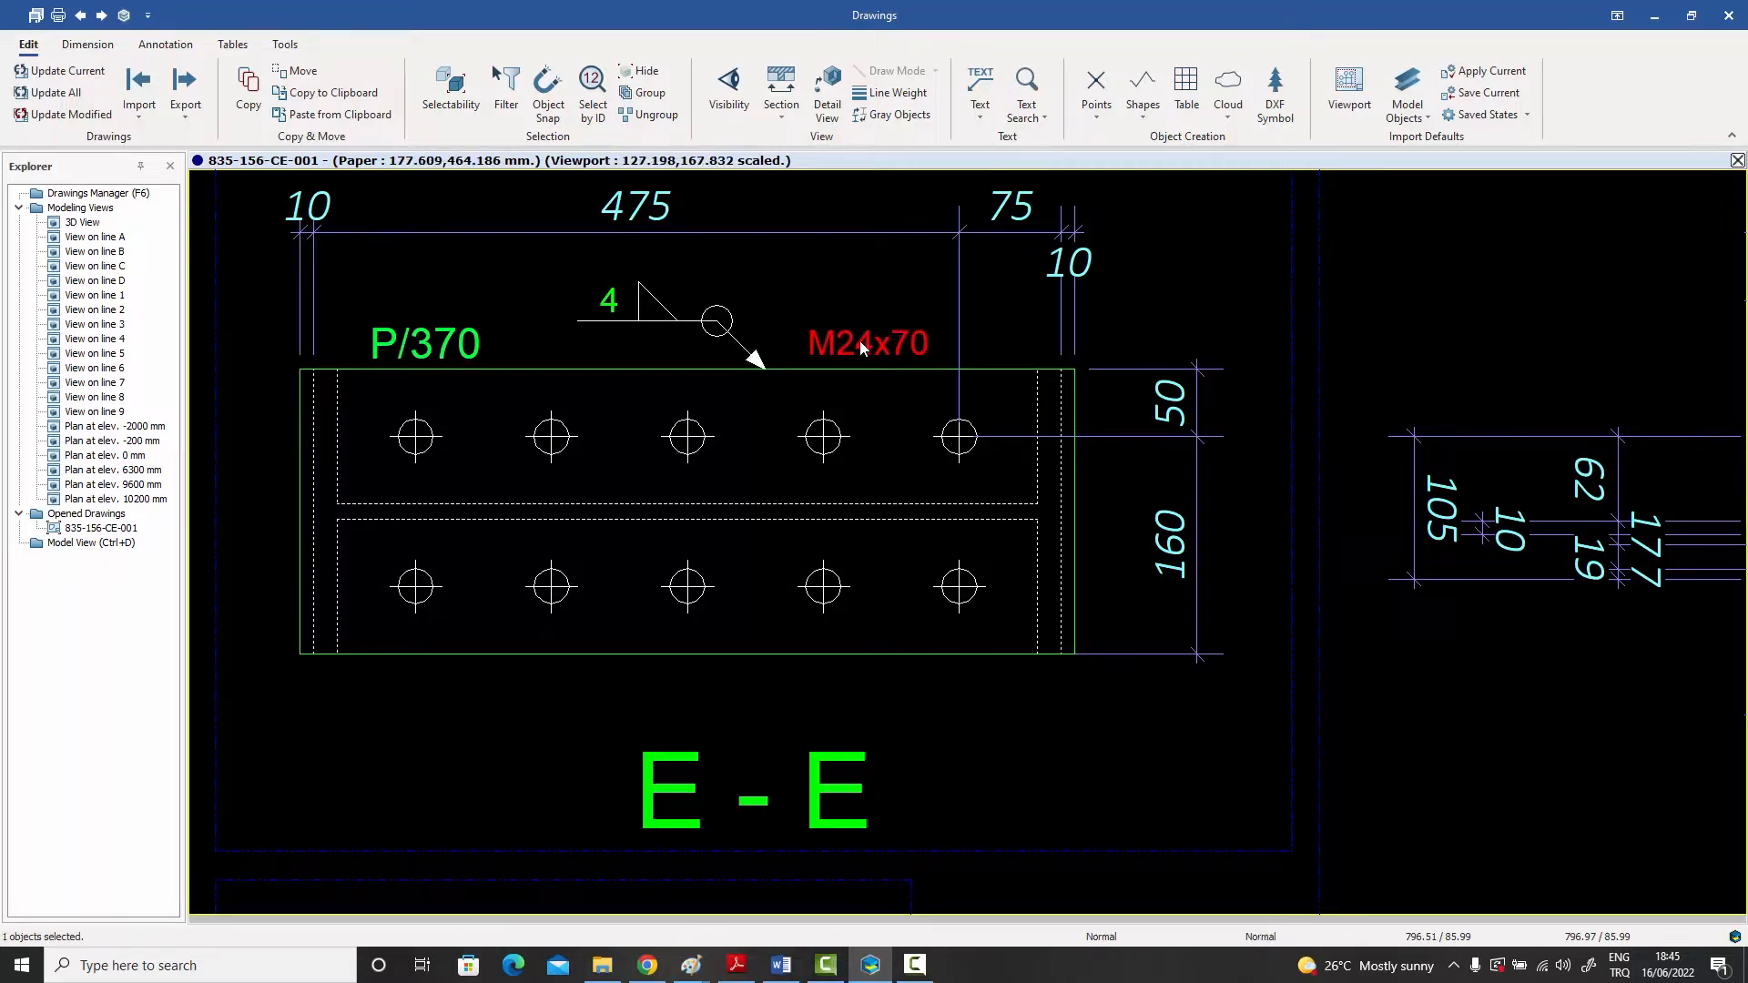
click(850, 275)
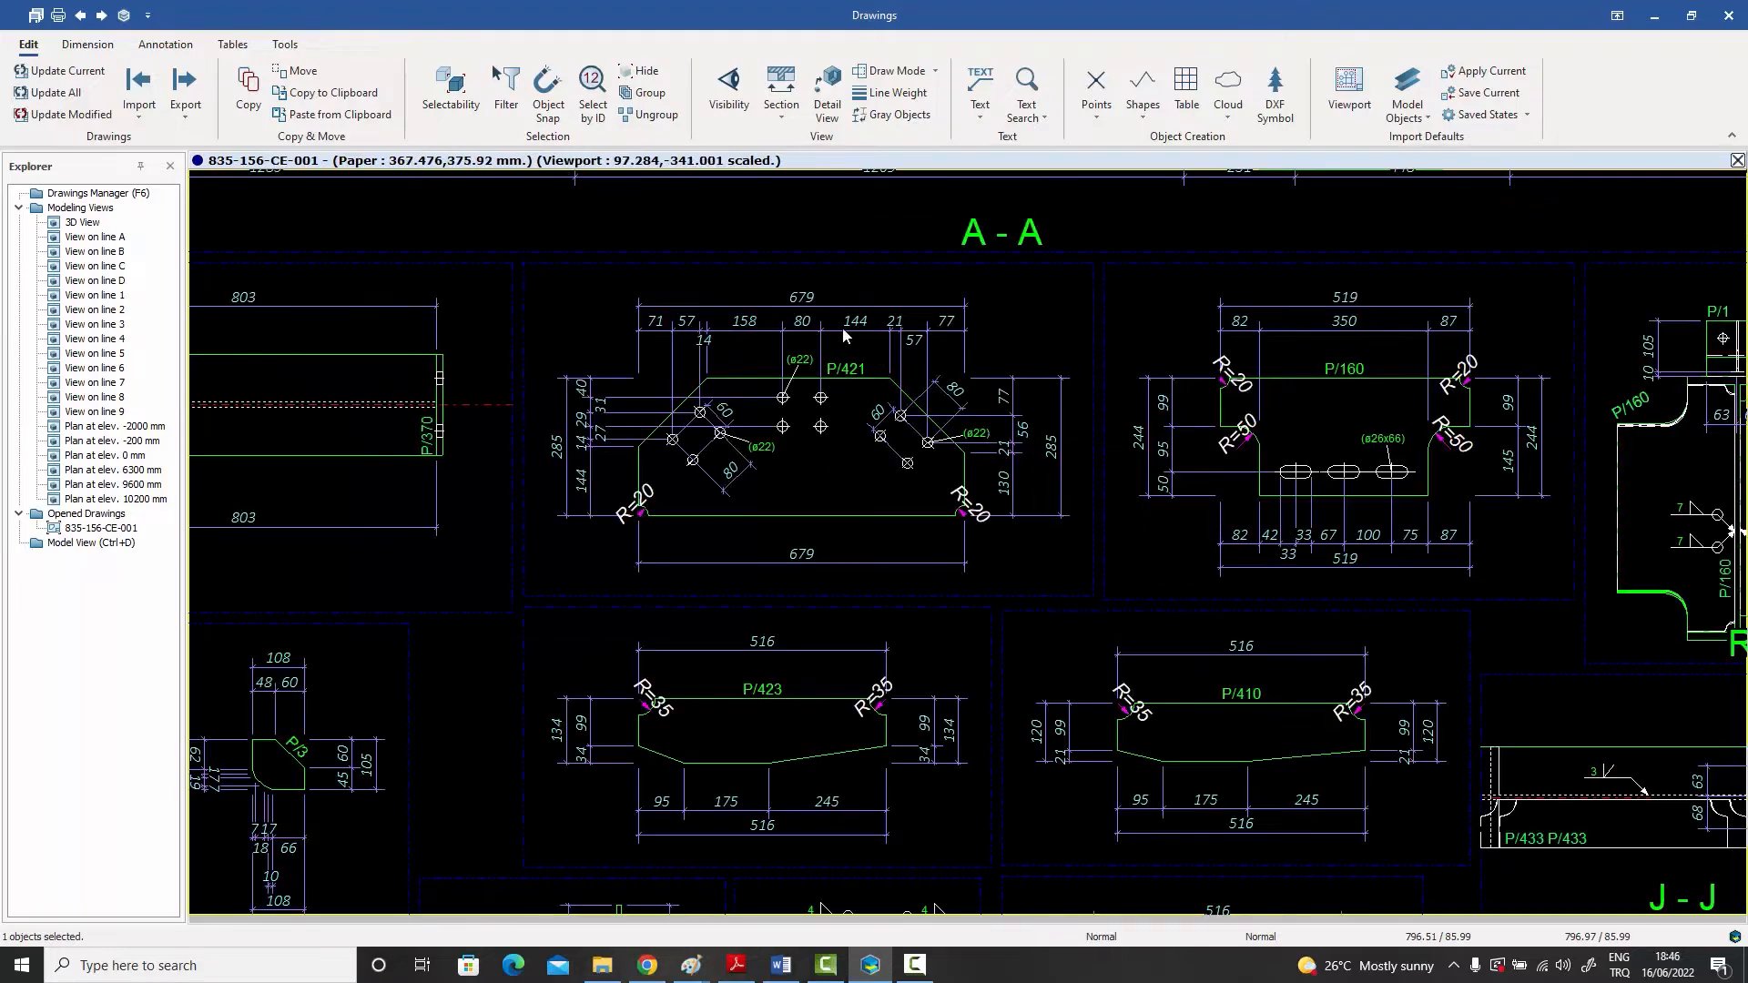
Step: Examine the dimensions, hole labels and corner radii in the P/421 and P/160 plate views, continuing to section R-R
scroll(852, 396, up, 2)
scroll(852, 396, up, 1)
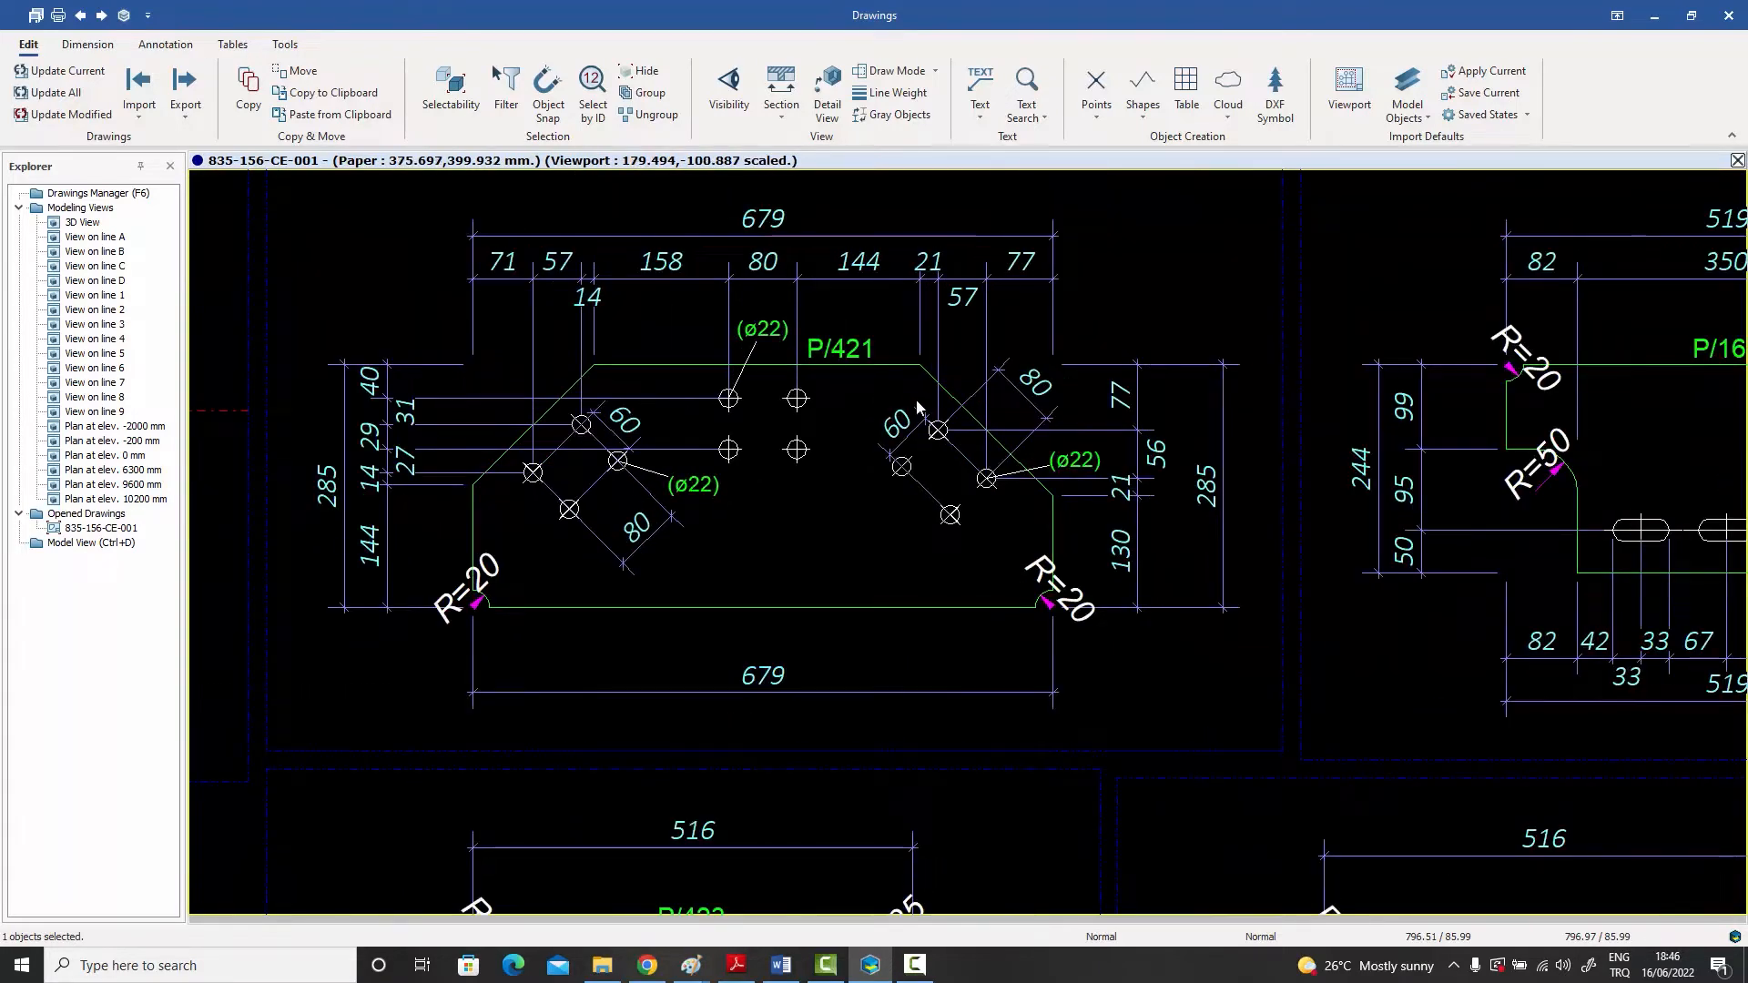
scroll(917, 410, down, 4)
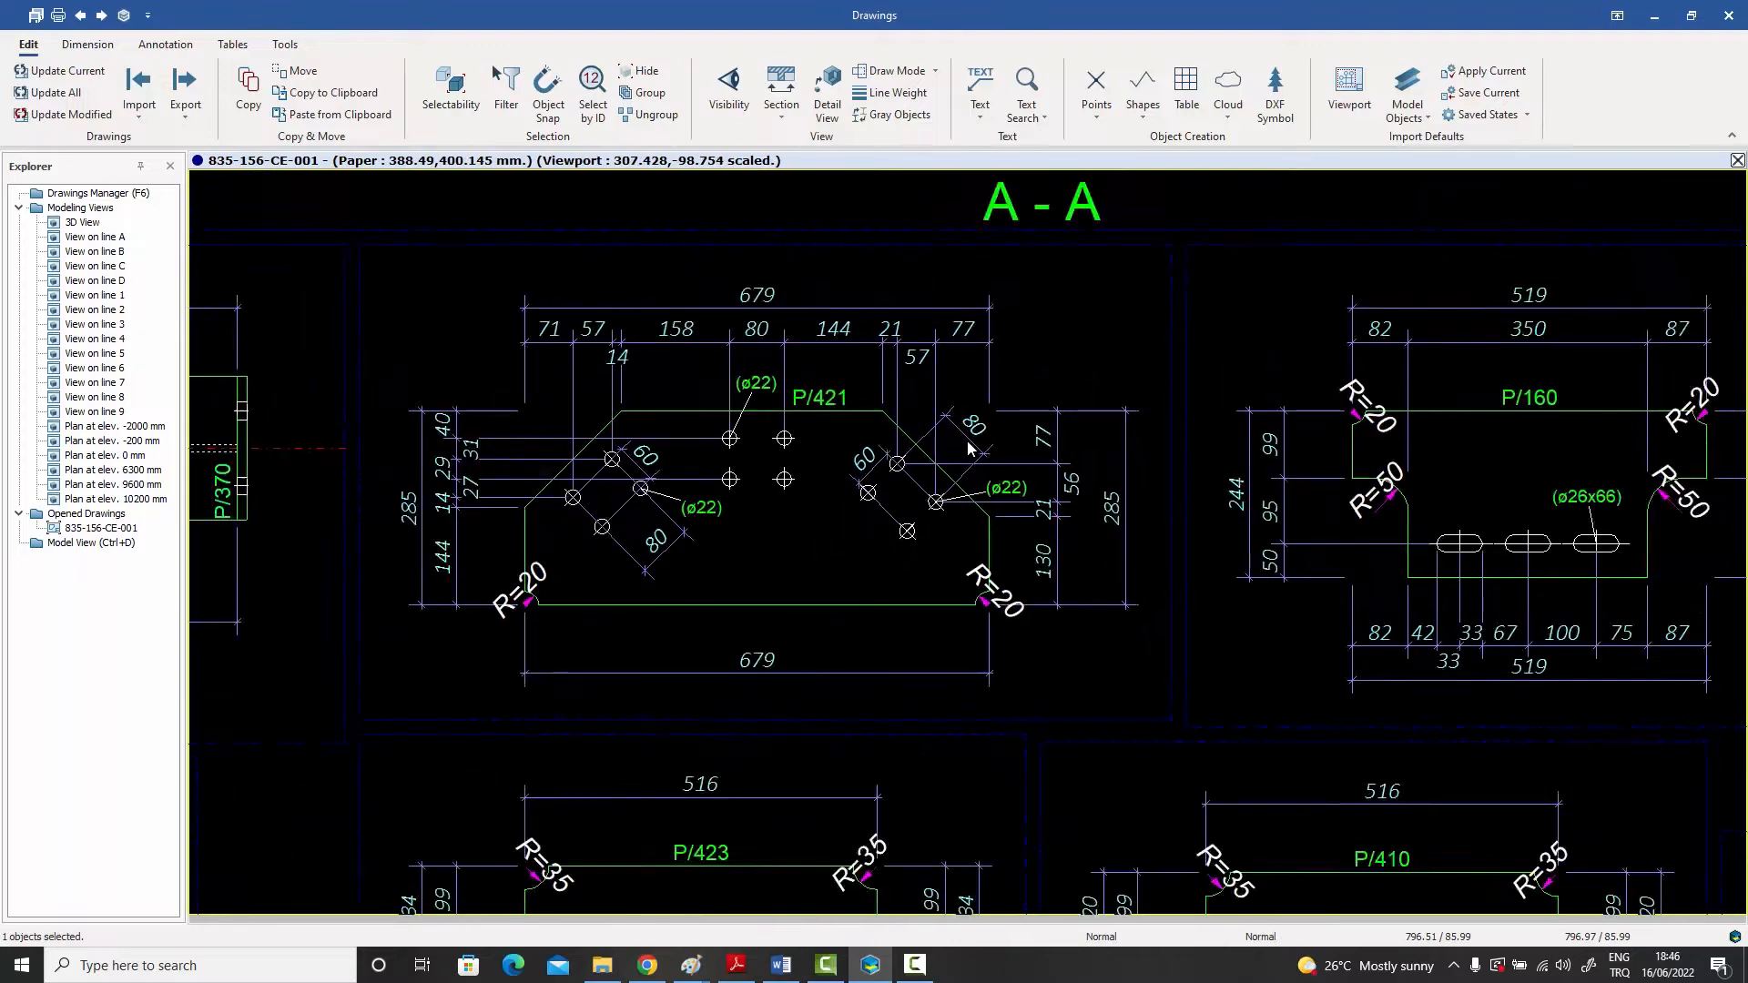
middle_drag(1061, 458, 696, 455)
scroll(1073, 493, up, 1)
scroll(1074, 492, down, 1)
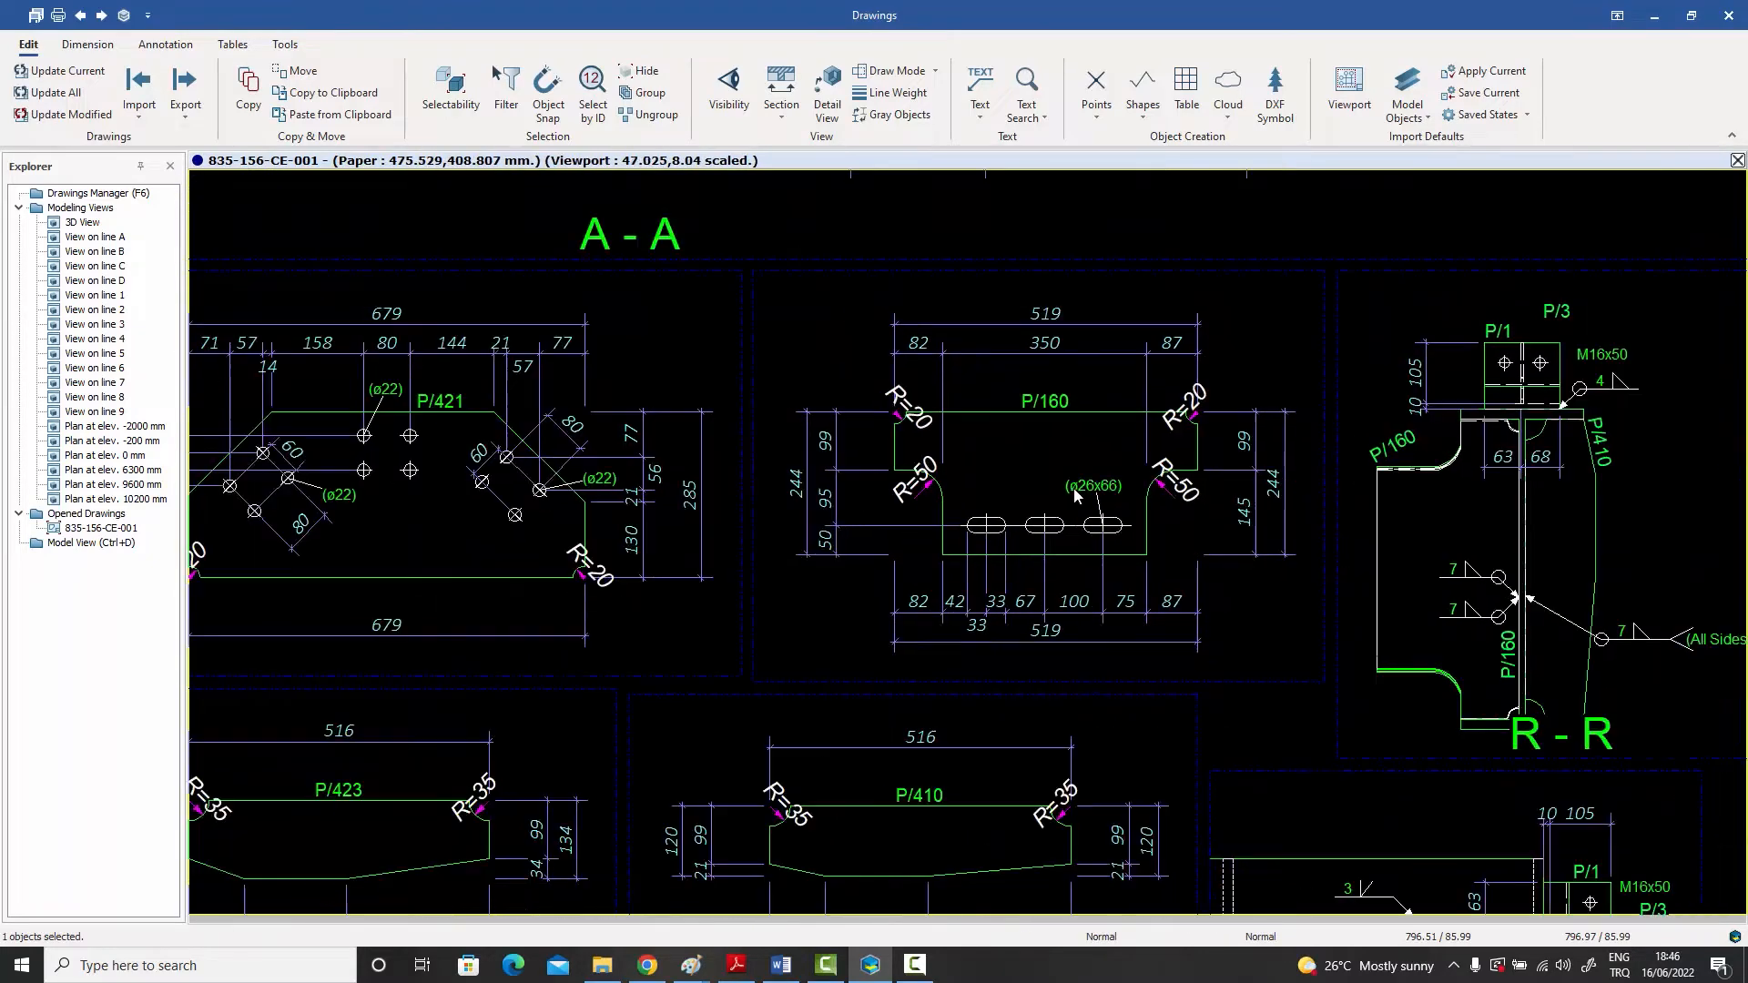
middle_drag(1158, 497, 837, 470)
middle_drag(1026, 491, 933, 492)
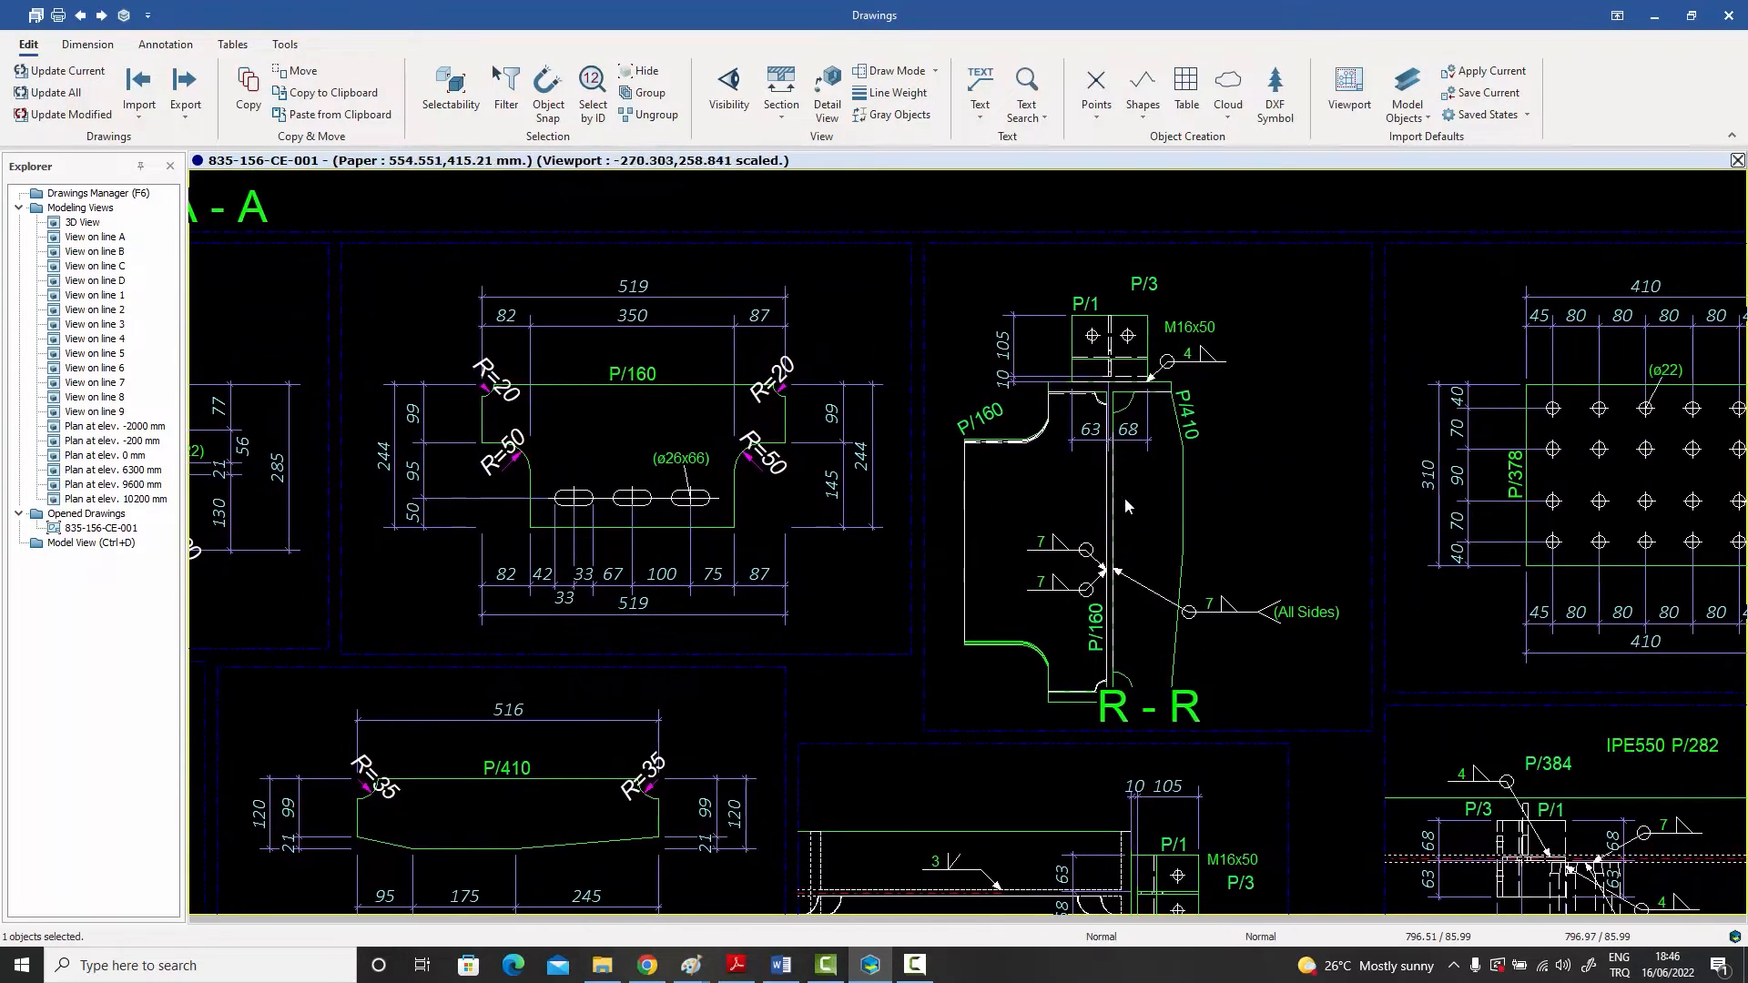
Step: Add an aligned dimension chain above the cleat in section R-R, measuring between the beam flange edges and the cleat's outer edges
scroll(1128, 496, up, 1)
middle_drag(1175, 433, 1107, 468)
scroll(1138, 474, up, 1)
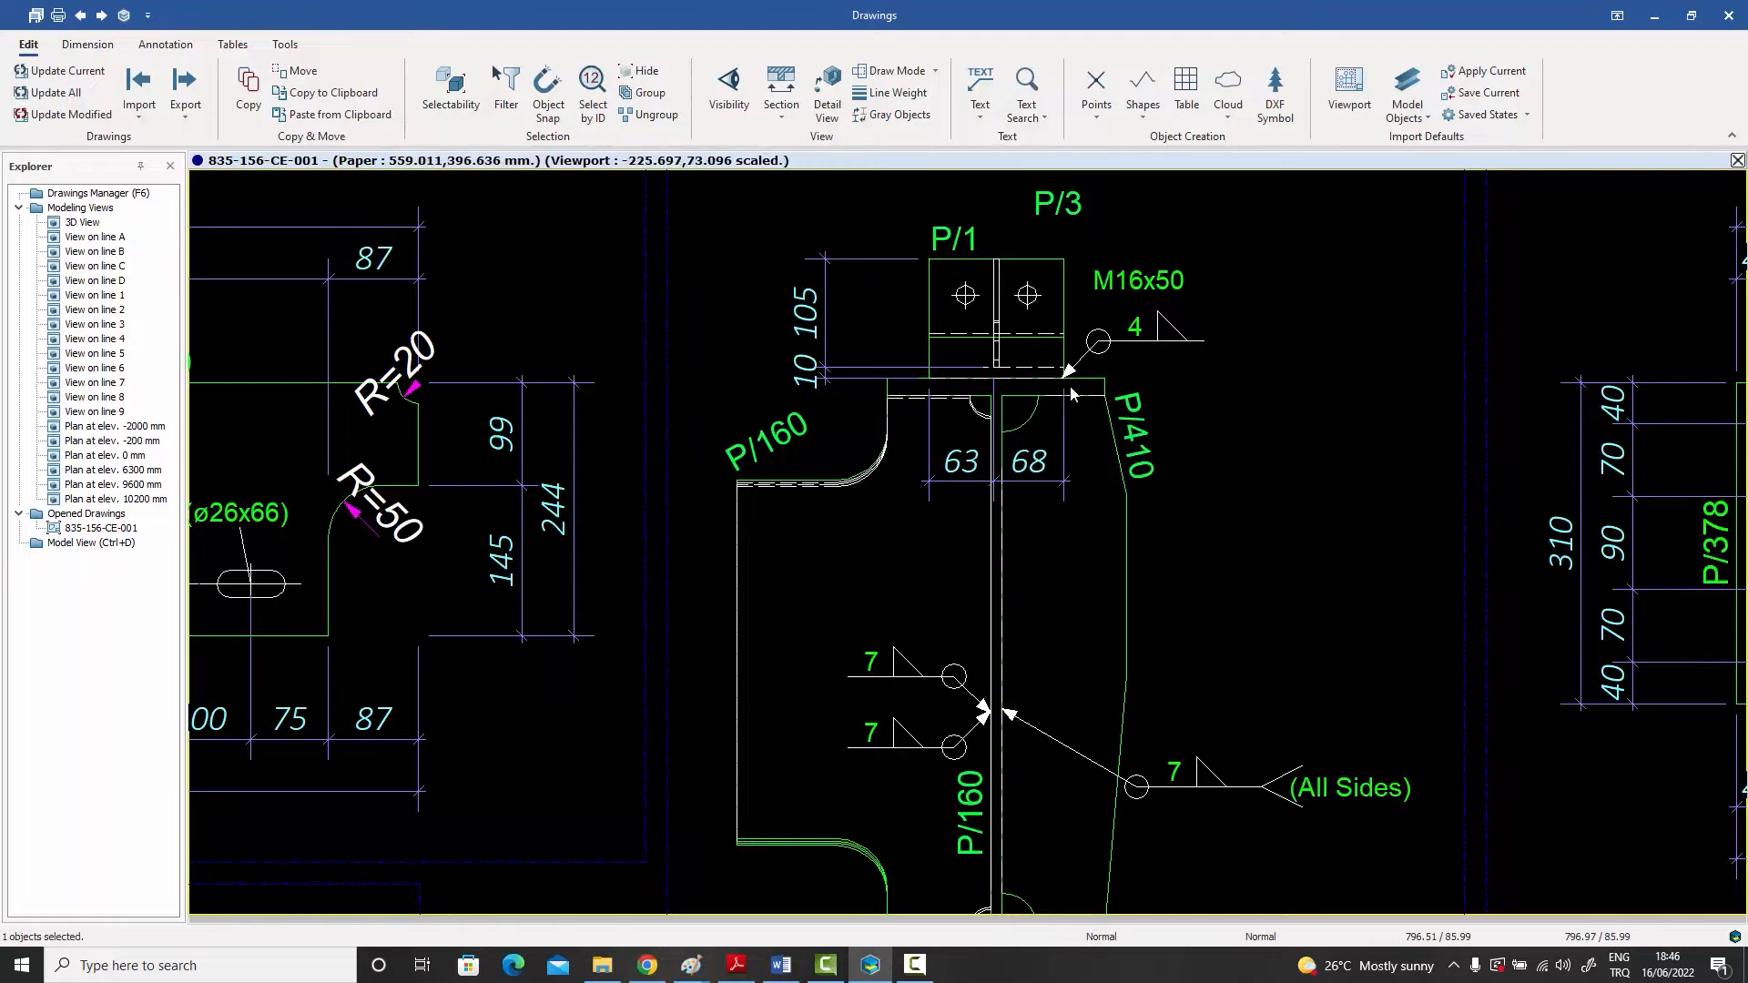
click(88, 45)
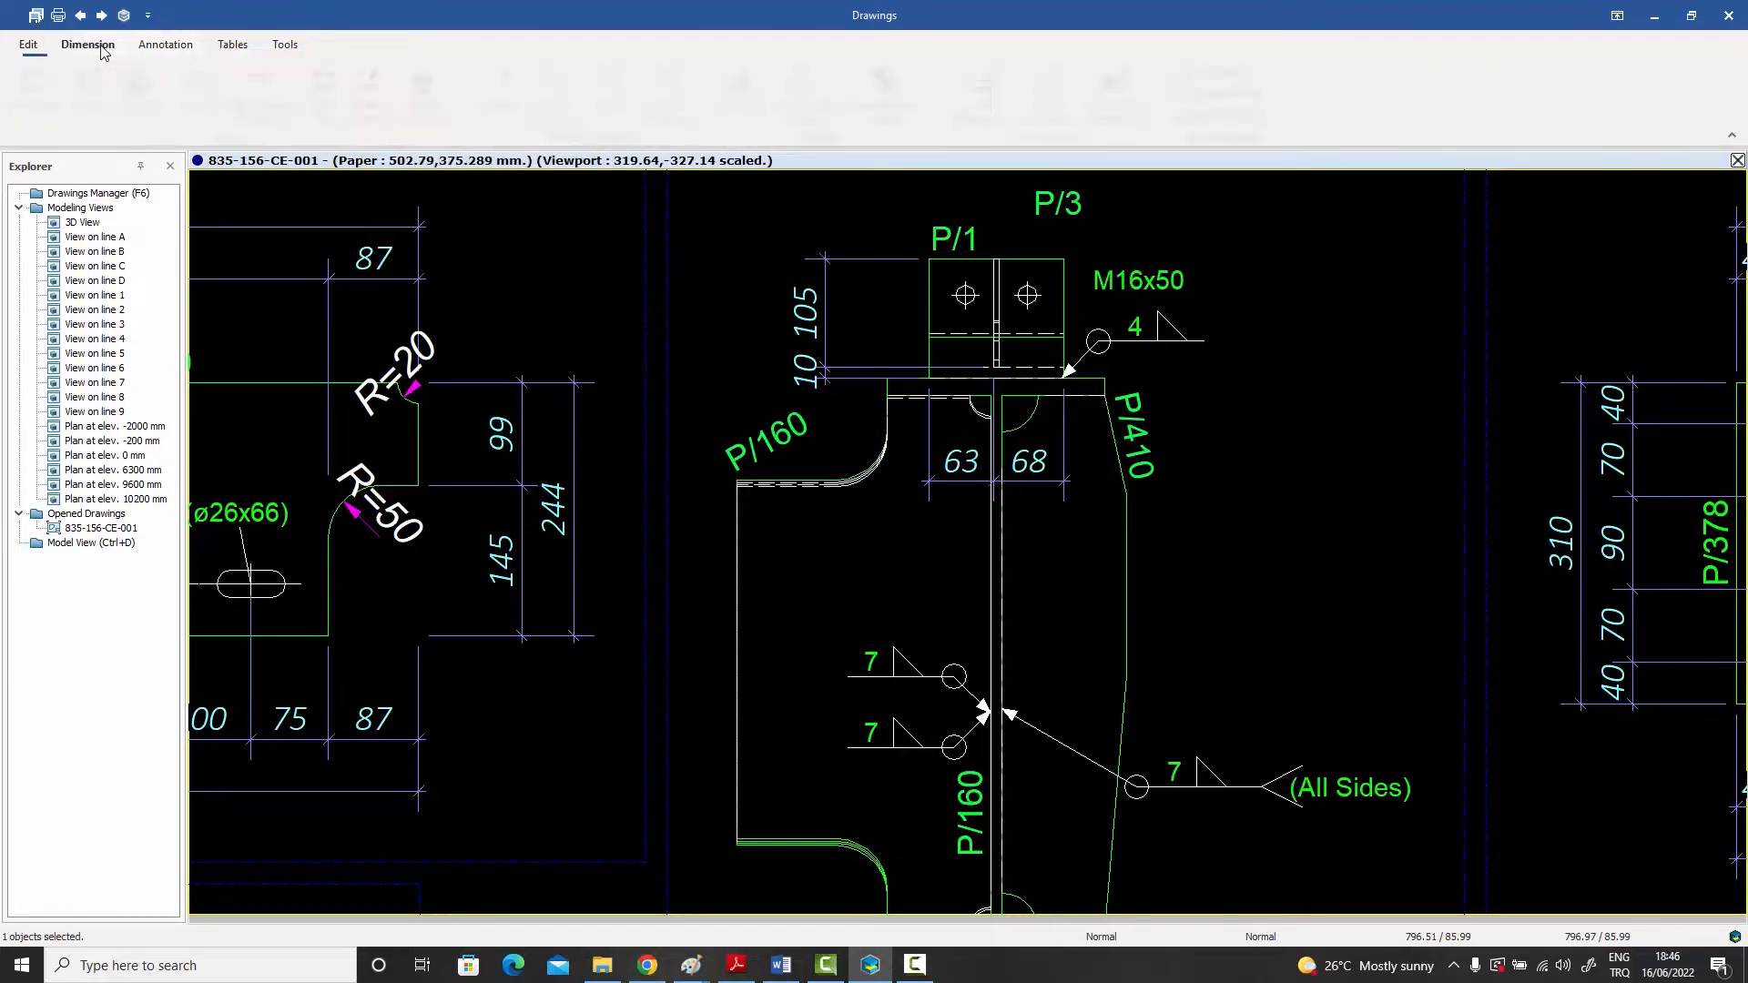
click(146, 107)
scroll(901, 357, up, 2)
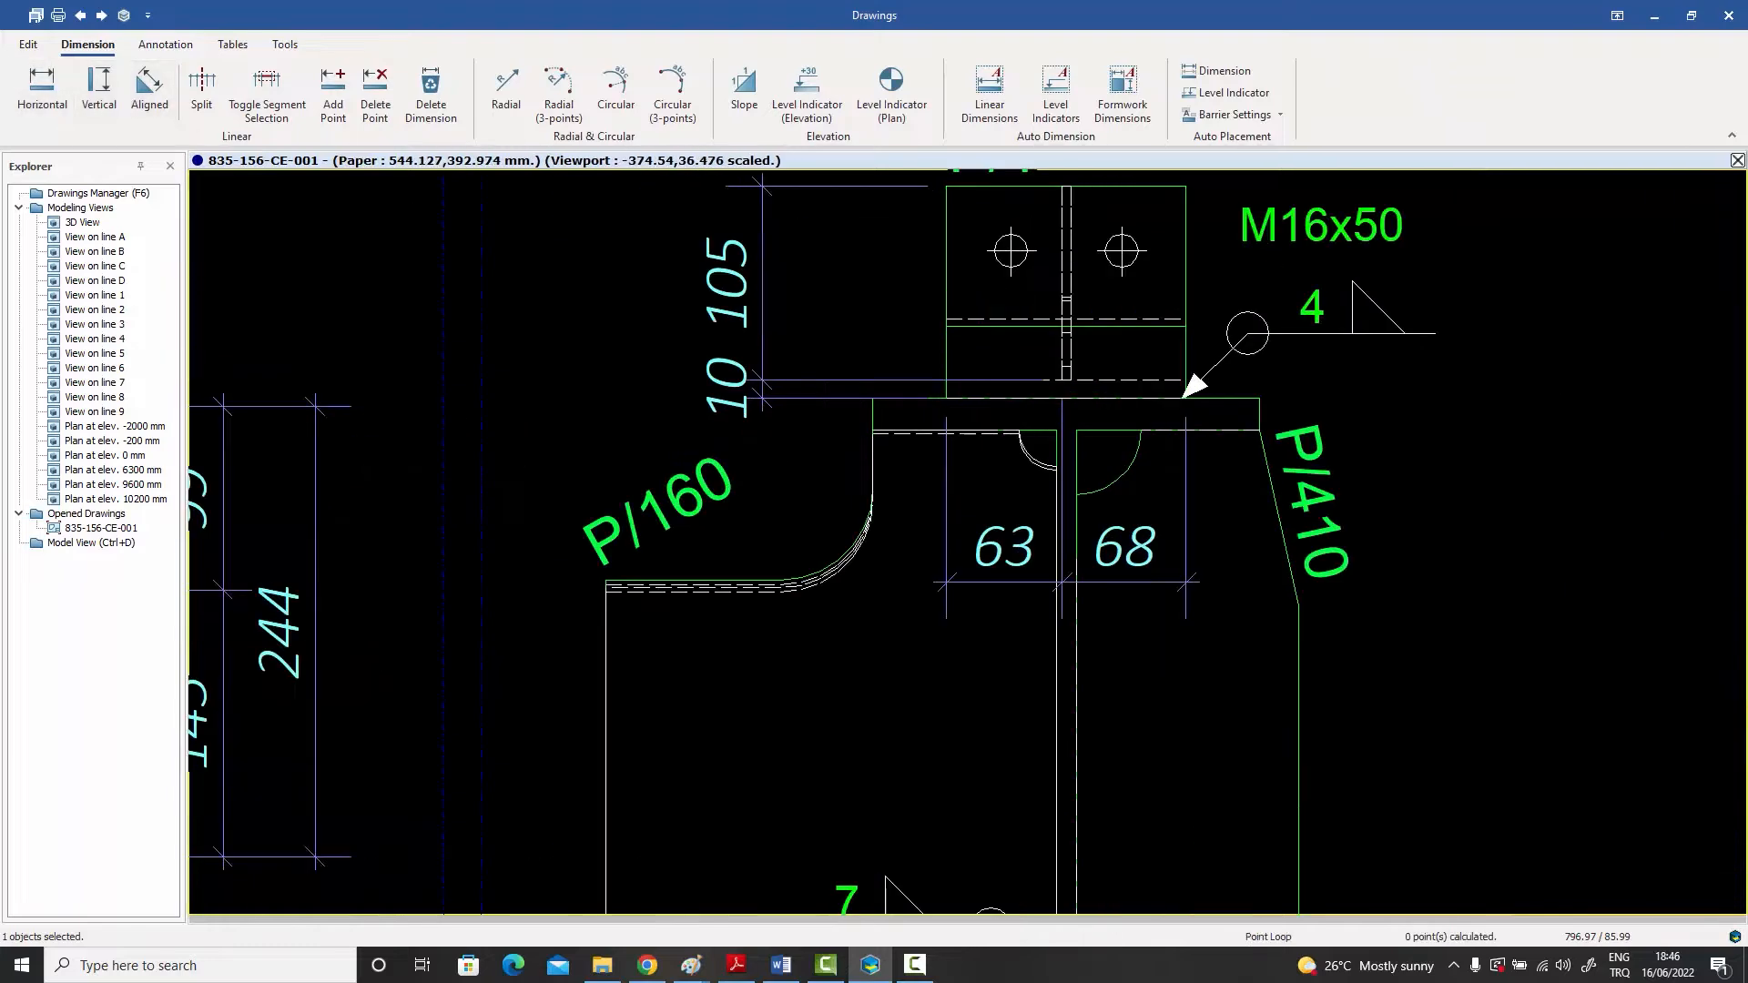
scroll(872, 399, down, 2)
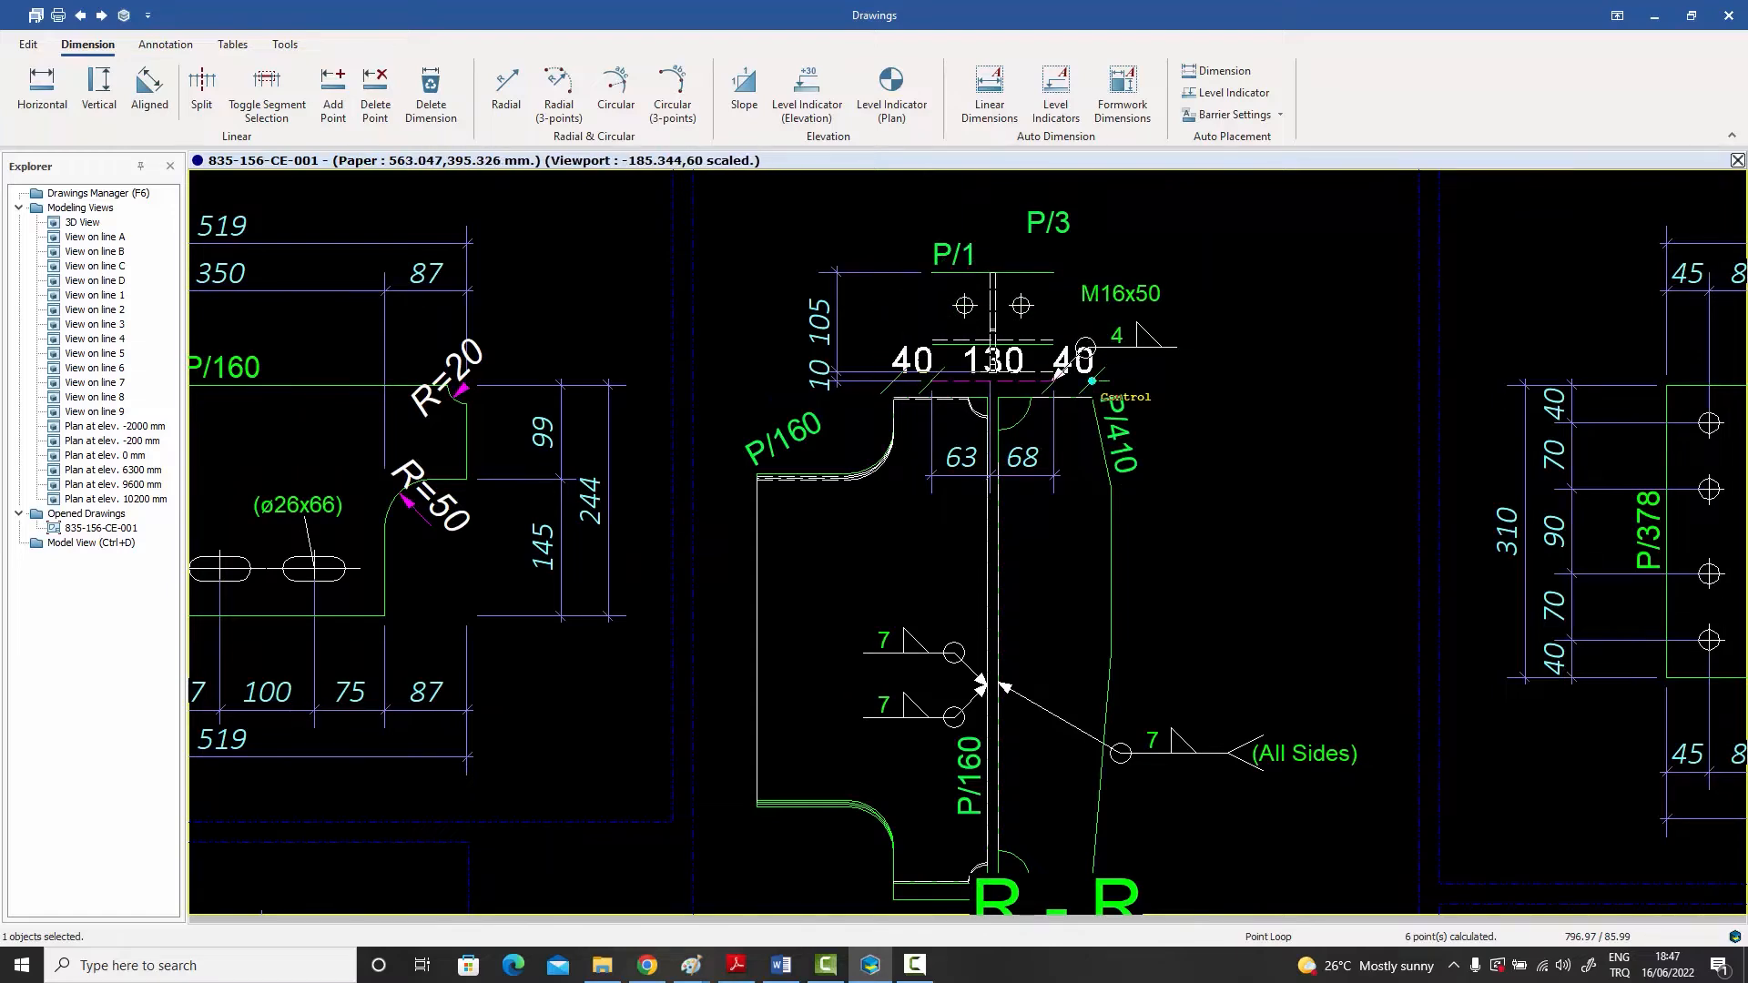
scroll(1100, 398, down, 3)
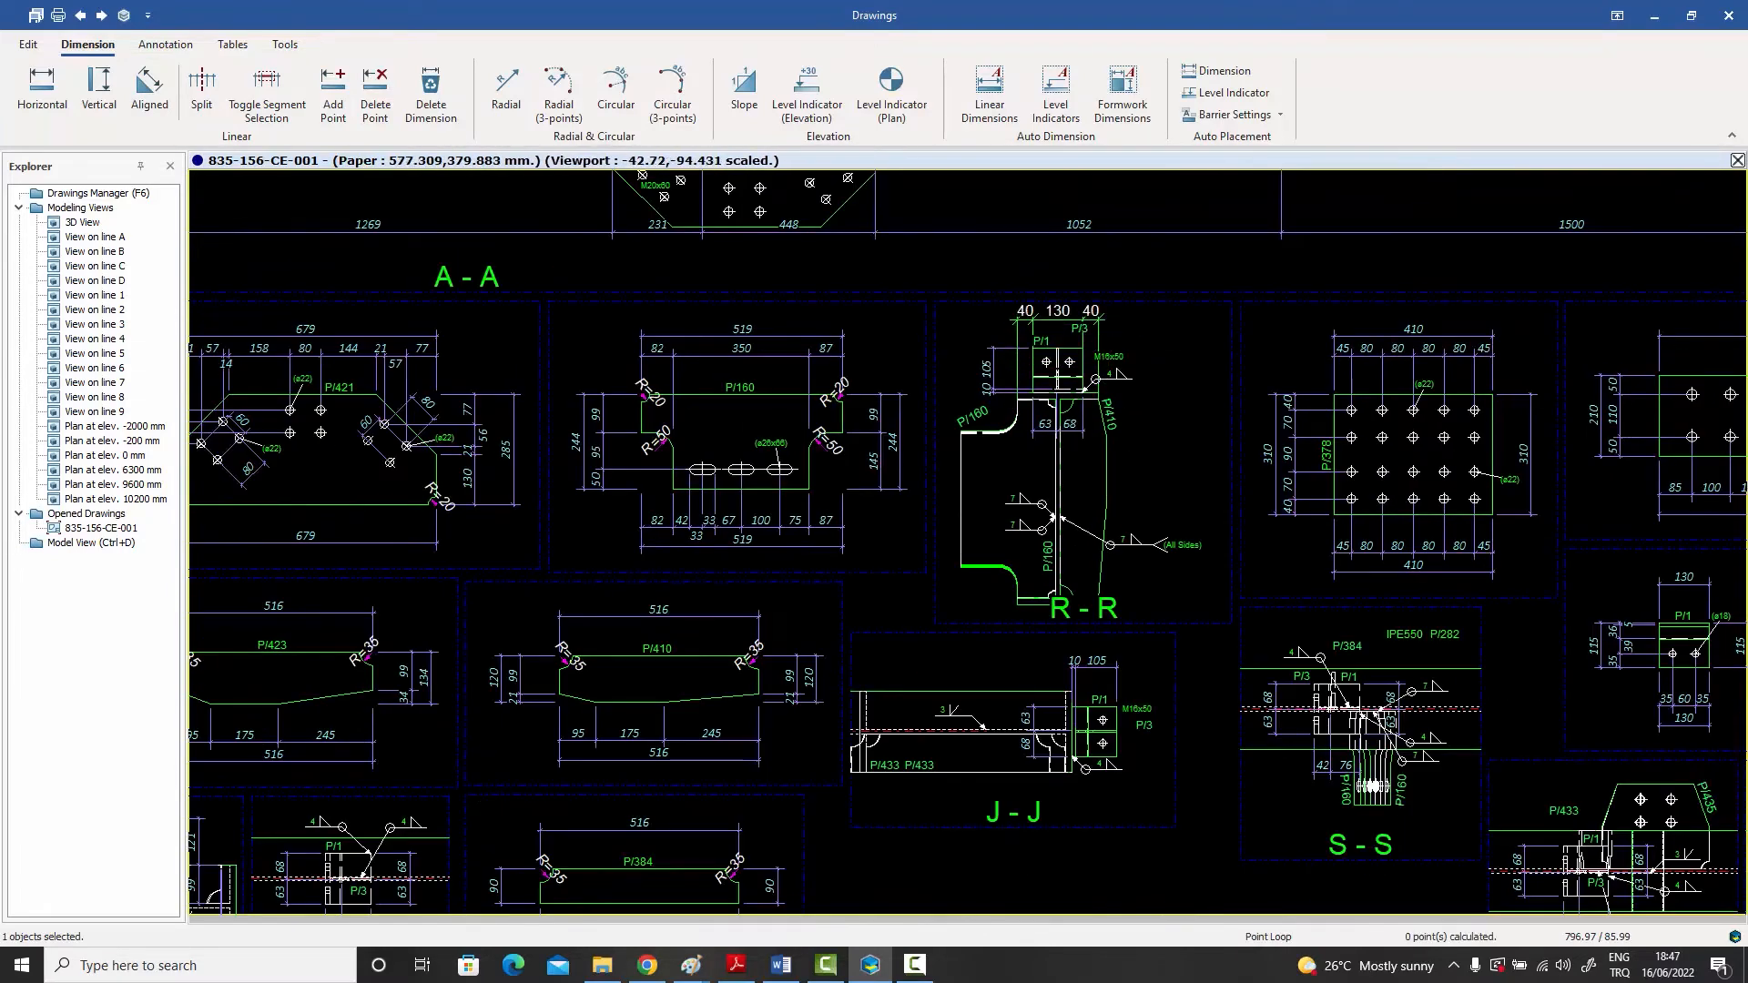
right_click(1141, 354)
click(1198, 345)
scroll(1102, 328, up, 5)
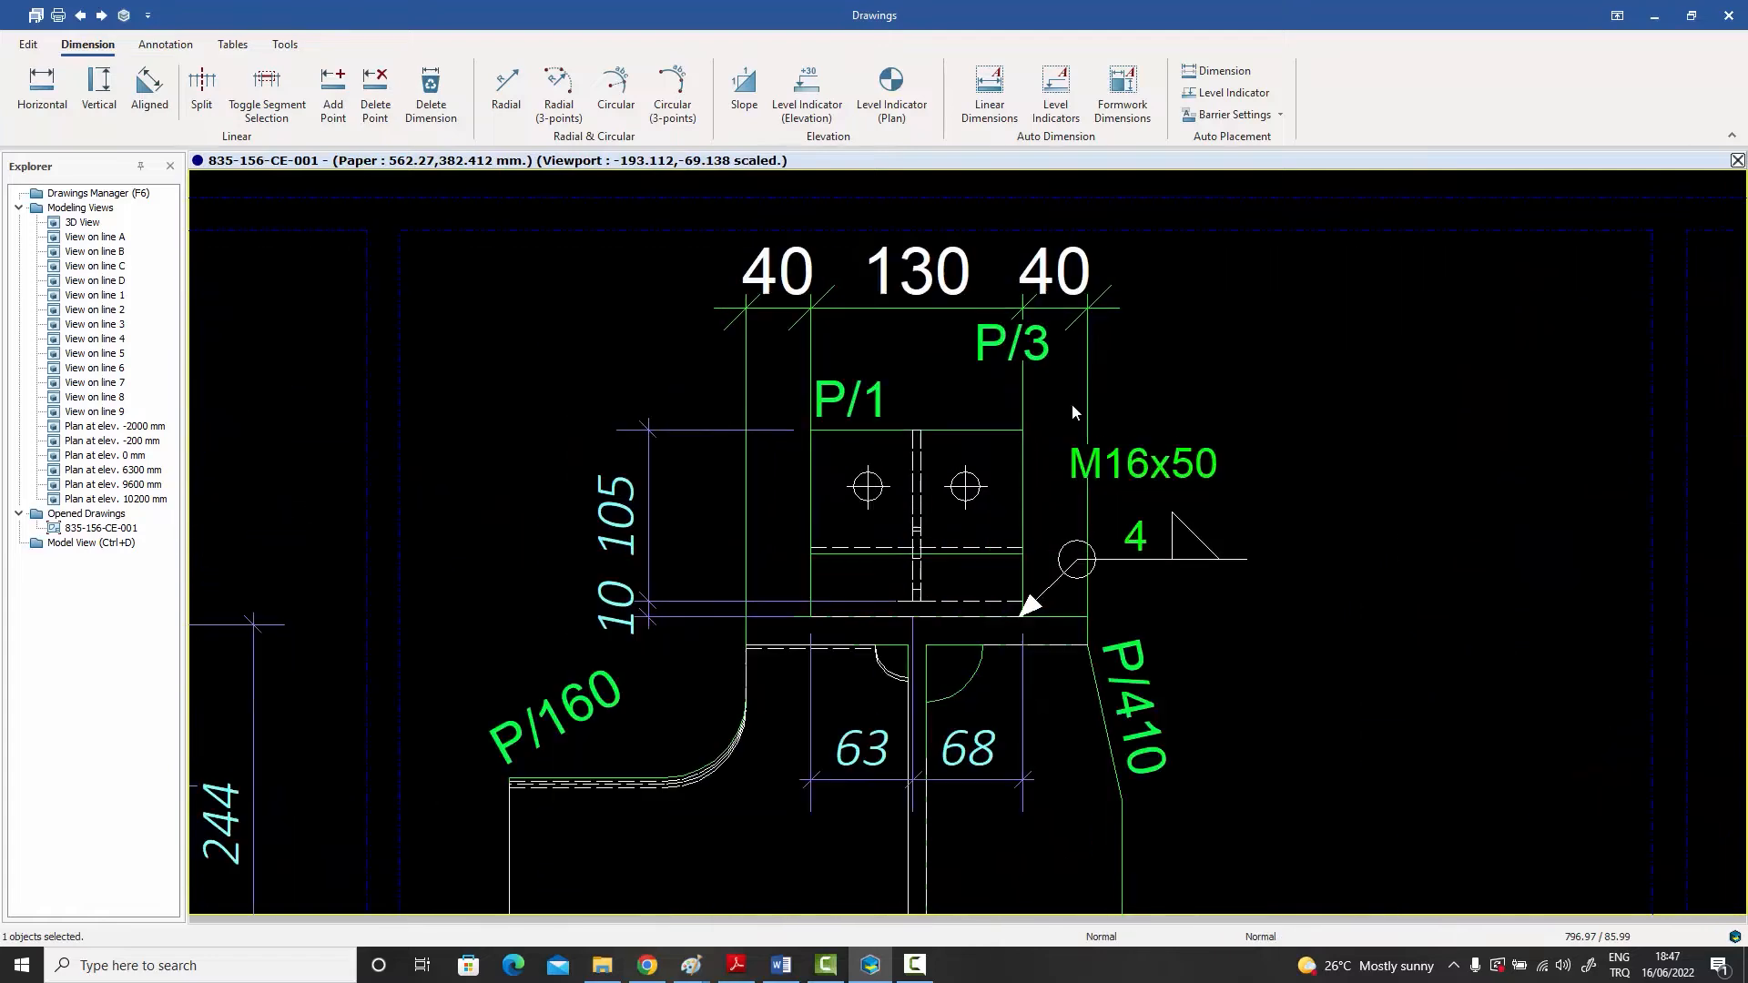
Step: Move the P/3 label in section R-R beside P/1 under the top dimension chain and turn on its extension line
drag(1011, 355, 979, 394)
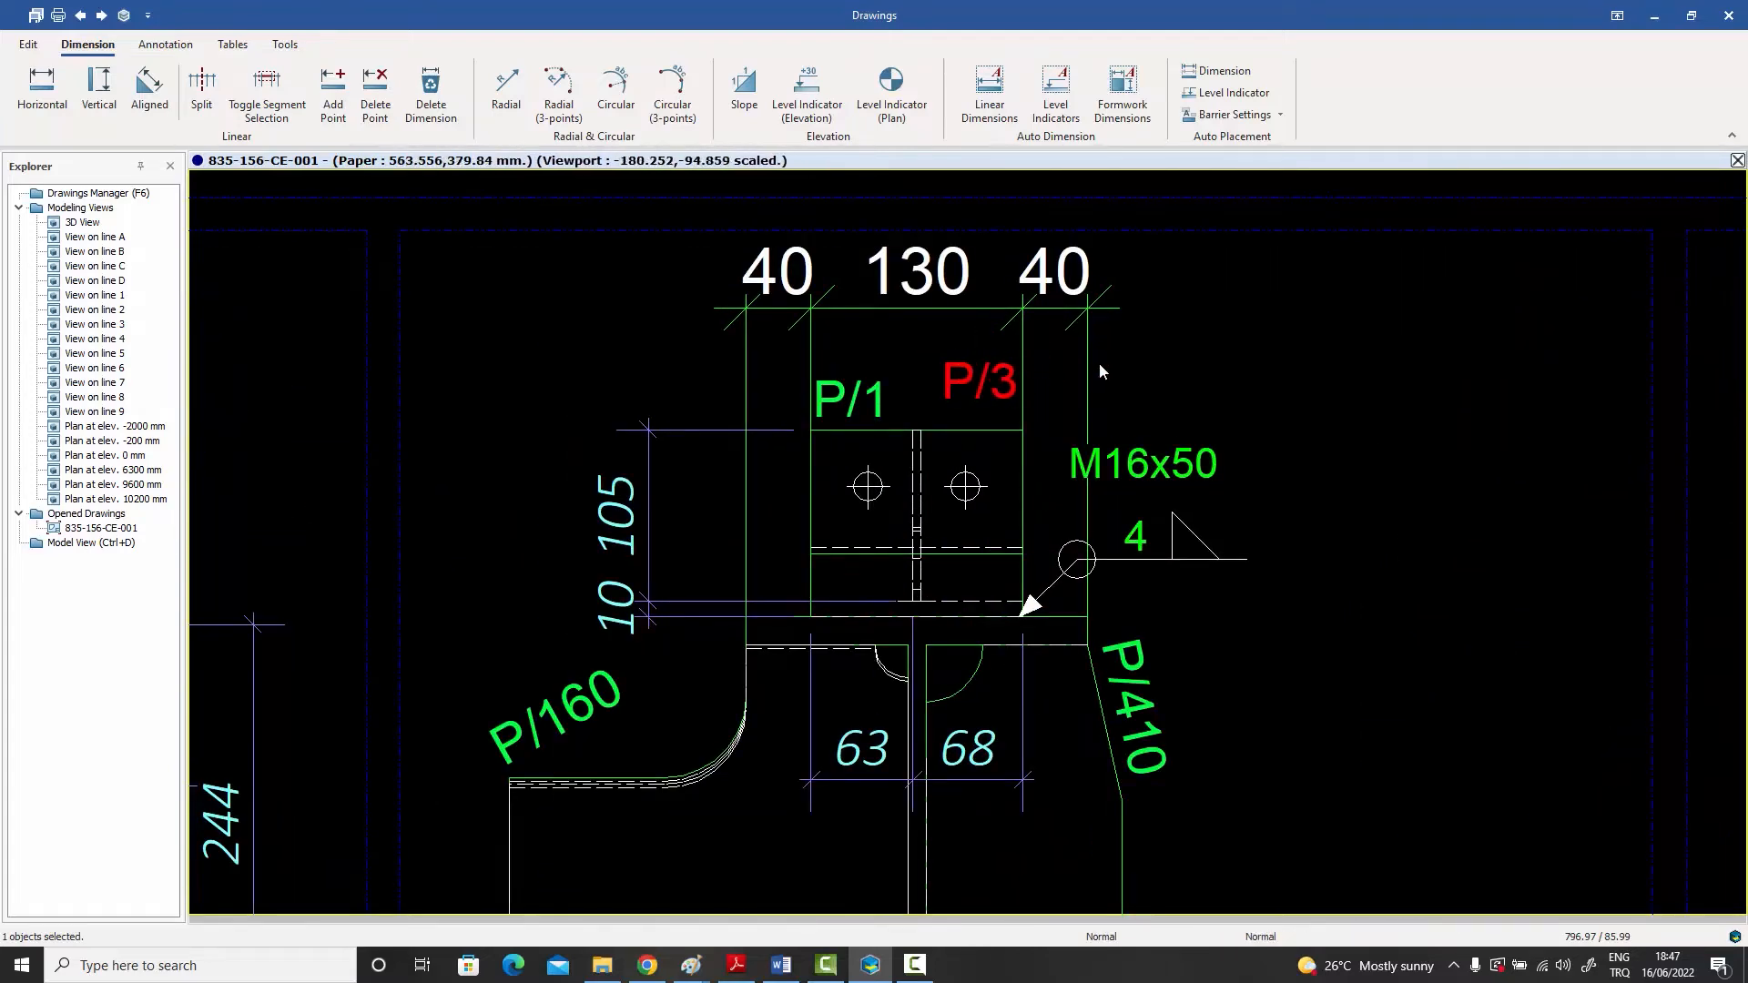
click(1170, 362)
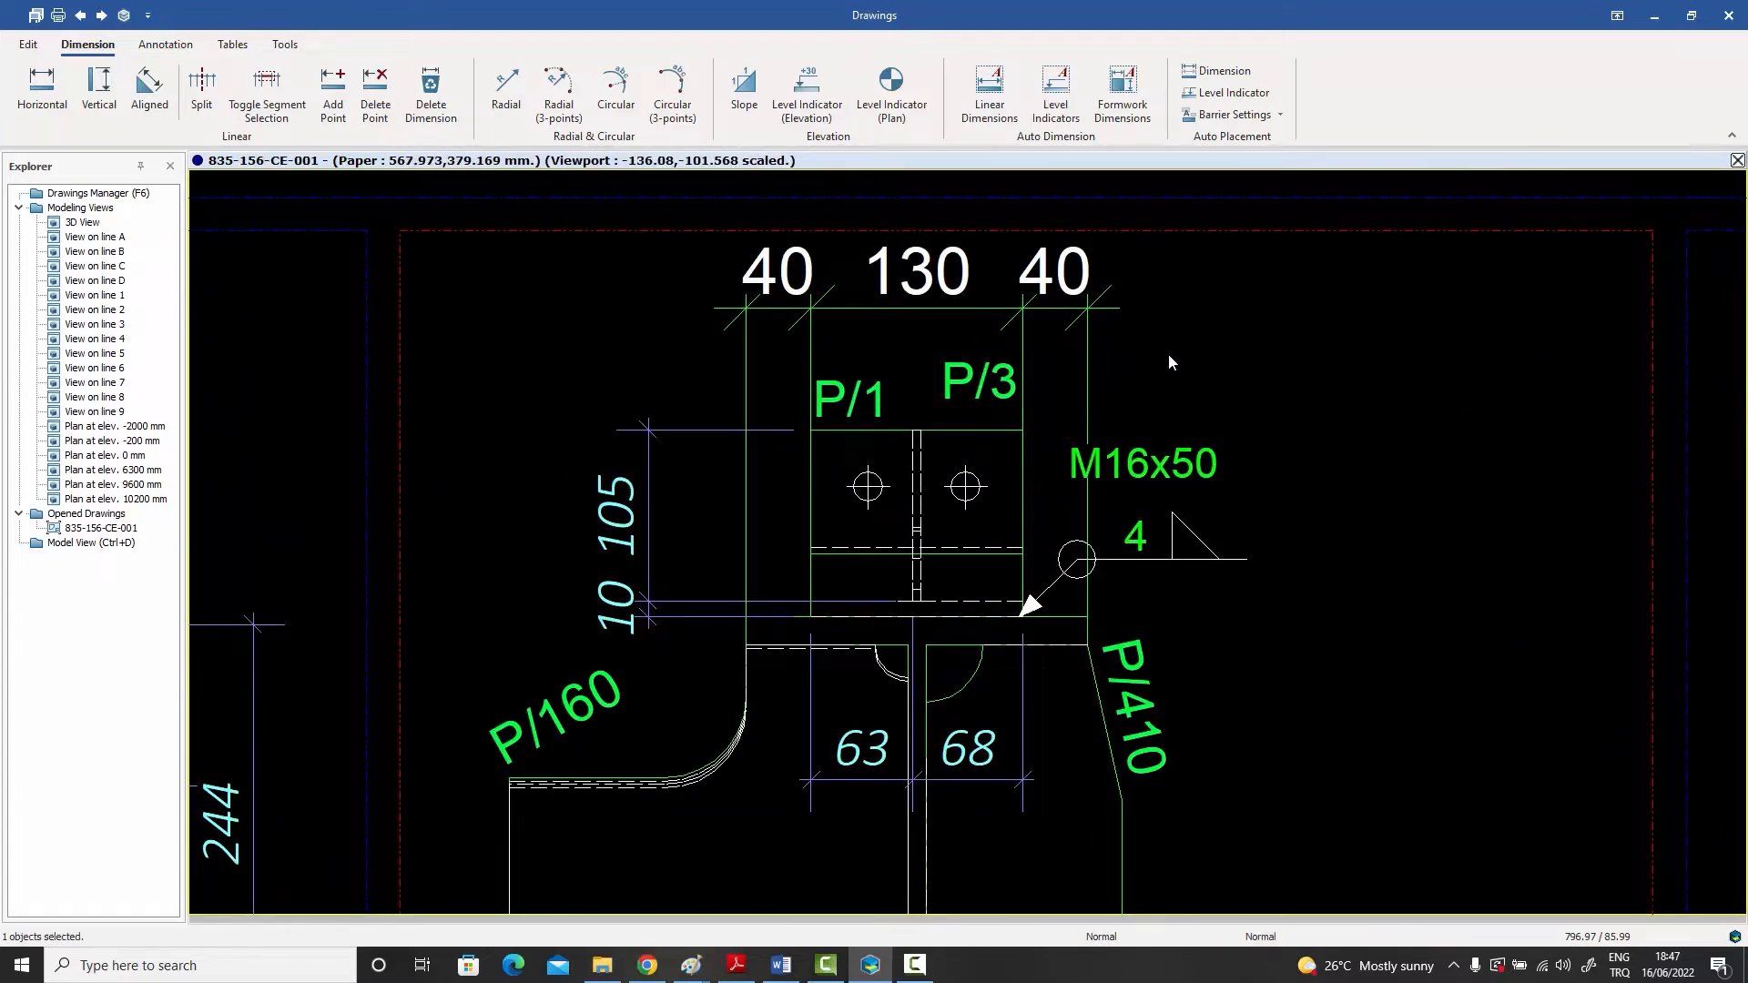
double_click(996, 392)
click(880, 516)
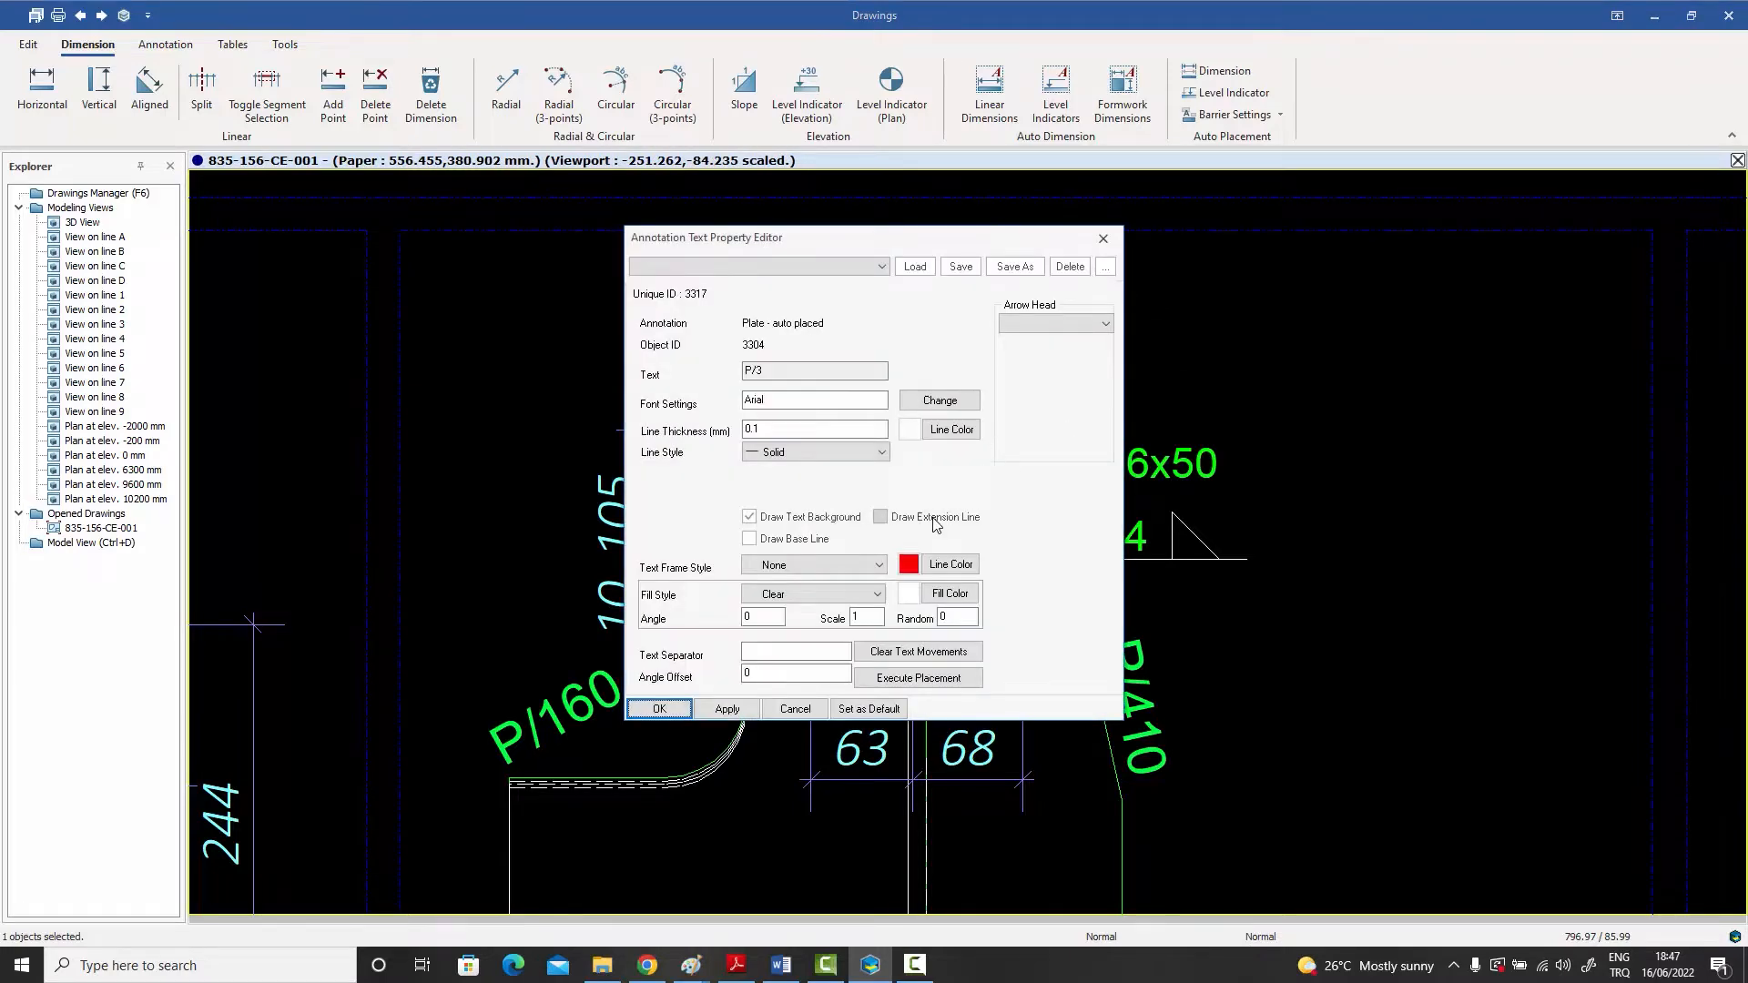
click(659, 709)
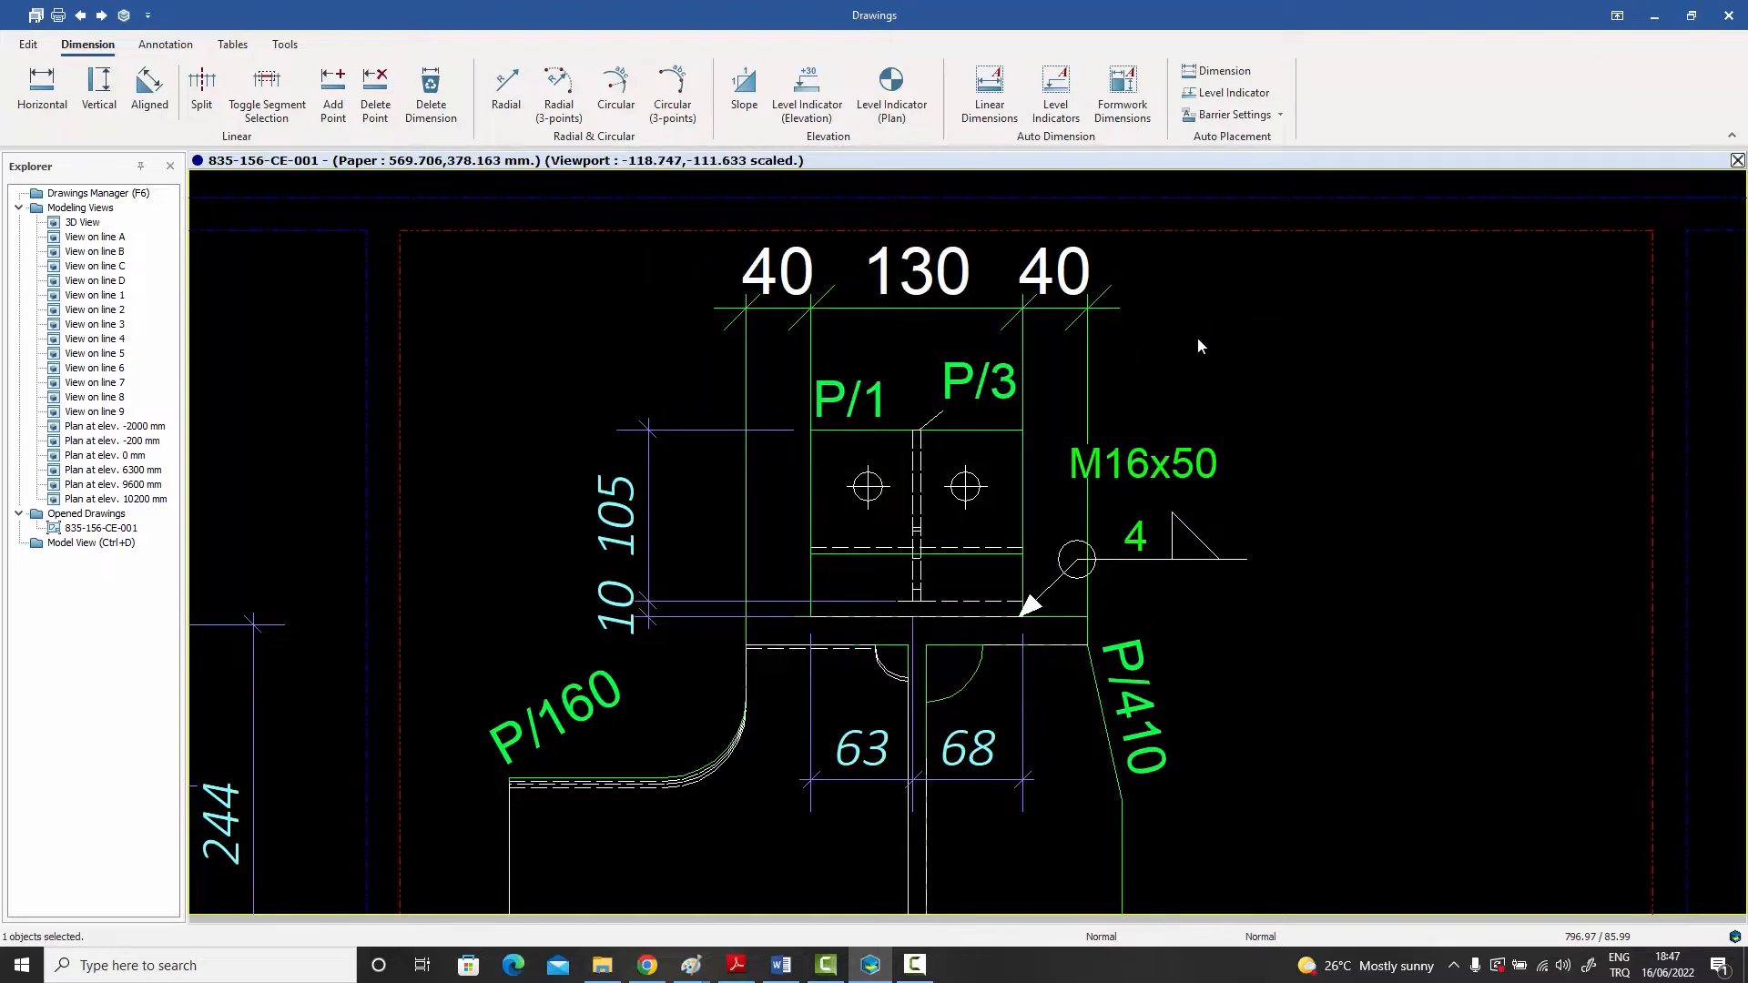
Step: Add the two upper corners of plate P/396 in view B-B as points to the dimension chain above it
scroll(1213, 354, down, 1)
scroll(1213, 354, down, 3)
middle_drag(1228, 359, 1148, 372)
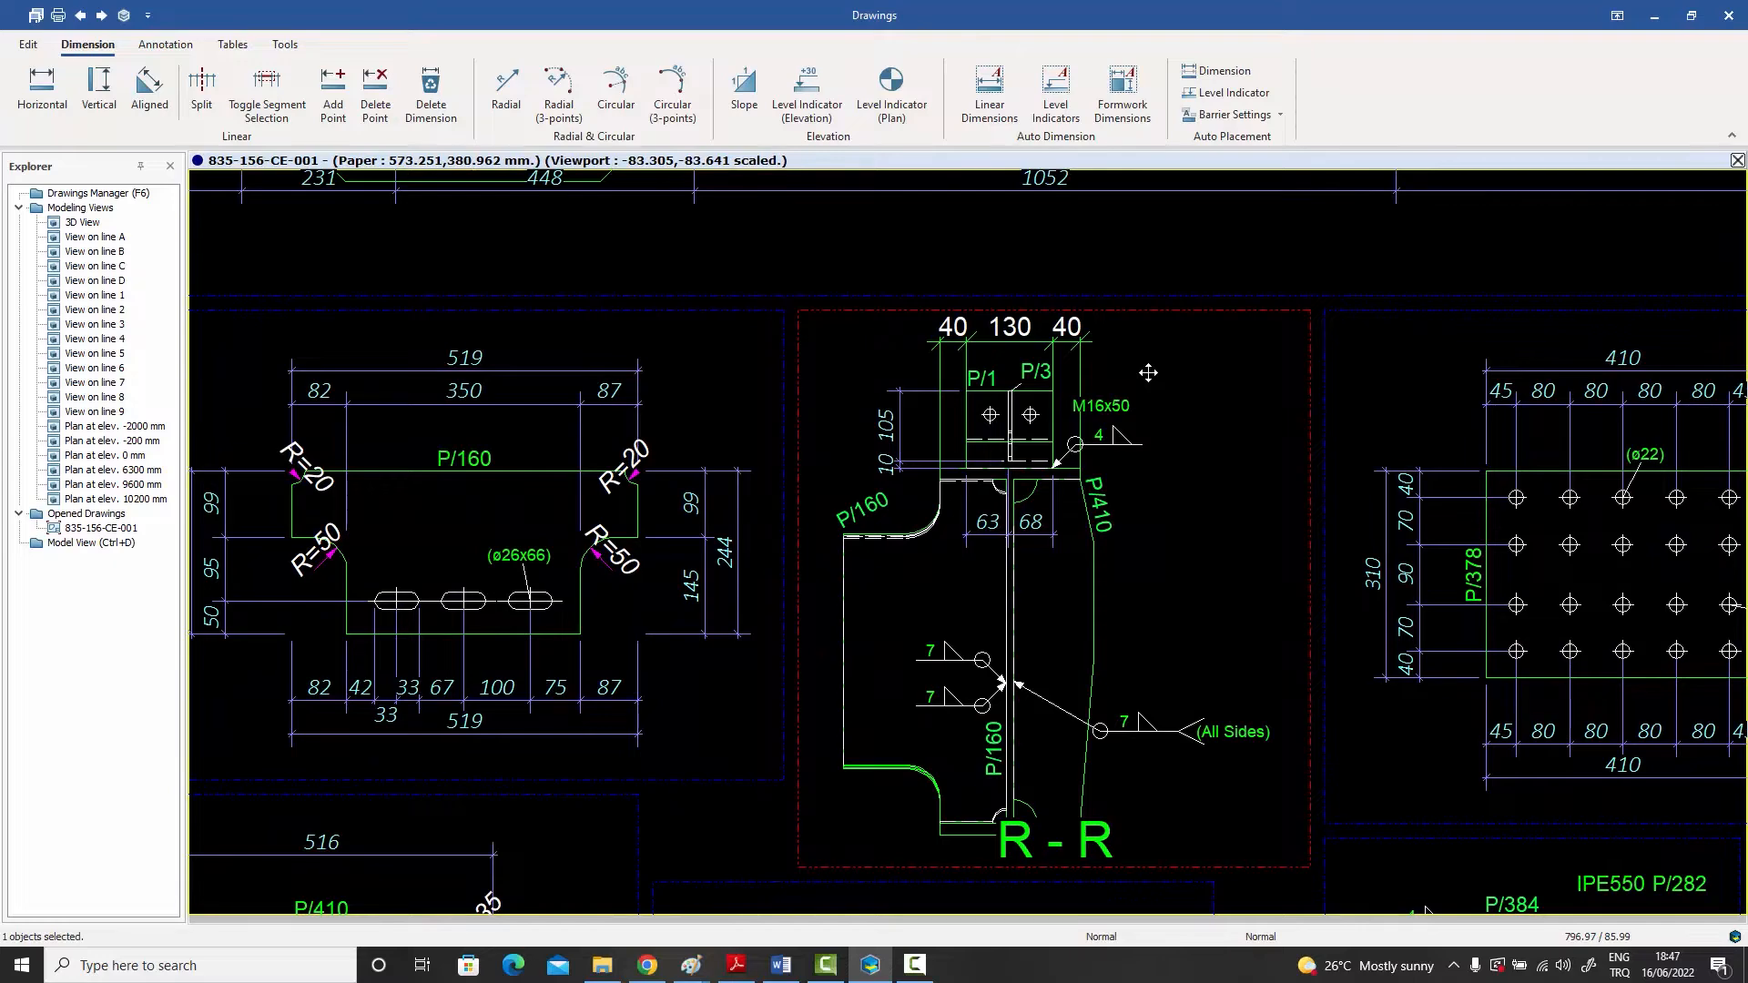
scroll(1148, 372, down, 1)
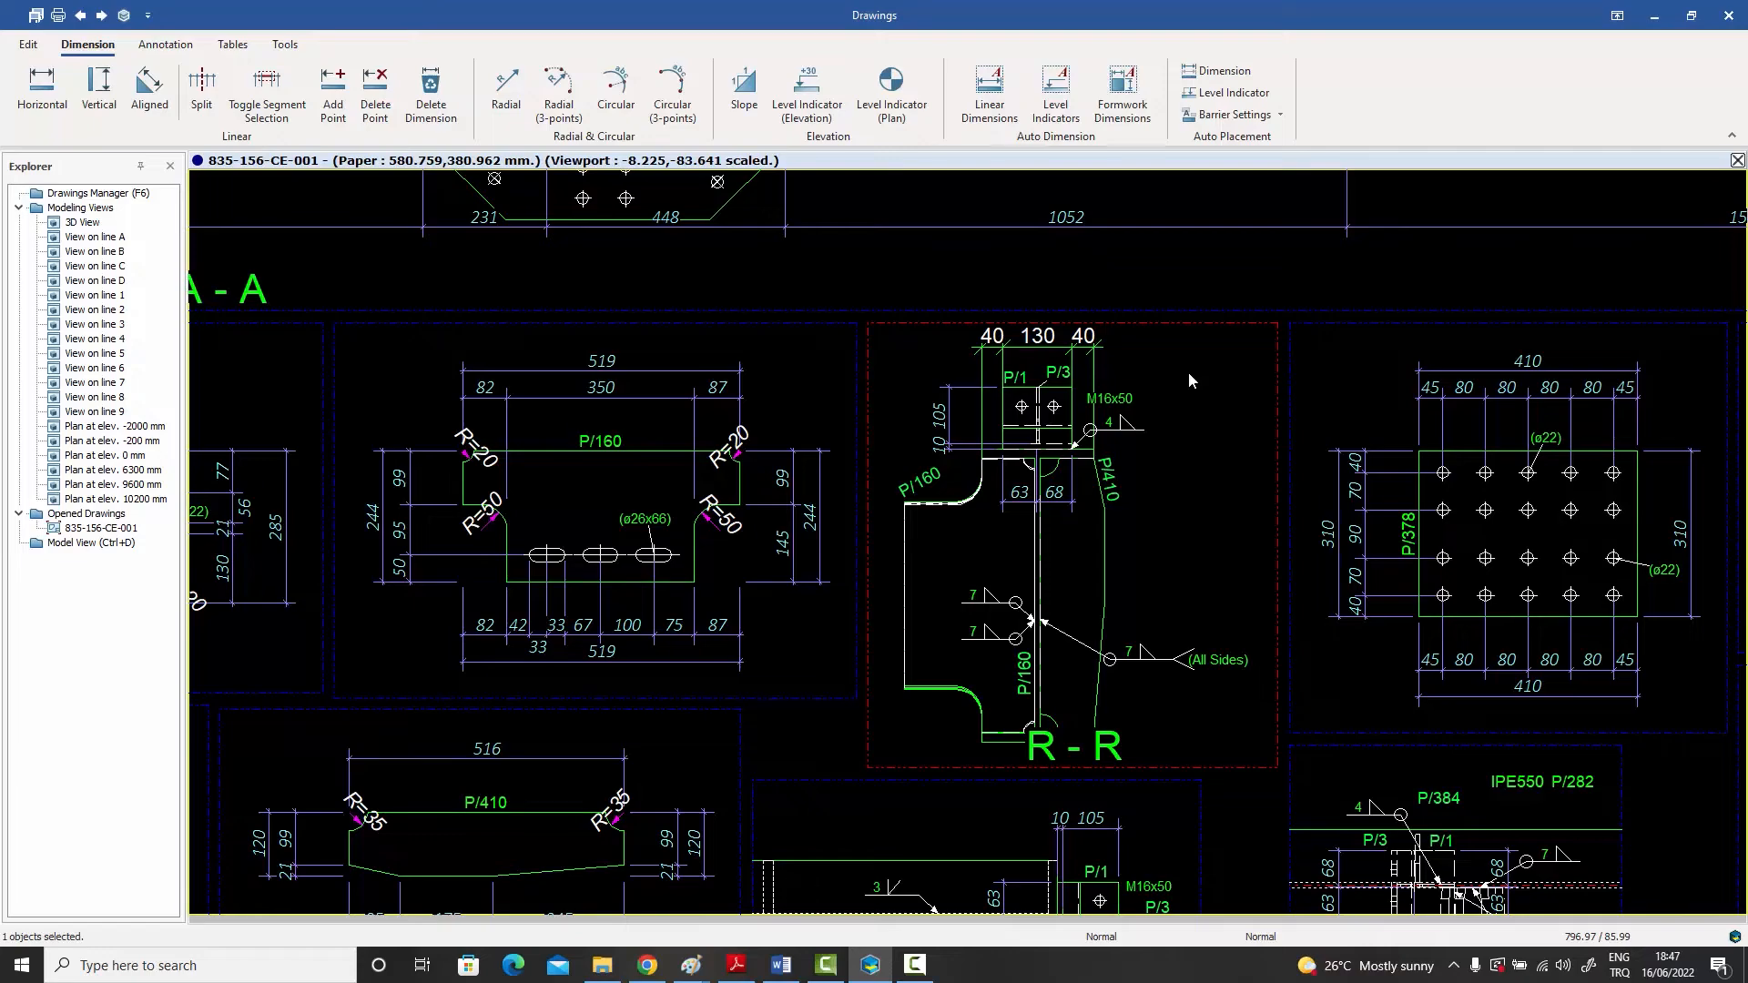
scroll(1188, 380, down, 5)
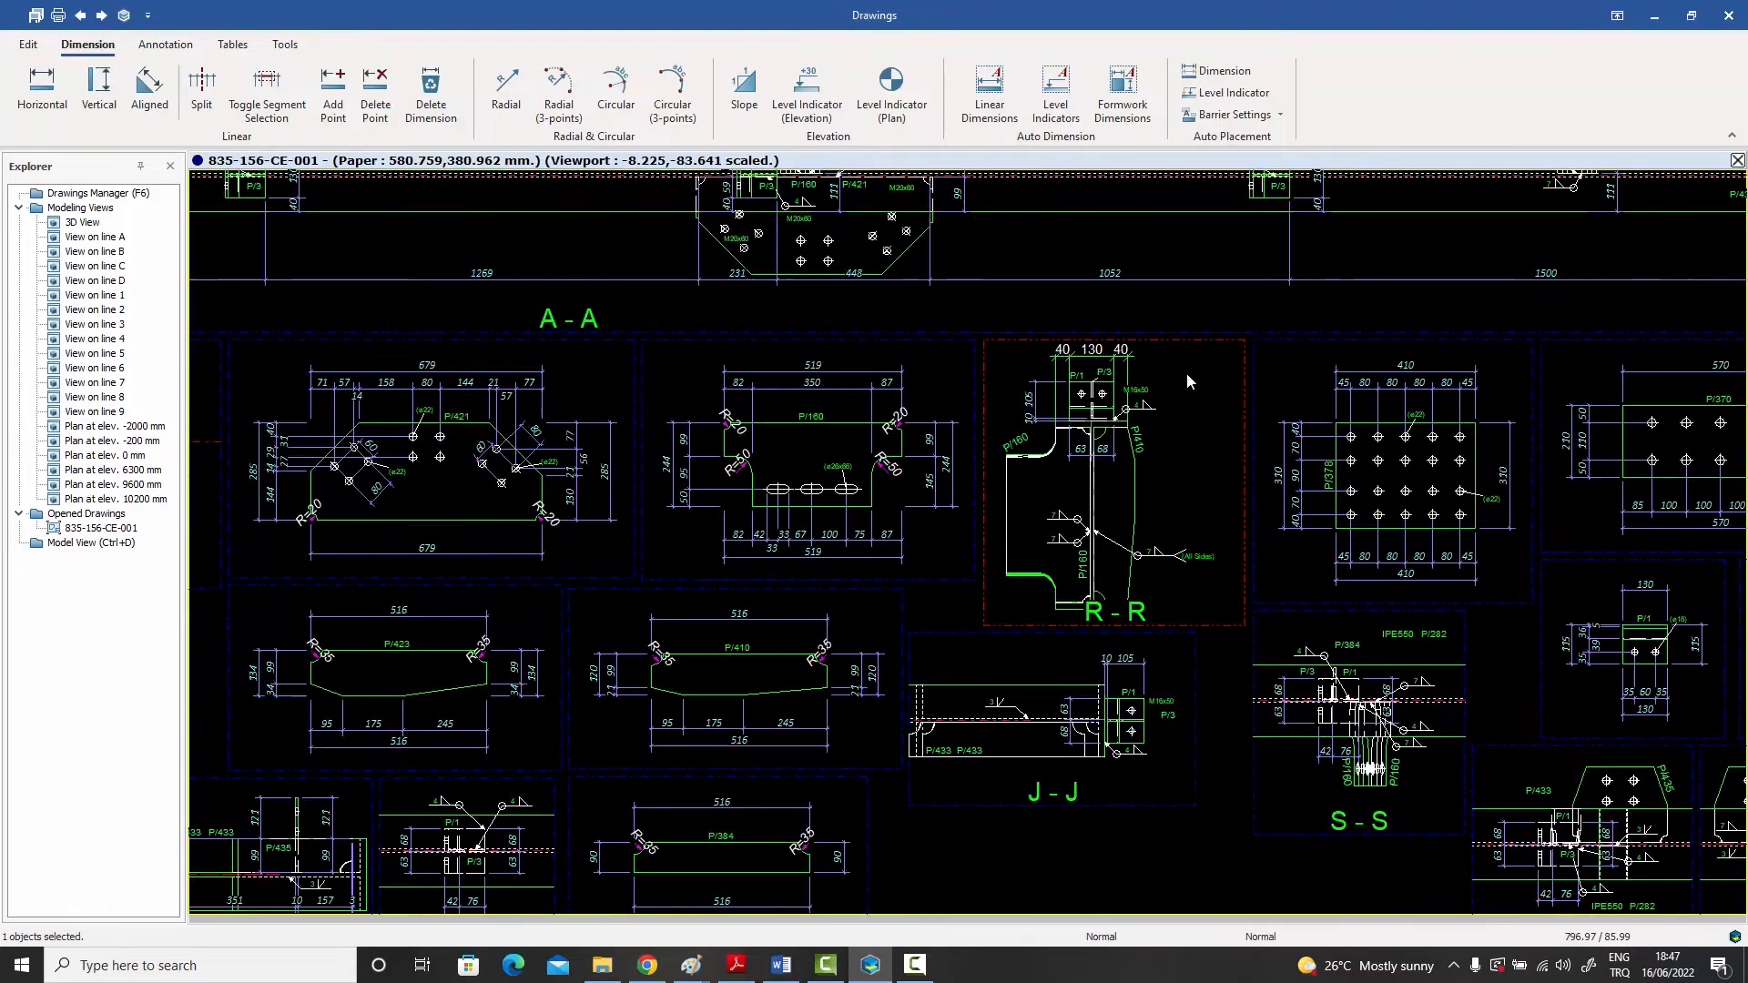
scroll(1061, 404, up, 8)
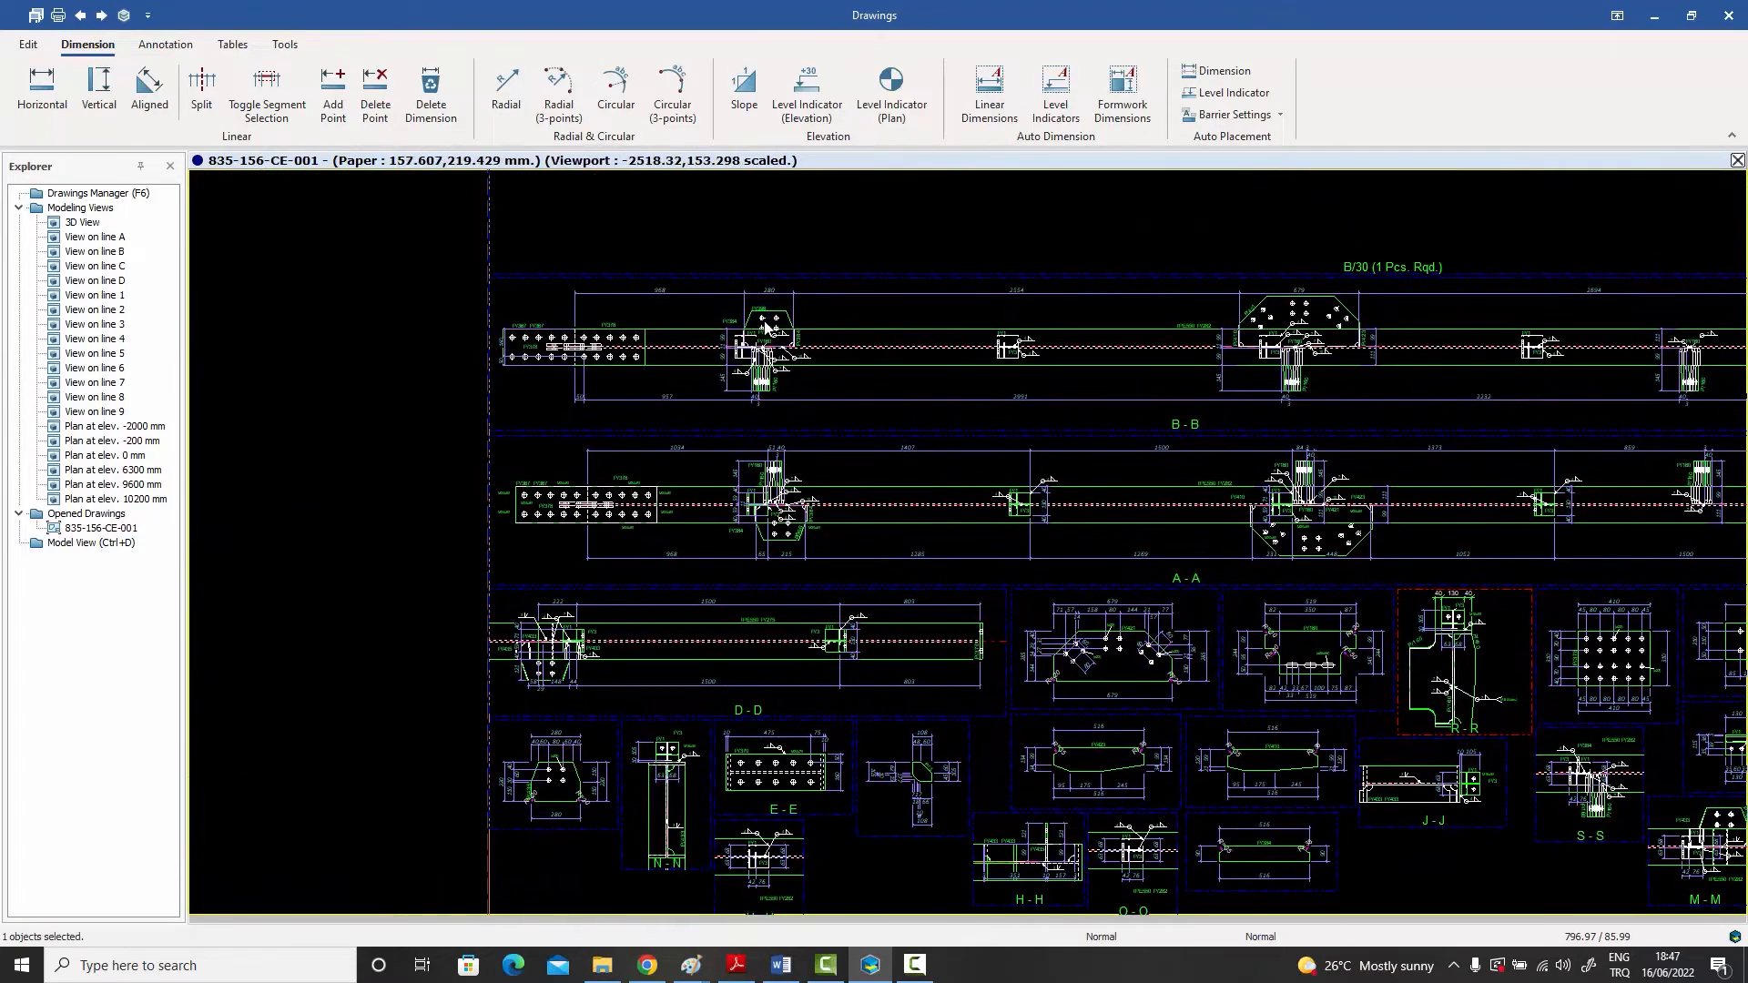
middle_drag(838, 313, 831, 288)
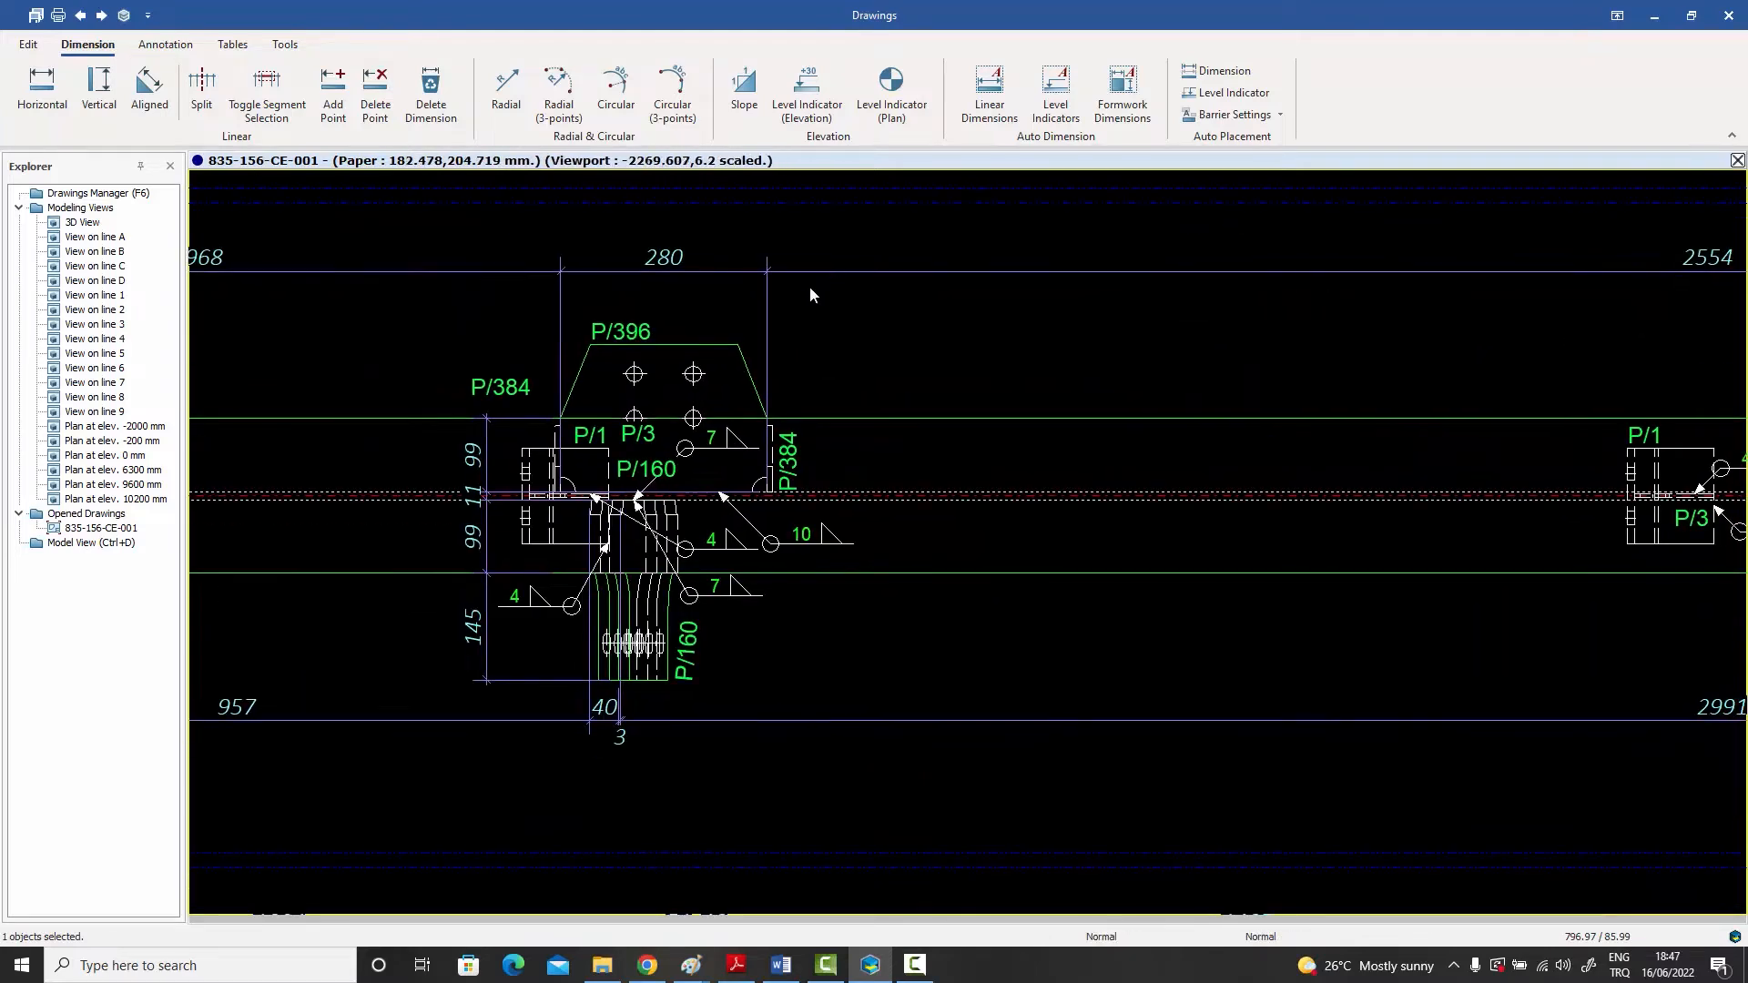
click(717, 271)
click(333, 91)
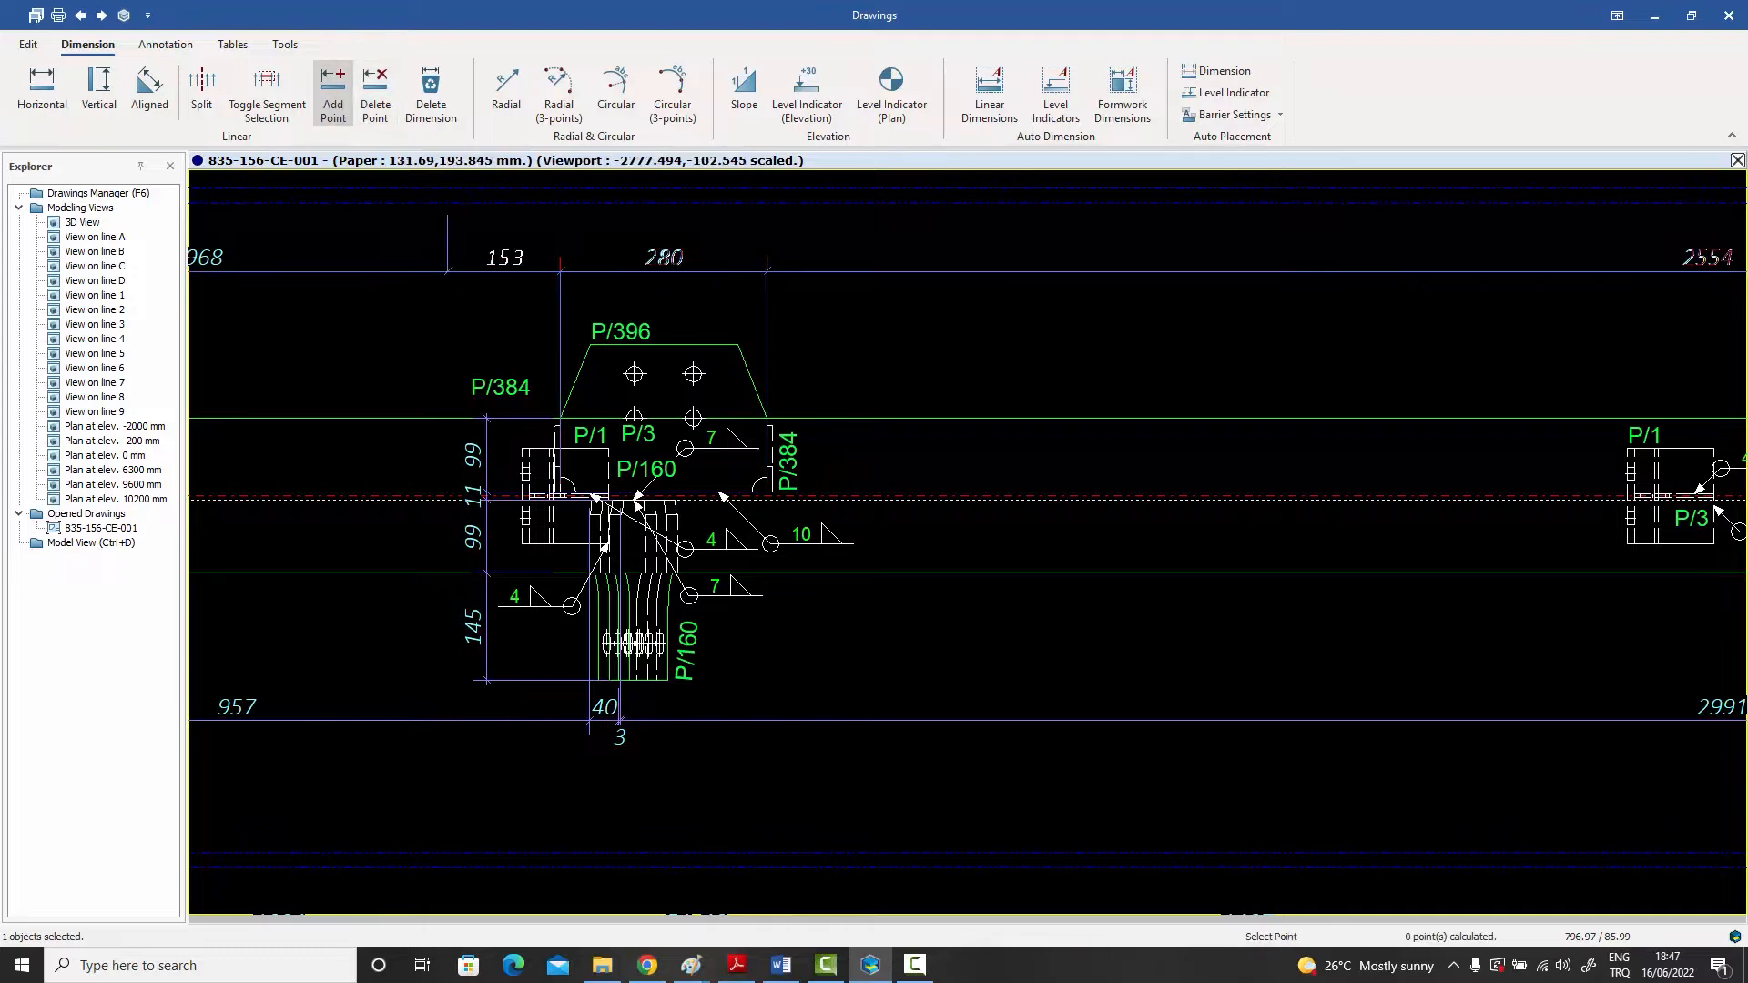
click(591, 345)
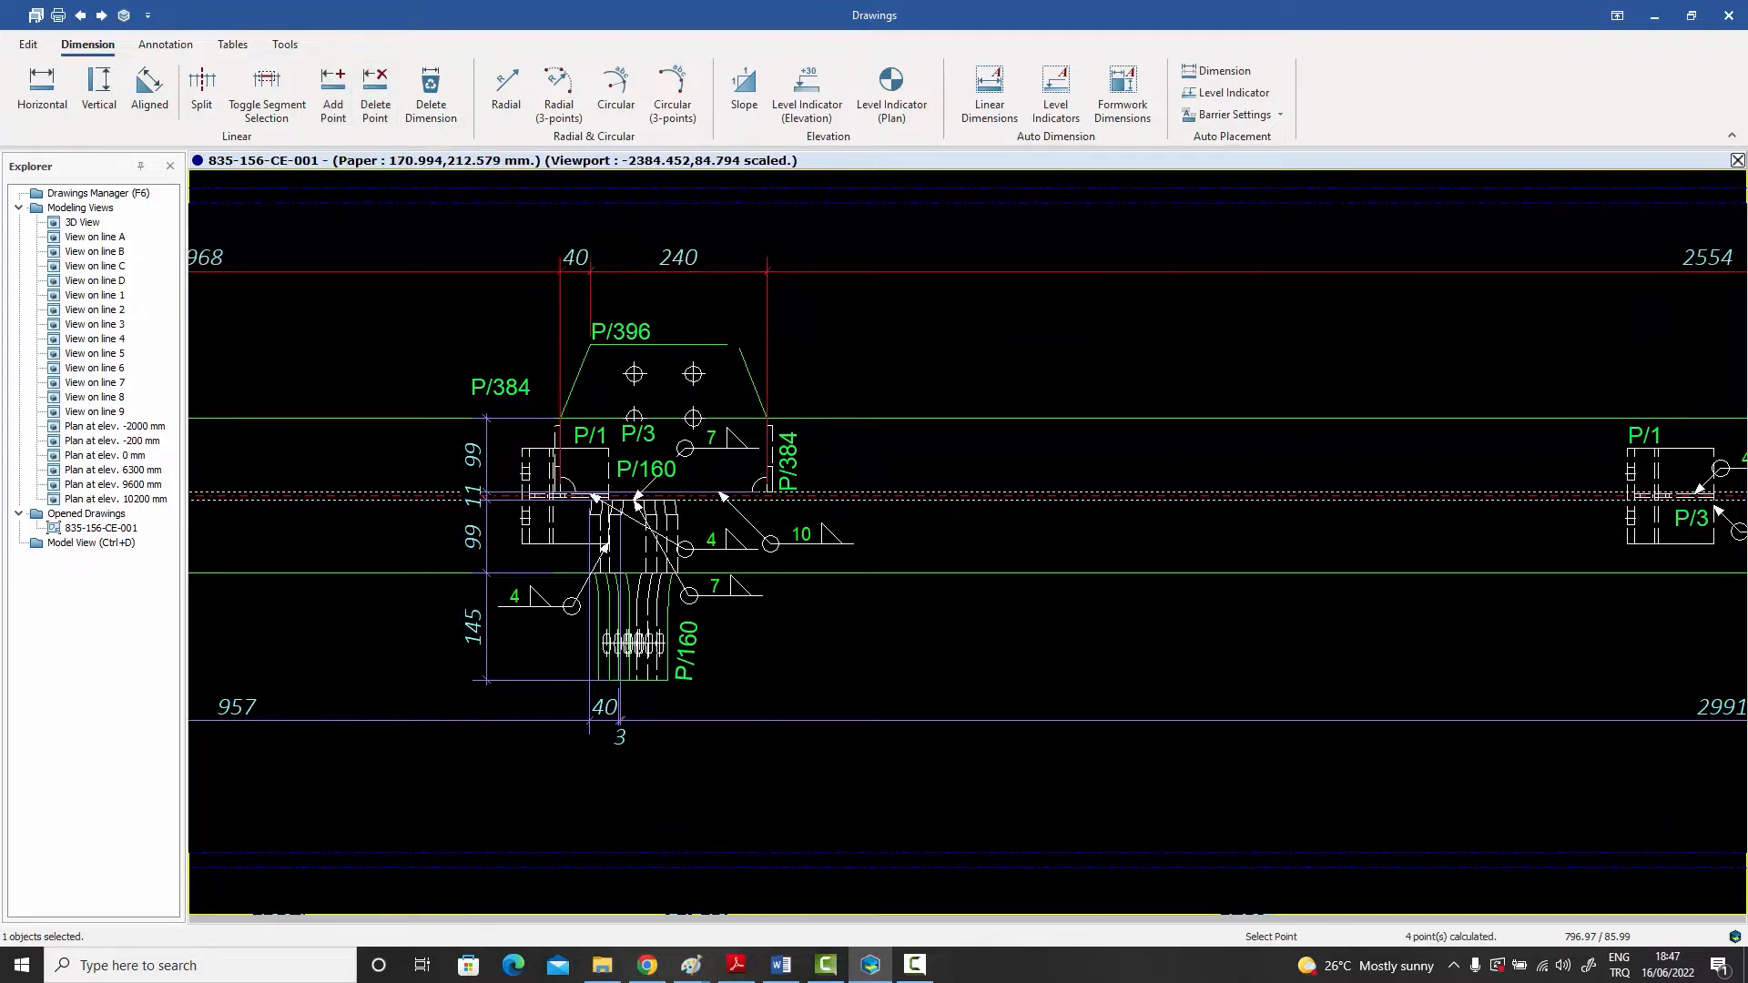
click(738, 345)
key(Escape)
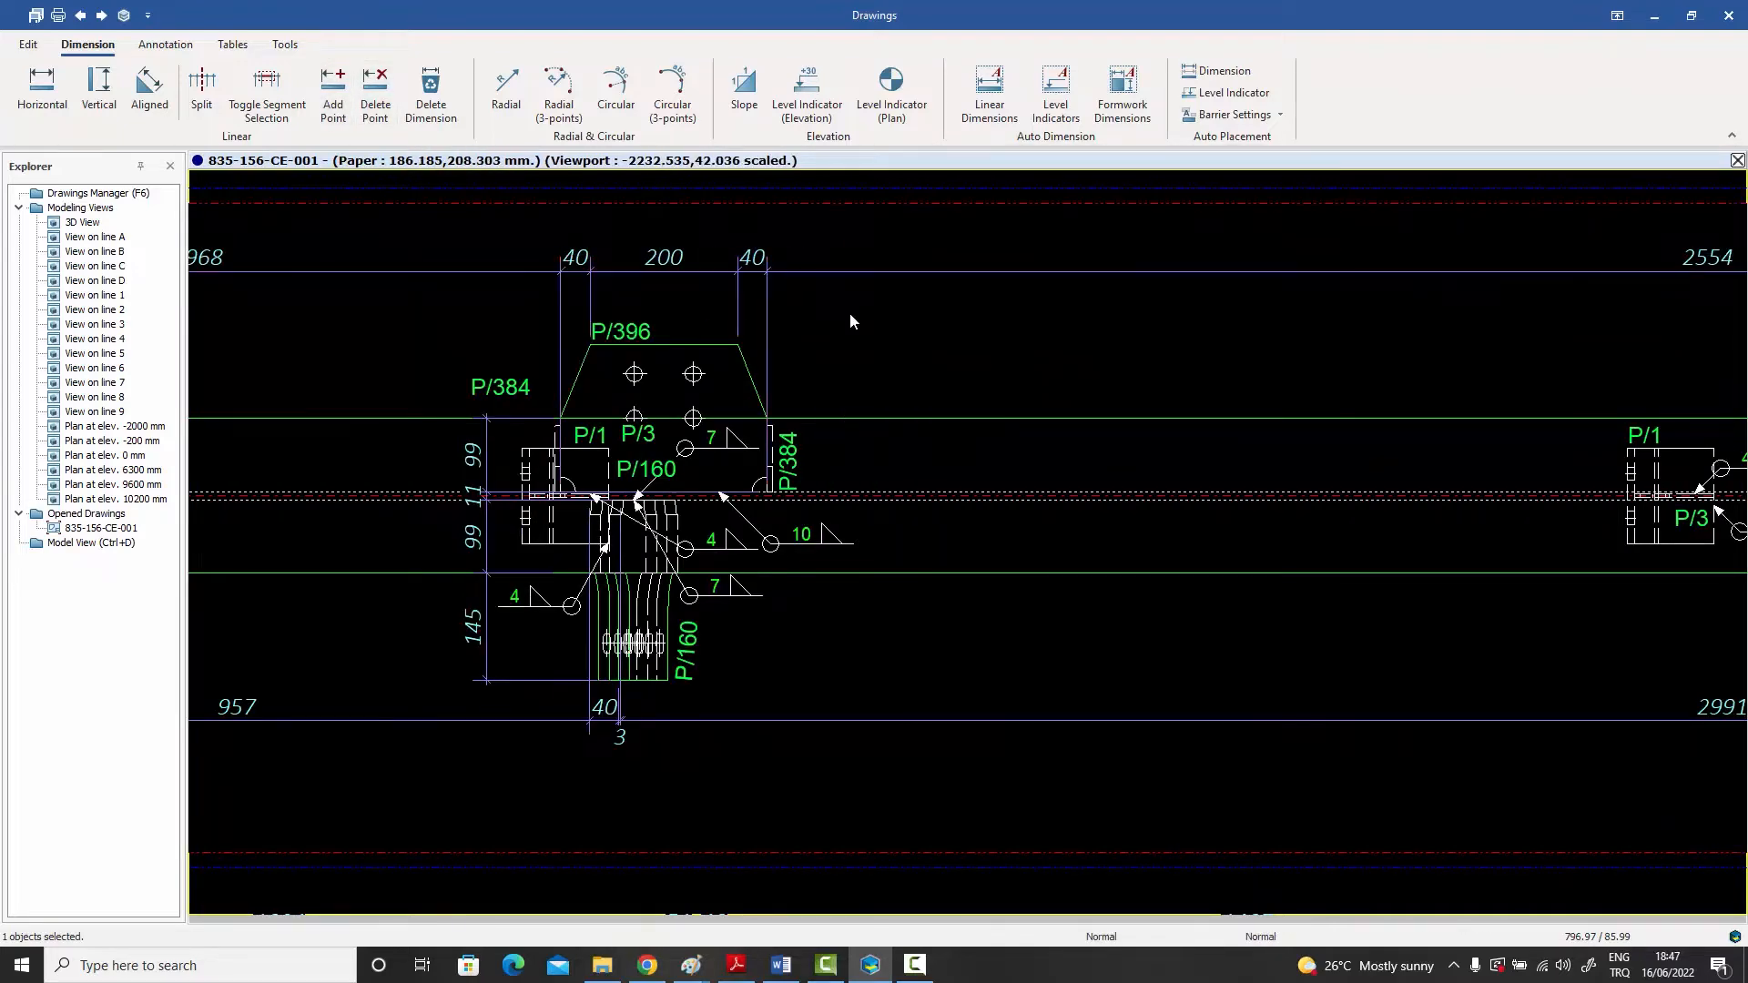
Step: Move the lower horizontal dimension chain of the main rafter view down, below the section line
scroll(849, 313, down, 1)
middle_drag(849, 313, 807, 303)
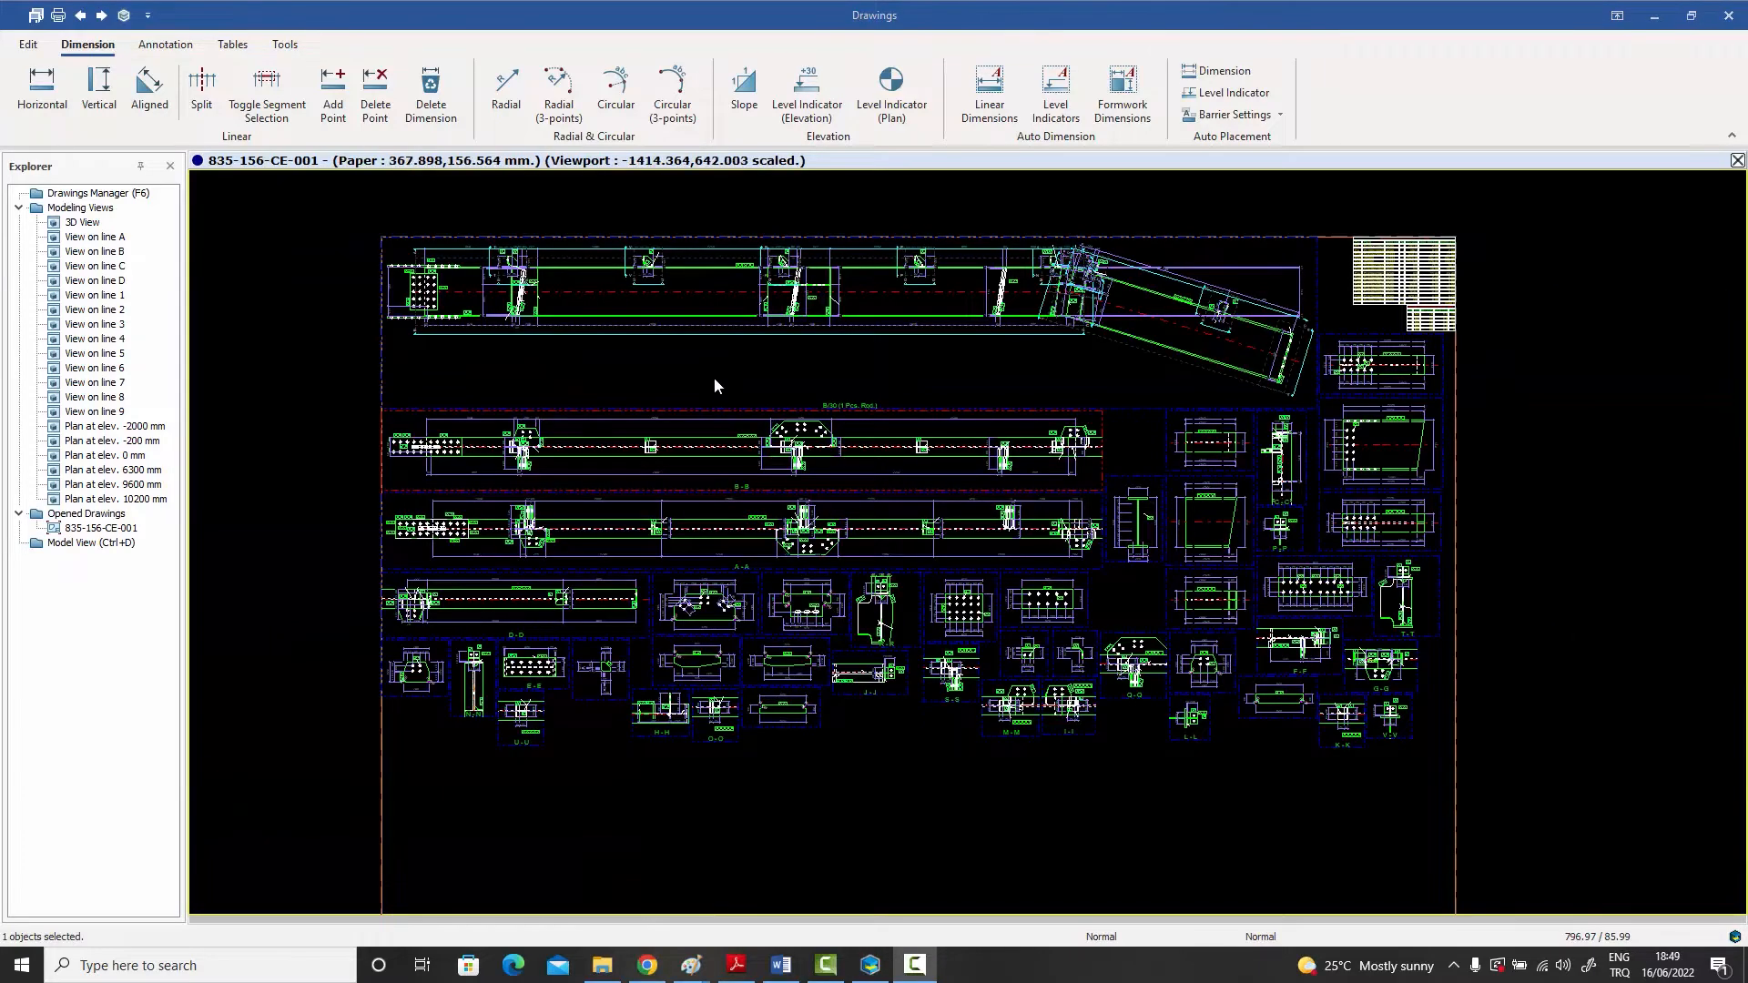
middle_drag(714, 379, 781, 432)
scroll(614, 299, up, 6)
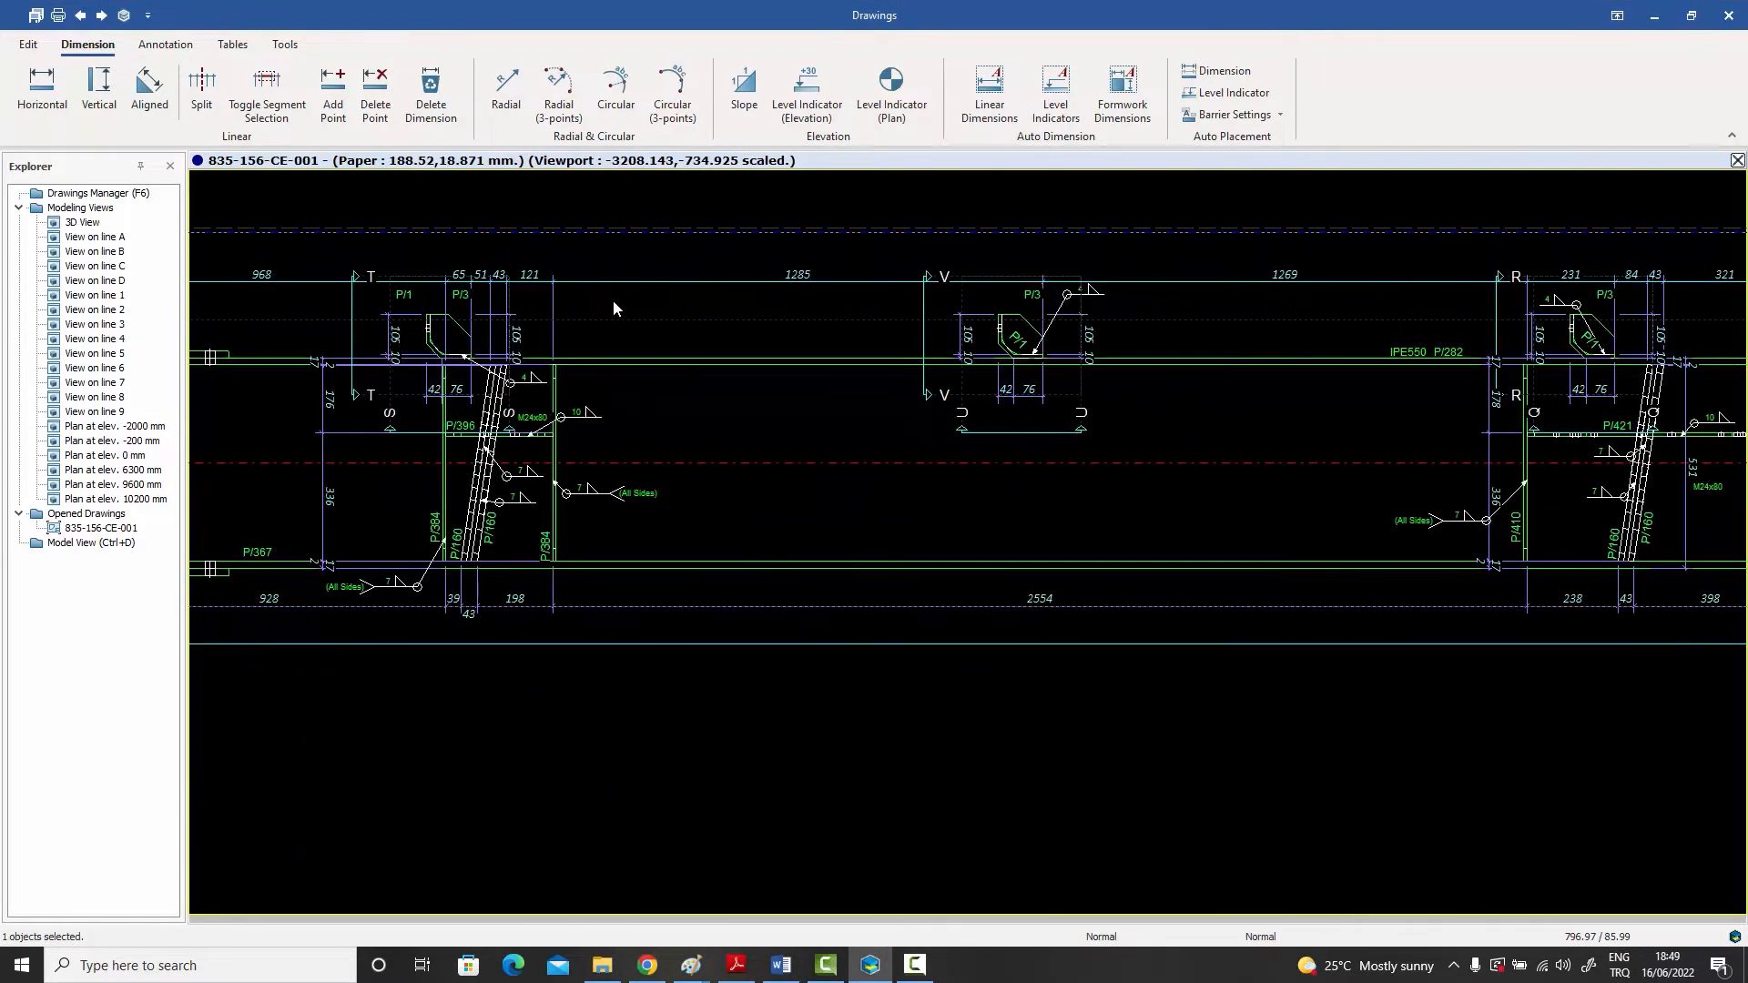
middle_drag(613, 299, 744, 354)
drag(874, 337, 866, 325)
scroll(866, 359, down, 2)
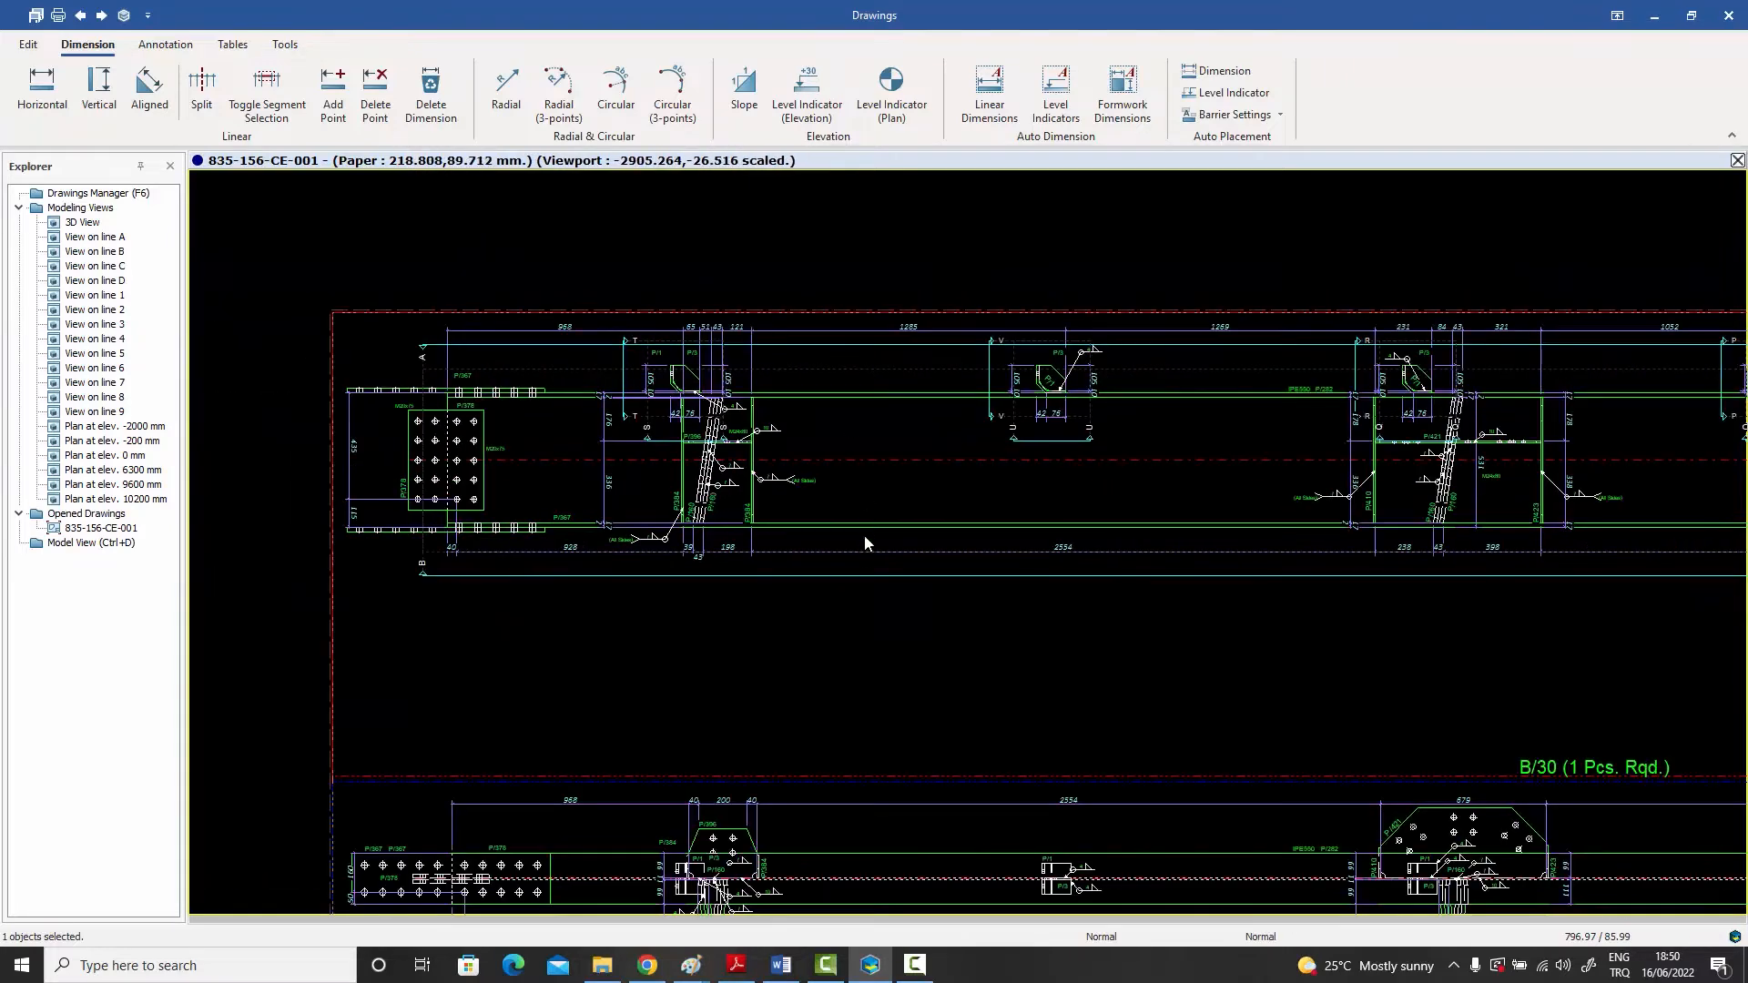
drag(882, 554, 882, 633)
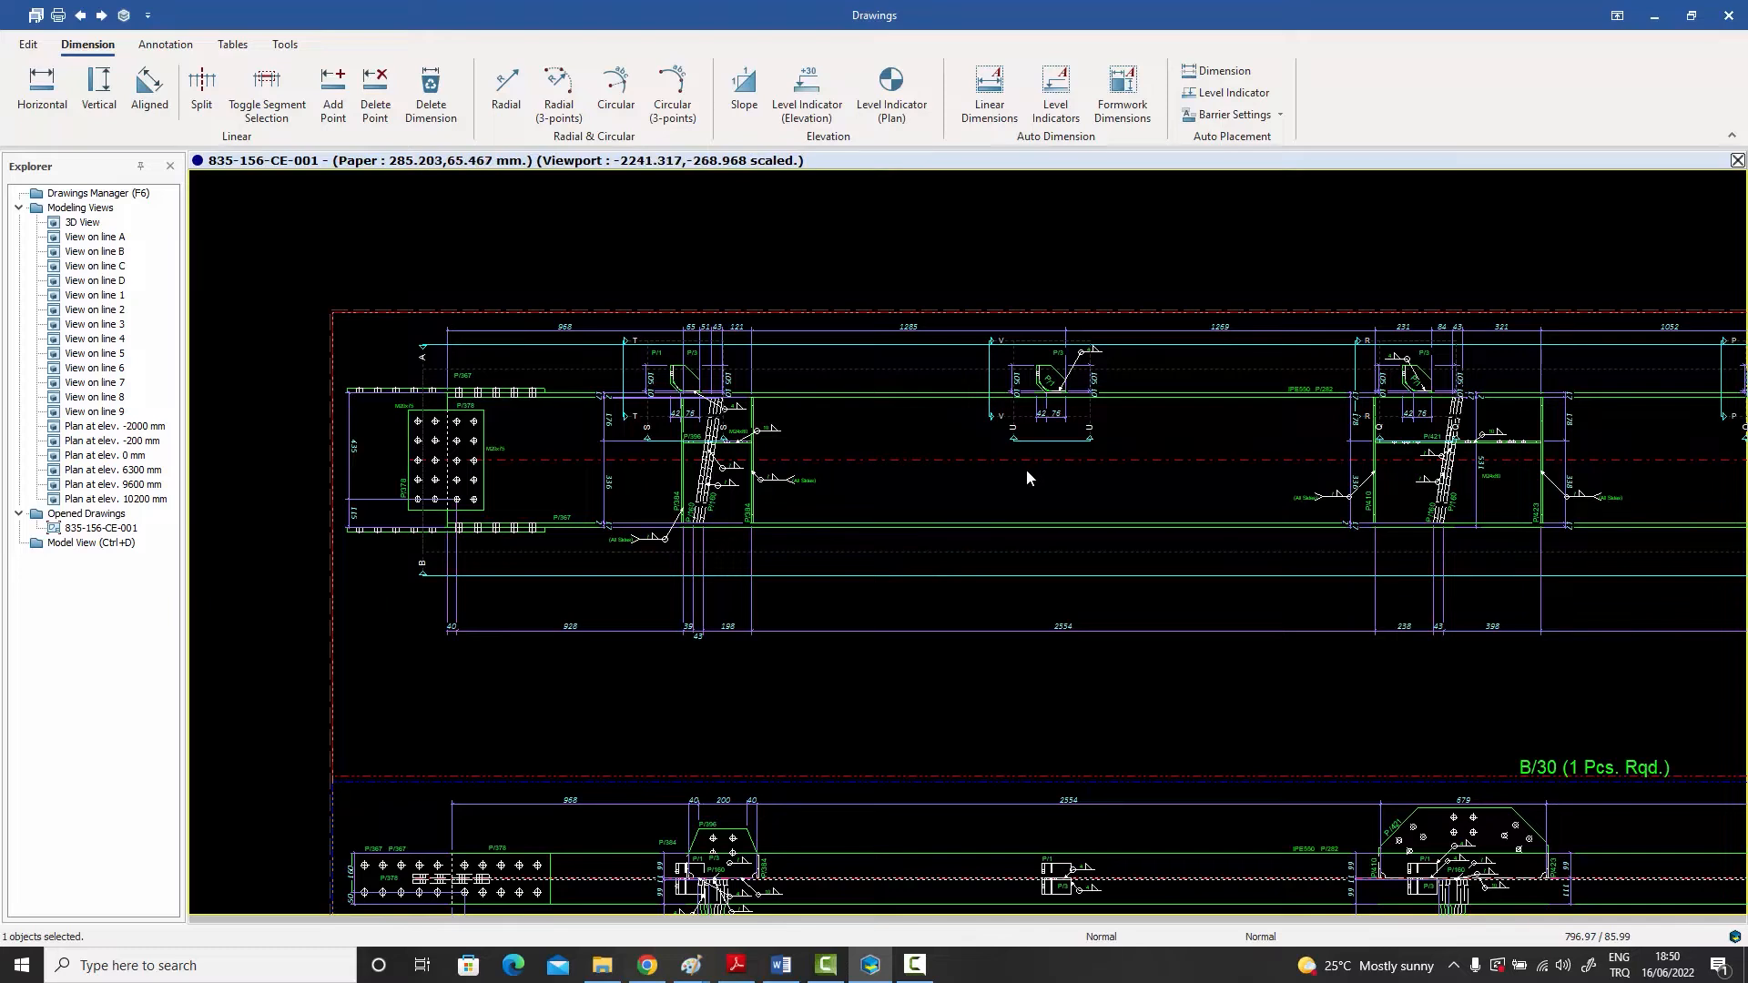
Step: Close drawing 835-156-CE-001 with its changes saved, and close the Drawings Manager to return to the 3D model
middle_drag(1133, 687, 1056, 655)
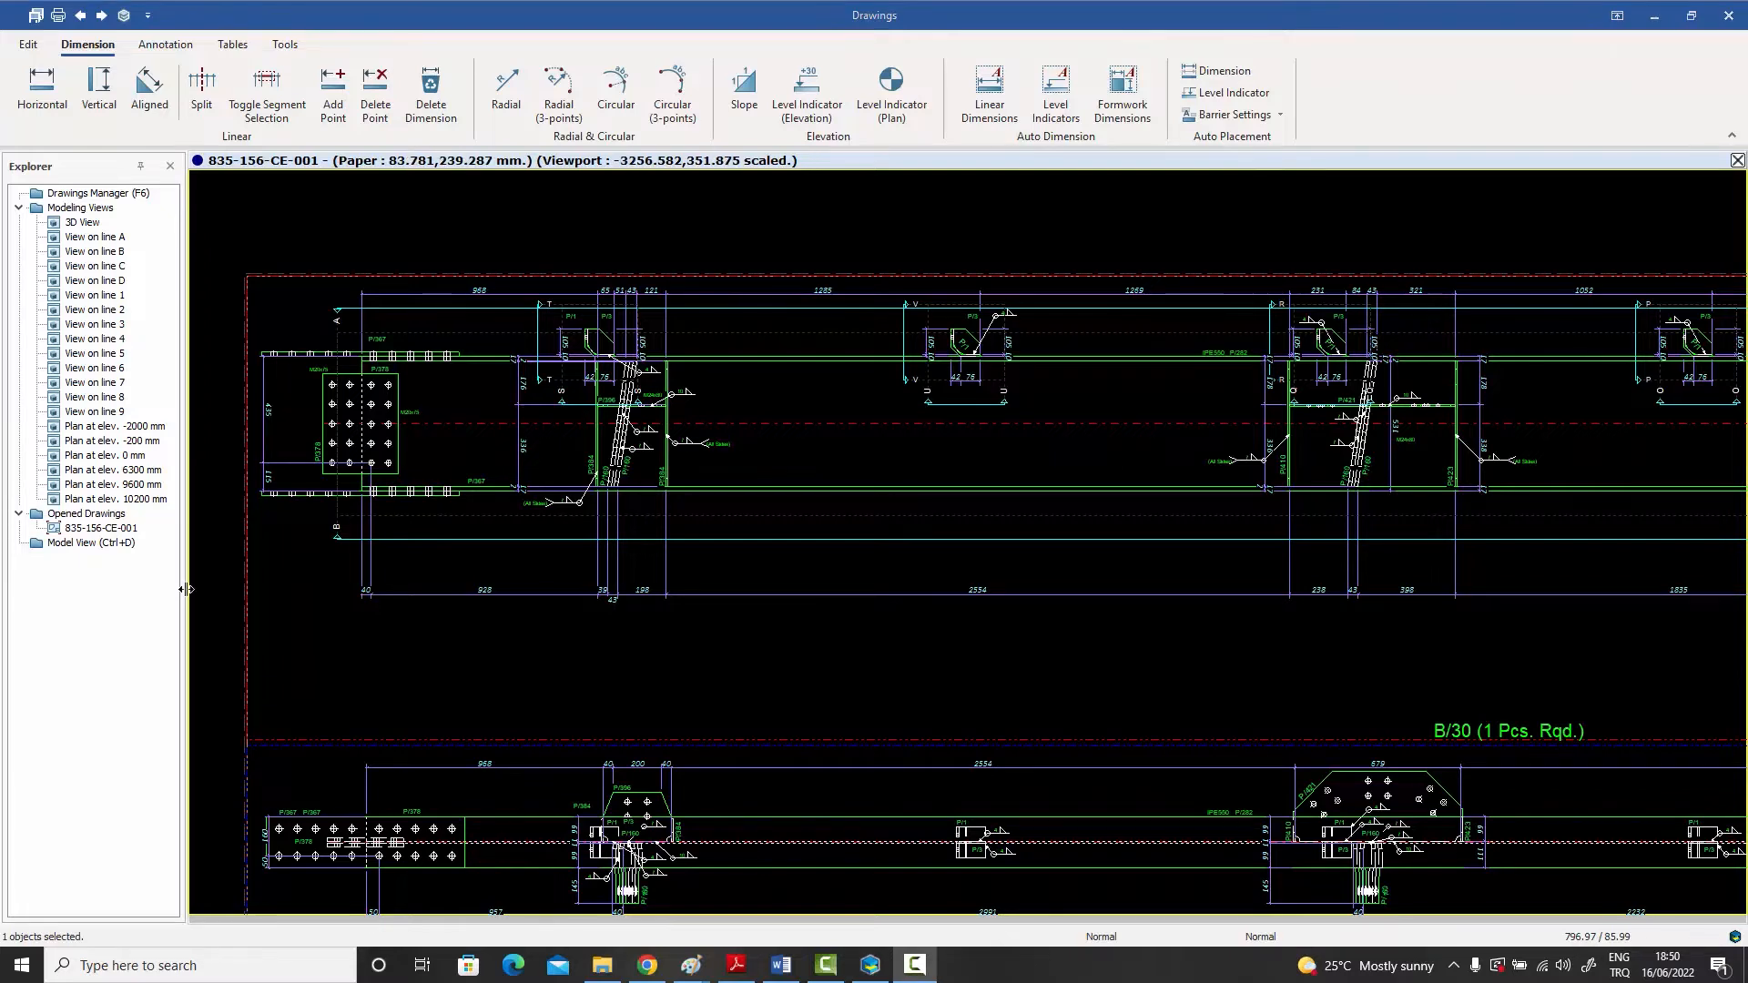
scroll(610, 554, down, 1)
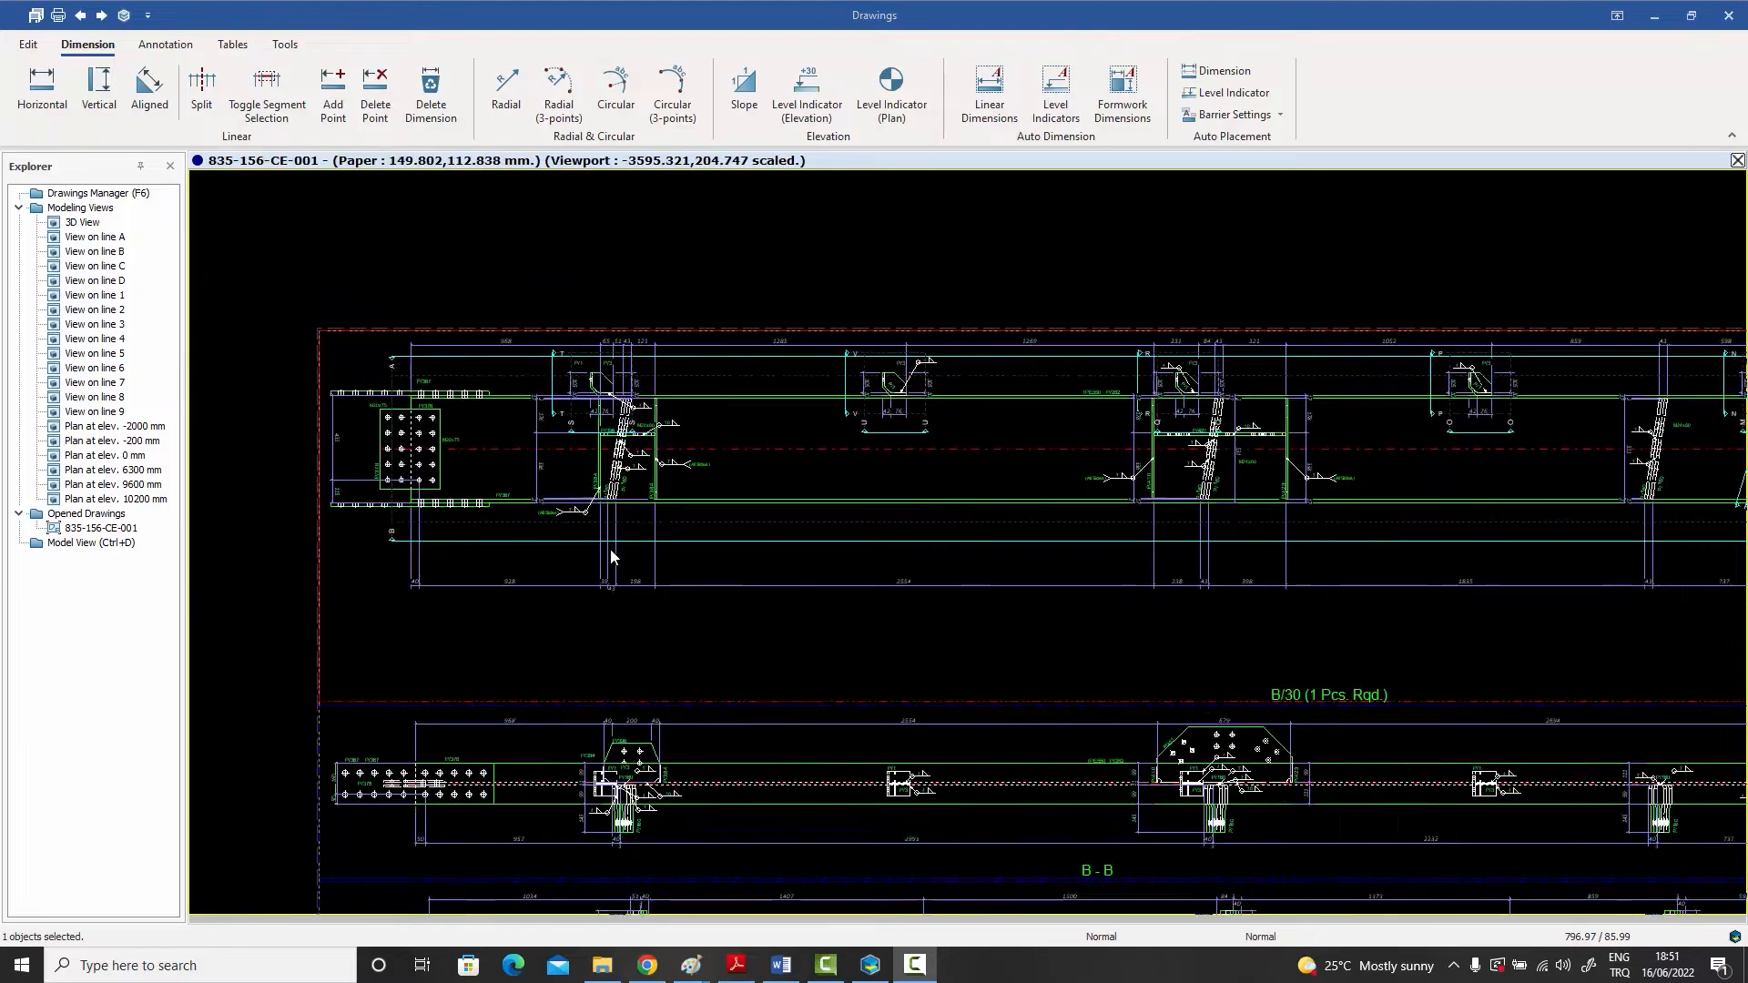
scroll(610, 555, down, 3)
middle_drag(668, 589, 589, 452)
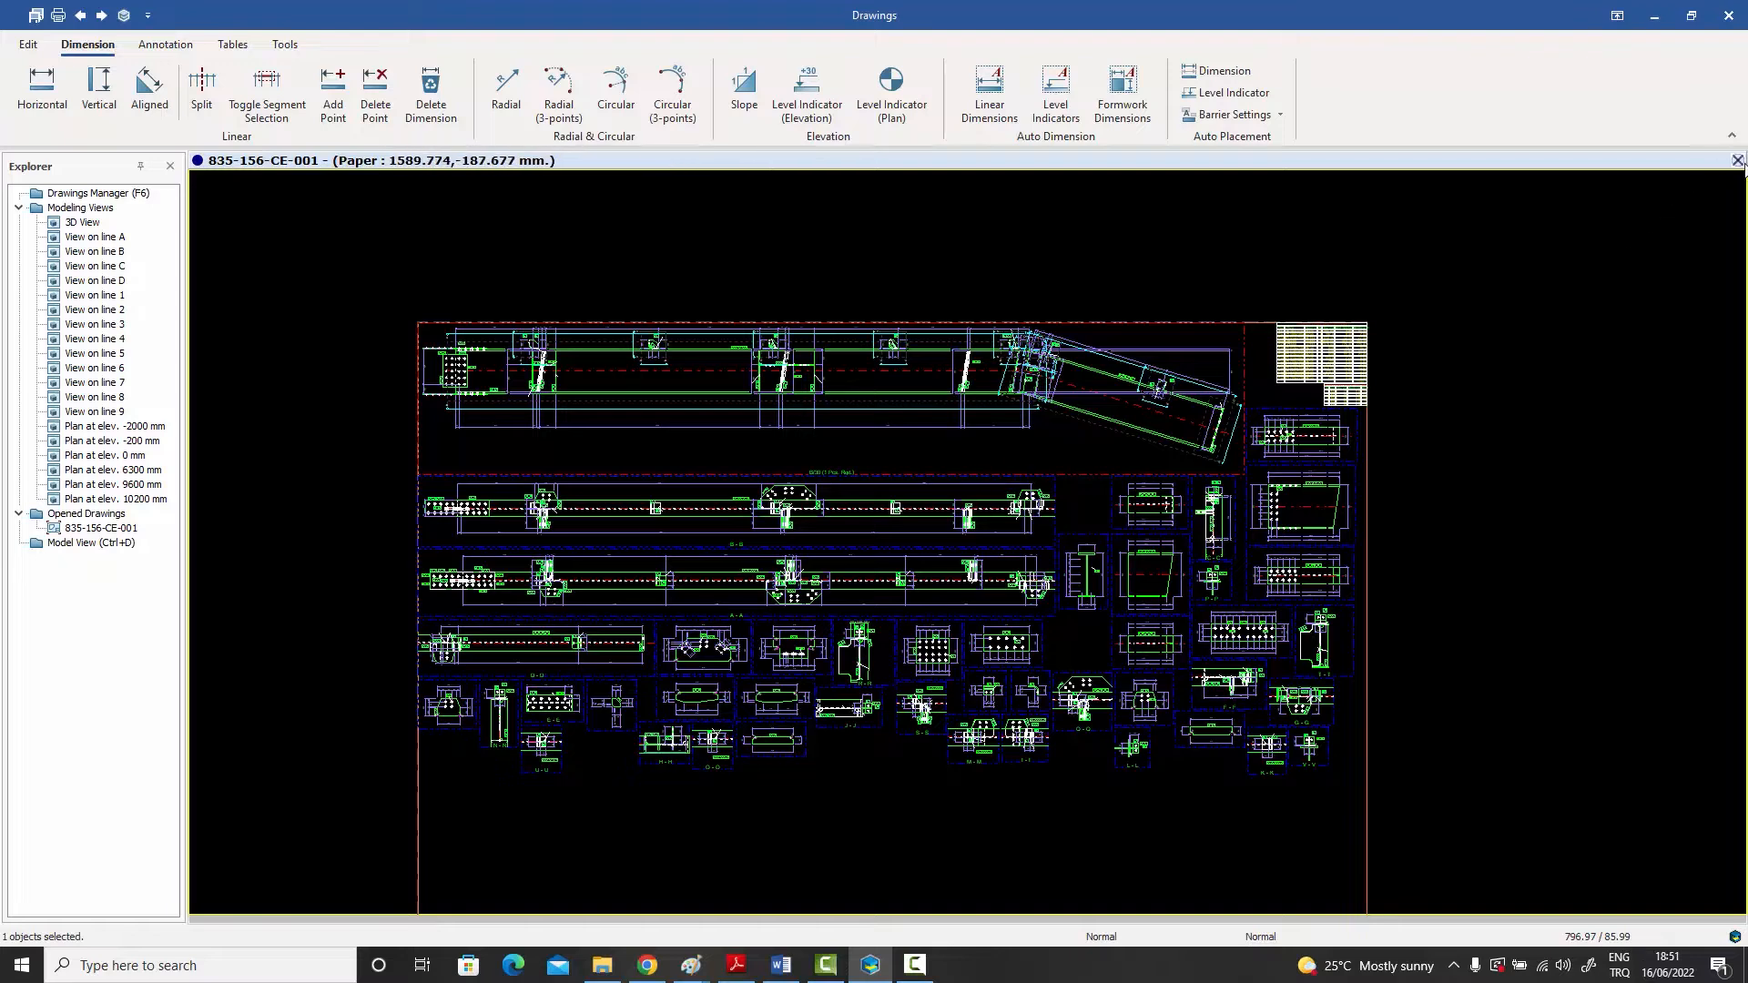
click(1738, 160)
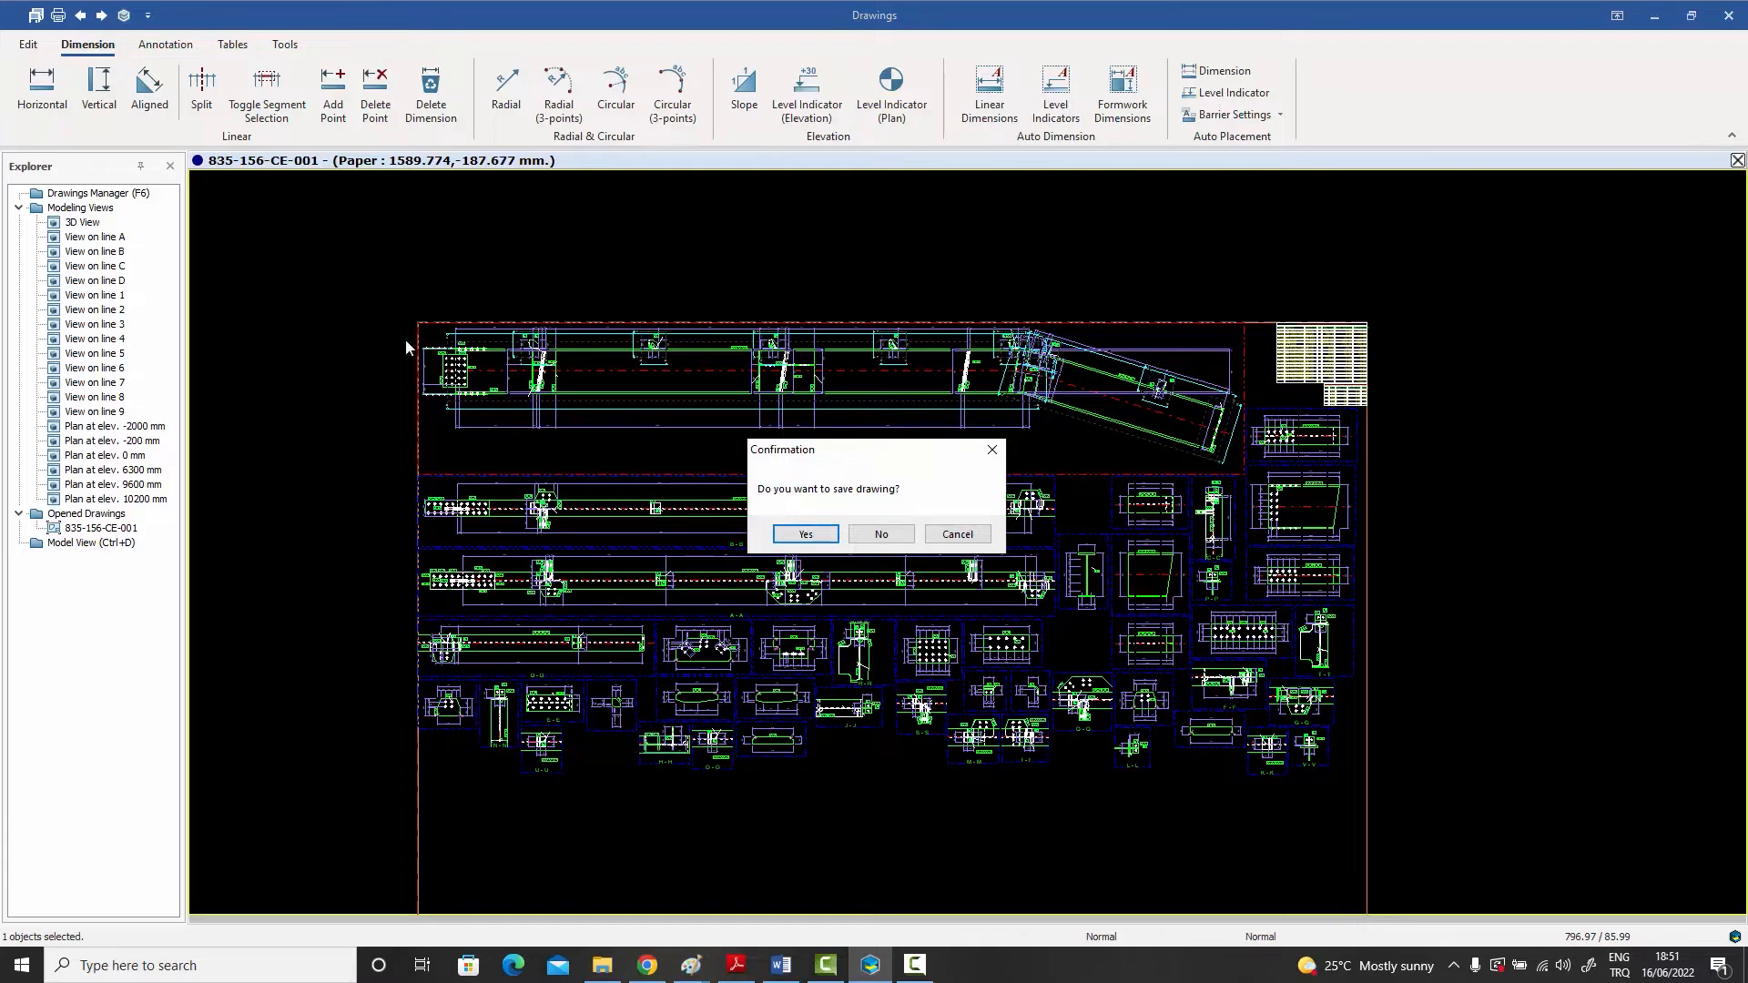
click(803, 535)
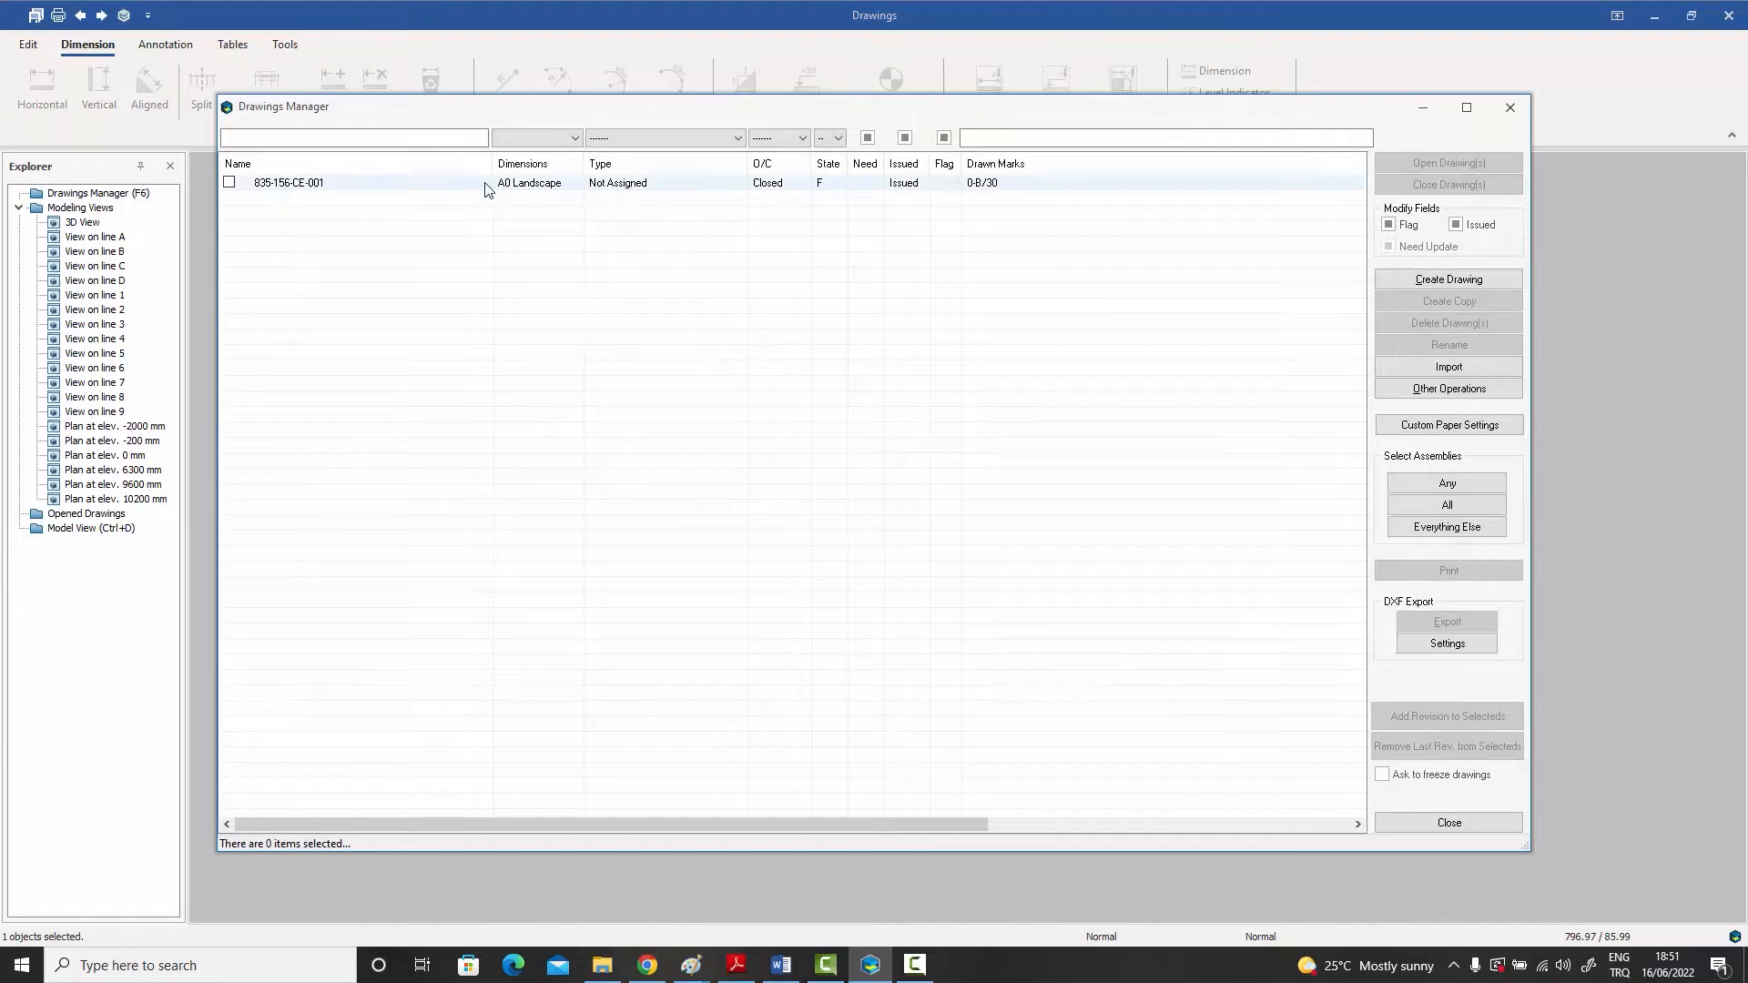
click(1509, 107)
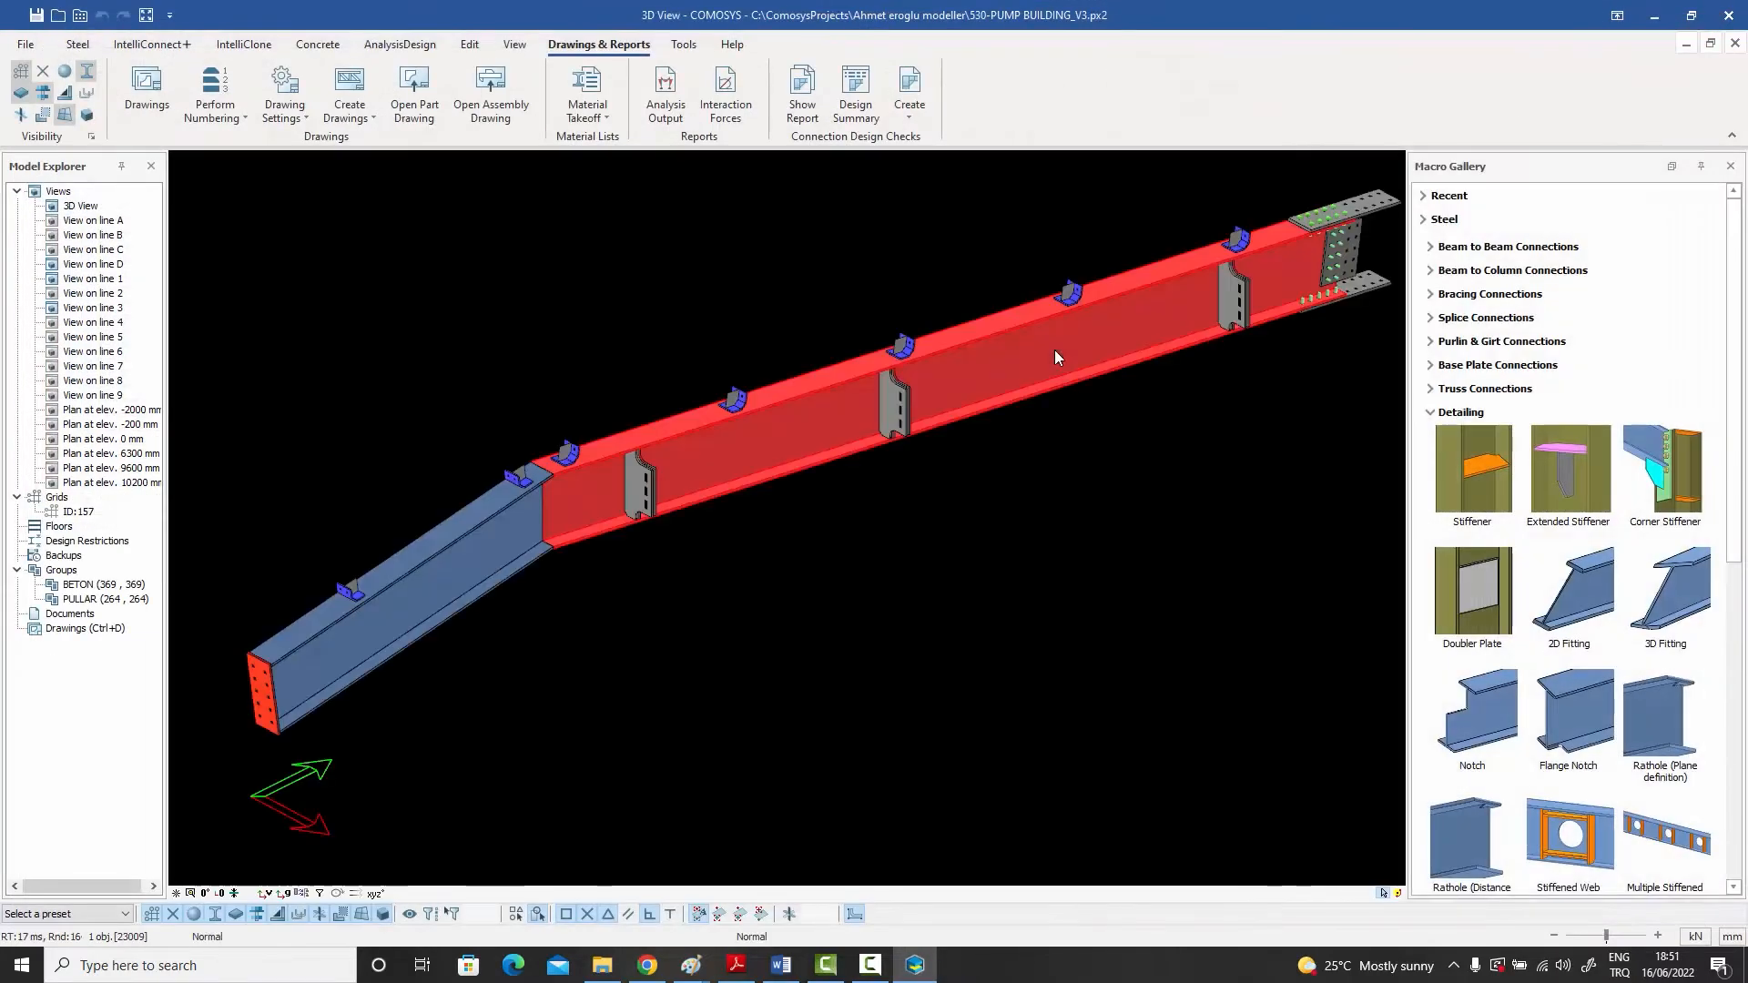
Step: Clear the beam selection and examine the rafter and its purlin cleats in the 3D view
click(786, 301)
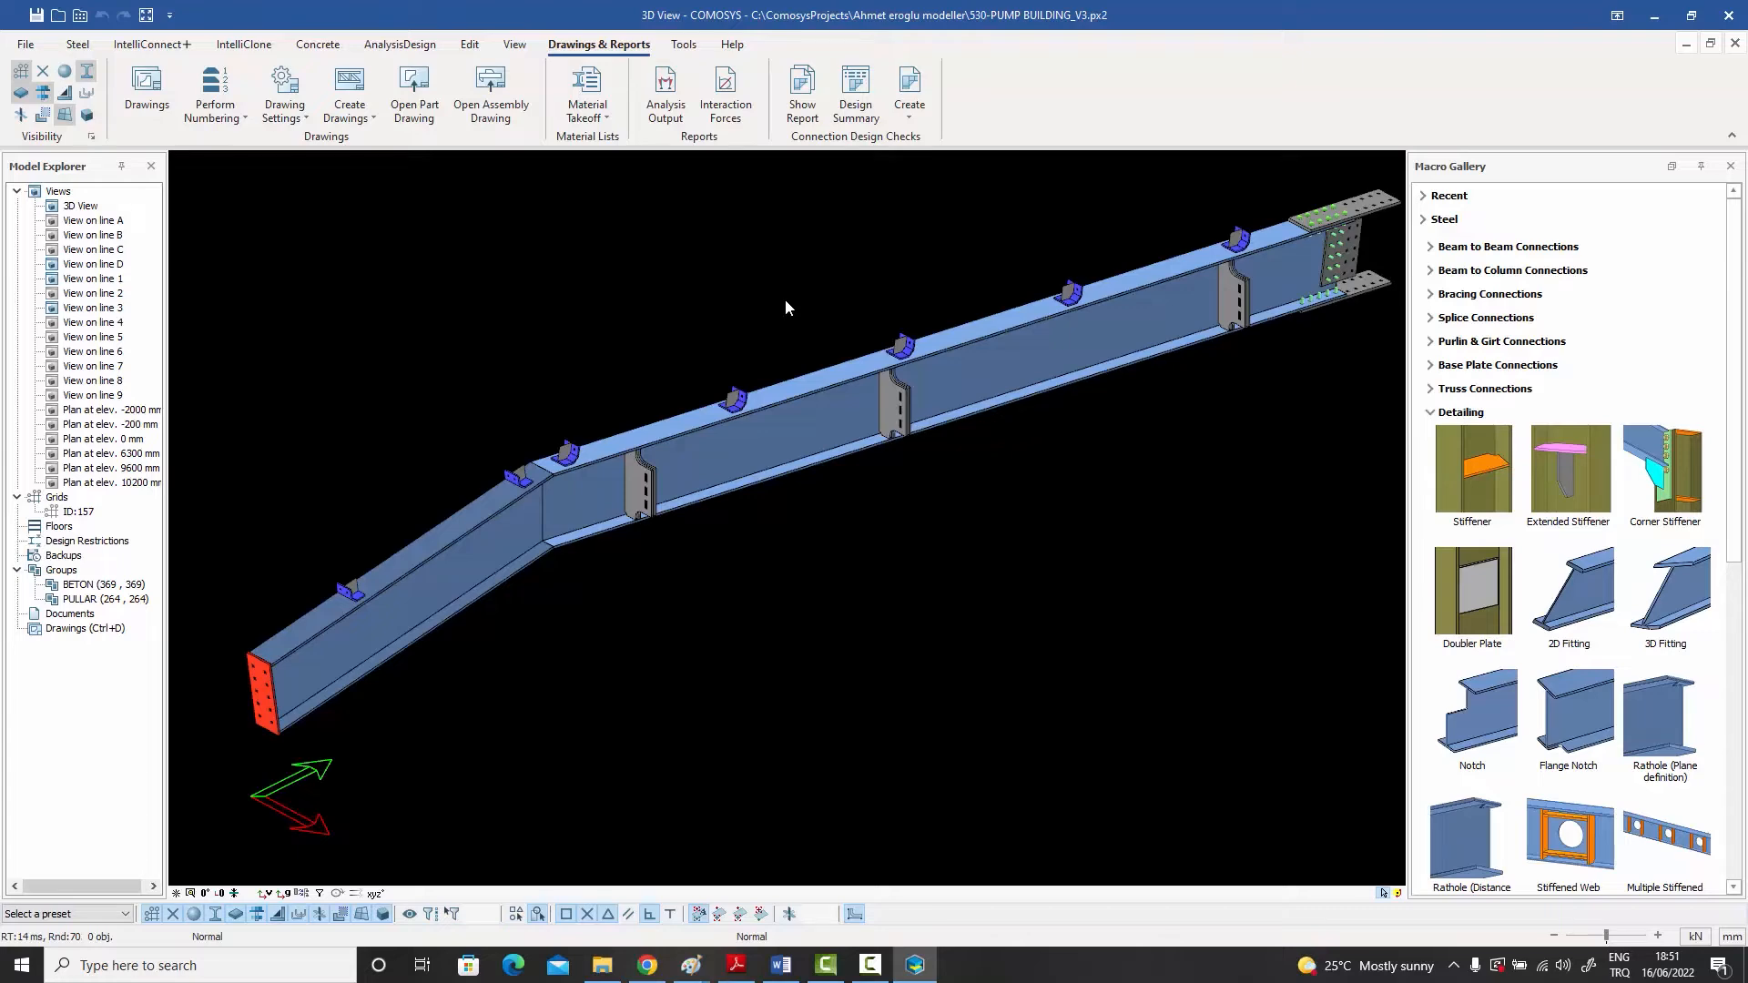
scroll(785, 308, up, 2)
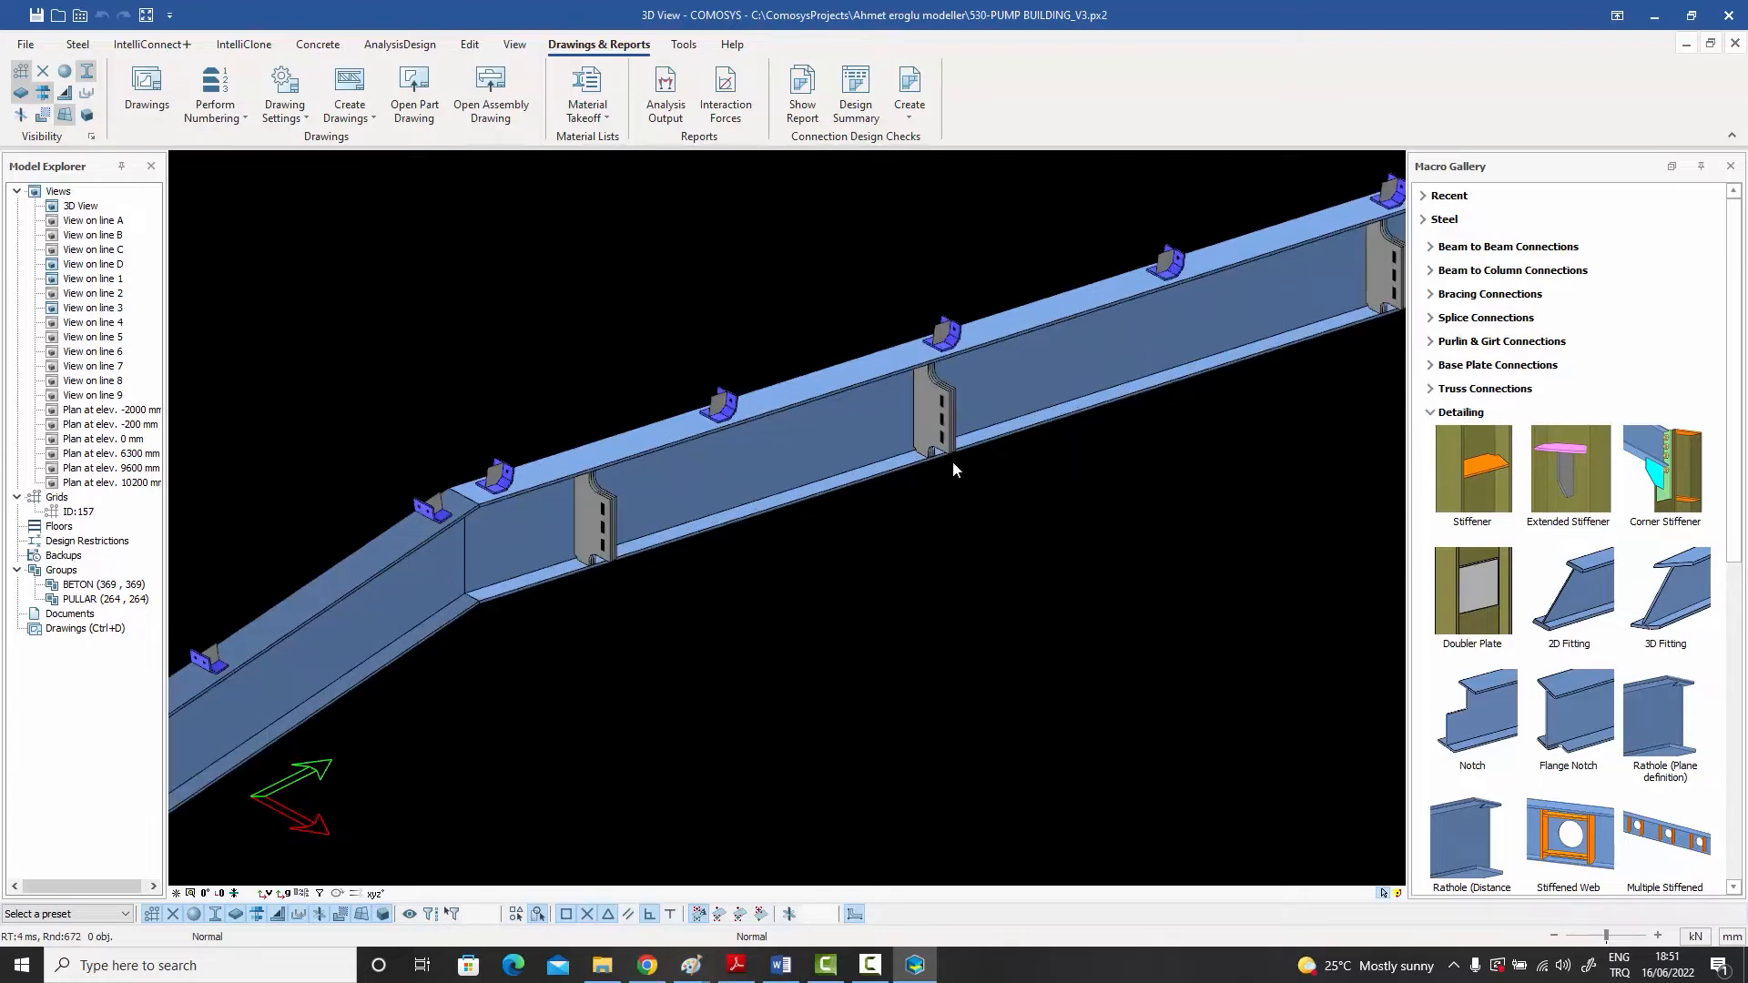
scroll(892, 435, down, 4)
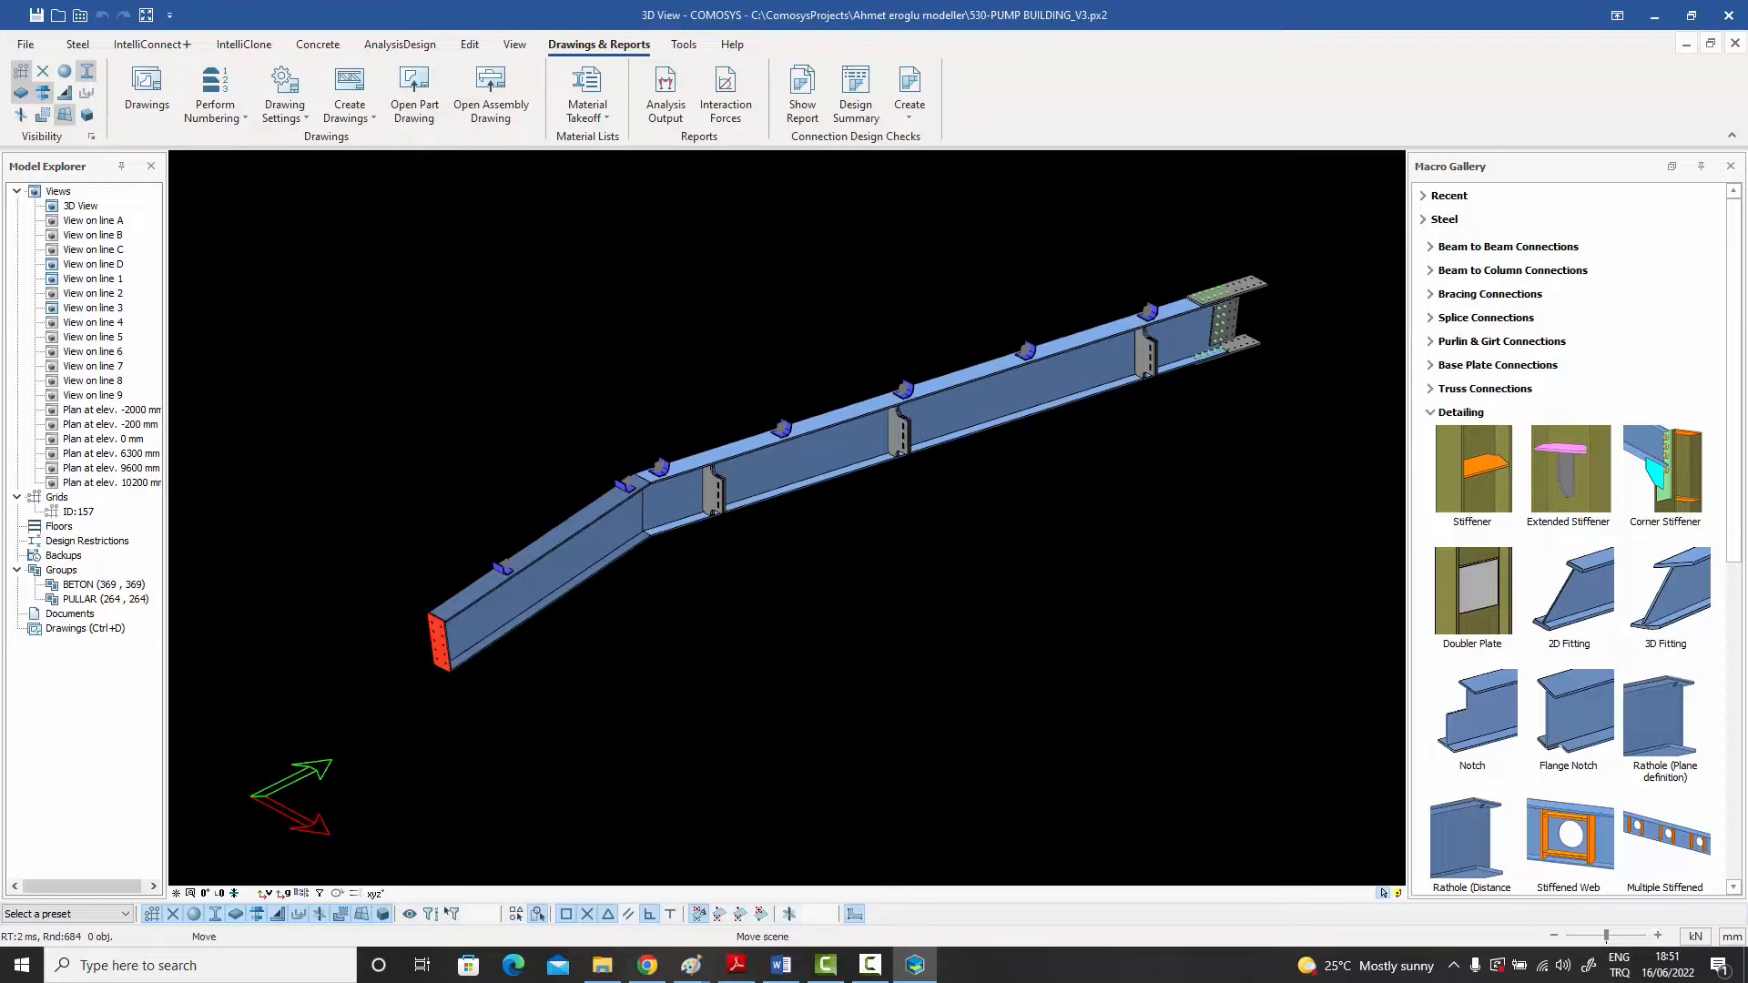
scroll(992, 397, up, 2)
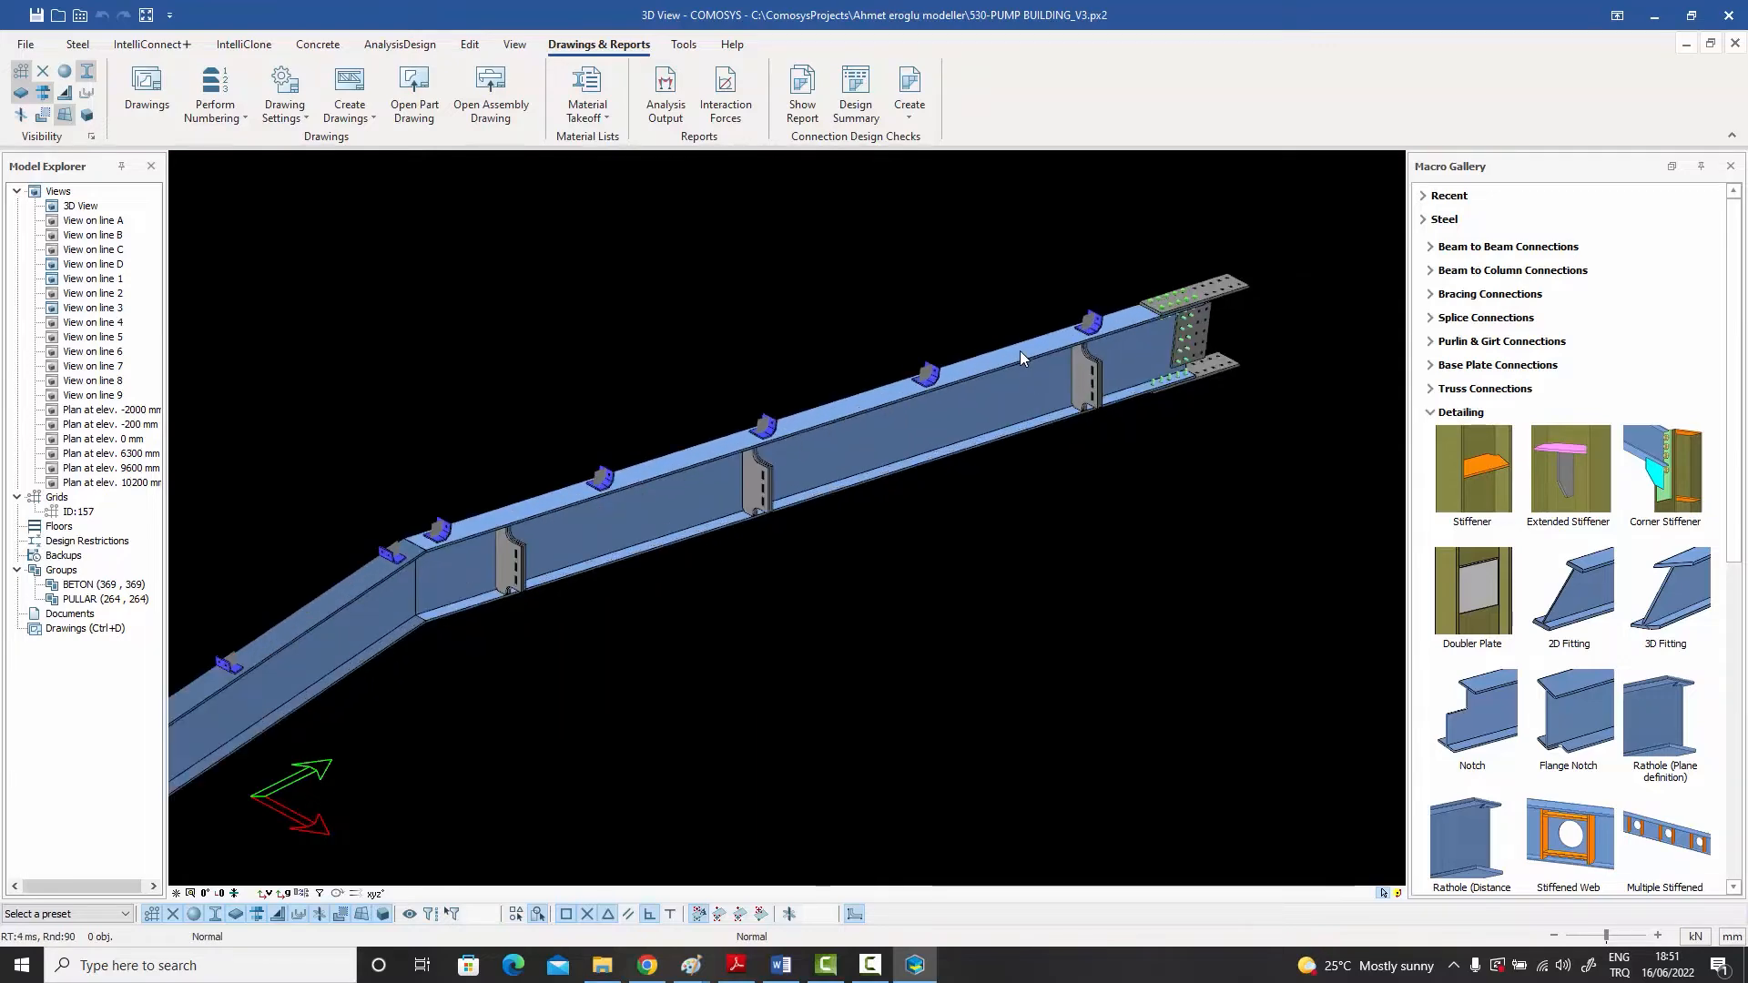
click(930, 386)
middle_drag(932, 393, 992, 463)
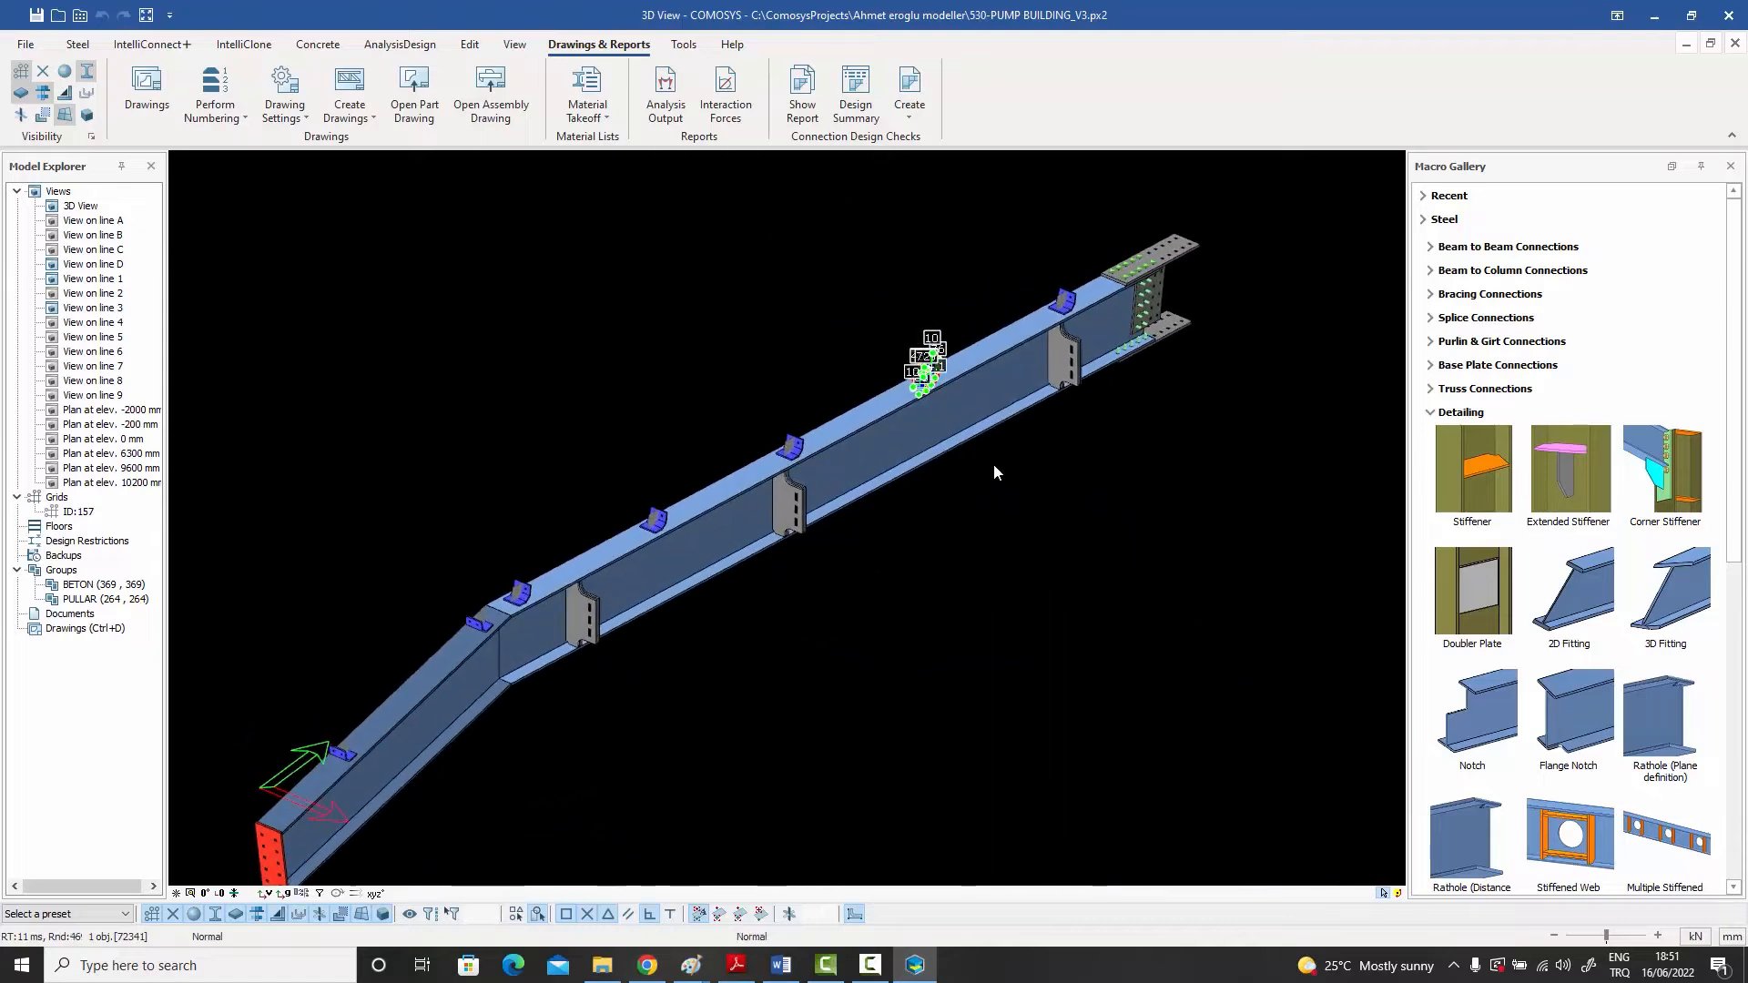
click(993, 463)
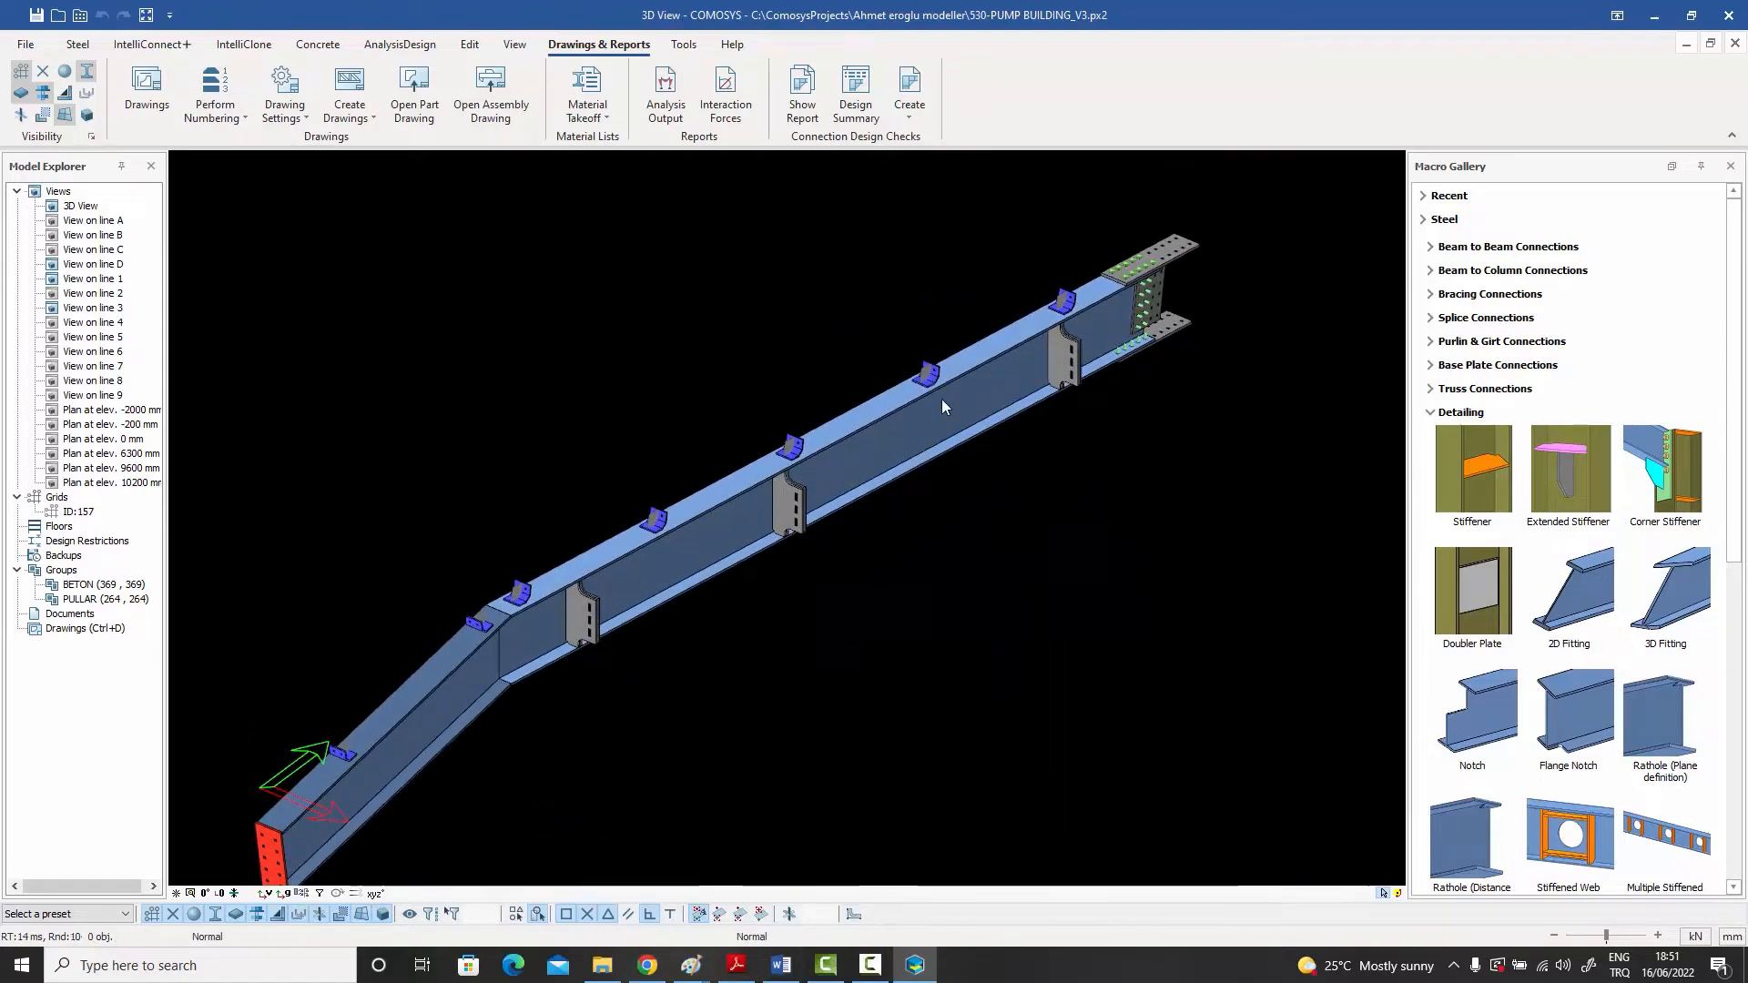
Step: Add a stiffener to the main rafter beam at a lower flange point between the two slotted plates nearest the splice
scroll(985, 428, up, 5)
middle_drag(989, 452, 867, 527)
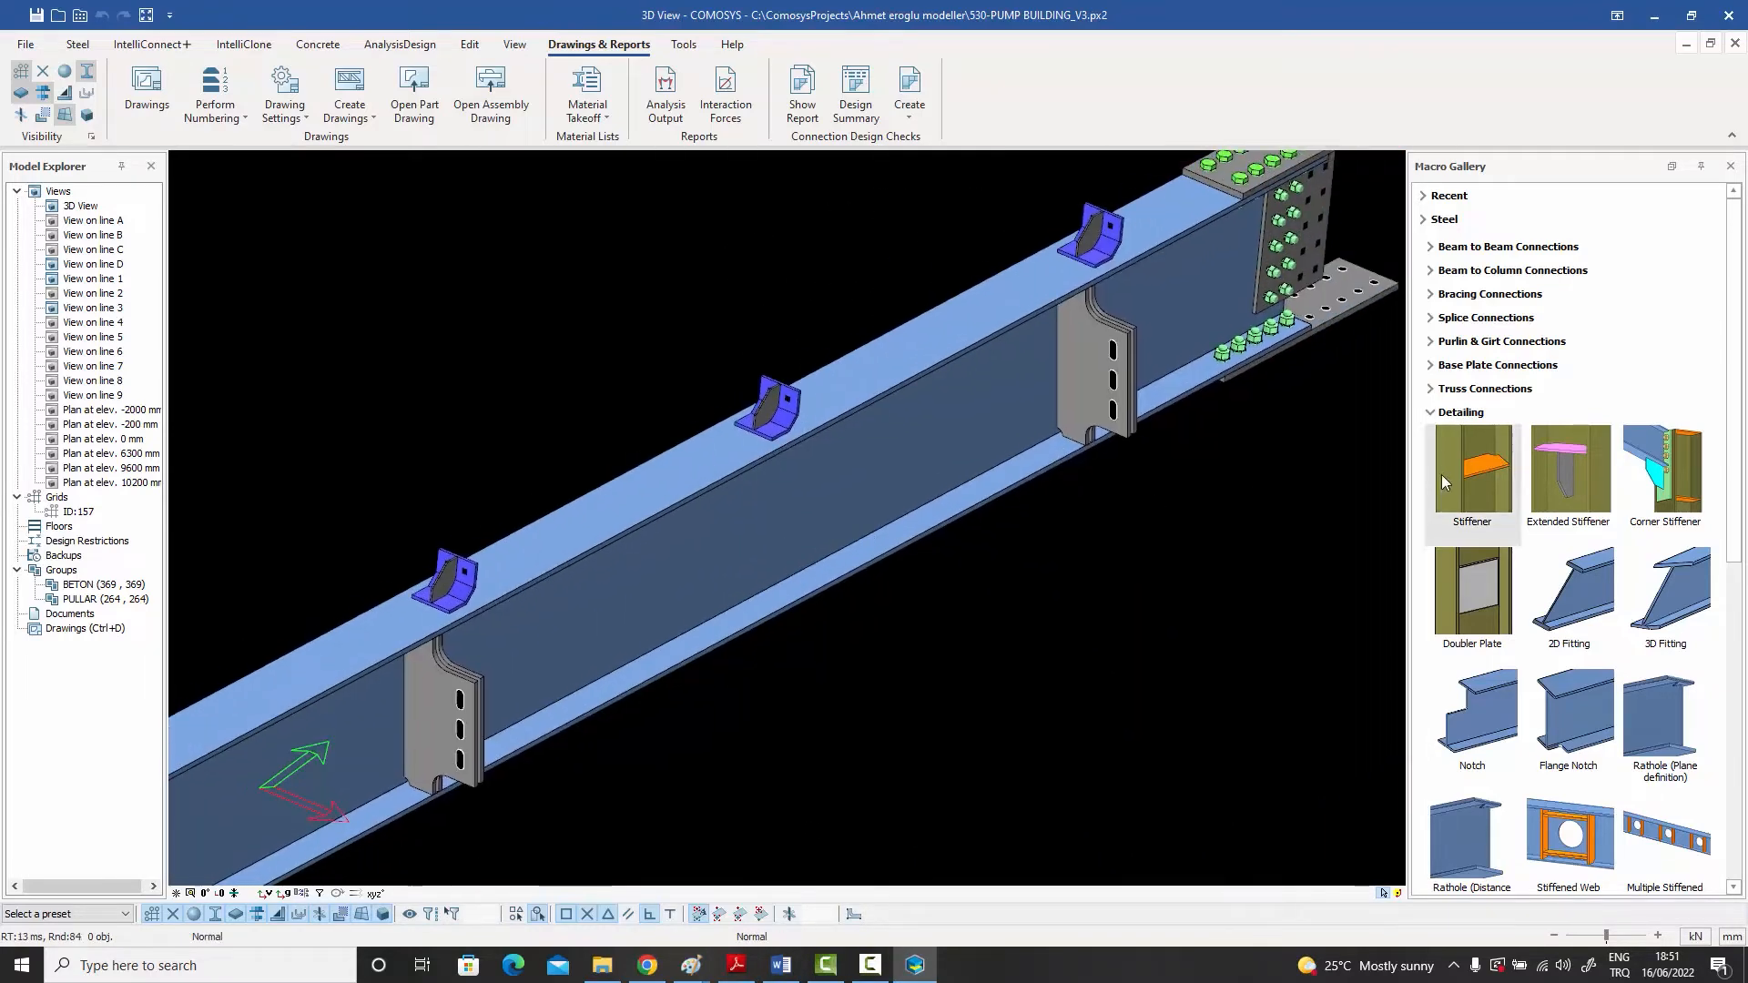
click(1491, 470)
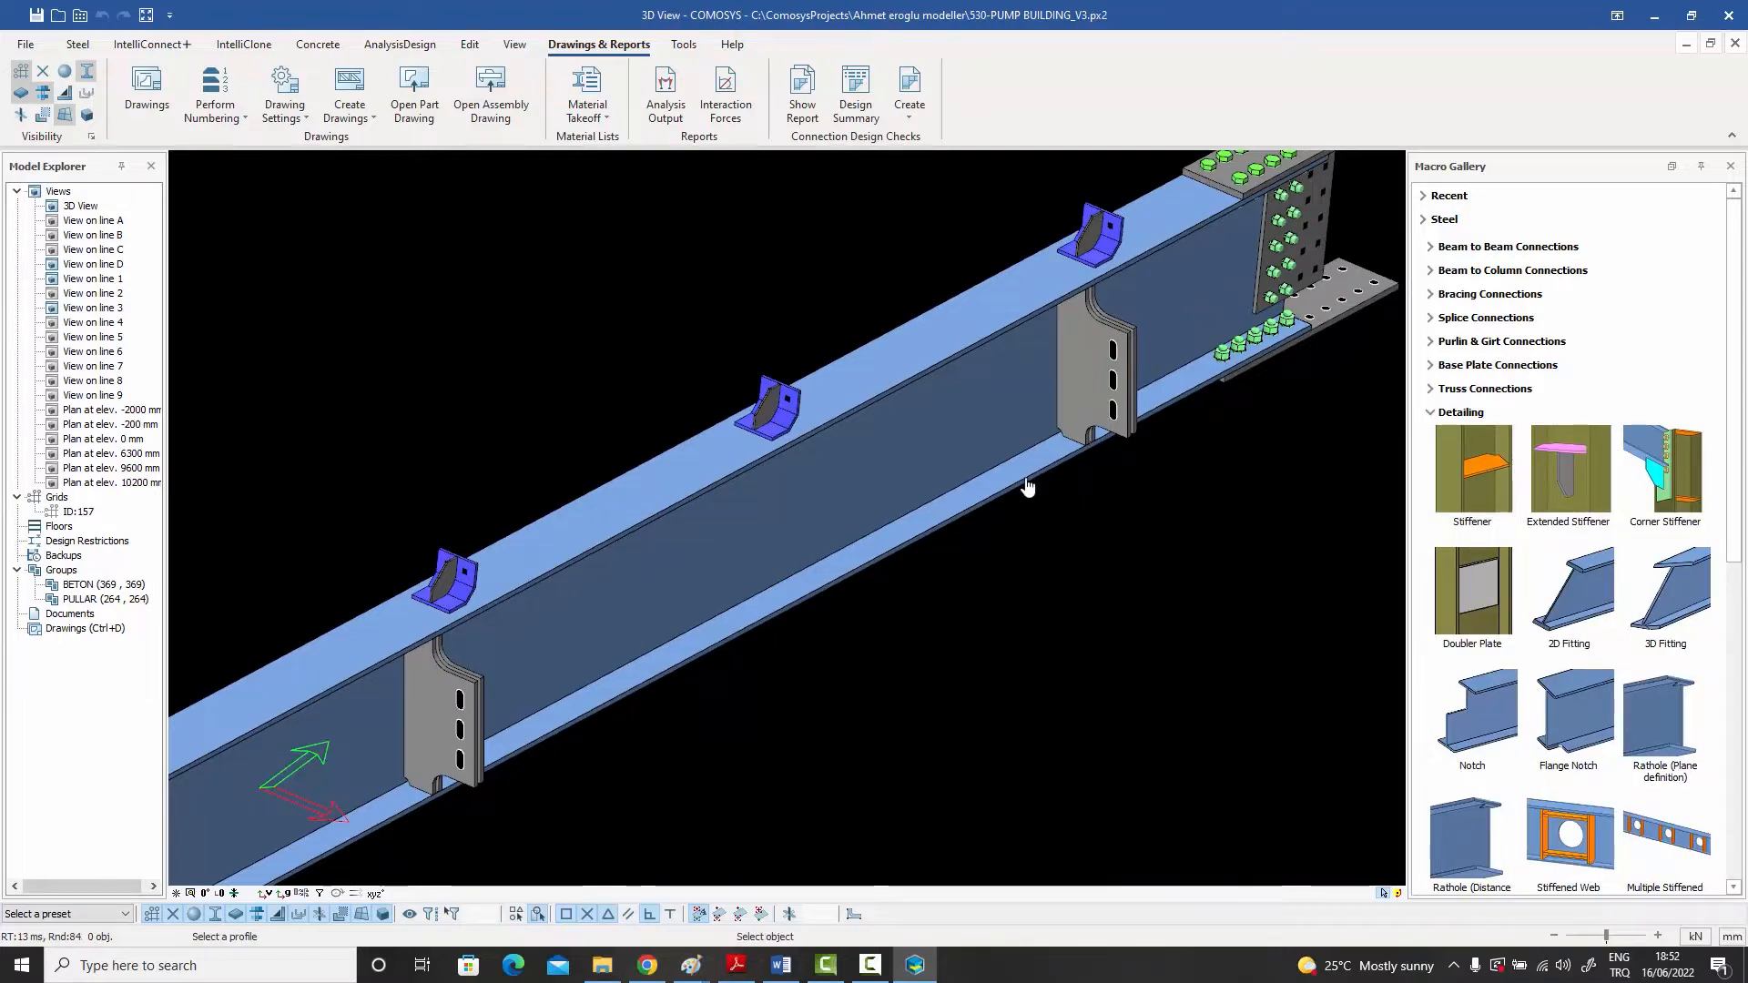
click(970, 512)
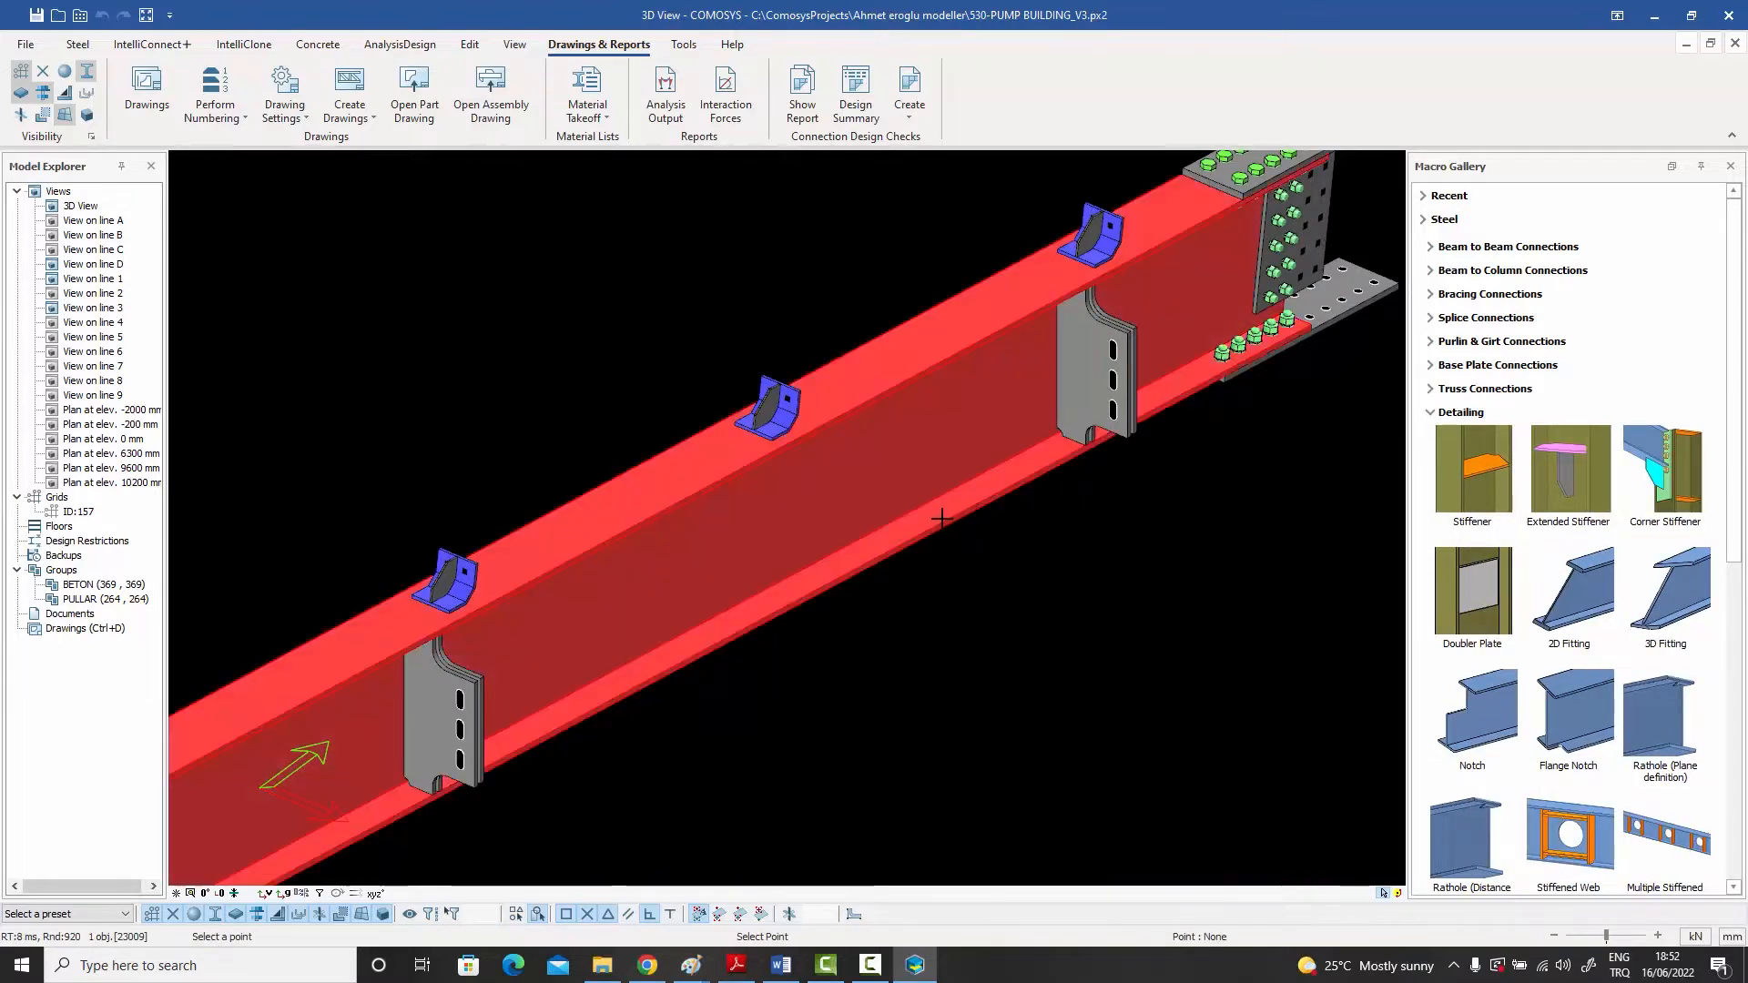
click(951, 510)
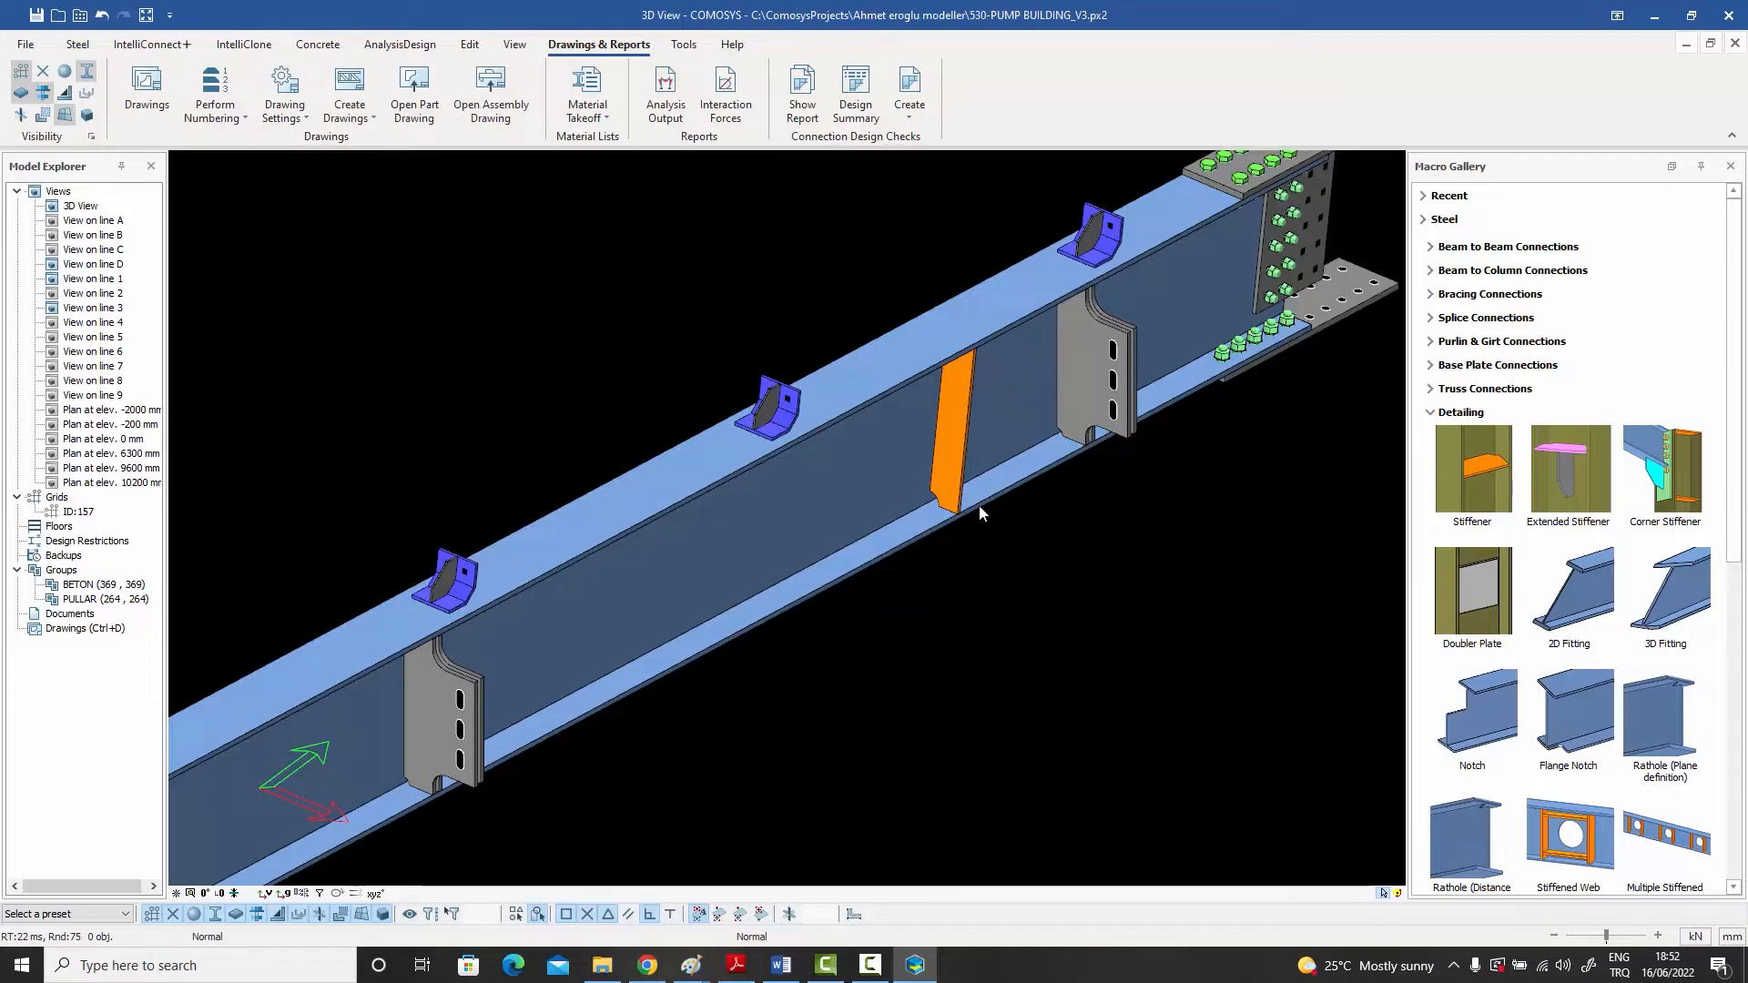
Step: Renumber the model for groups 0 and 2 with the existing numbering options, and close the numbering dialog
scroll(979, 510, down, 2)
scroll(1068, 381, down, 2)
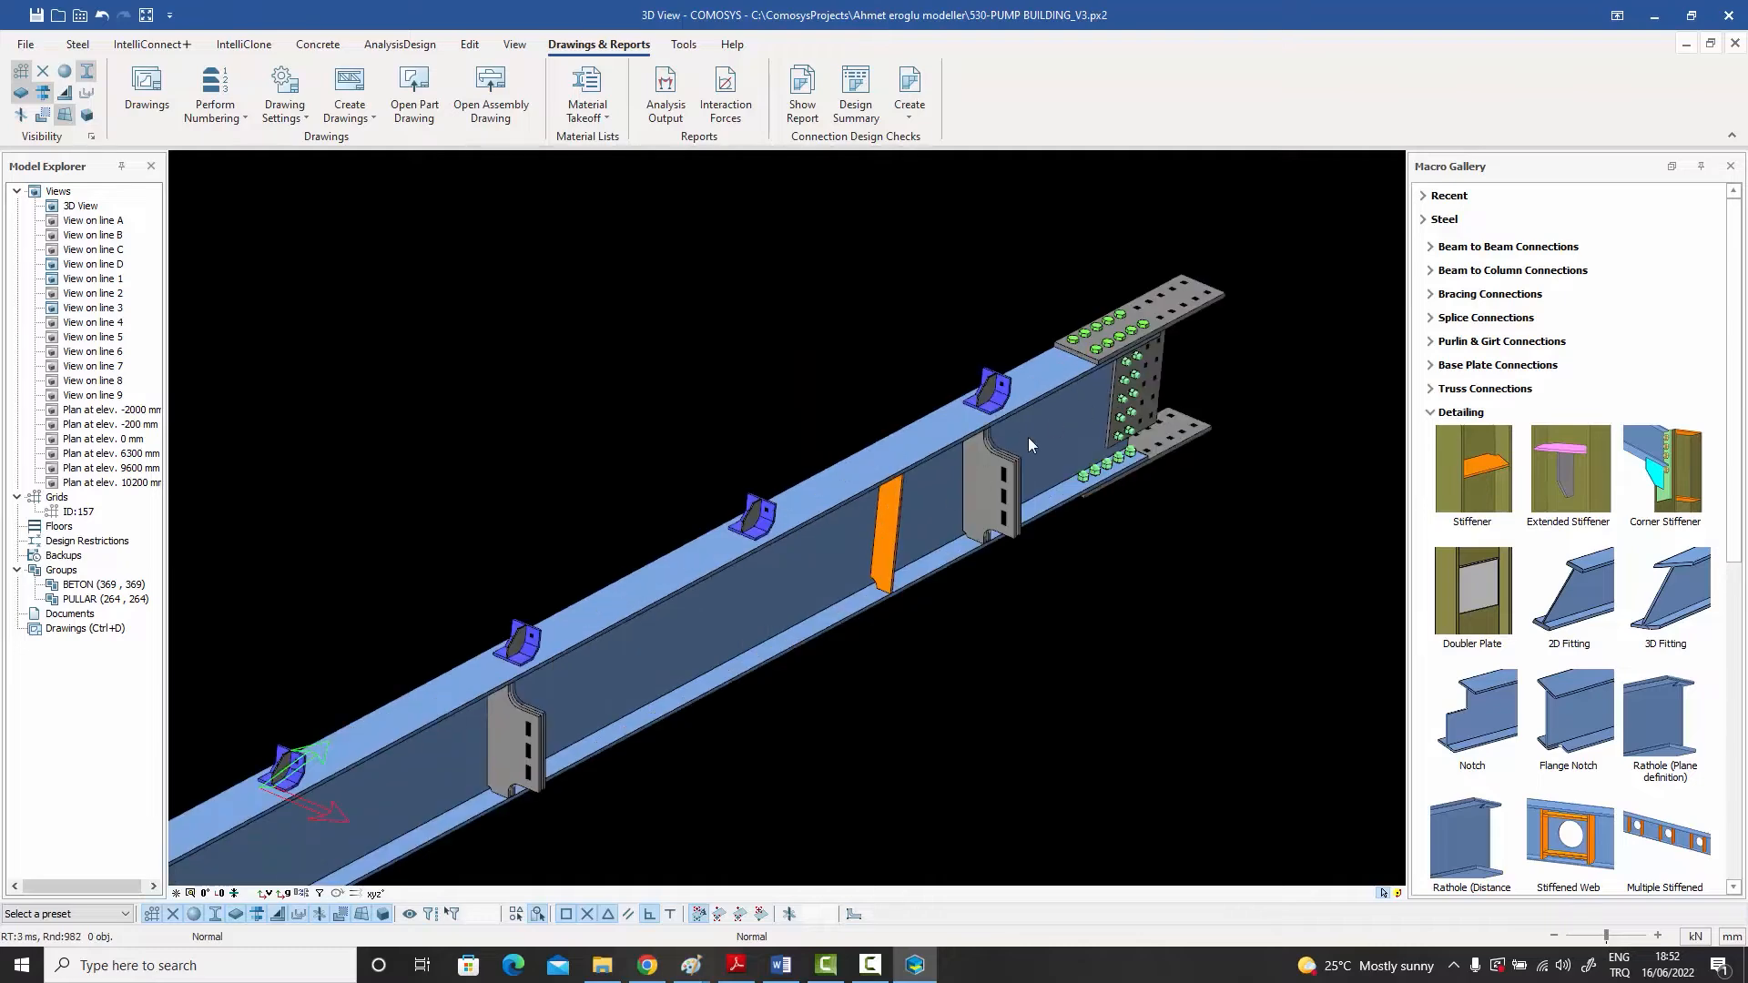
scroll(1180, 316, up, 2)
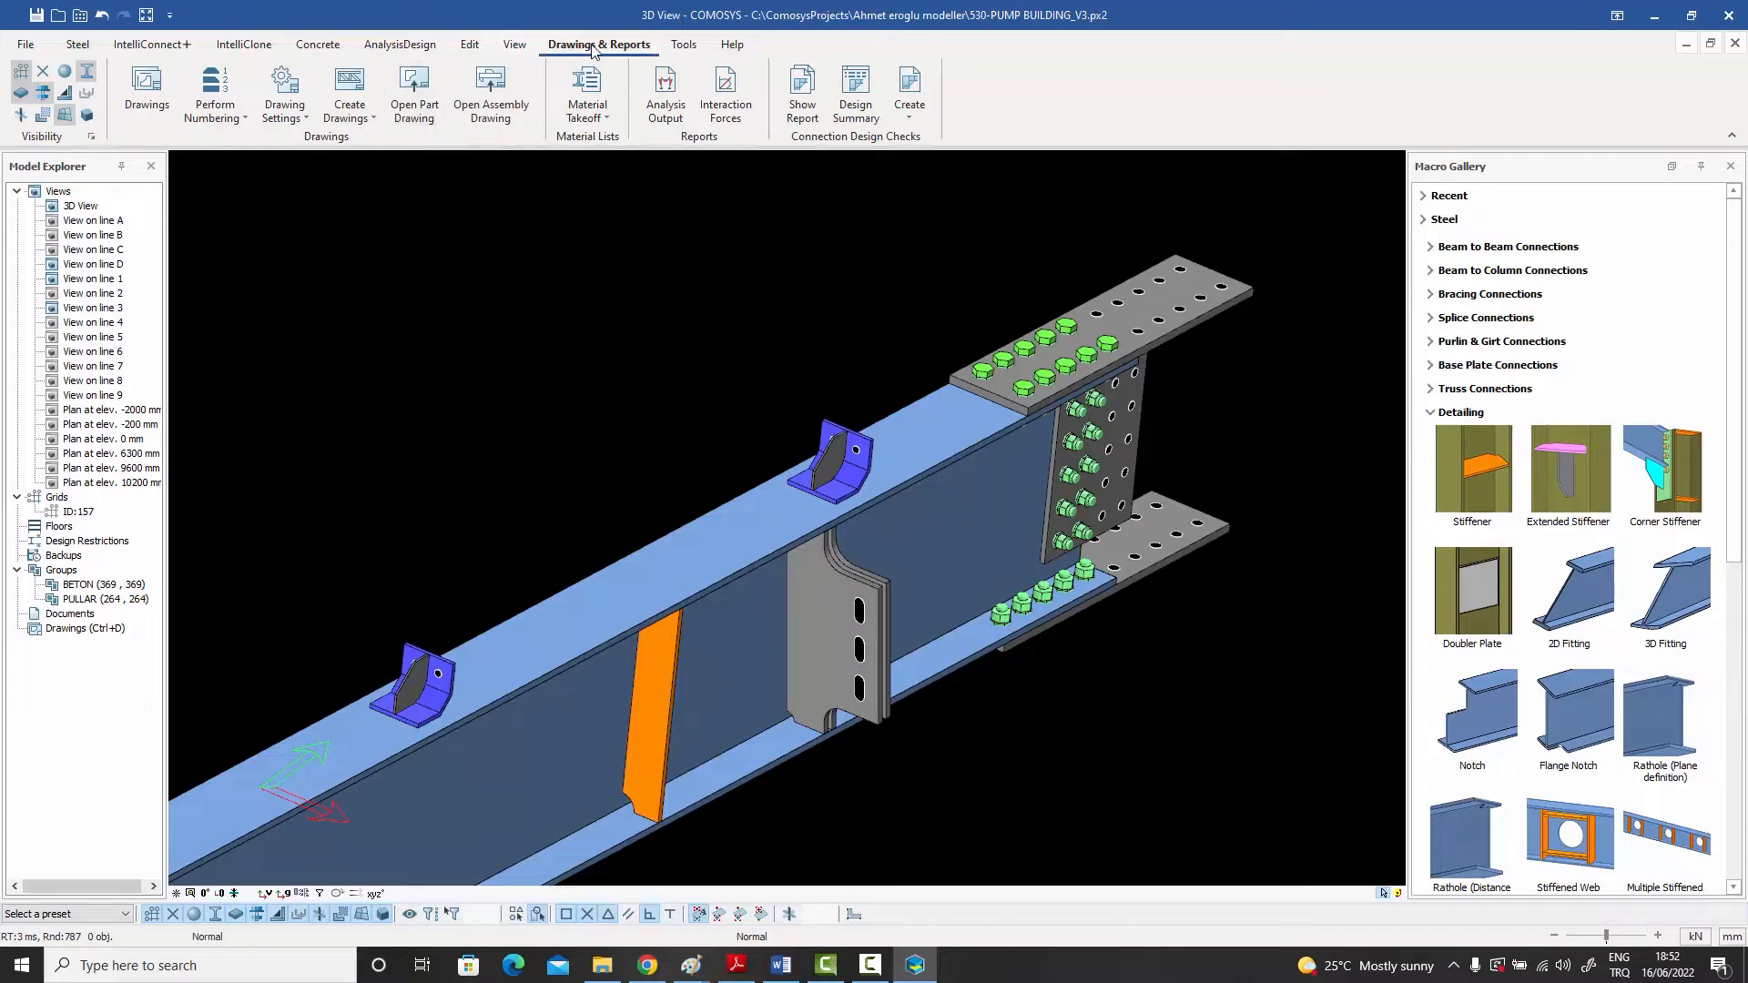
click(215, 96)
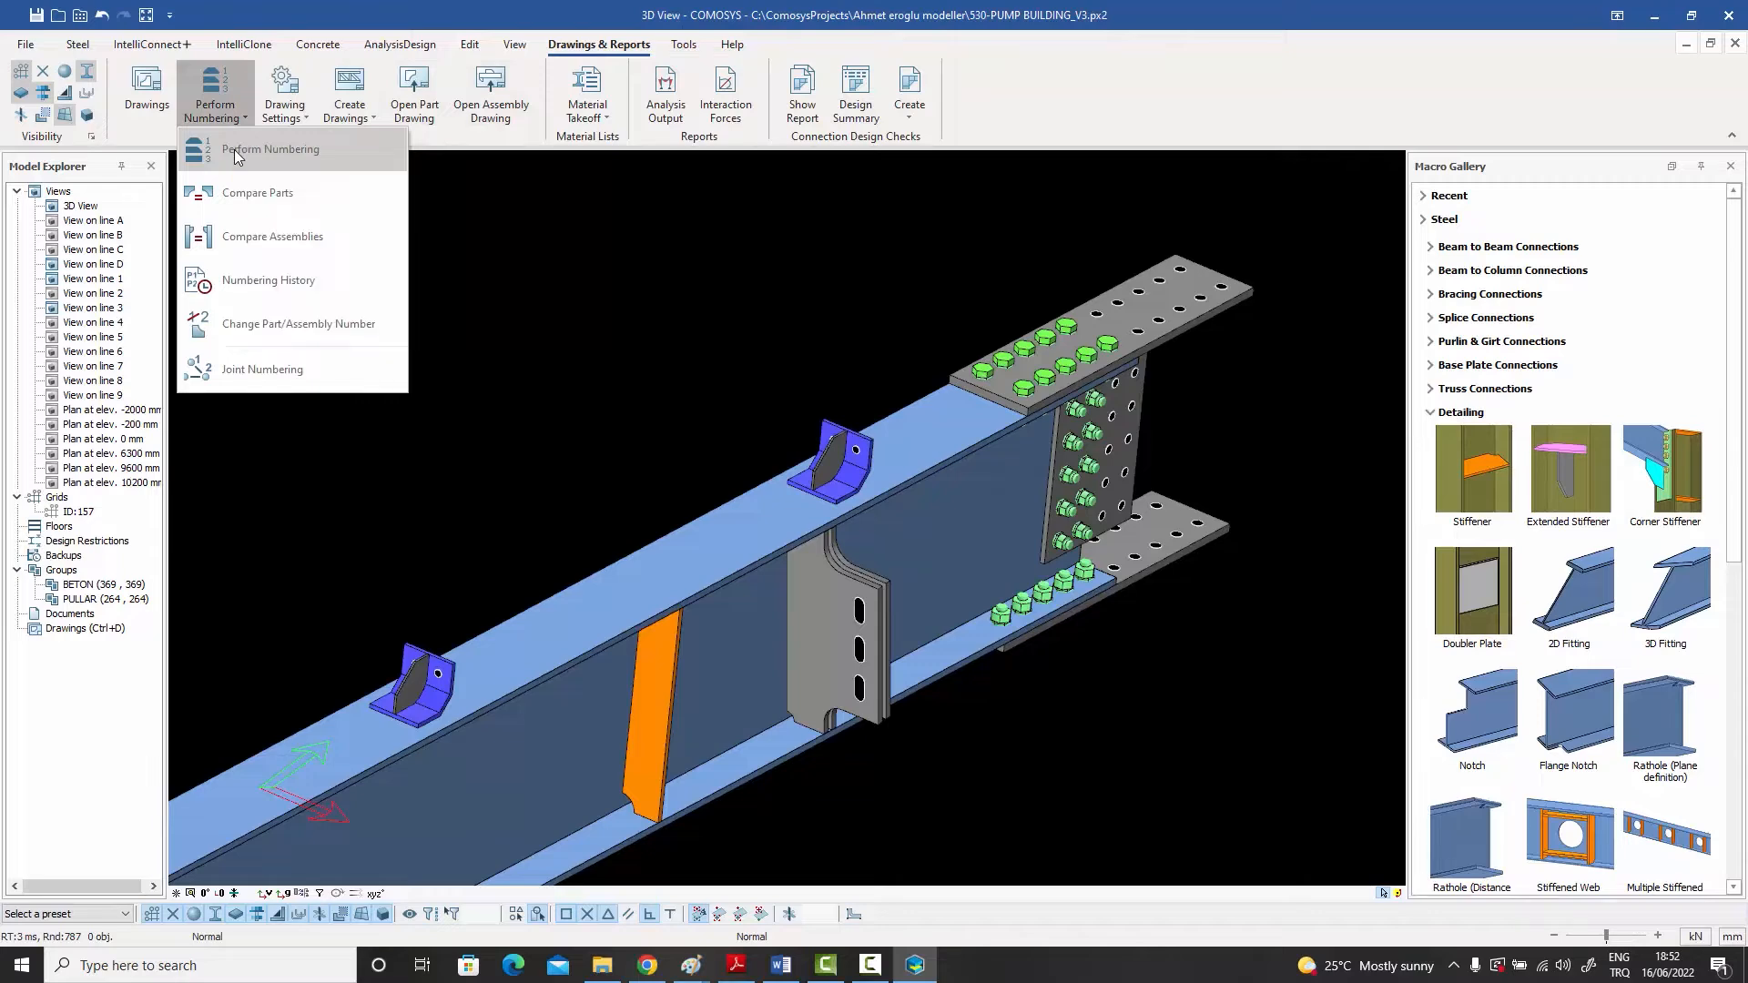
click(233, 149)
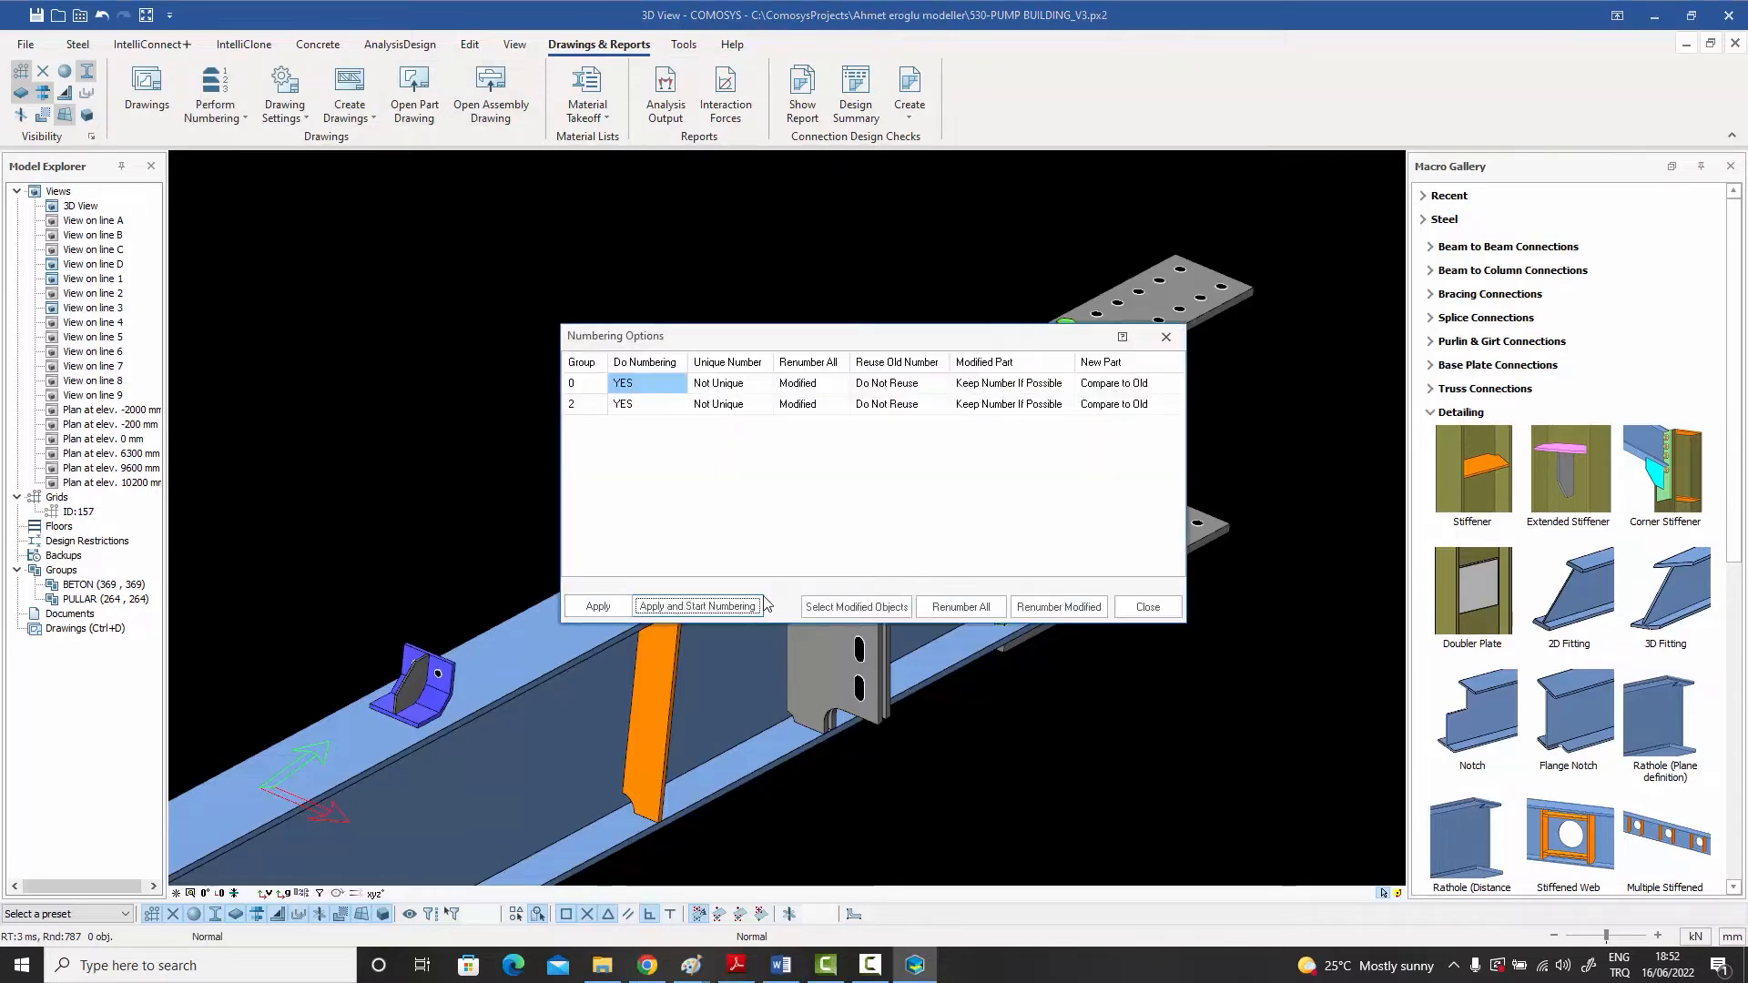
click(669, 607)
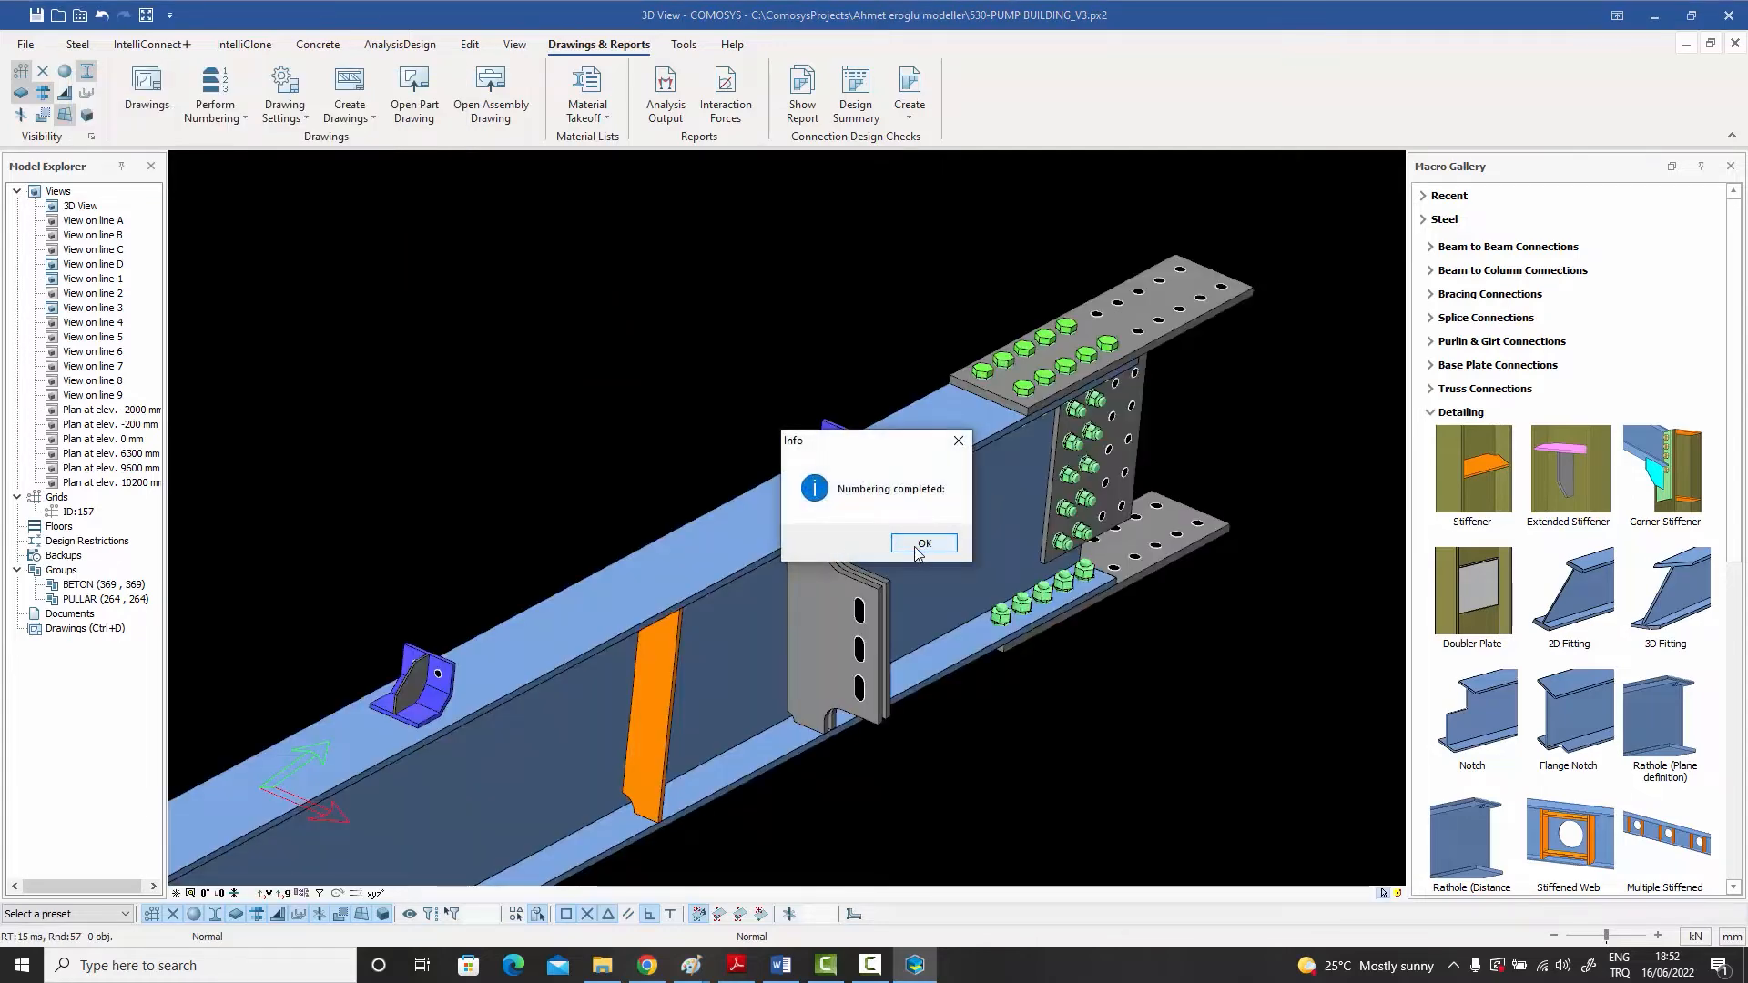
click(920, 546)
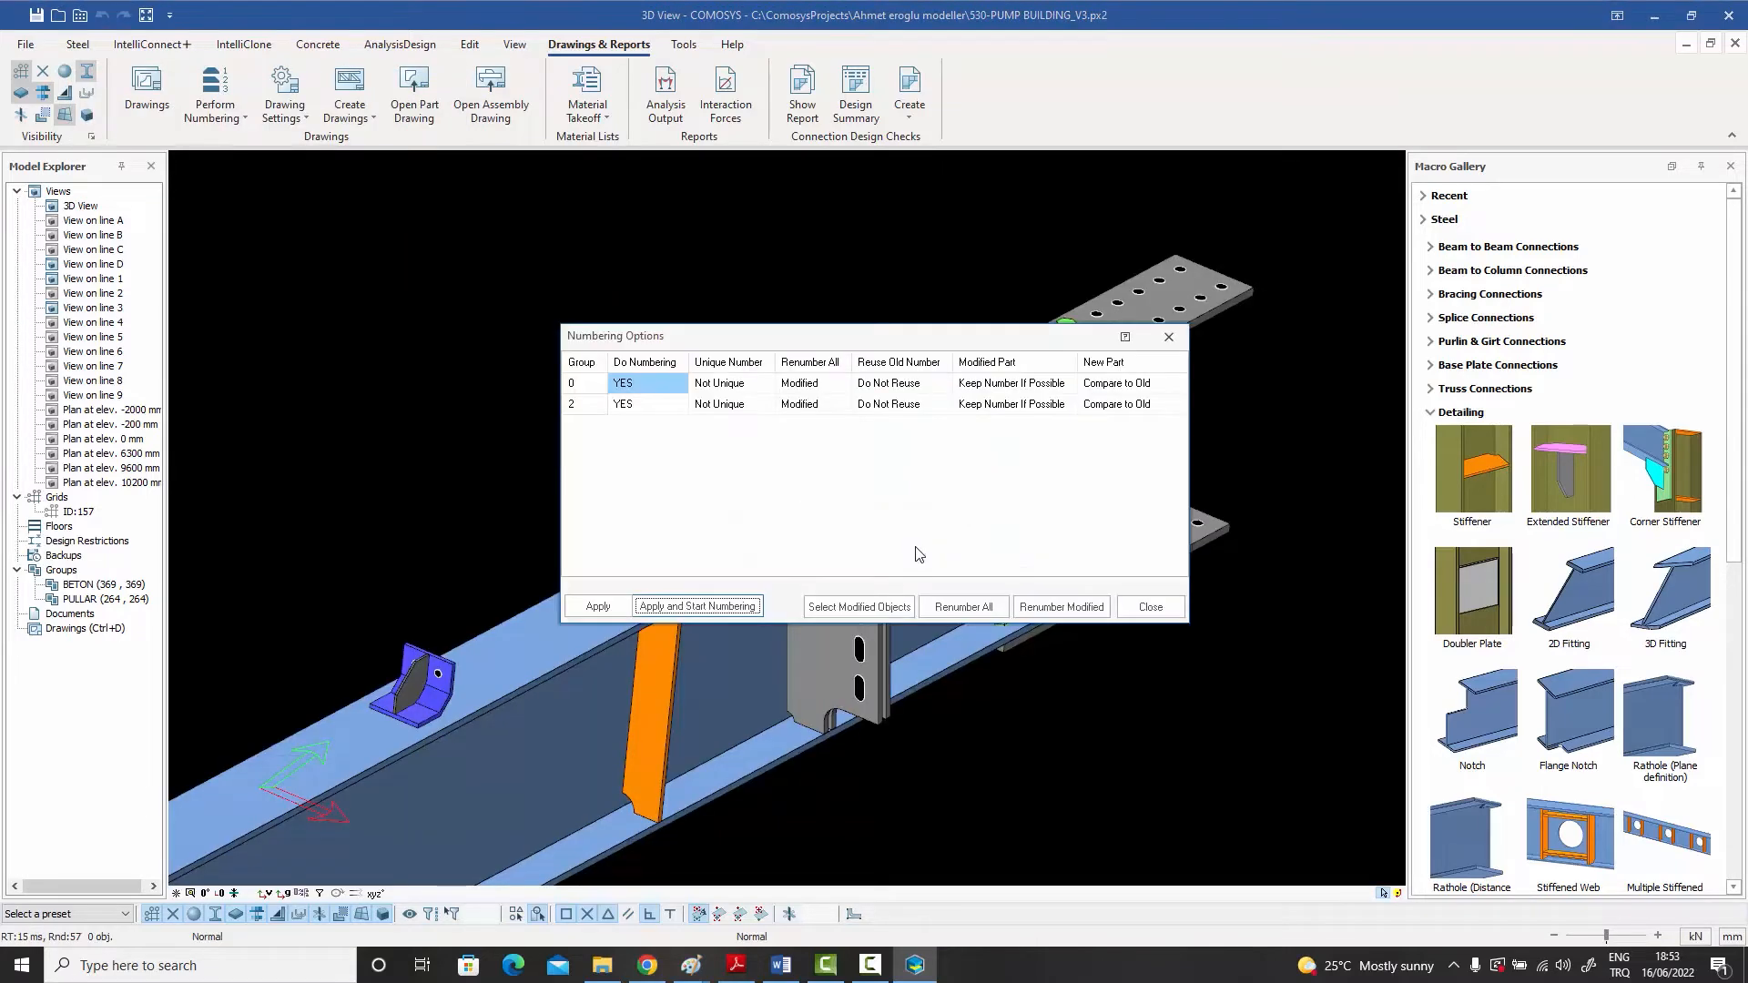
click(1151, 607)
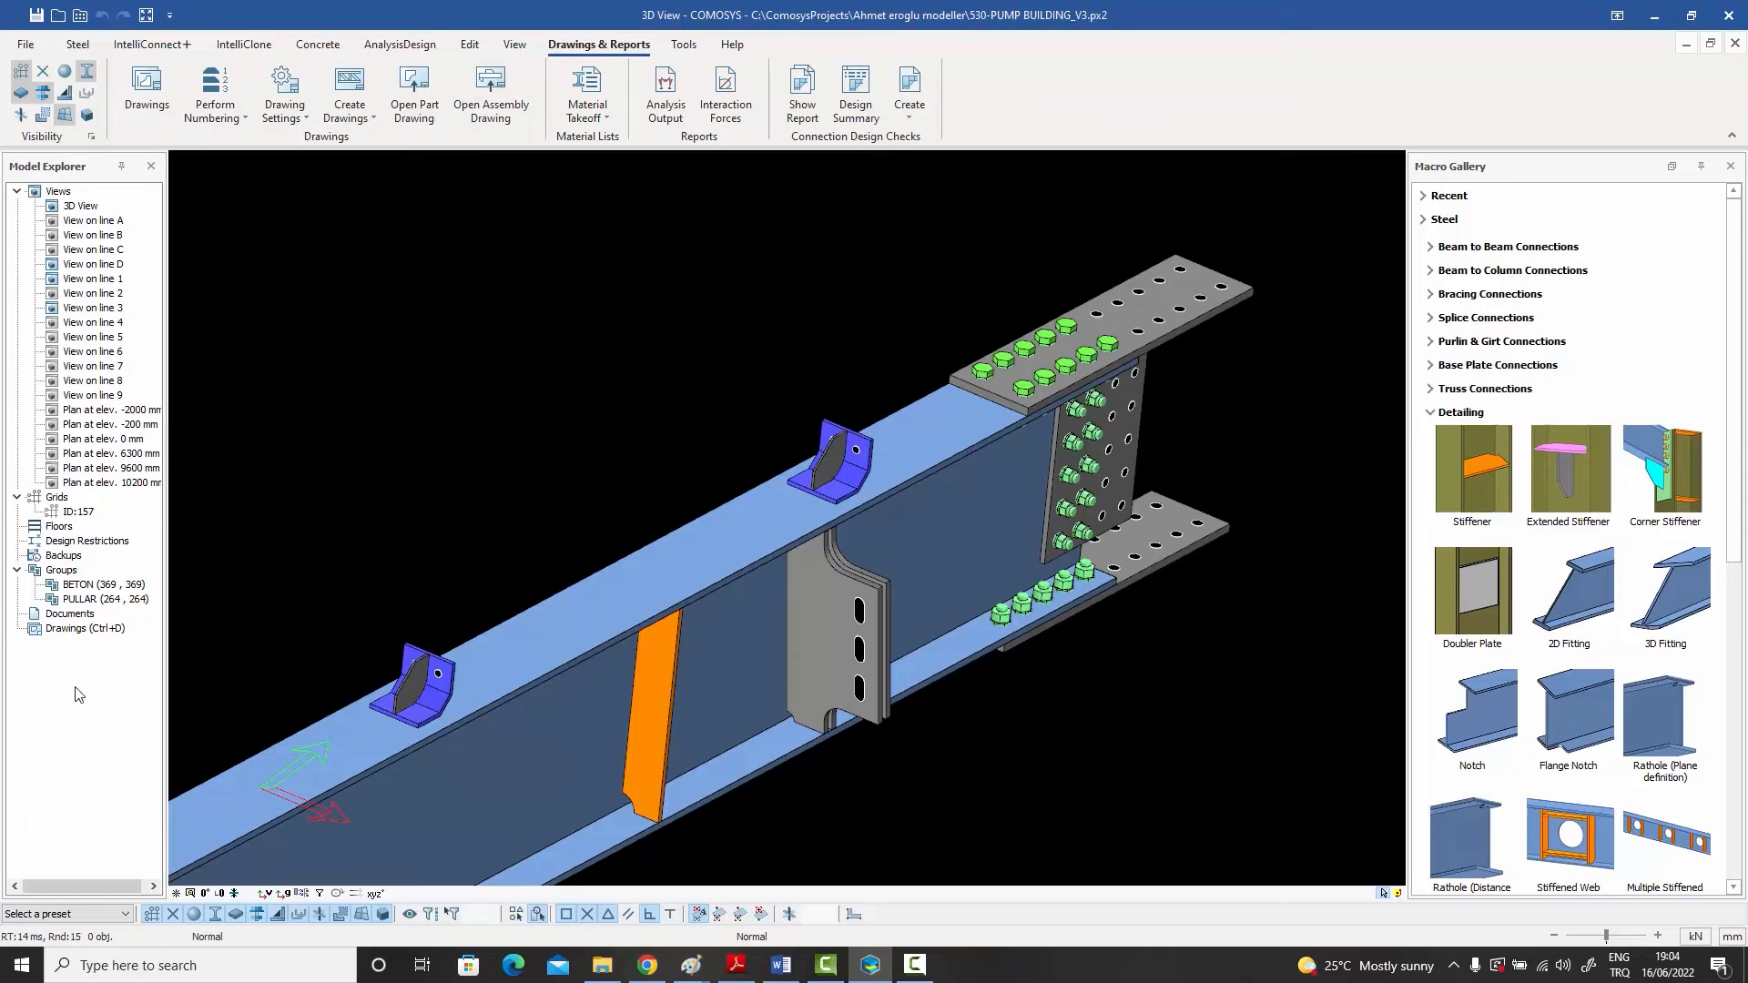
Step: Open drawing 835-156-CE-001 from the Drawings Manager and close the manager
double_click(85, 629)
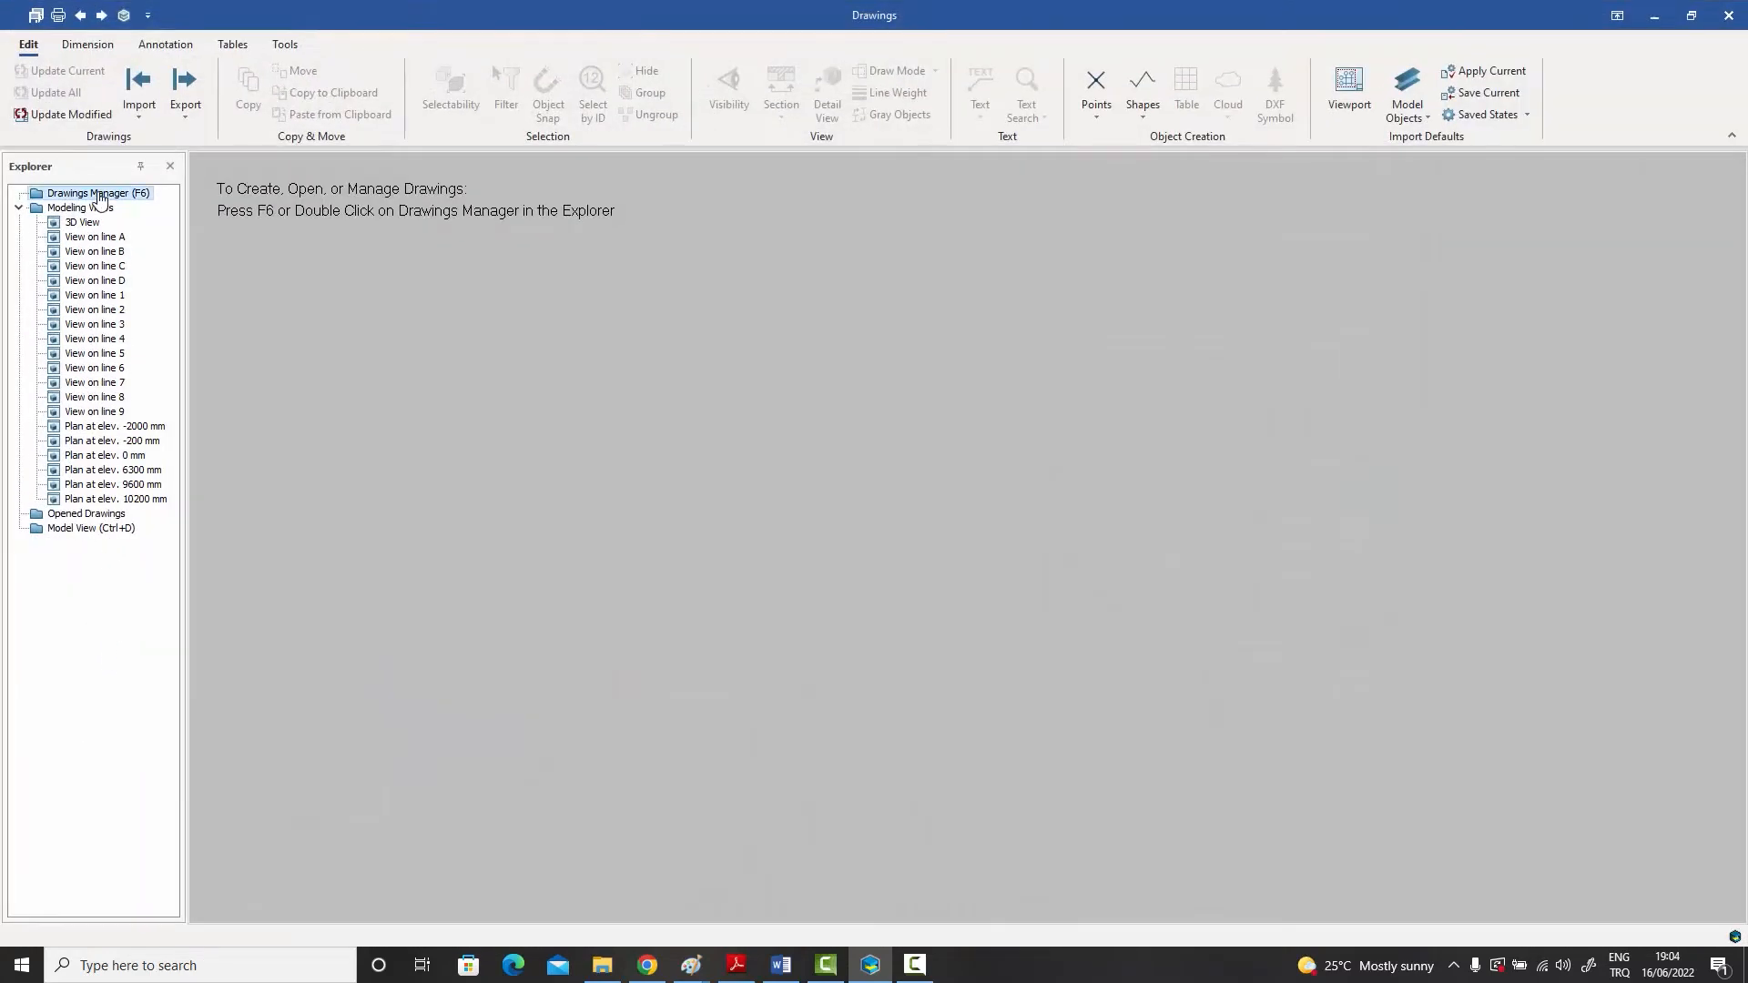
double_click(99, 193)
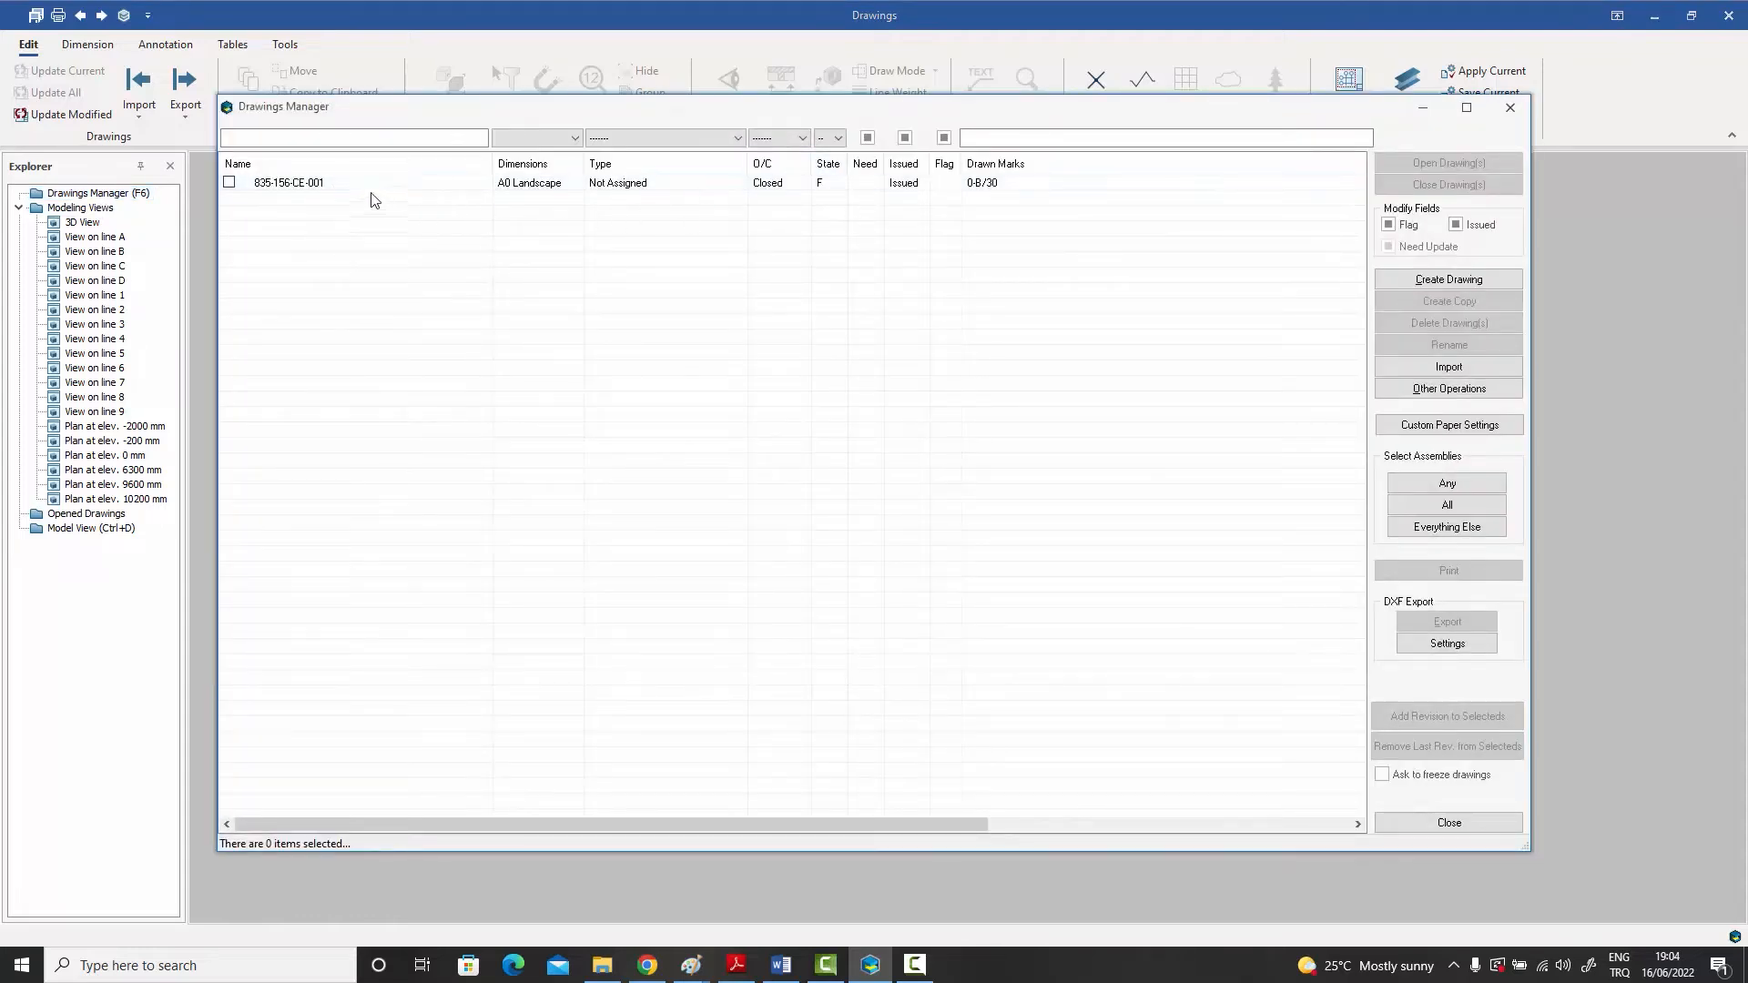
double_click(319, 185)
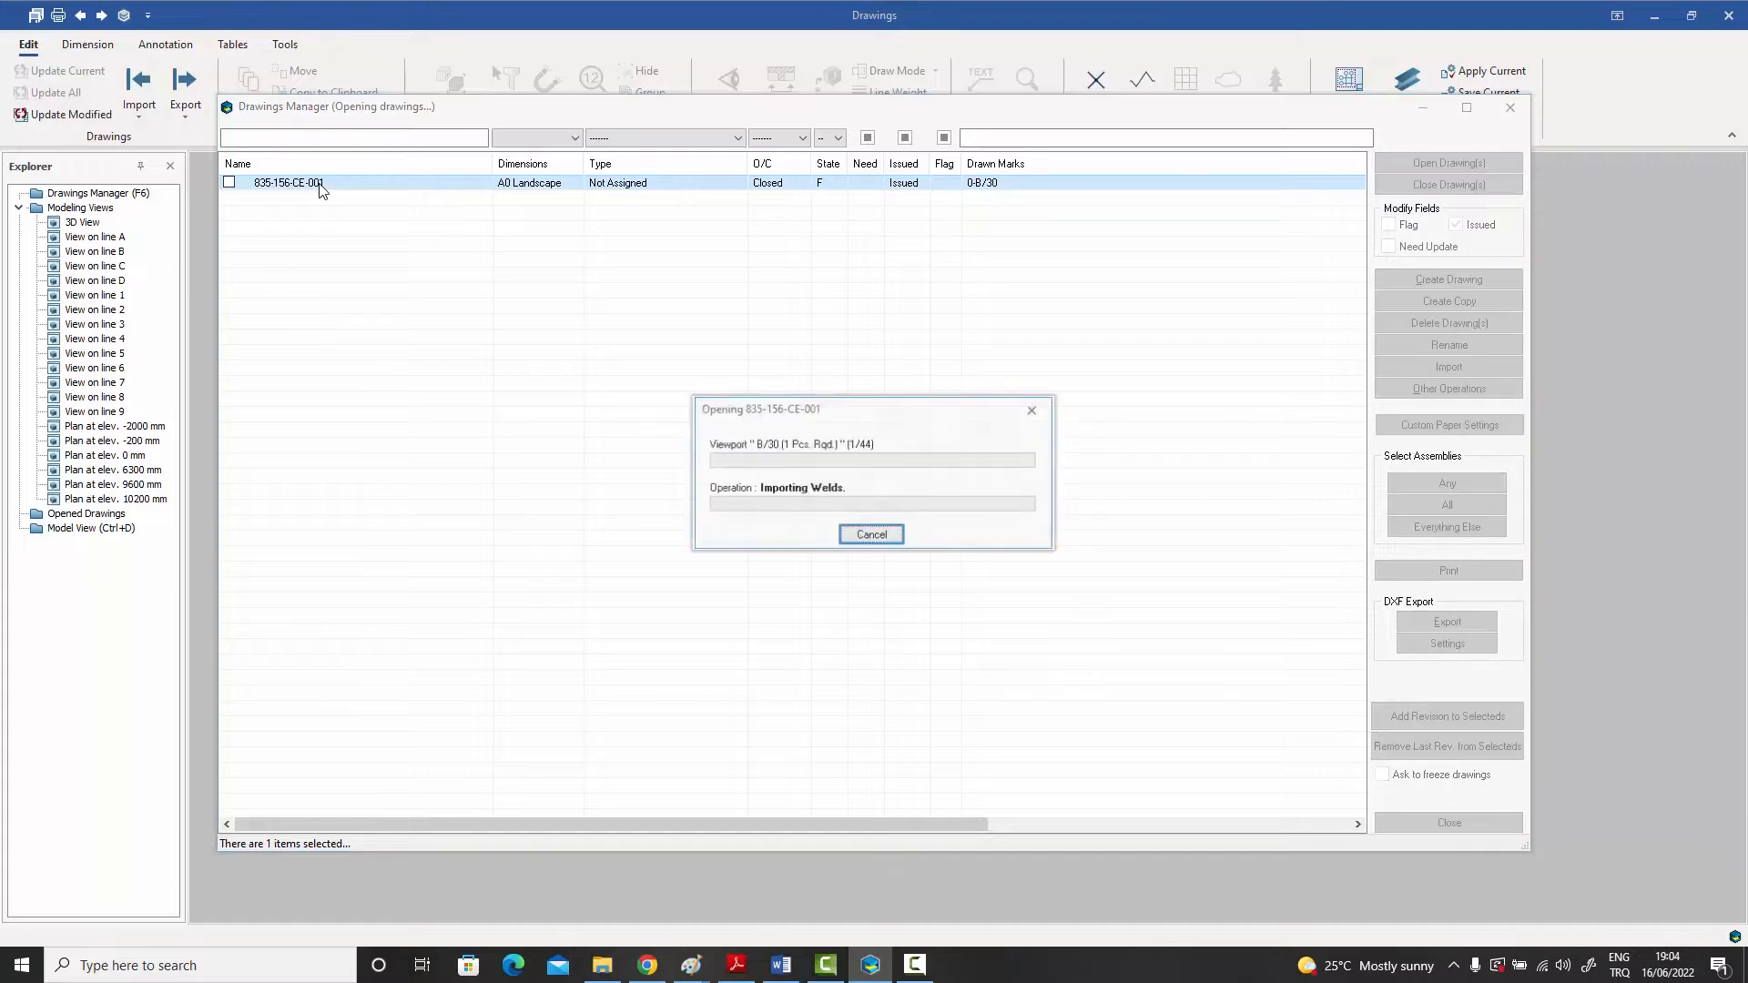
click(1448, 823)
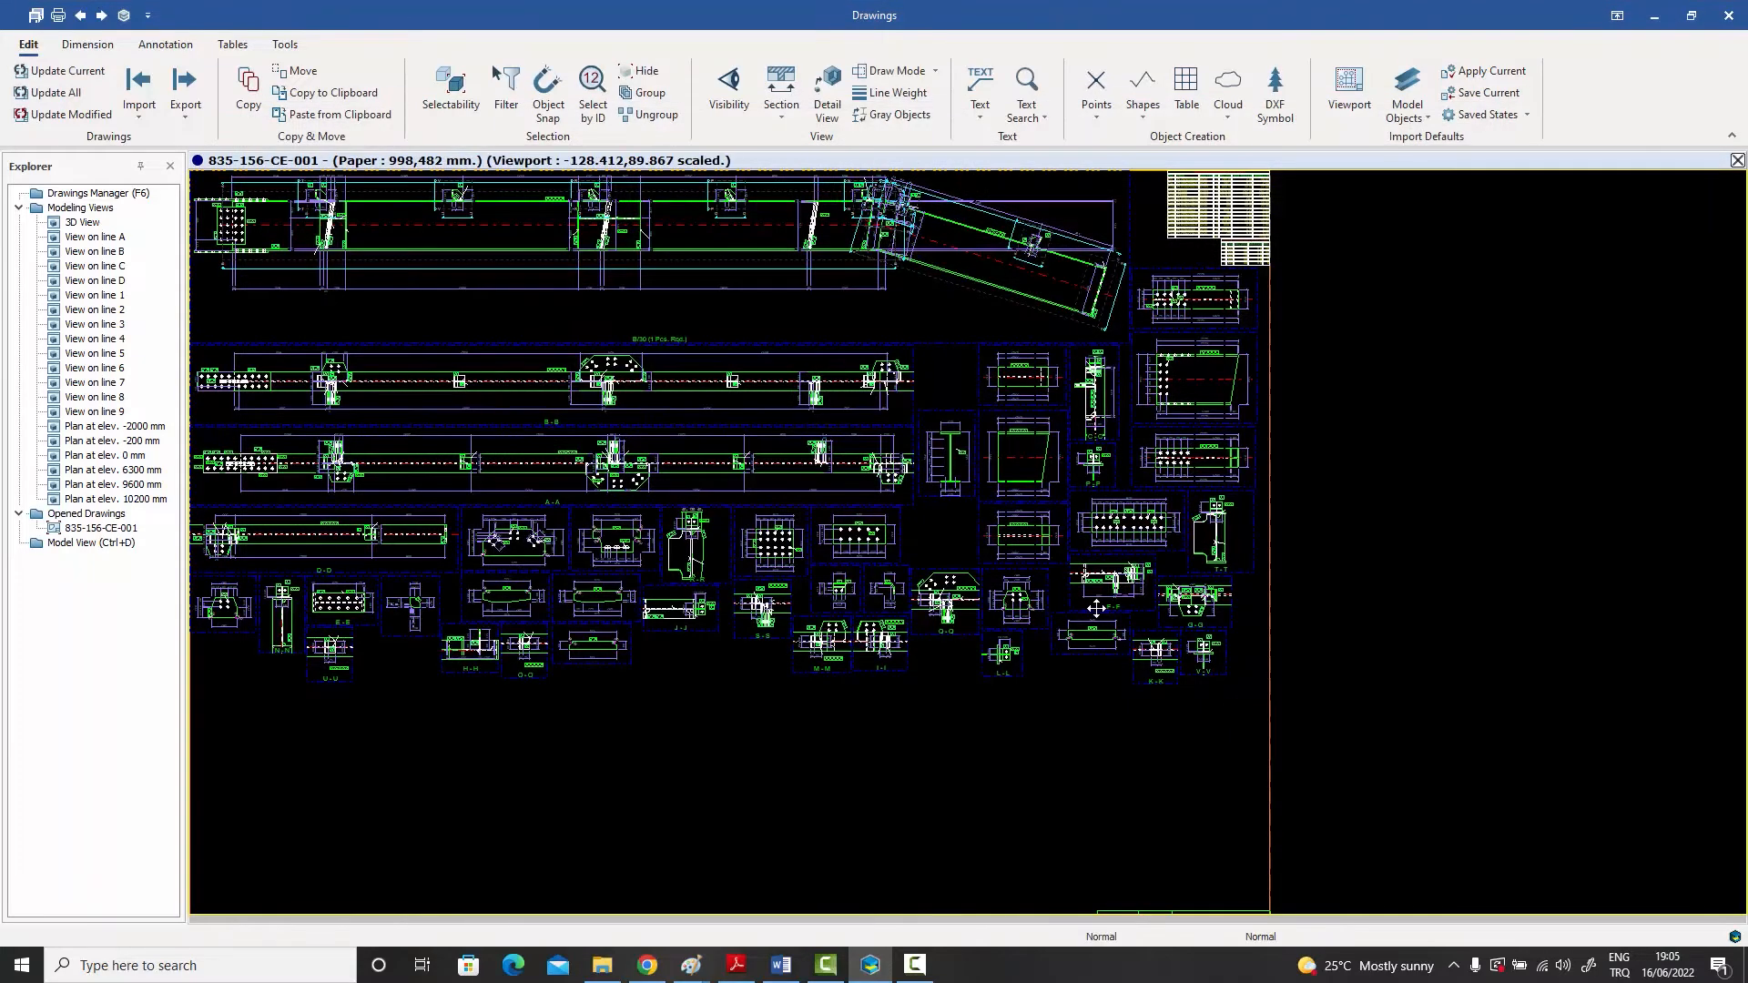
Step: Check the drawing state in the sheet's properties and close them without changes
middle_drag(989, 631, 1017, 646)
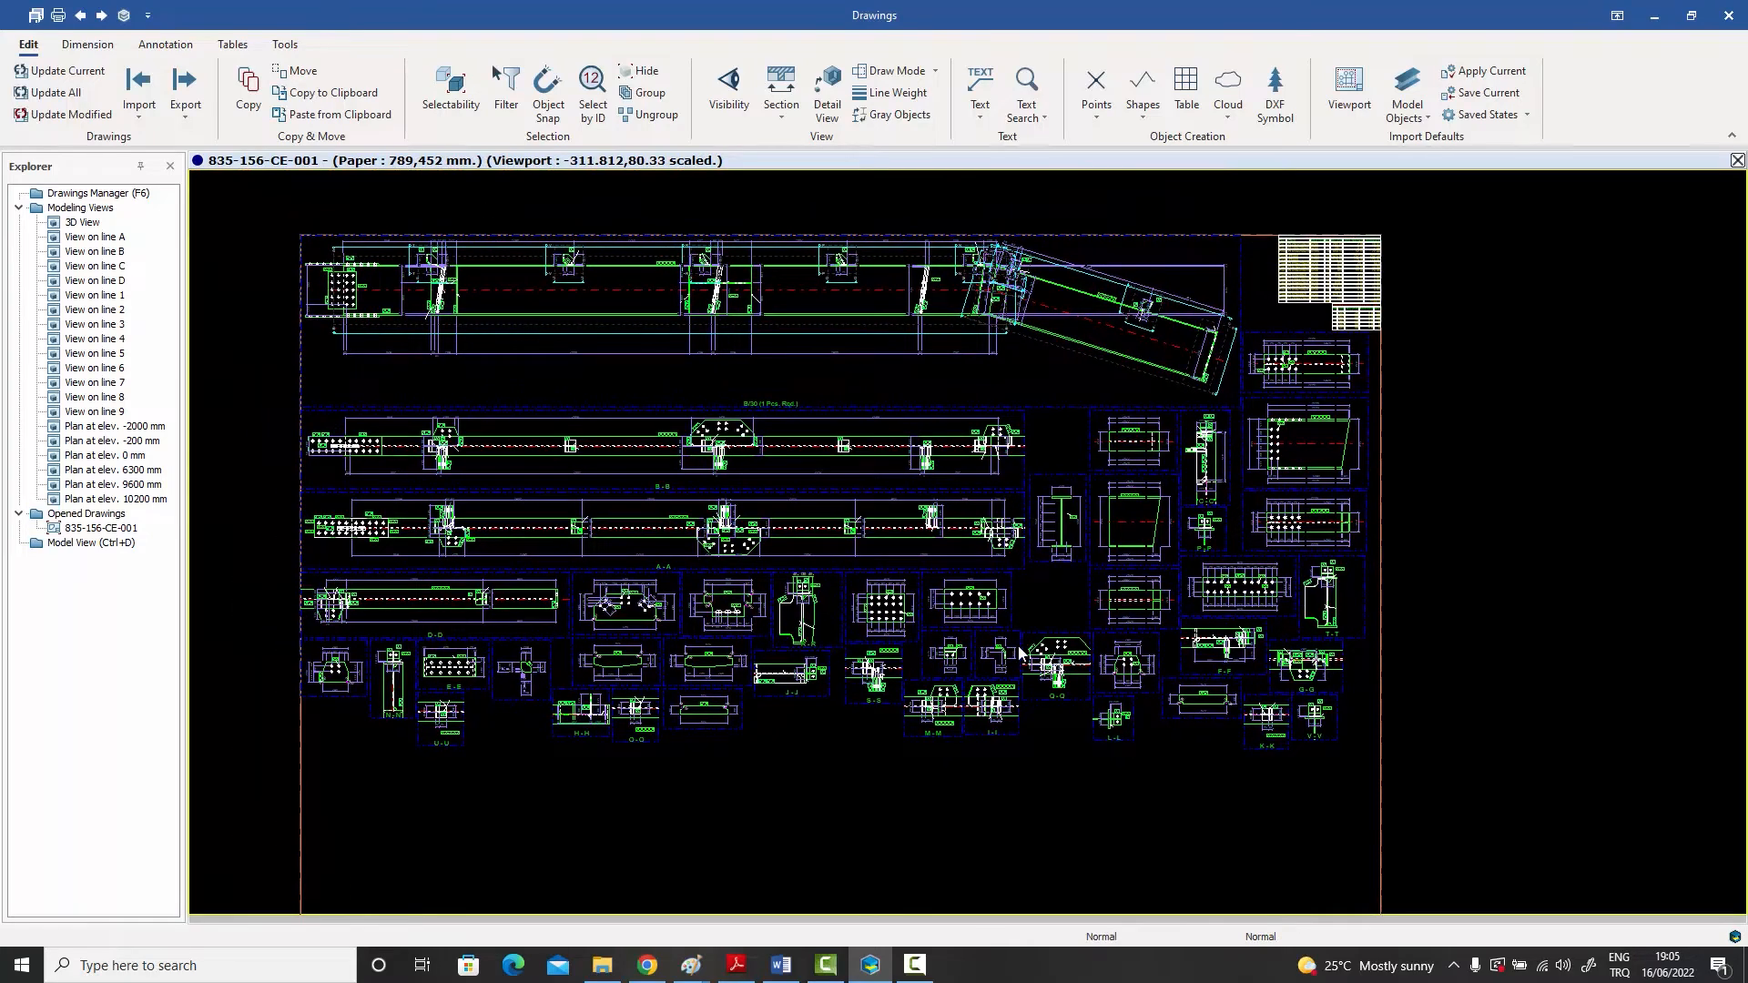
double_click(807, 807)
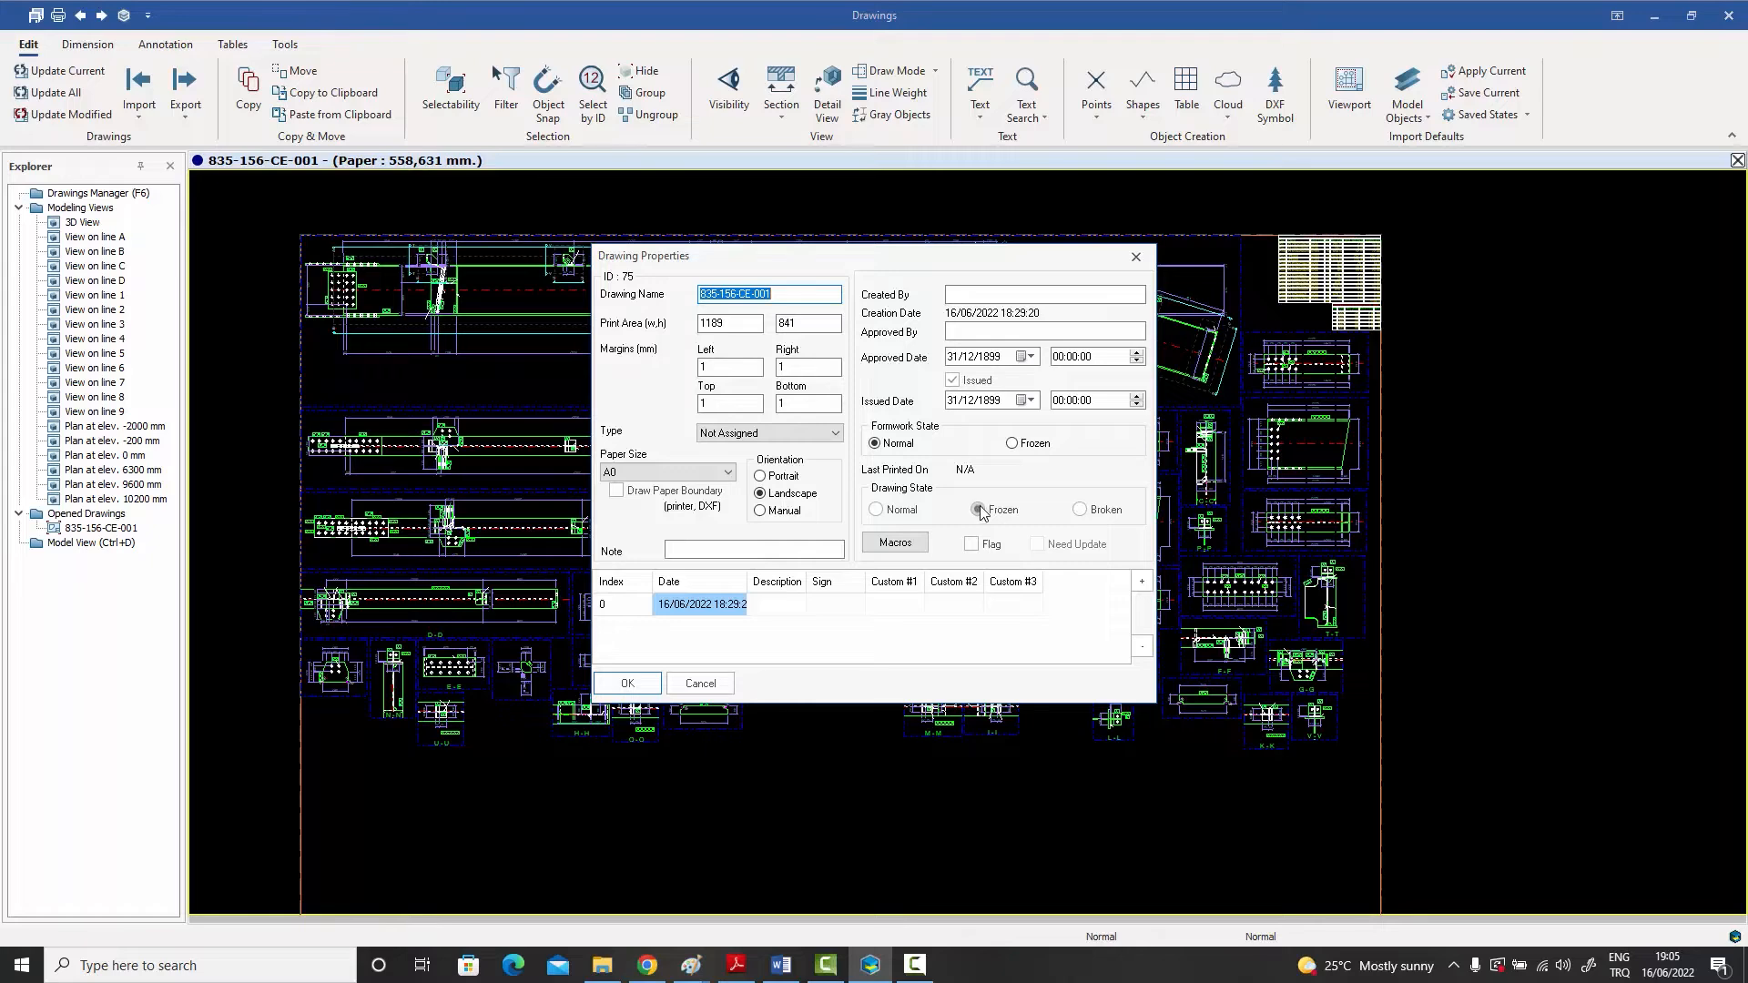
click(1135, 257)
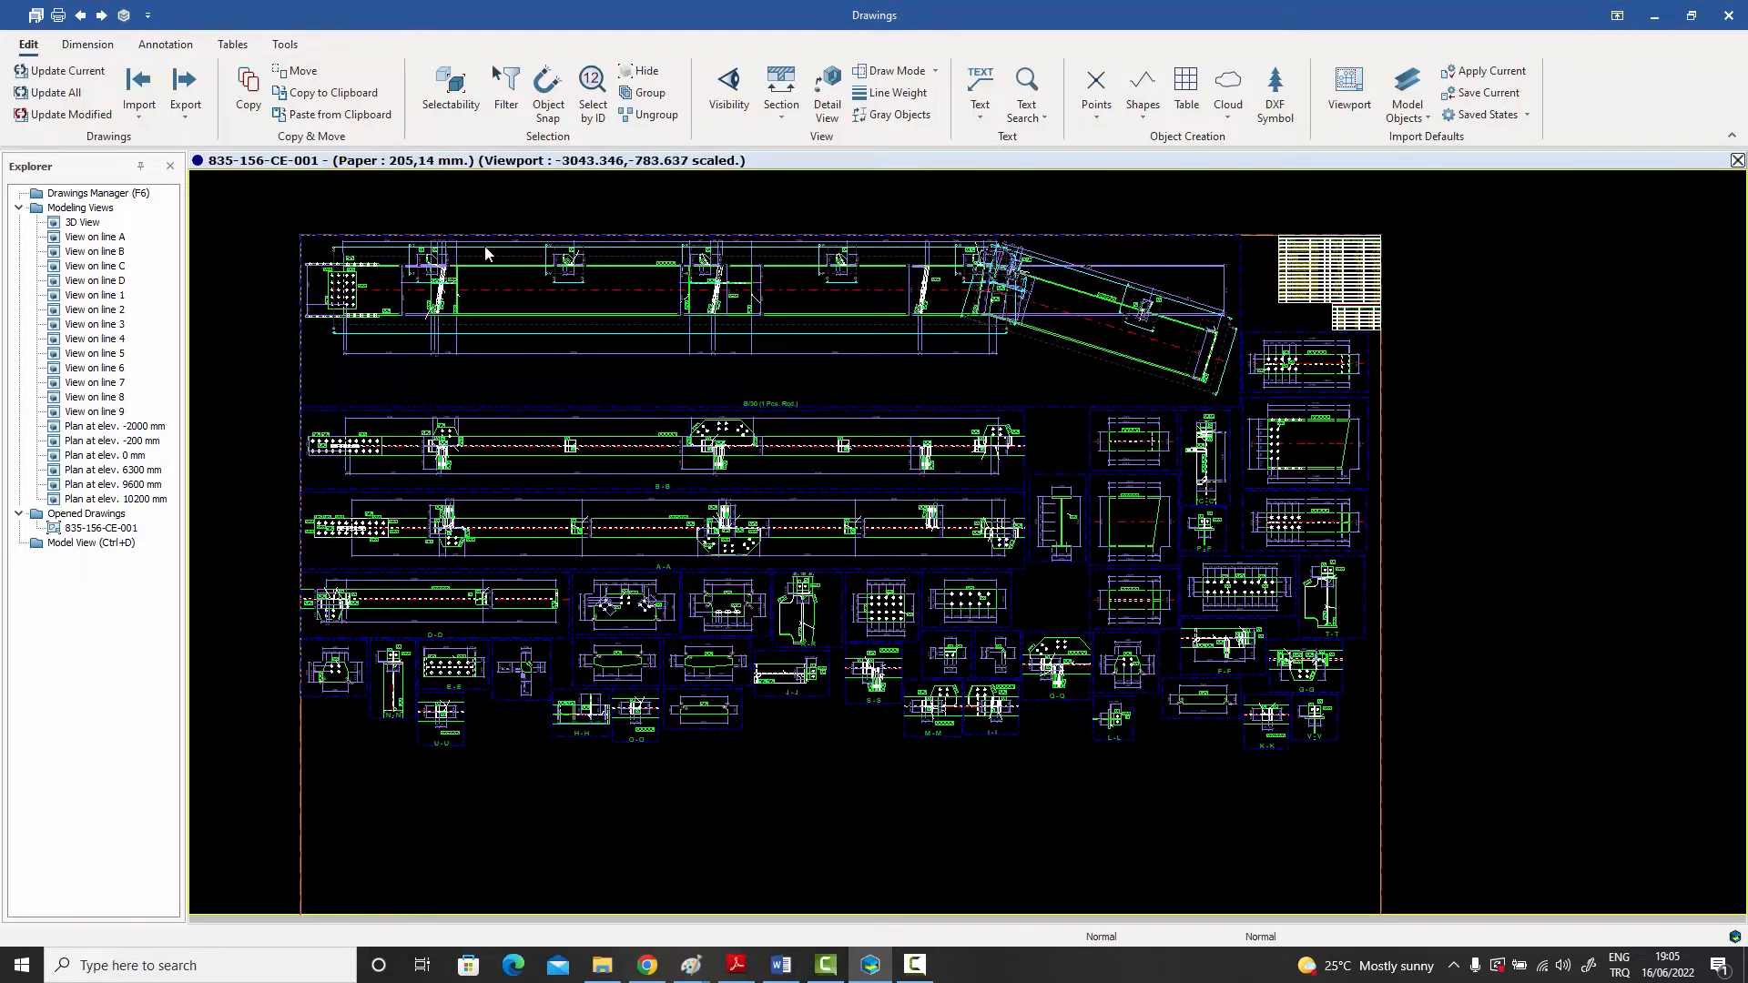
Step: Examine the main rafter view and section B-B around the slotted plates nearest the splice for the added stiffener
scroll(487, 255, up, 10)
middle_drag(499, 264, 609, 346)
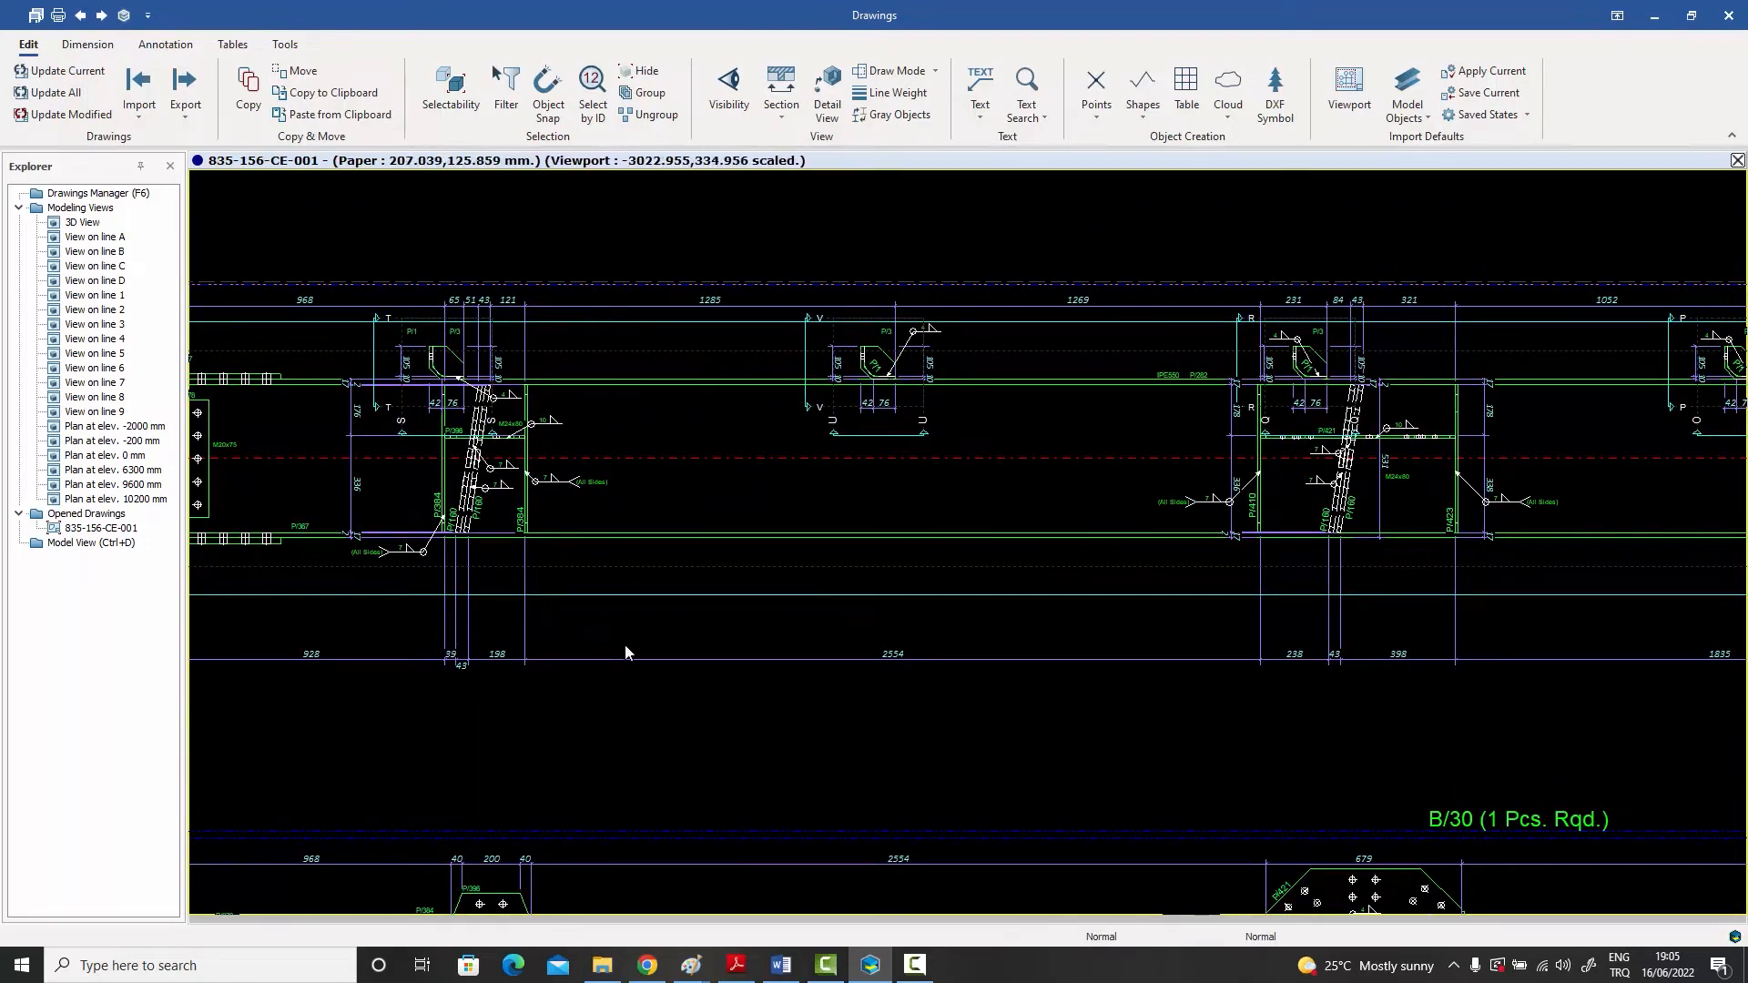
scroll(684, 614, down, 5)
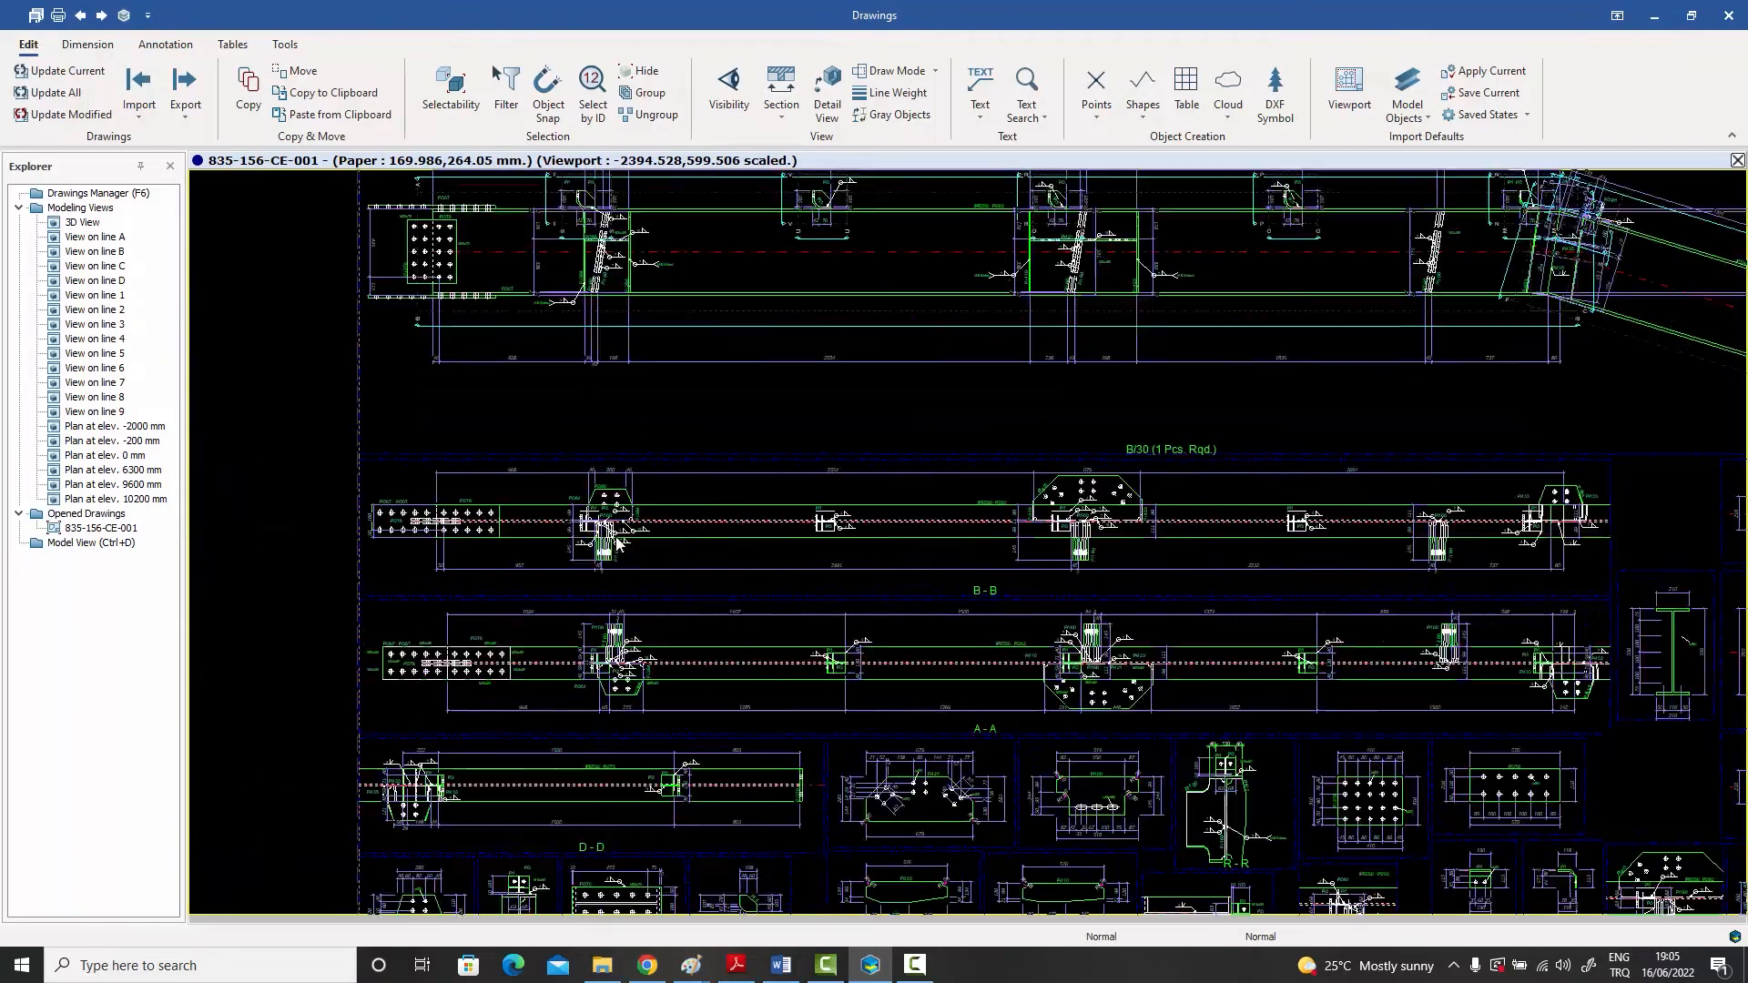
scroll(617, 543, up, 5)
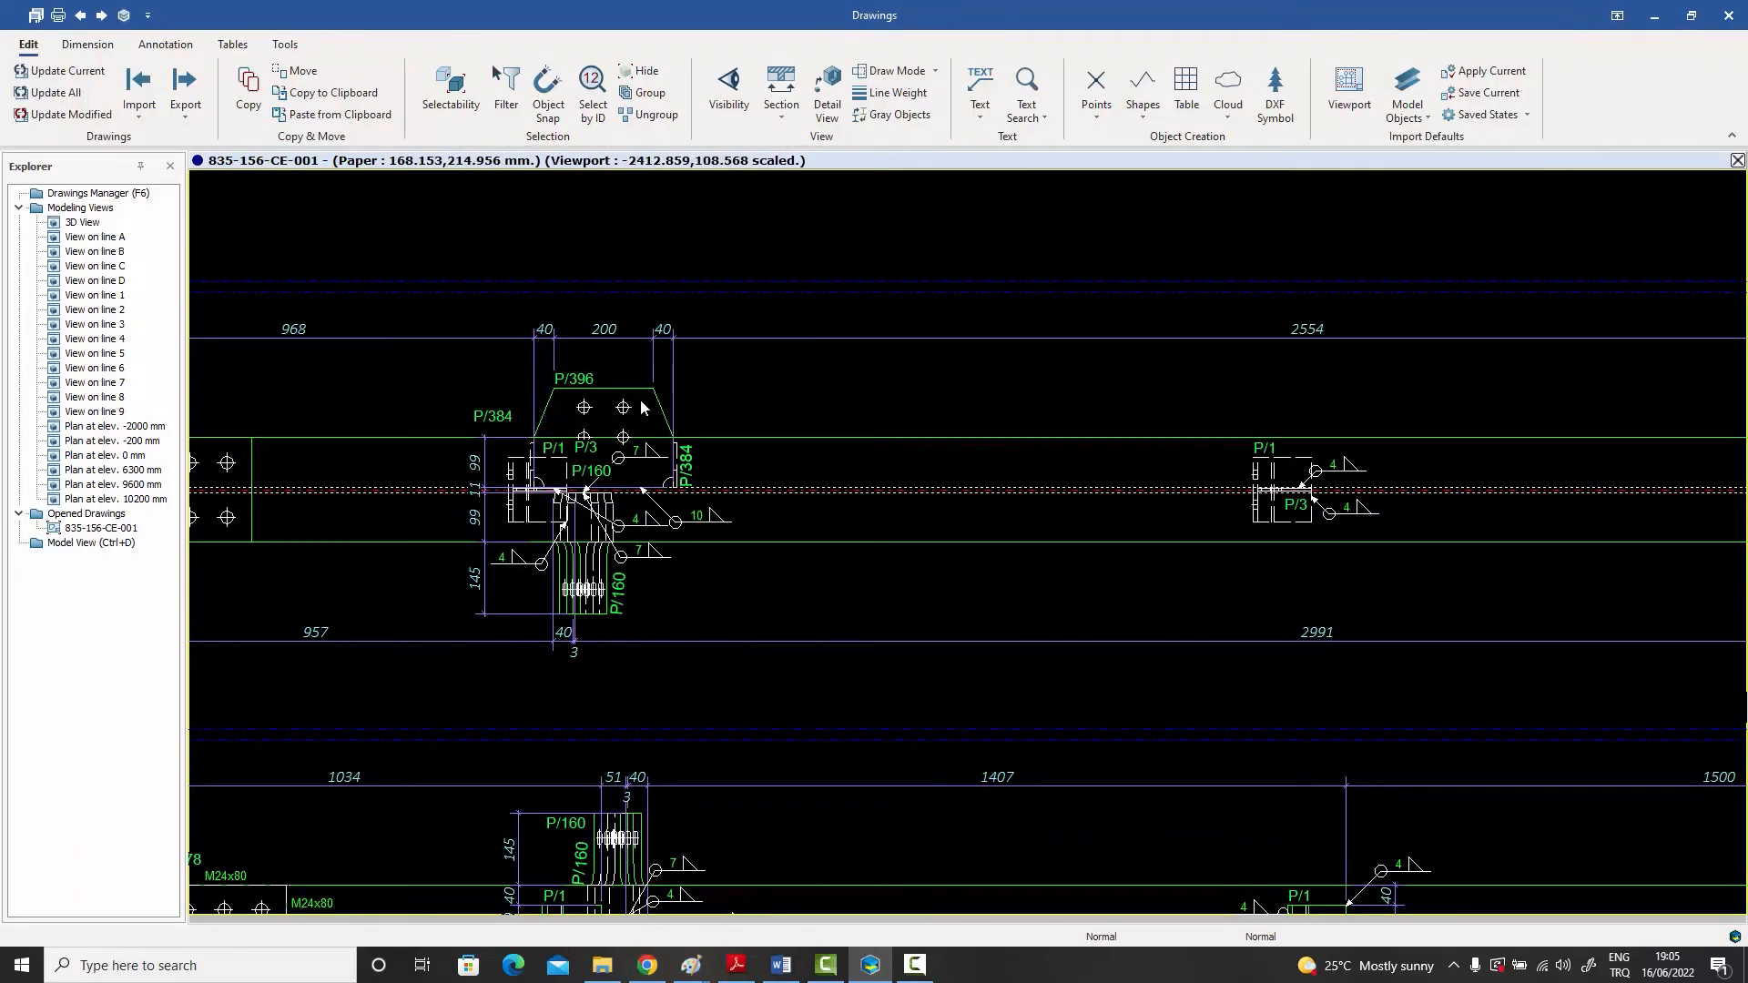
scroll(642, 407, down, 5)
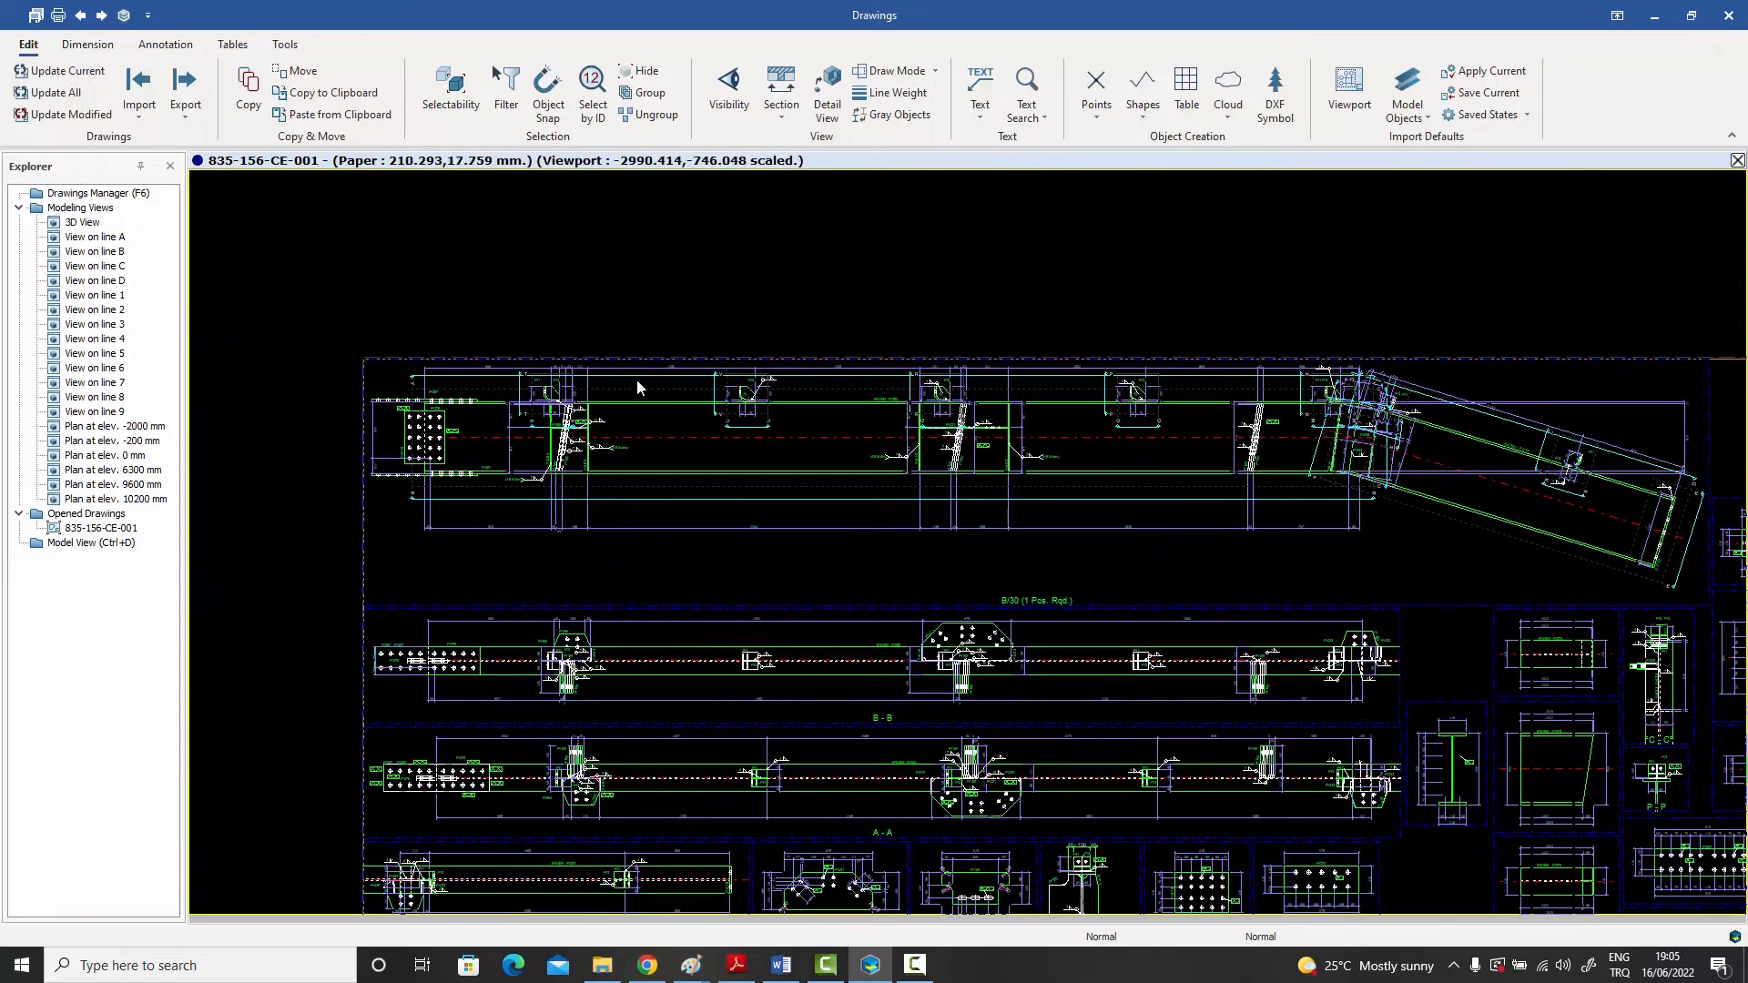
scroll(637, 387, up, 4)
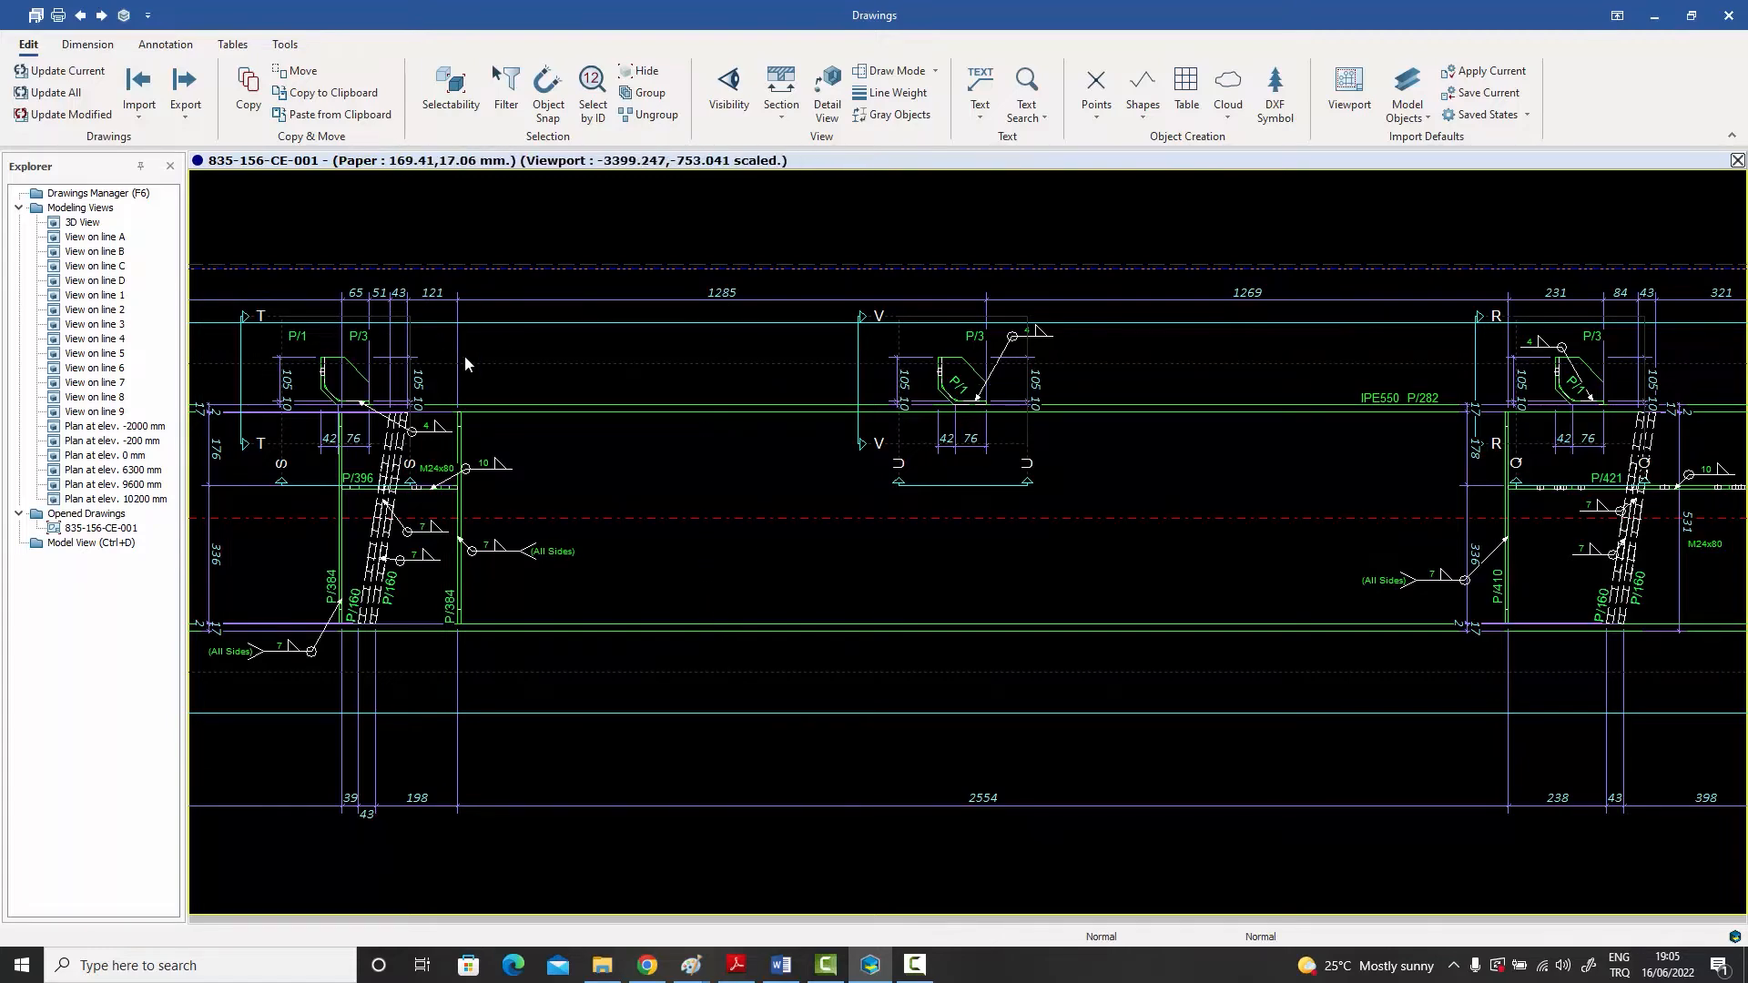
scroll(520, 387, down, 3)
scroll(520, 387, down, 2)
scroll(524, 401, up, 6)
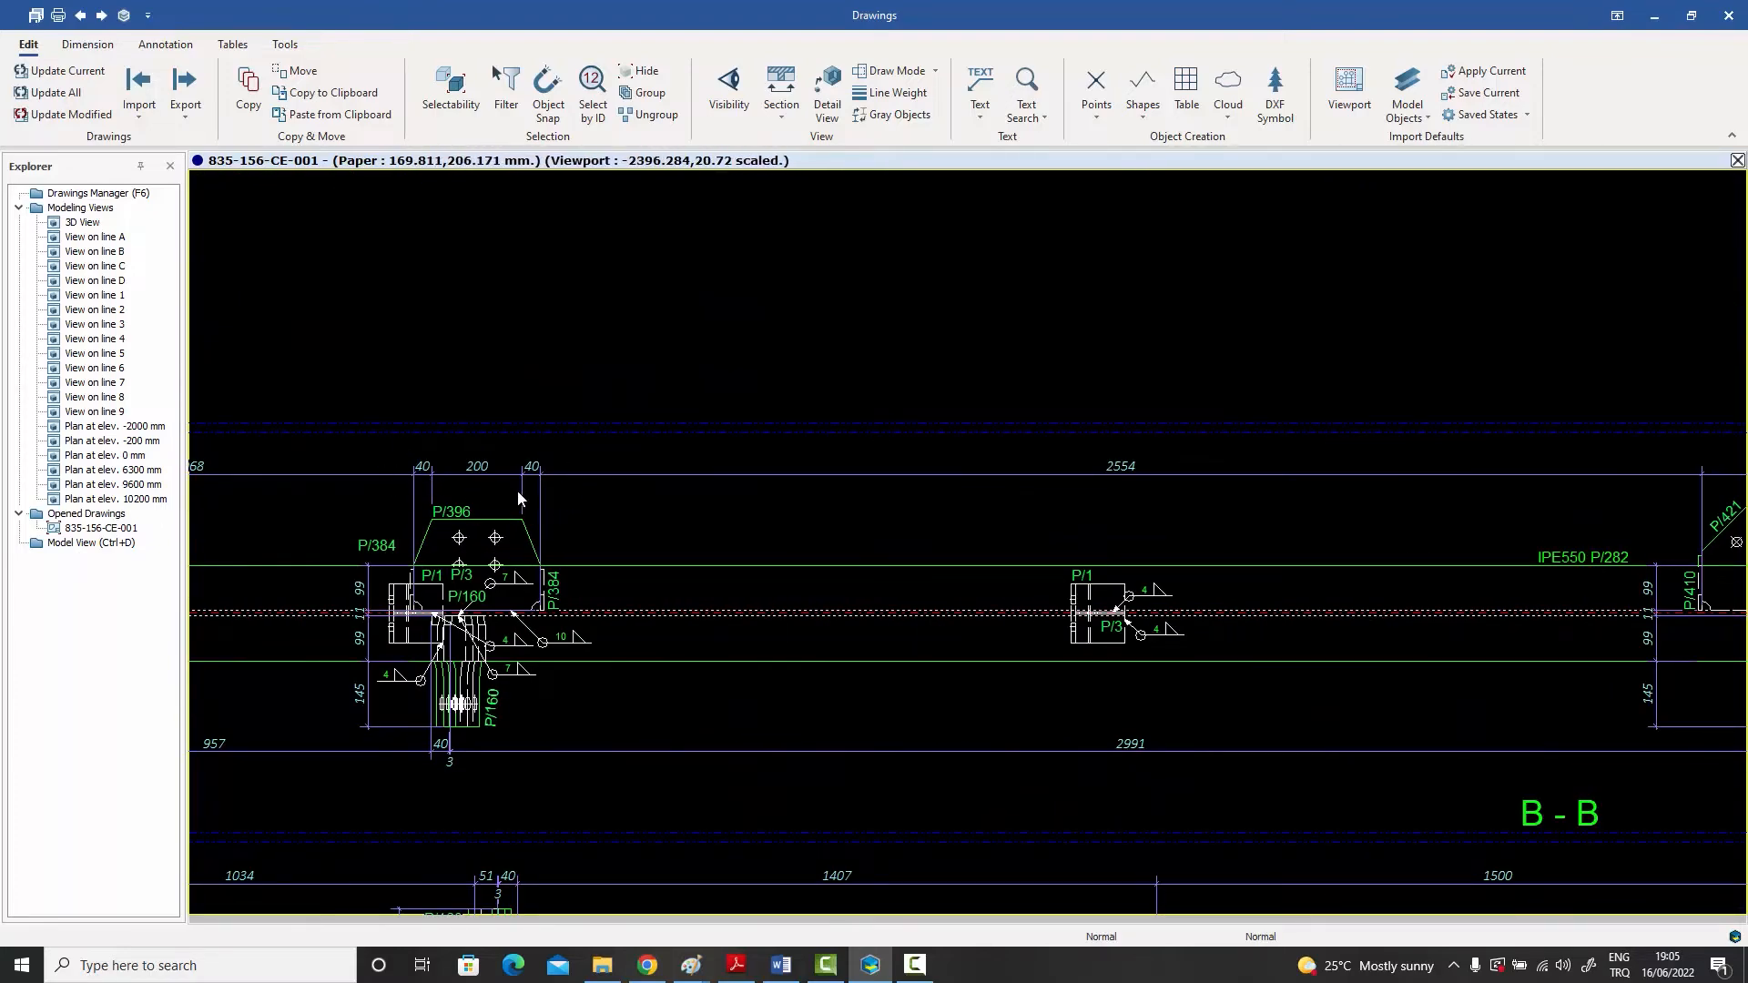
scroll(517, 489, down, 8)
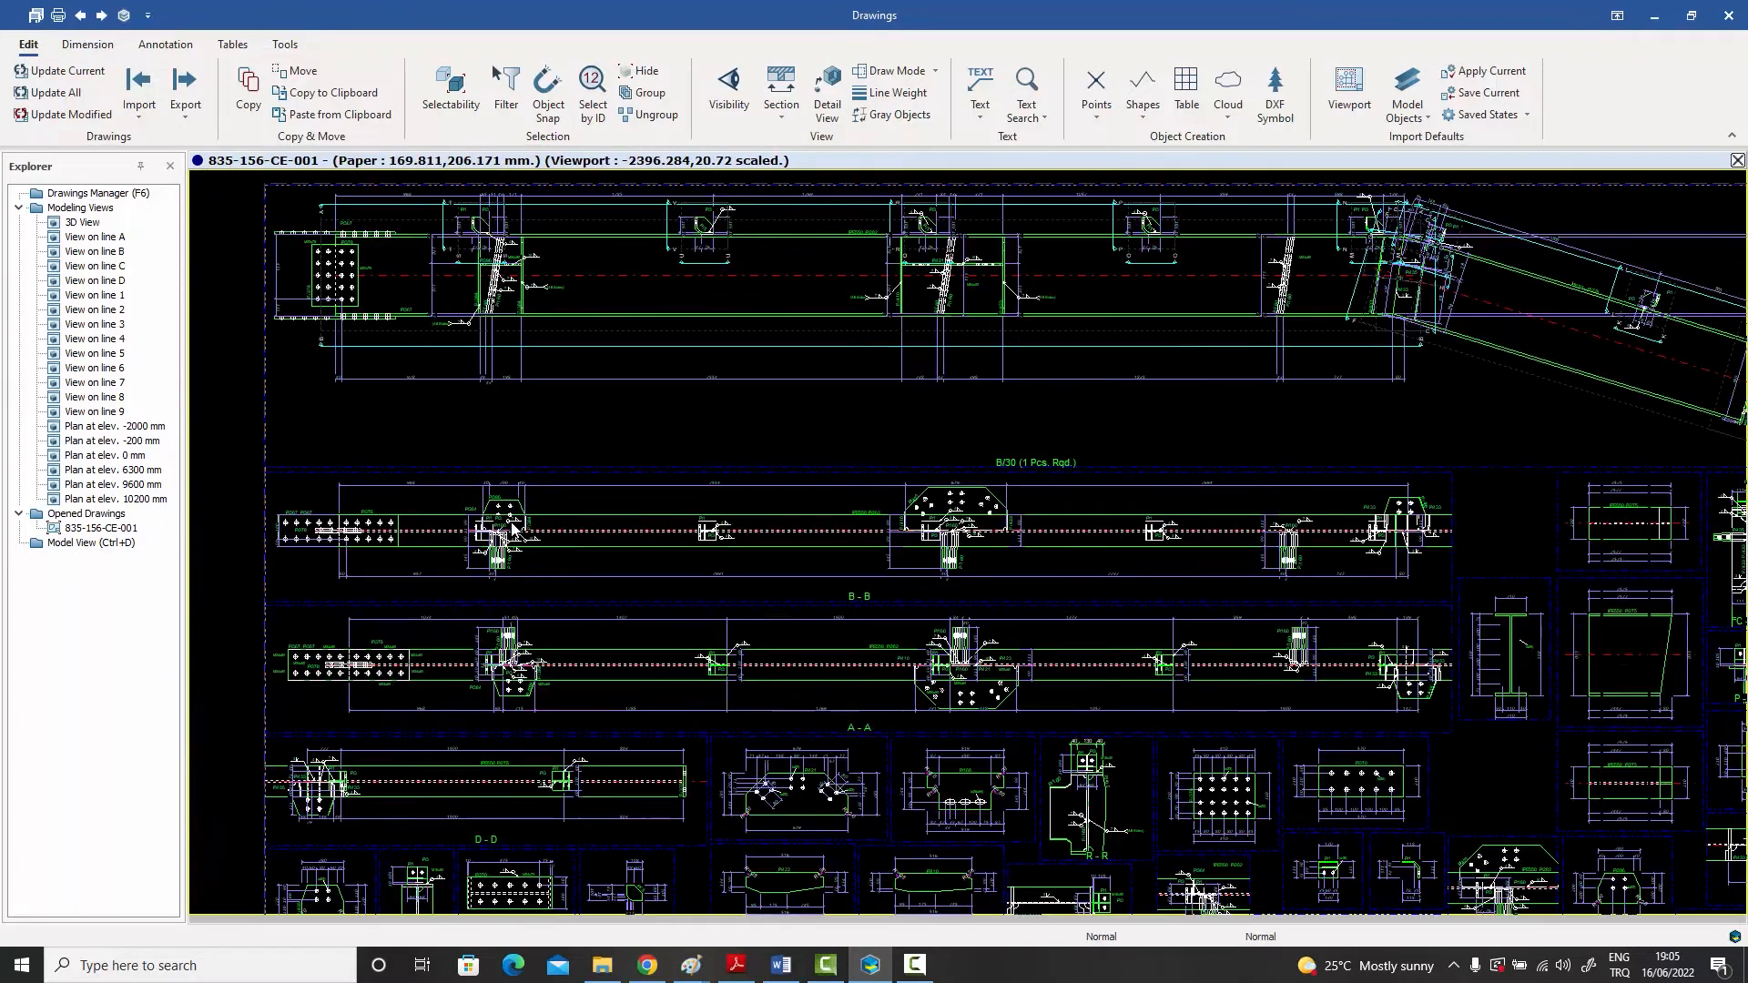
Step: Examine the smaller section and single-part views, including sections E-E and R-R, and return to the whole sheet
scroll(605, 694, up, 2)
scroll(604, 693, up, 5)
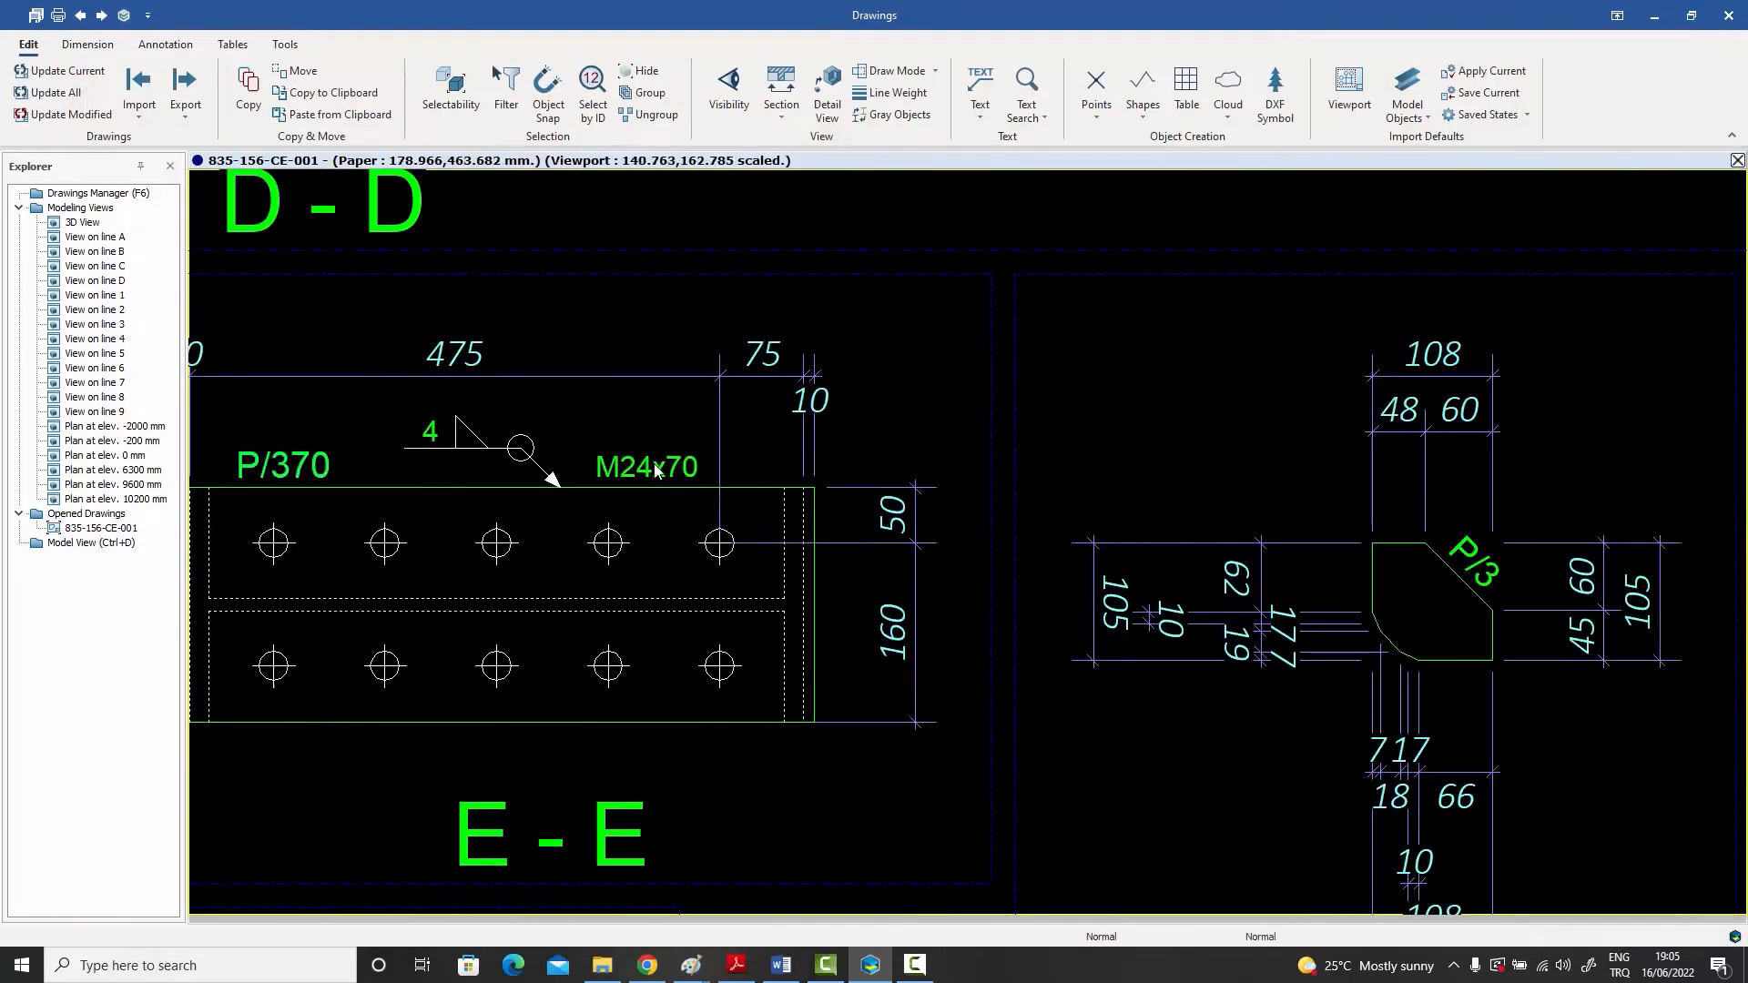
scroll(656, 469, down, 6)
scroll(782, 522, up, 1)
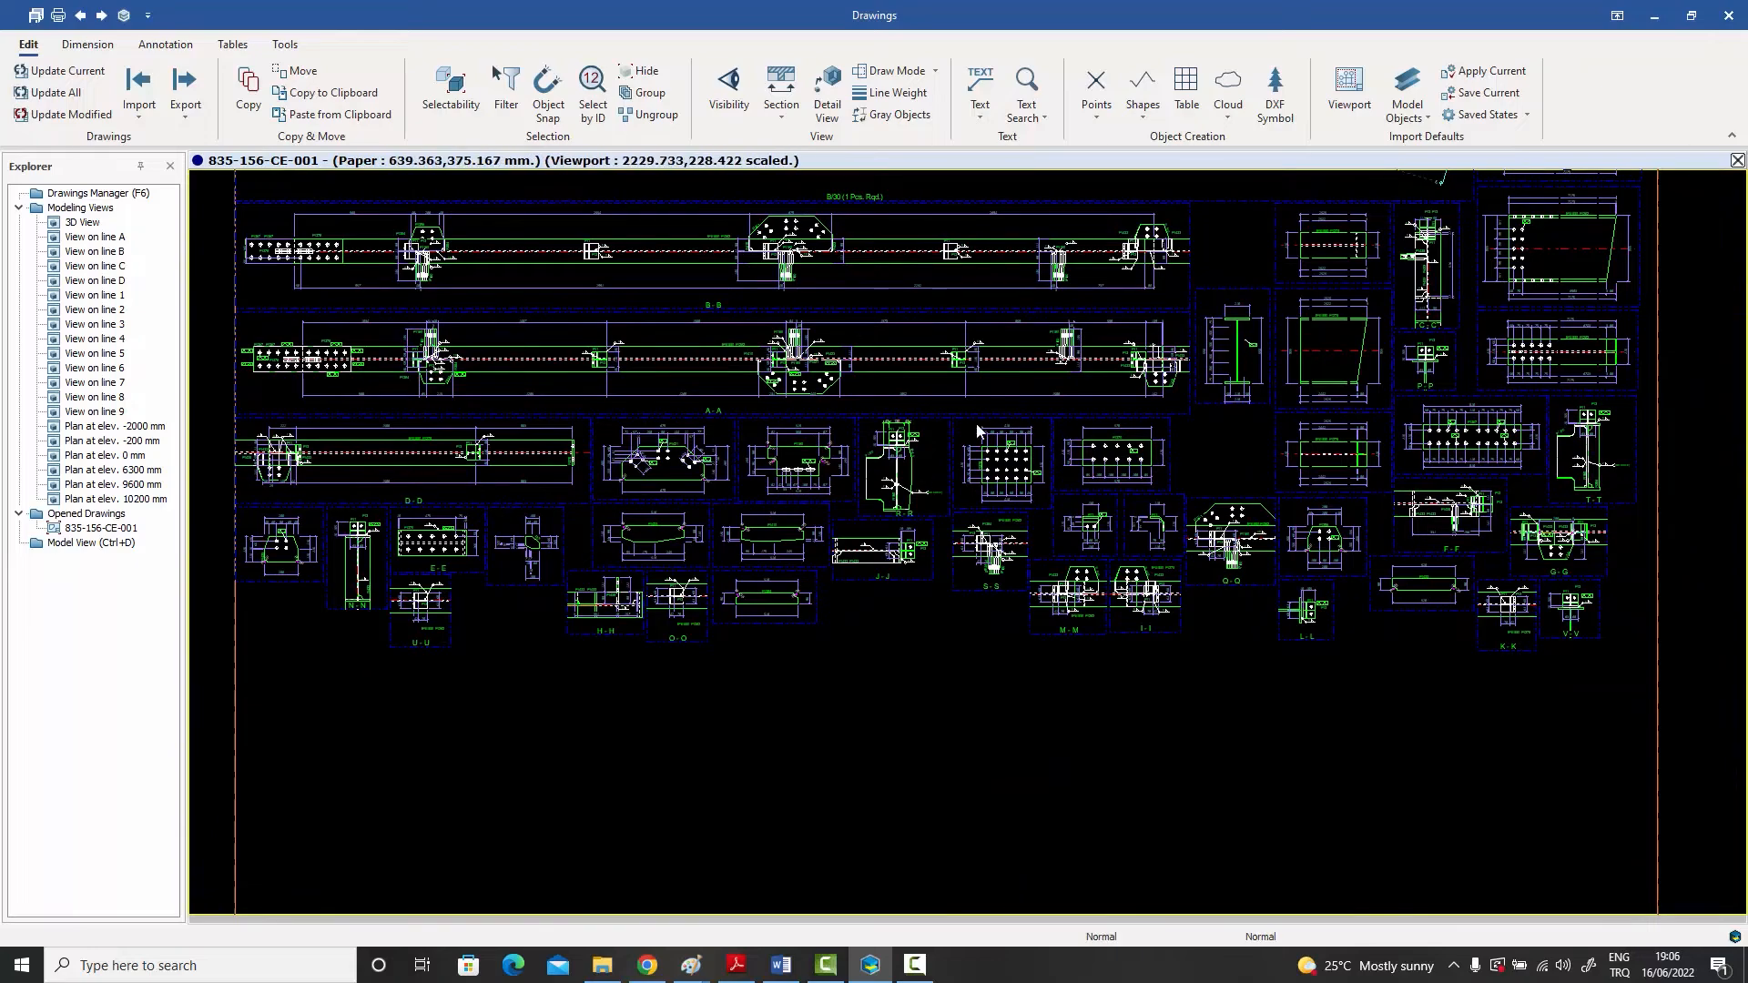
scroll(898, 446, up, 4)
scroll(897, 446, up, 1)
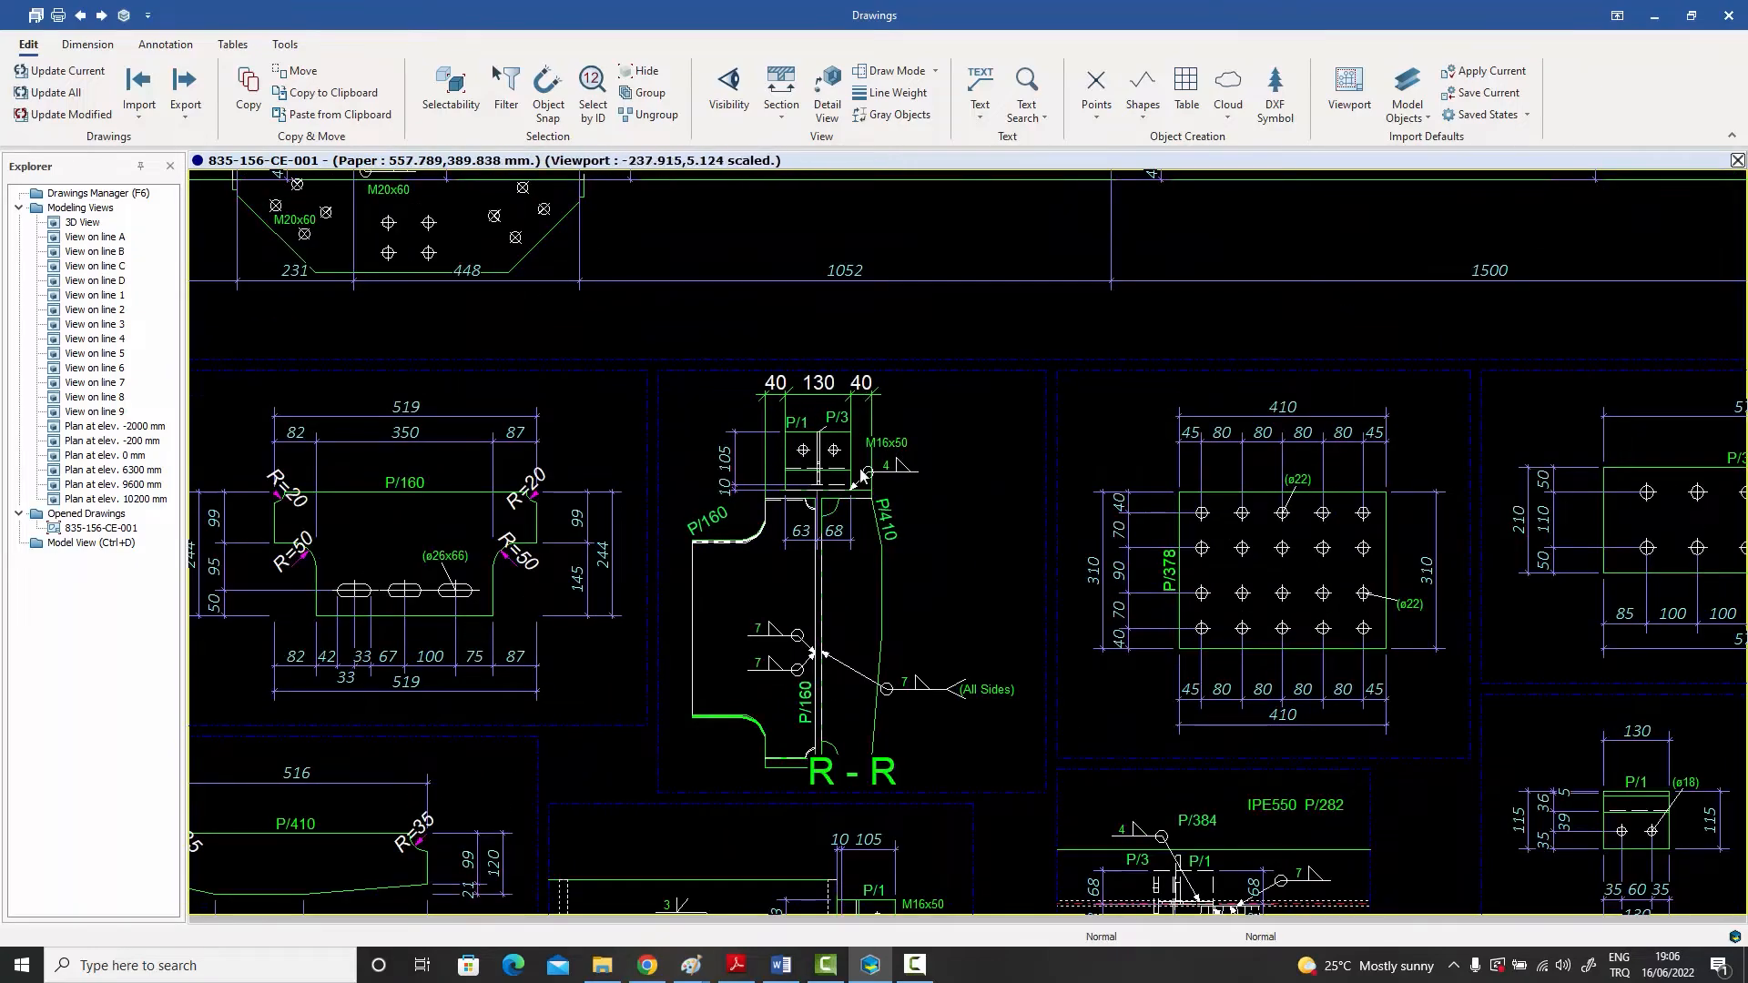
scroll(769, 455, down, 2)
scroll(772, 457, down, 2)
scroll(827, 453, down, 2)
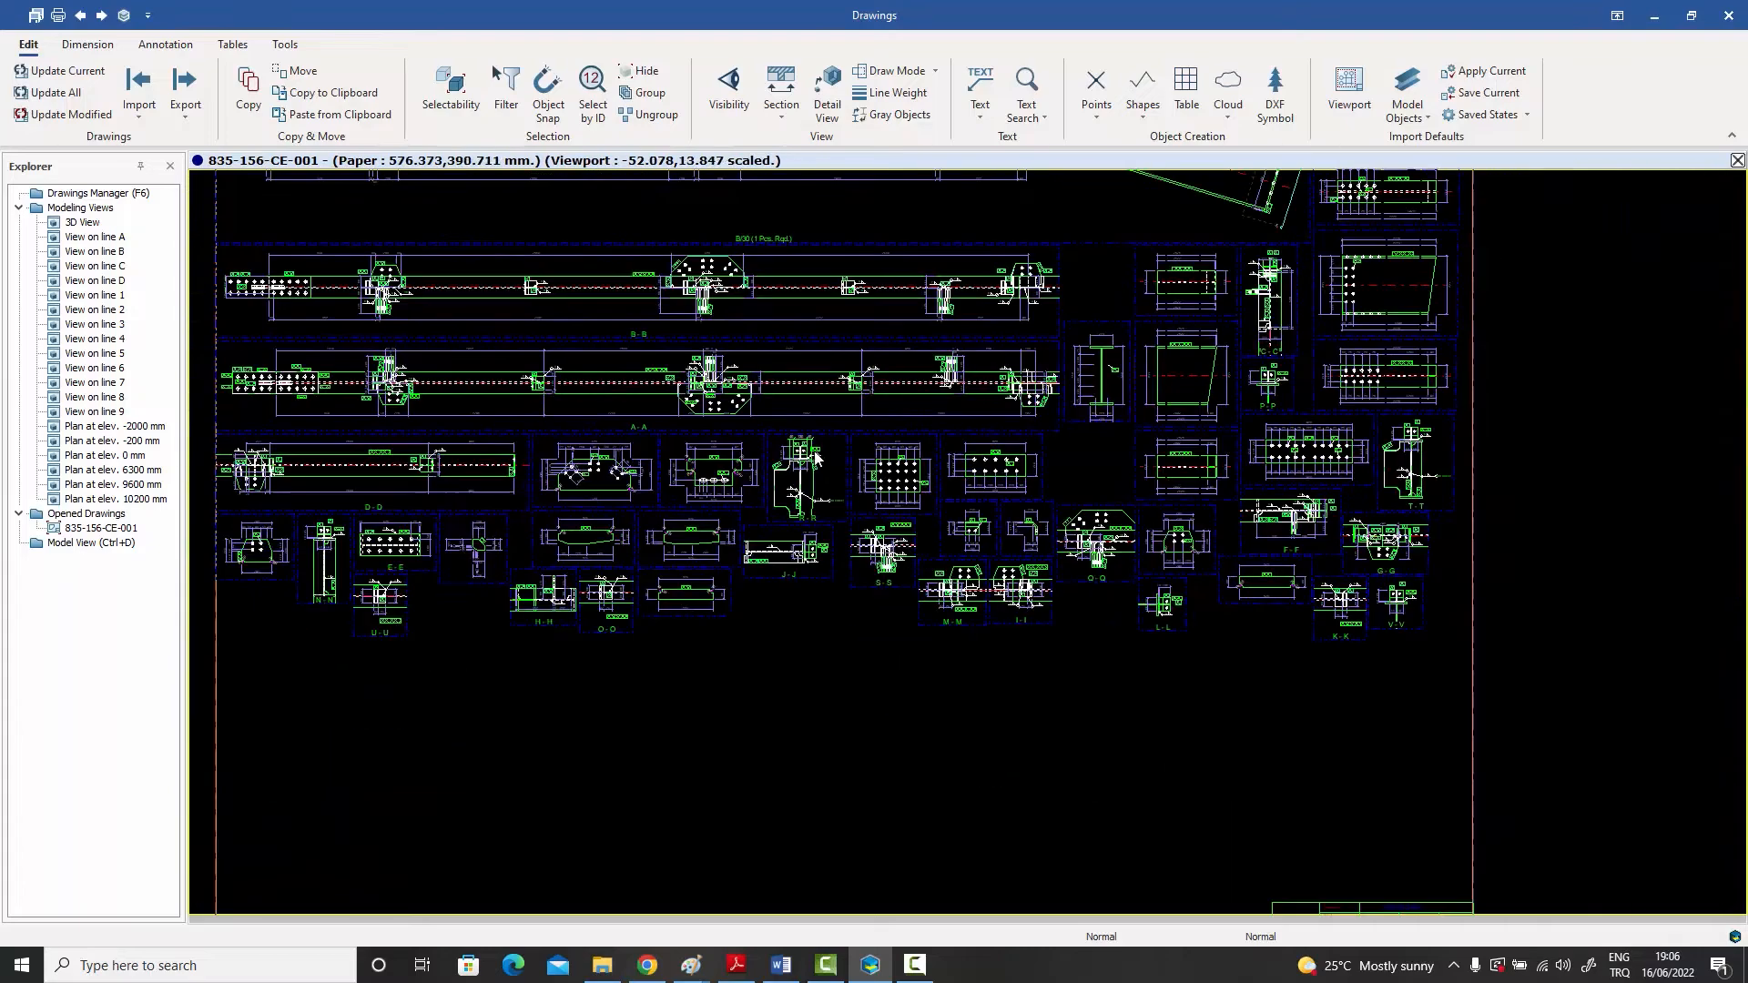
mouse_move(804, 458)
middle_down()
mouse_move(897, 538)
mouse_move(946, 640)
middle_up()
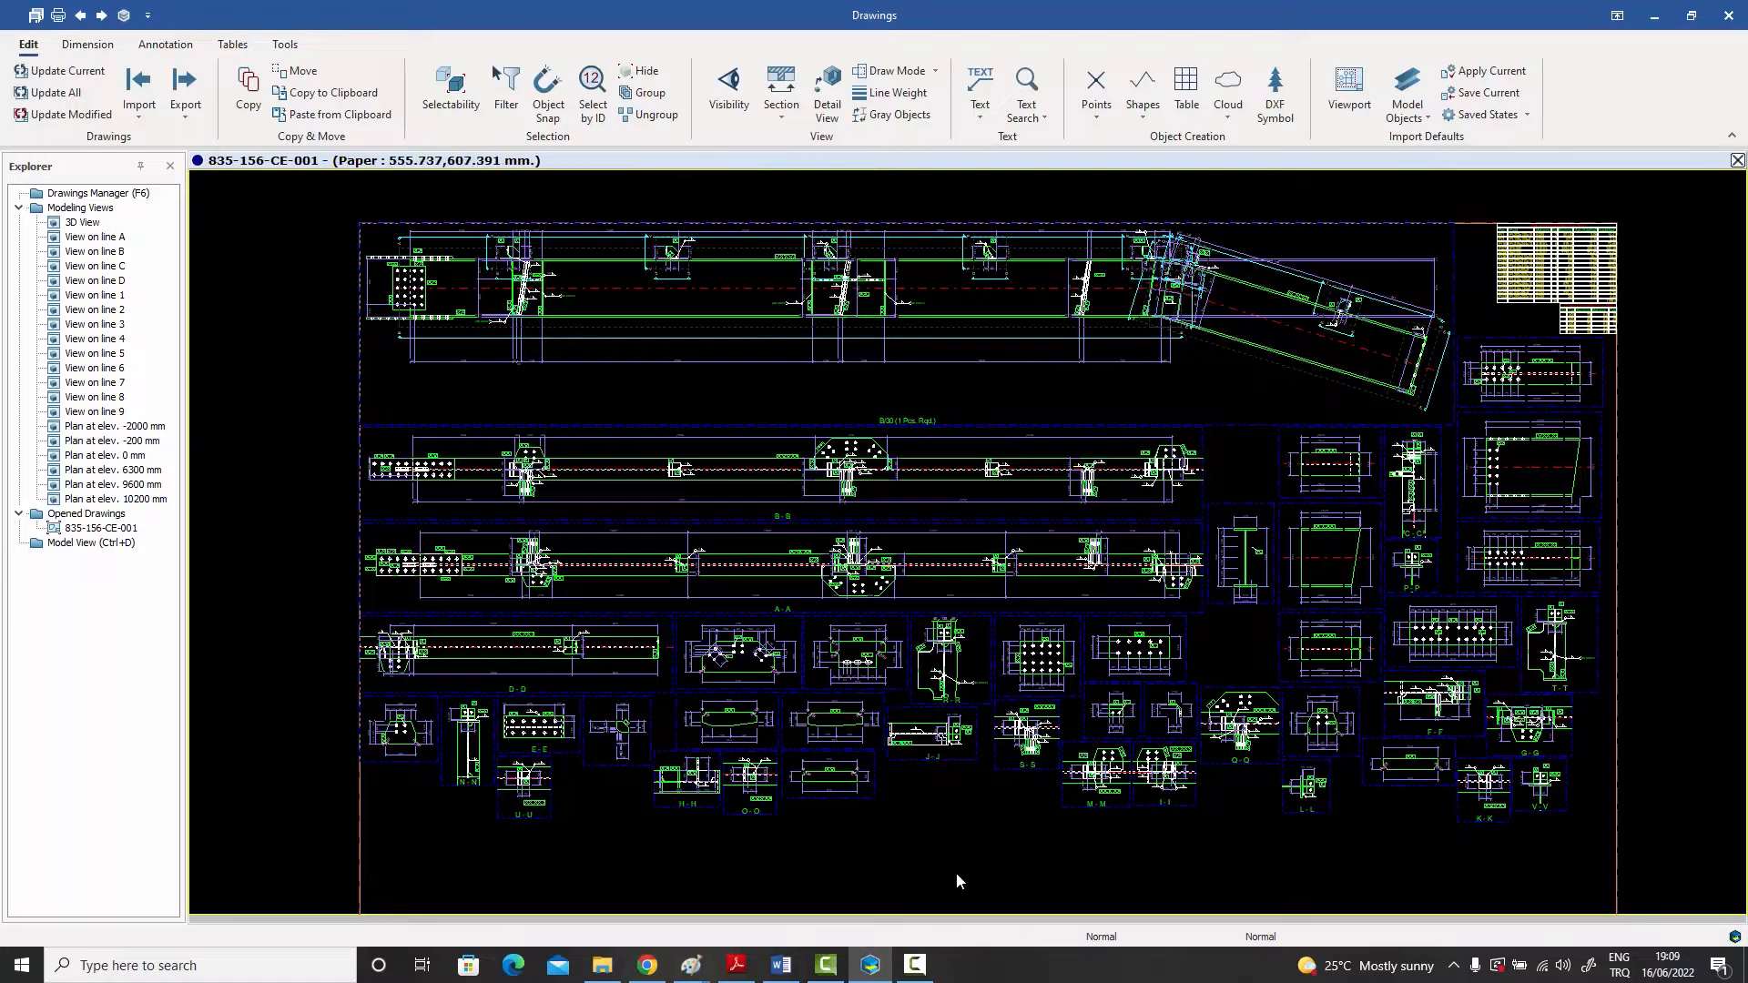
Step: Open the Assembly Drawing Macro attached to the drawing's properties, check its view options, and return to its multiple settings
double_click(945, 851)
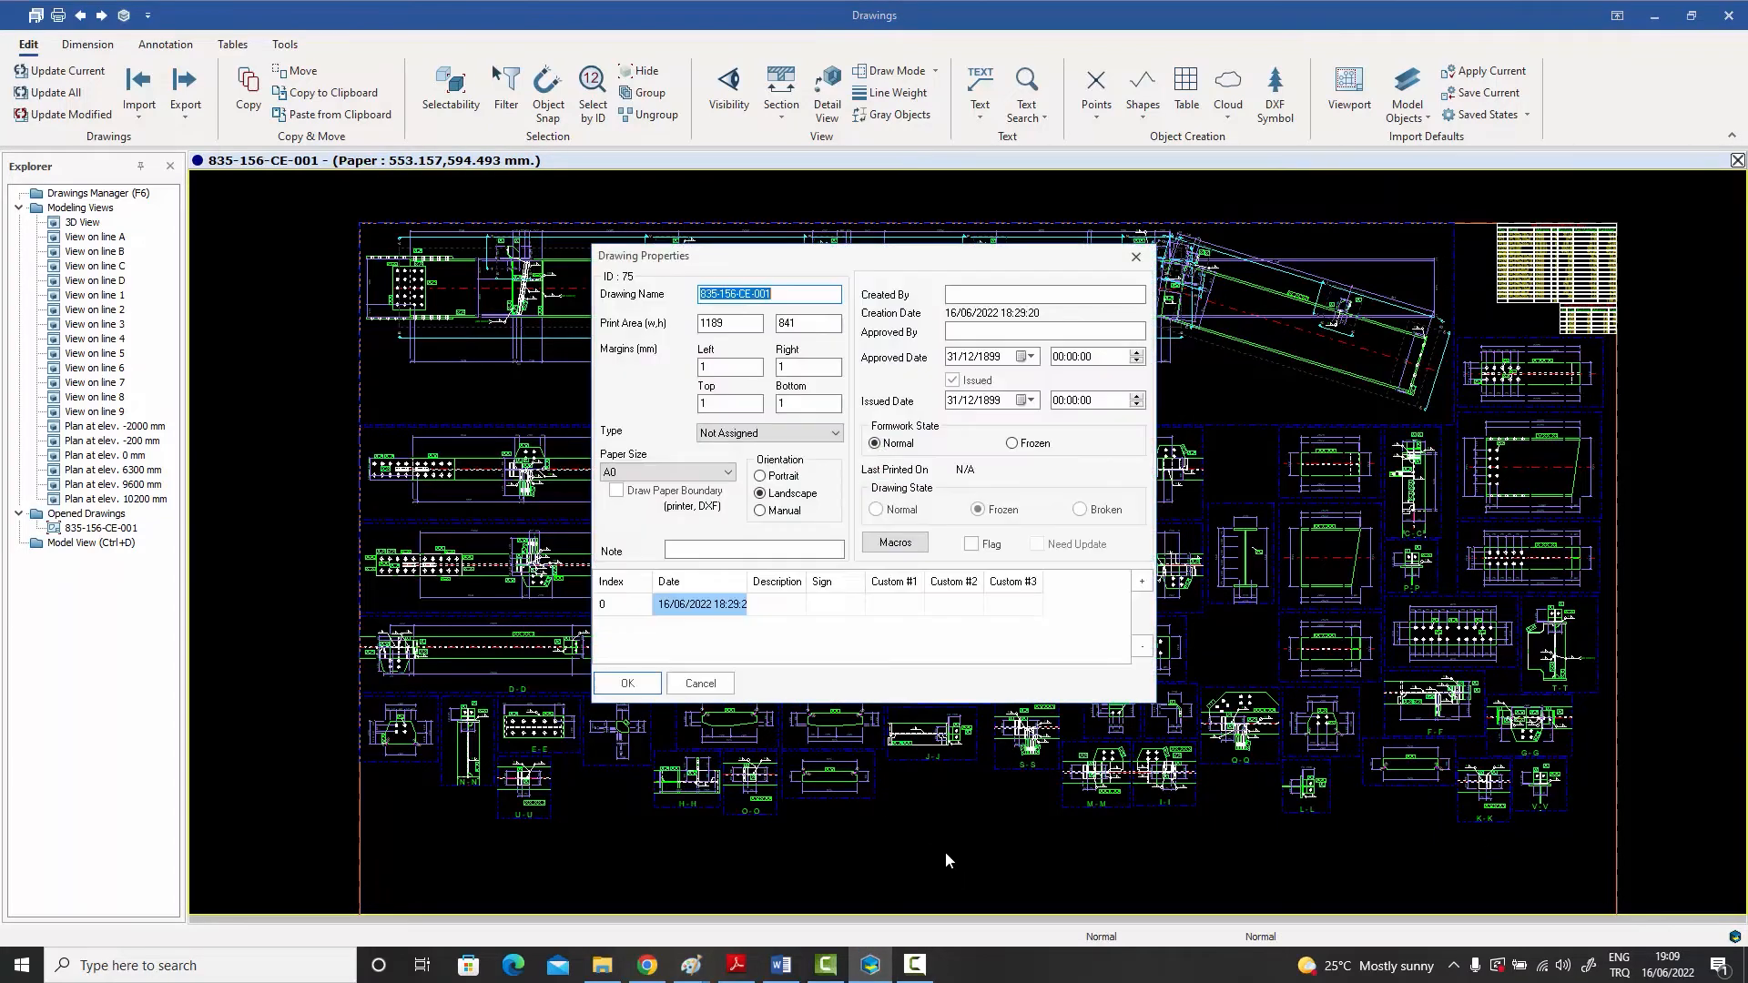
click(889, 544)
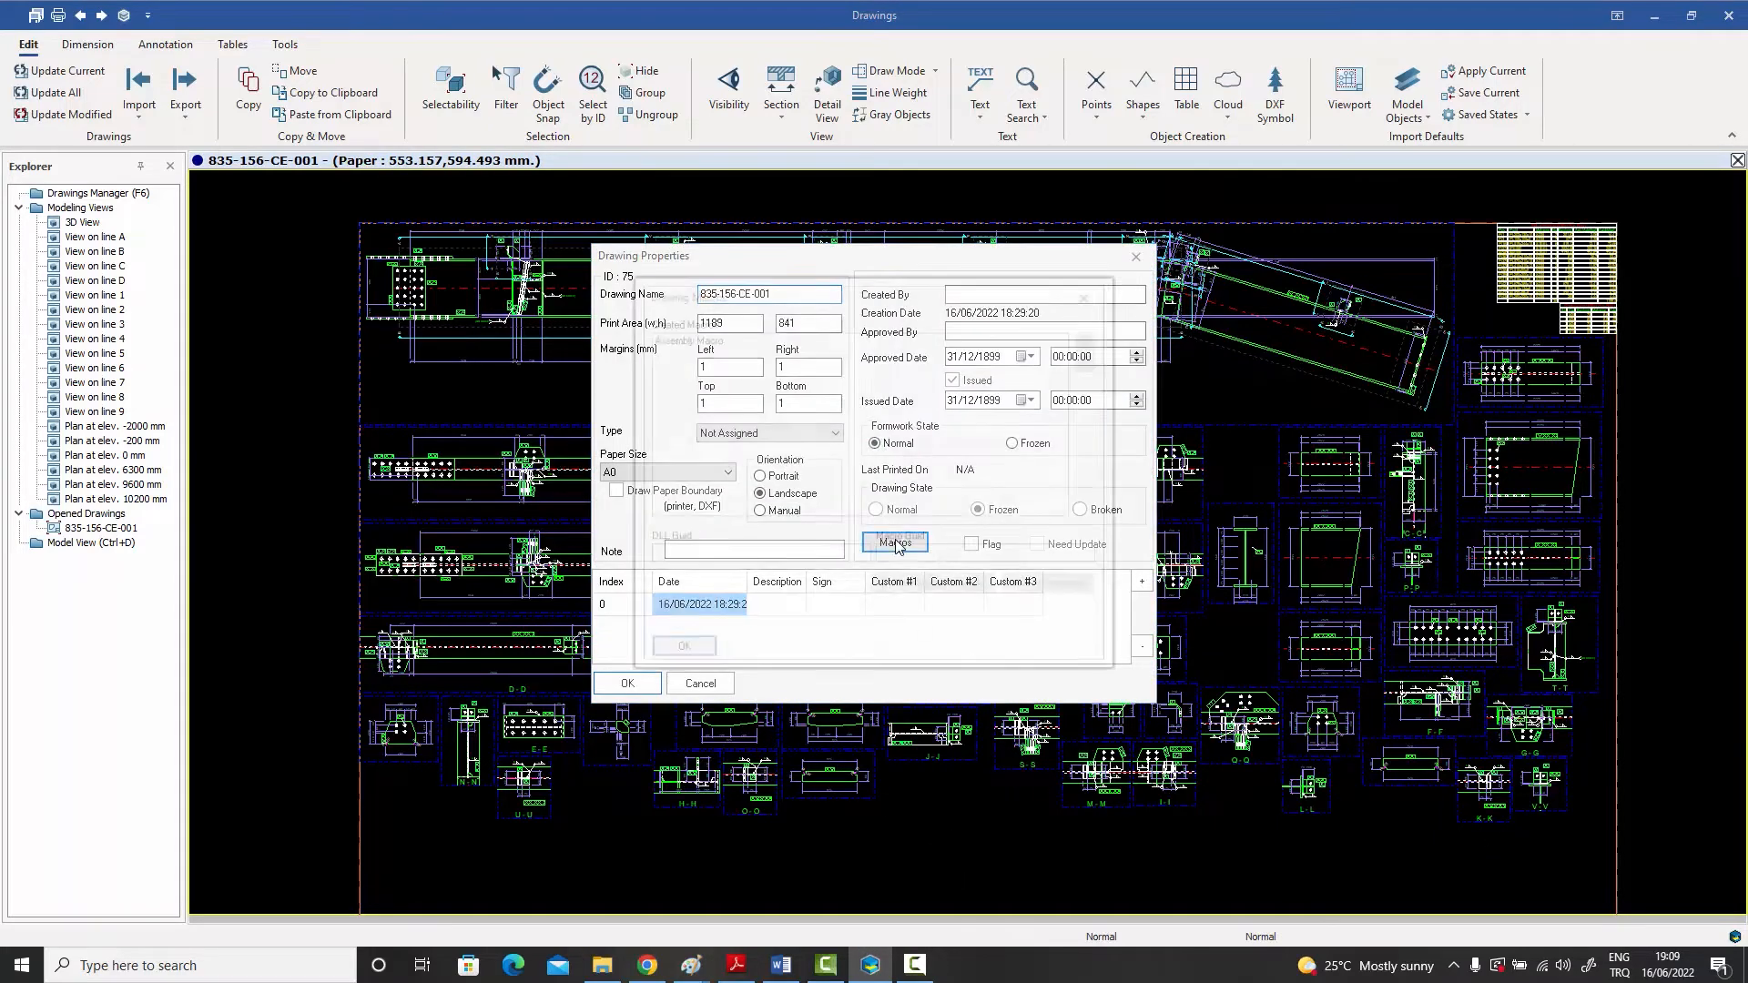
double_click(690, 338)
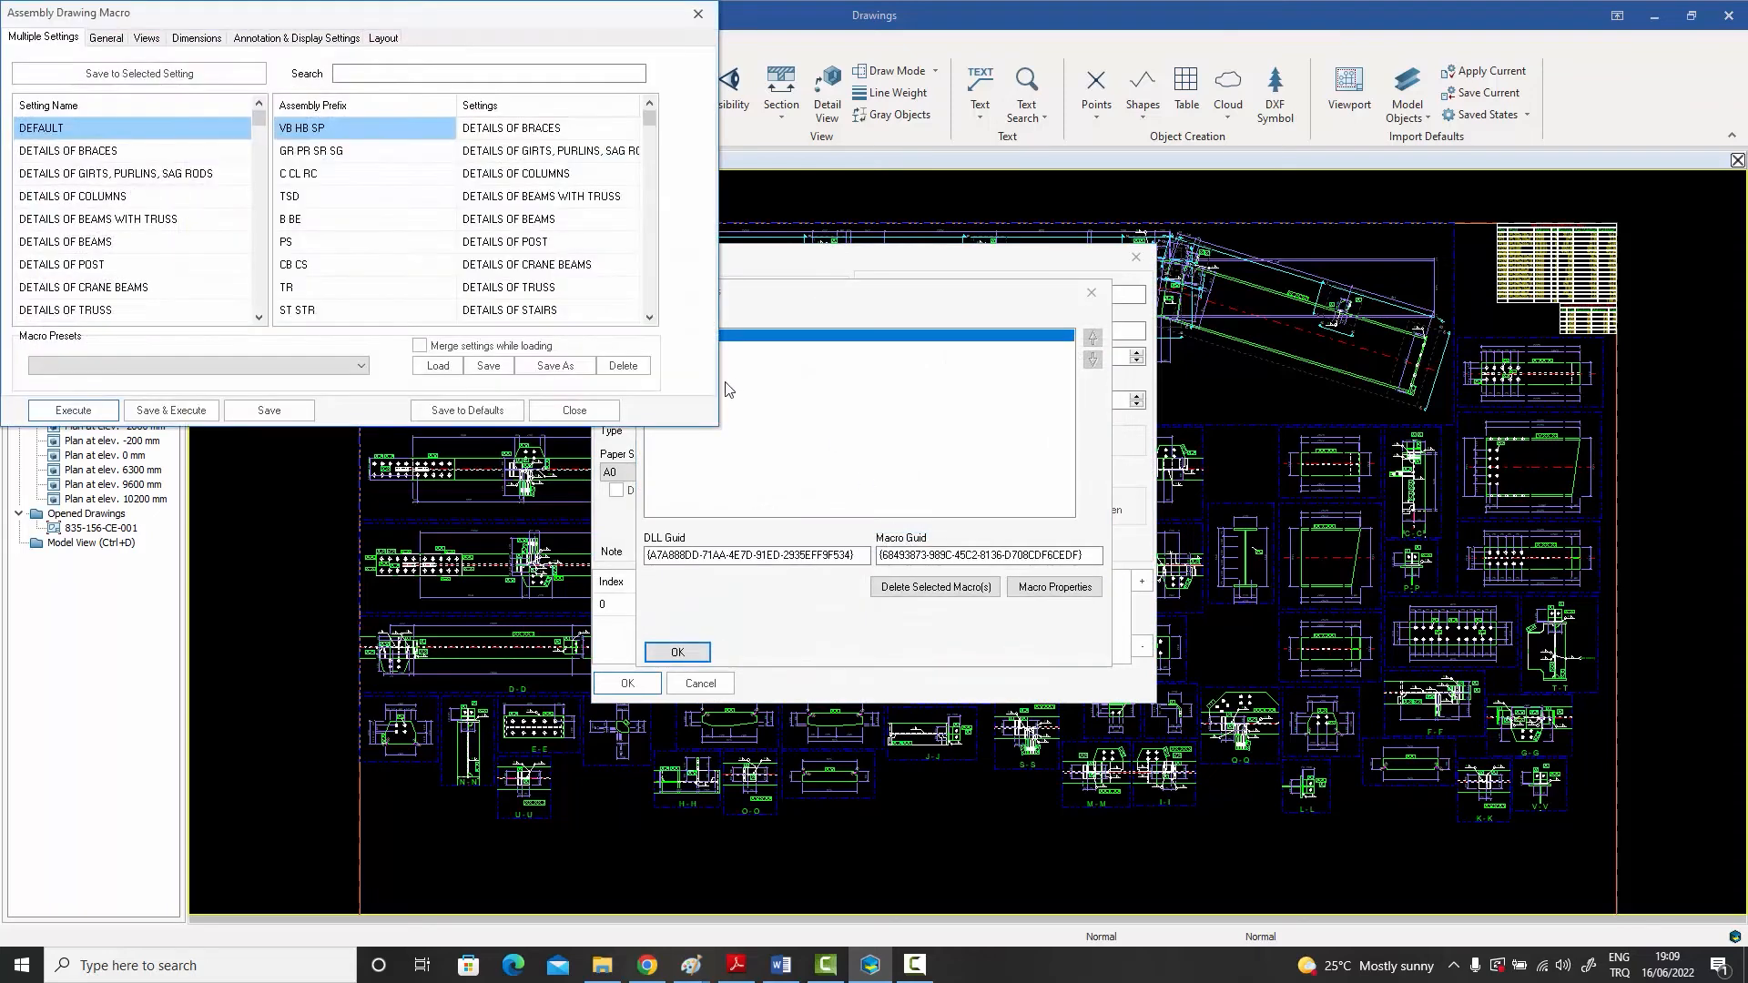
click(146, 39)
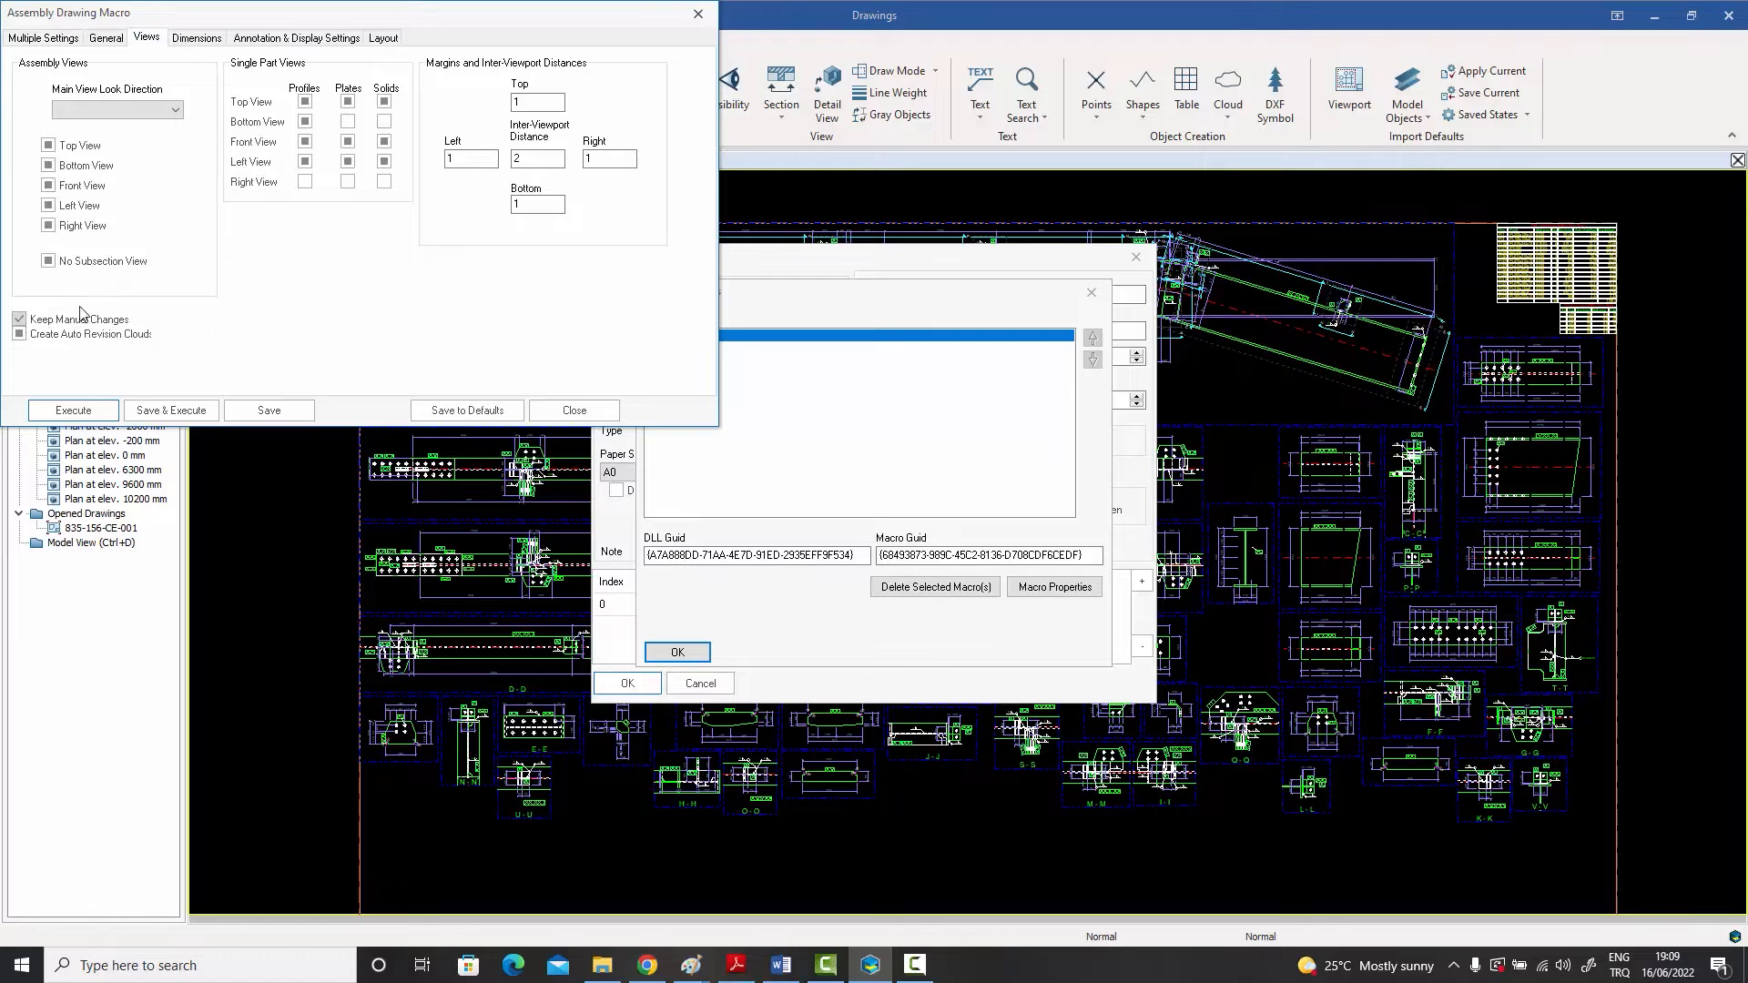
click(56, 40)
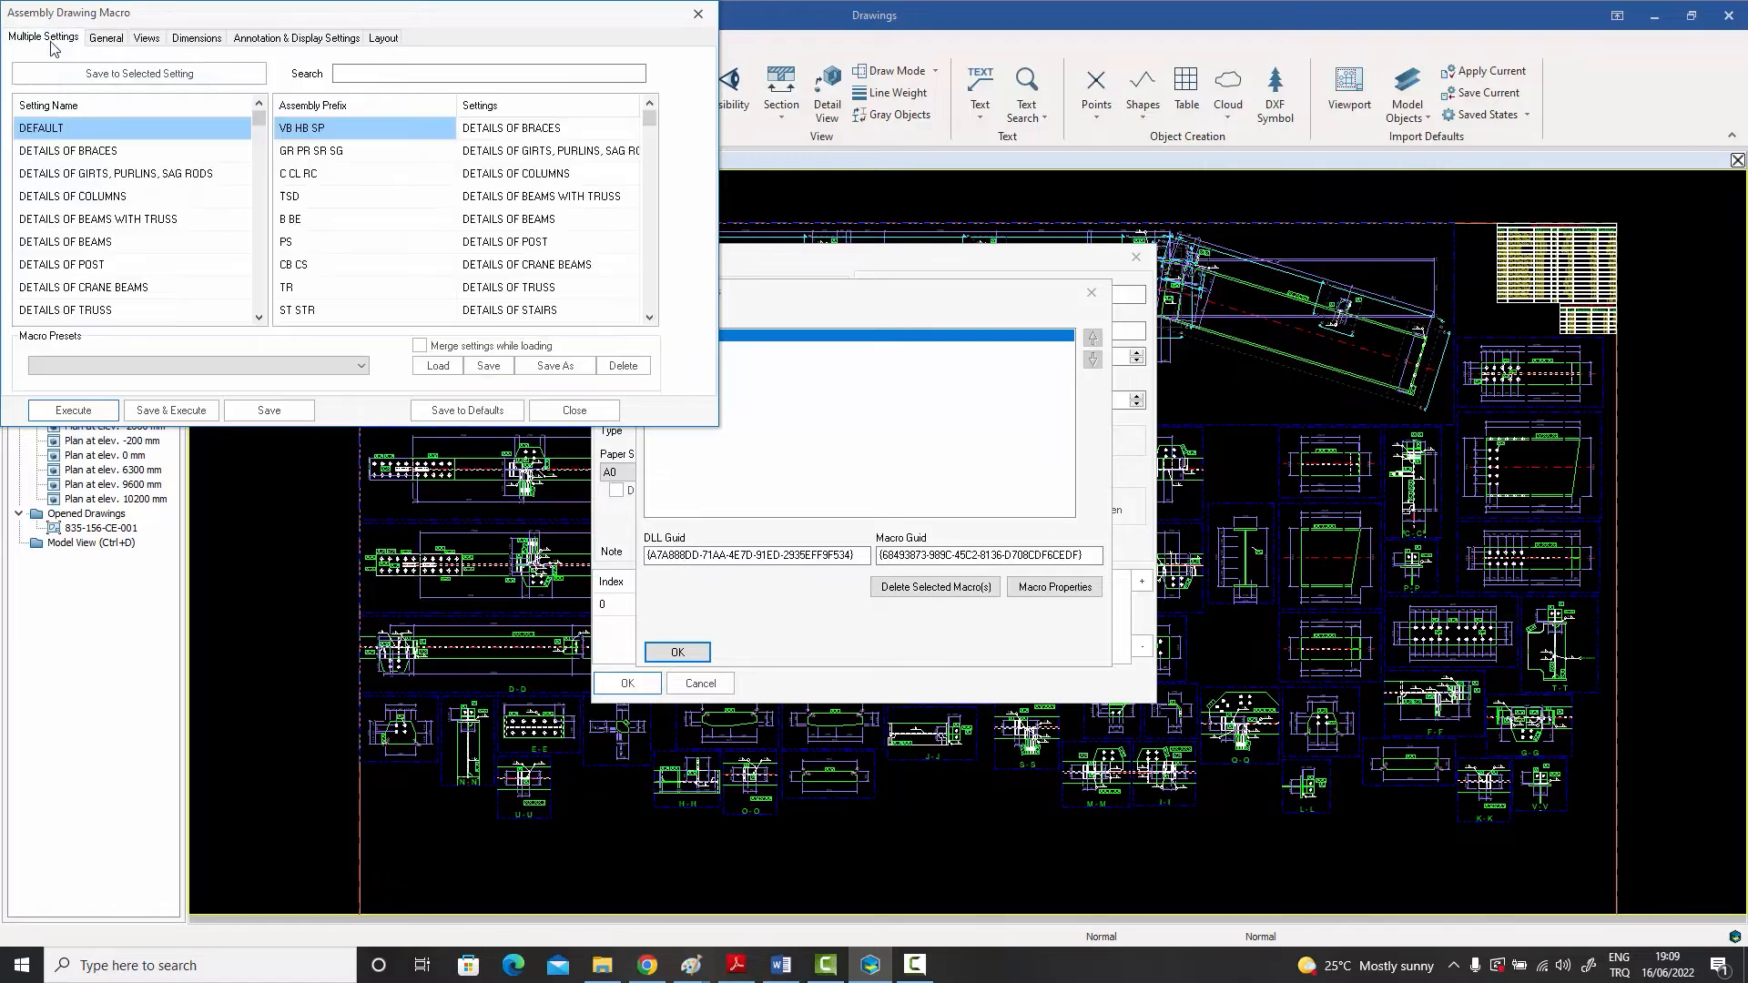
Step: Execute the Assembly Drawing Macro to regenerate the drawing, and close the macro and drawing property dialogs
click(75, 411)
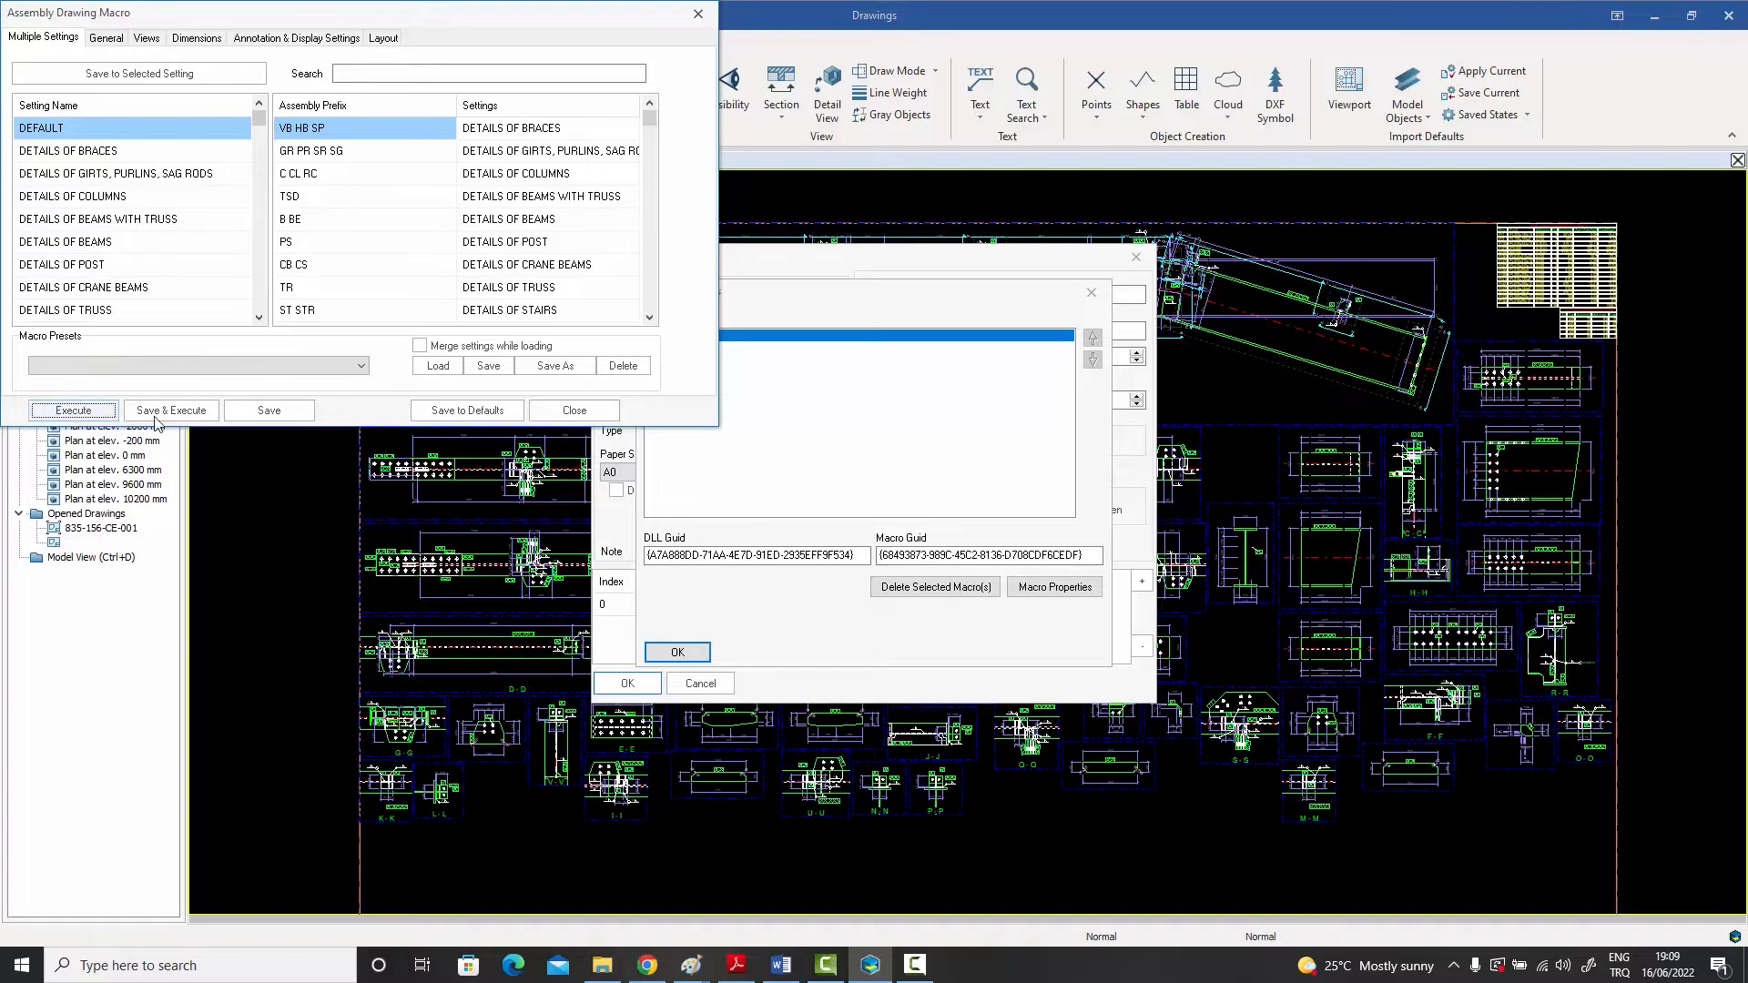
click(552, 410)
click(677, 652)
click(633, 679)
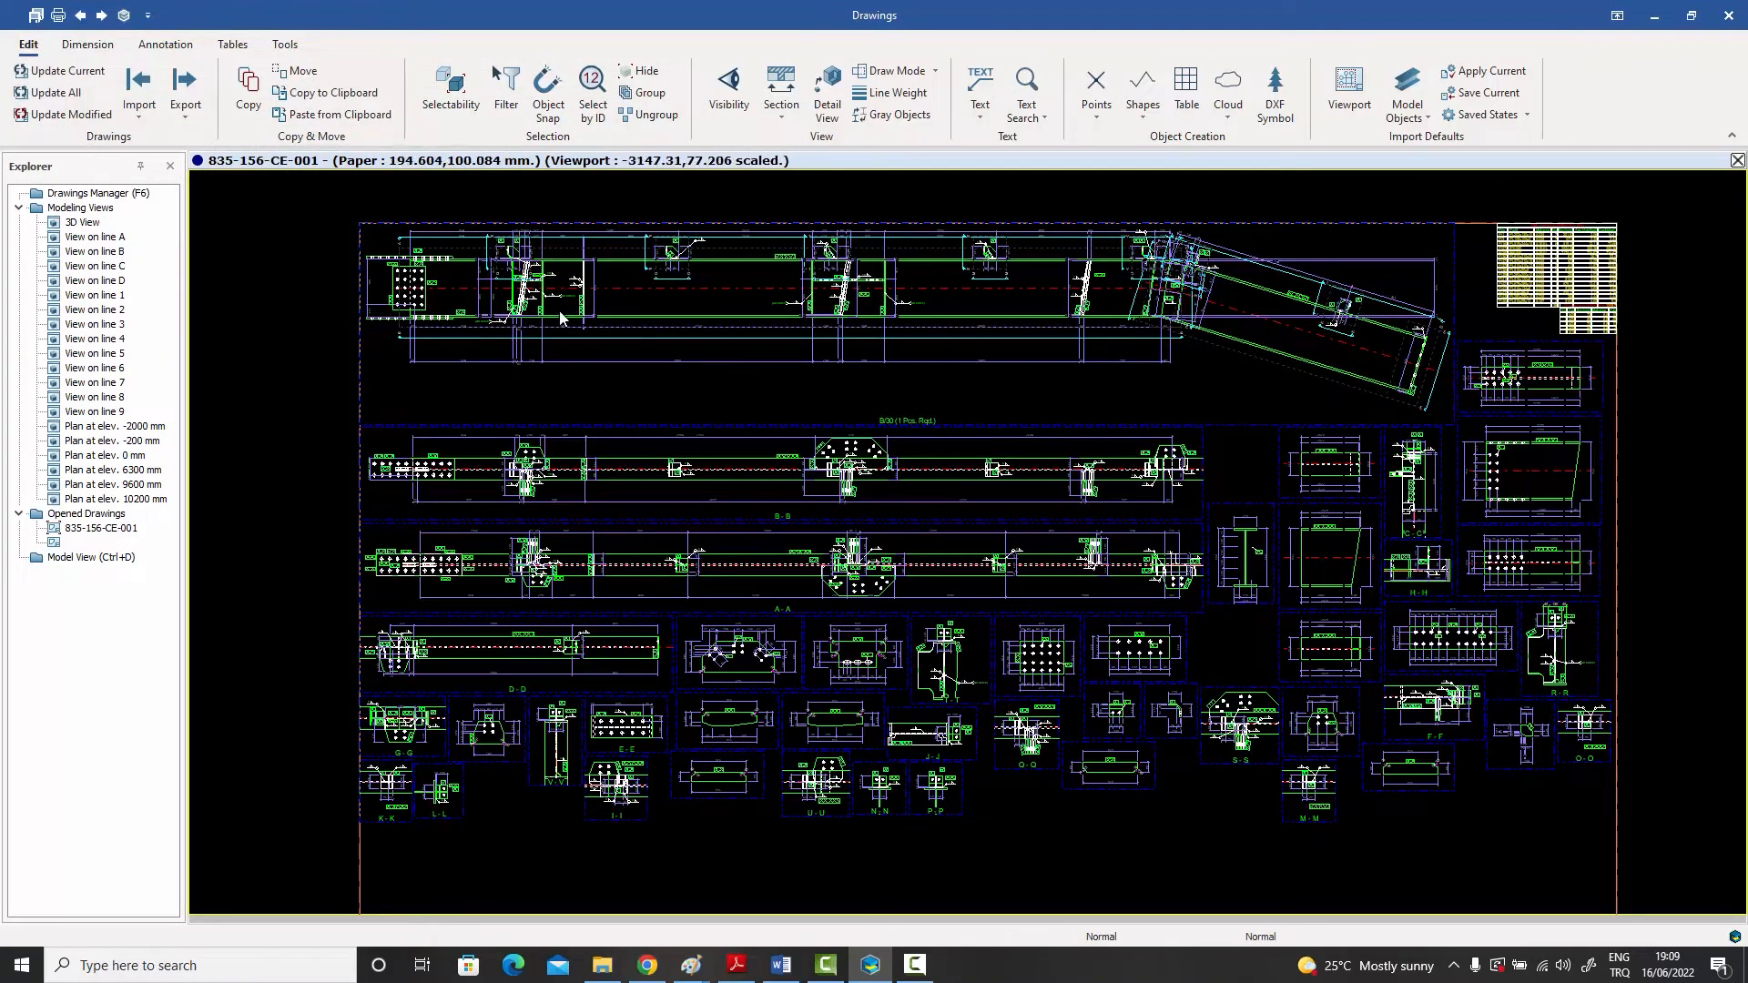
Step: Examine stiffener P/464 and the dimension chains around it in the regenerated main rafter view
scroll(559, 299, up, 3)
middle_drag(559, 299, 585, 381)
scroll(628, 331, up, 4)
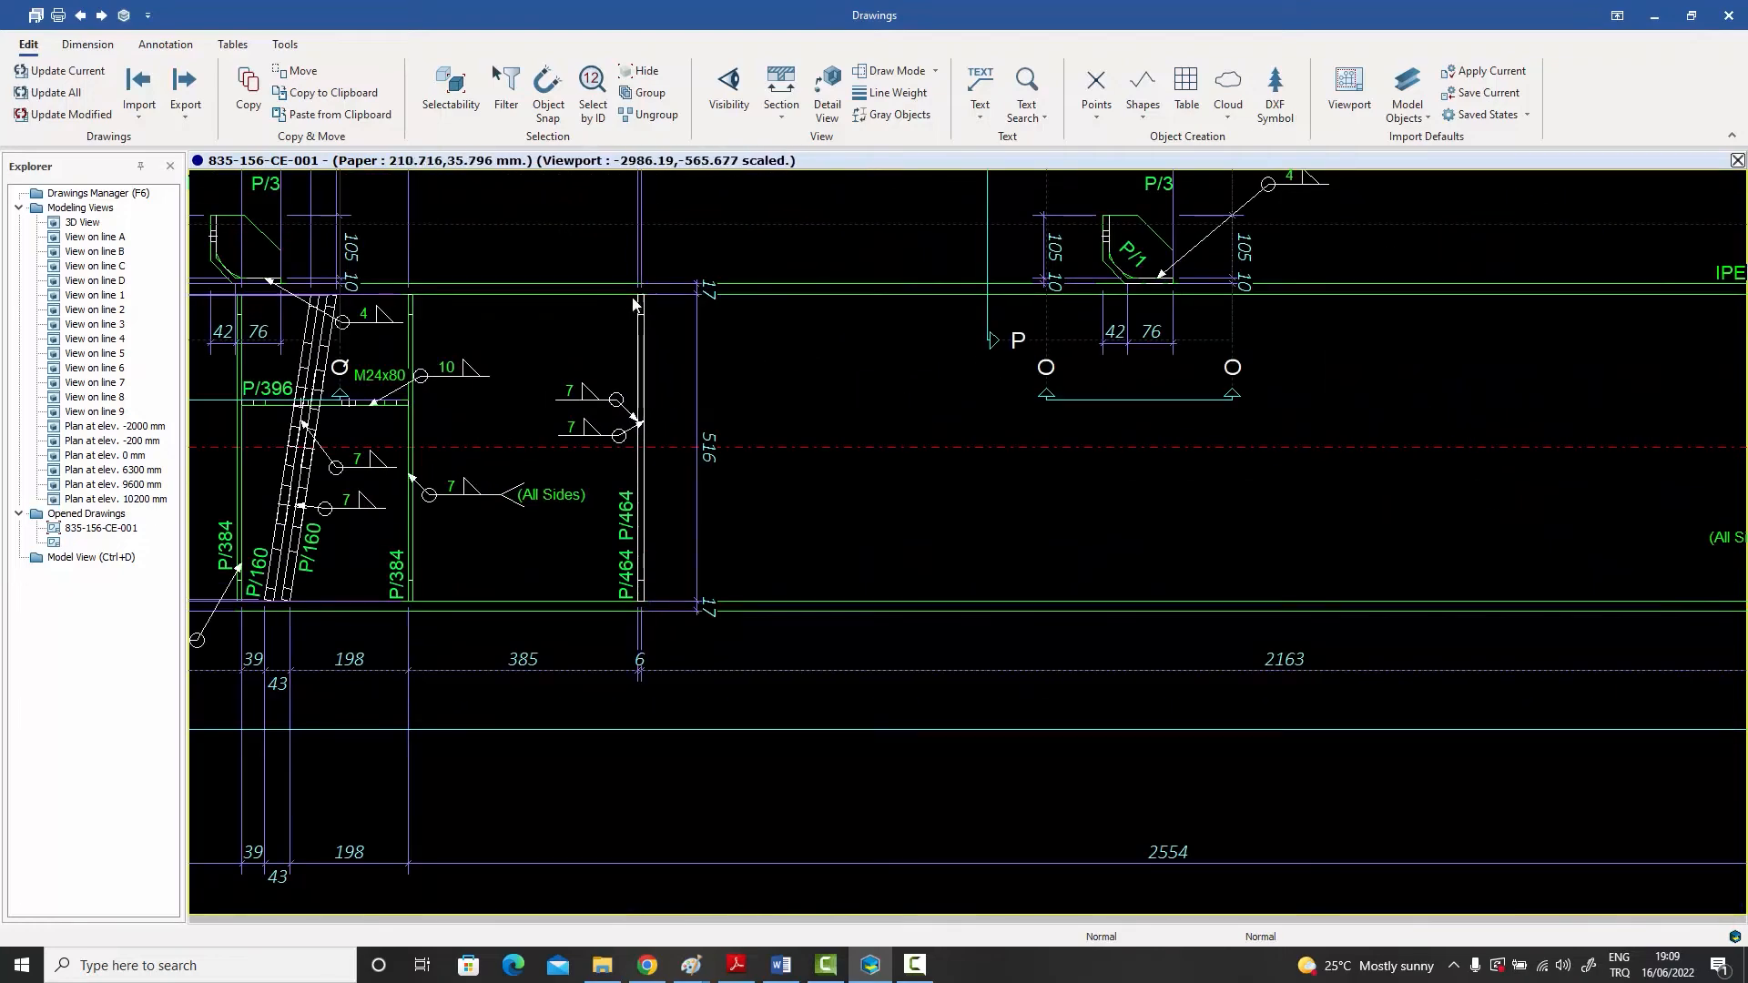
scroll(650, 598, down, 2)
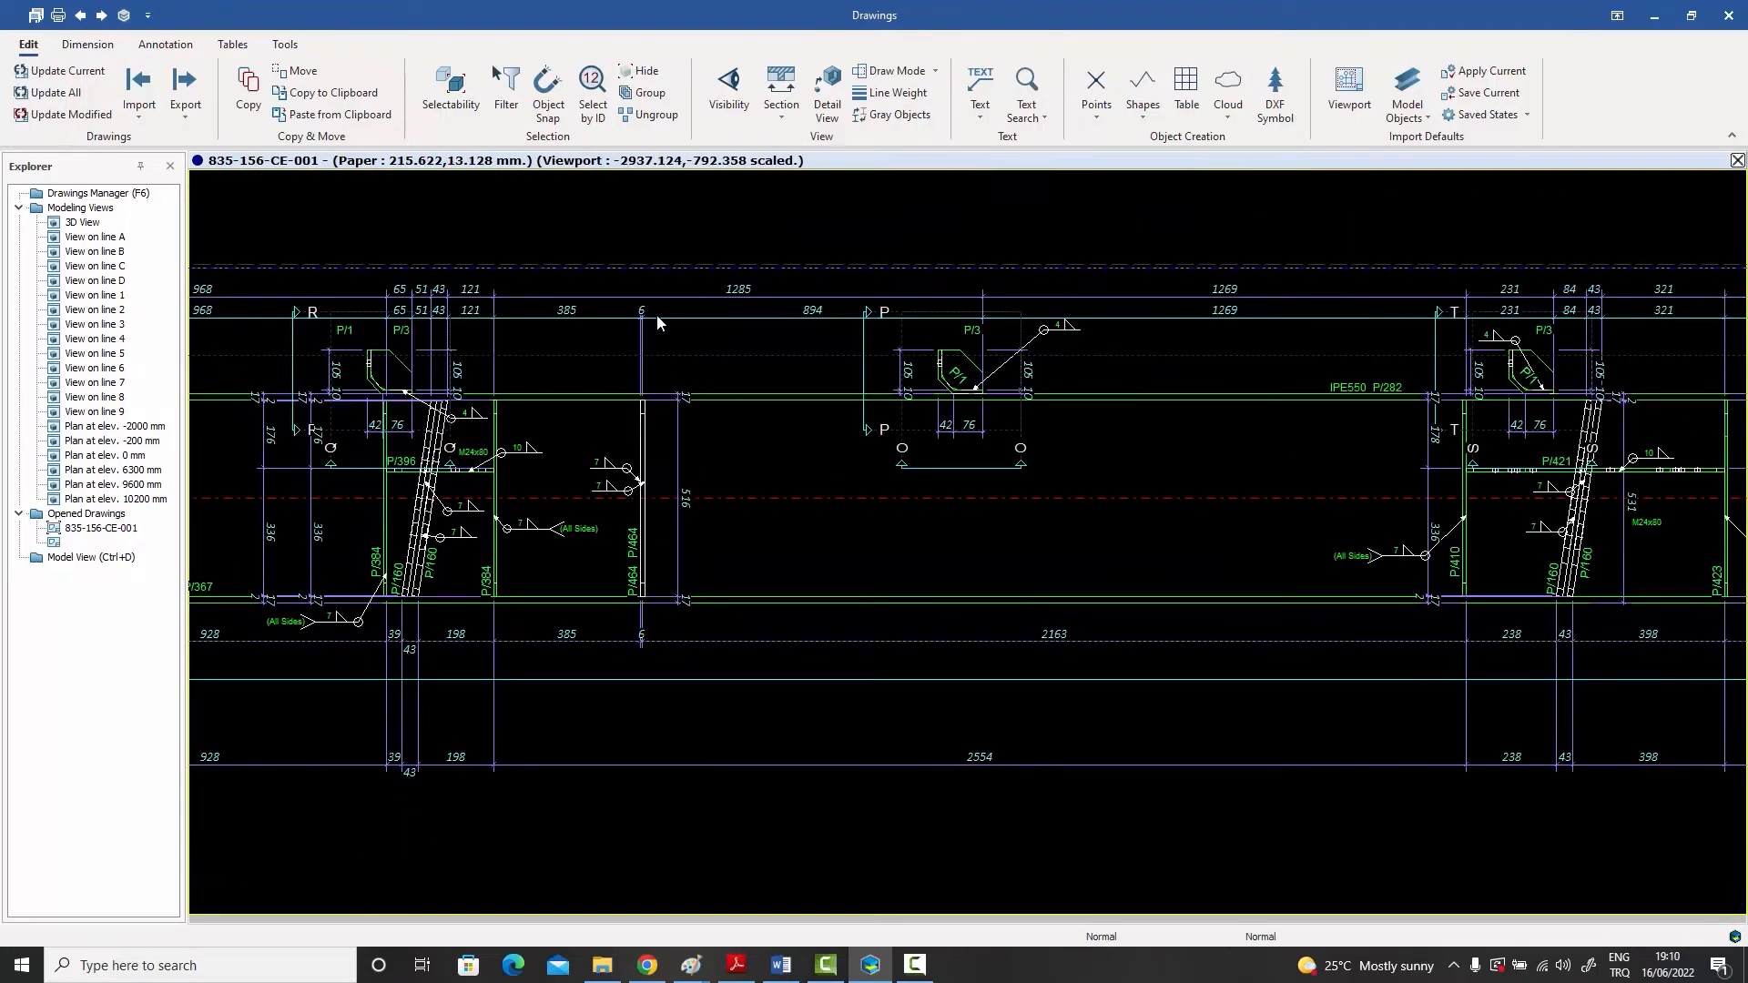
Step: Examine stiffener P/464 with its dimensions and weld marks in the main rafter view and in section B-B
middle_drag(659, 364, 631, 332)
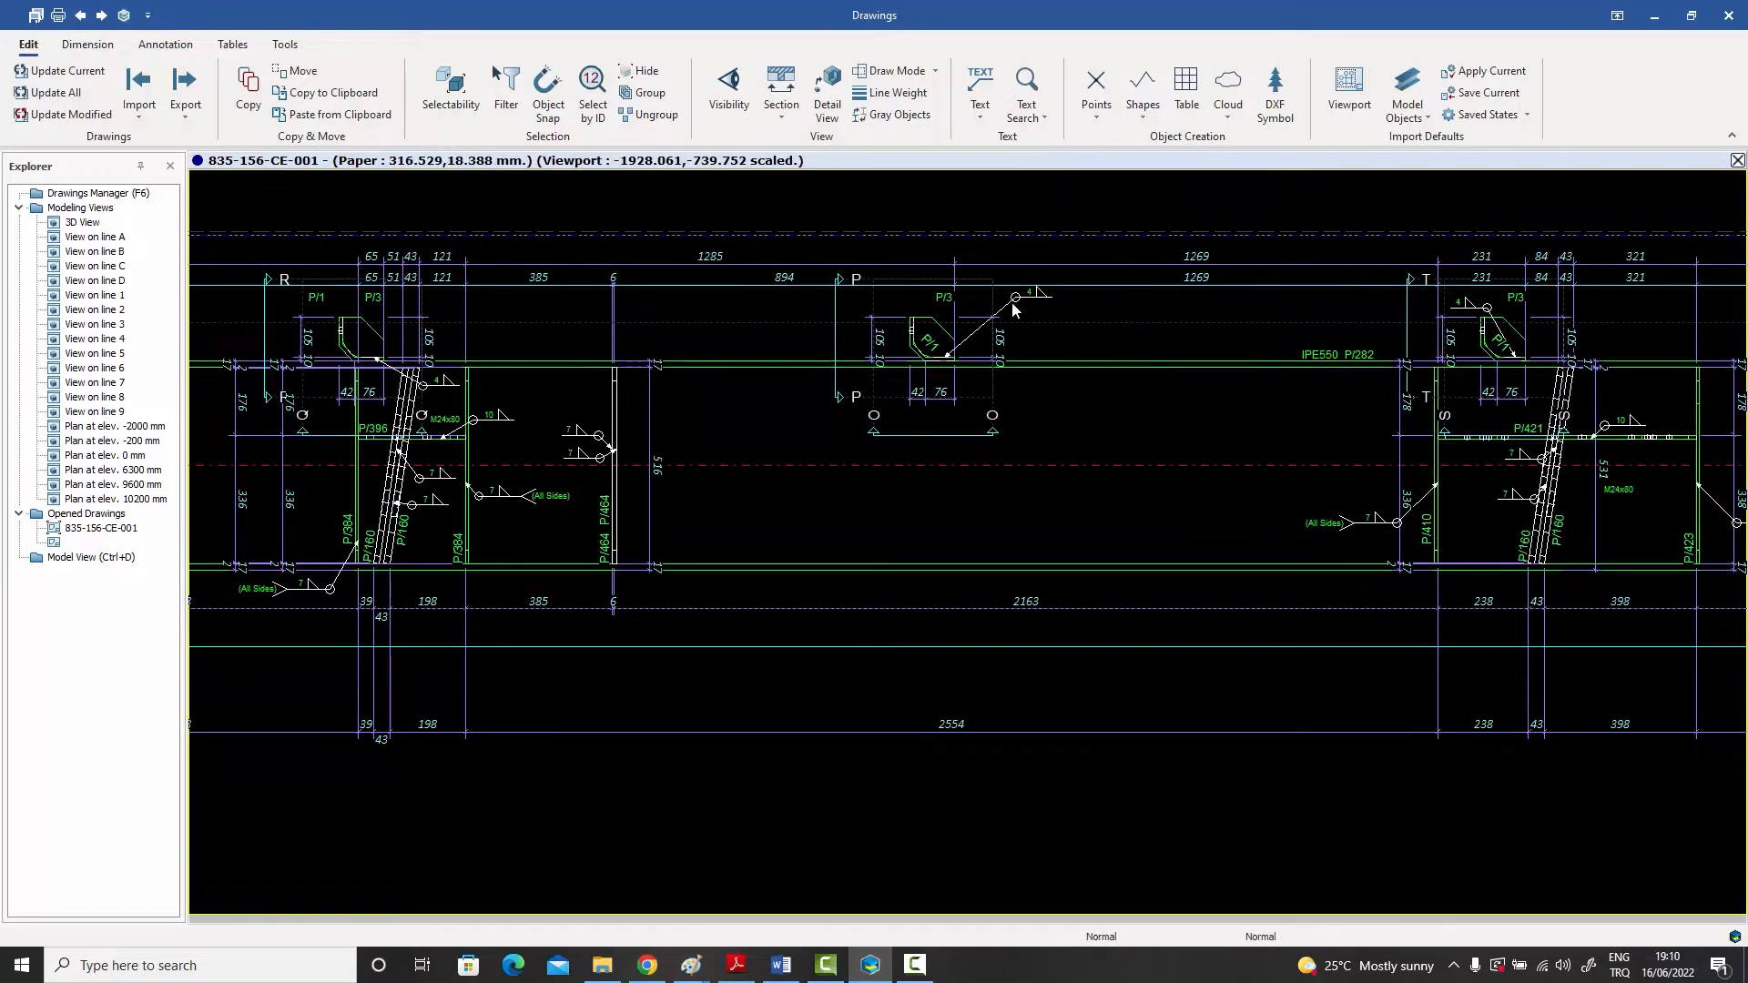
scroll(961, 349, down, 1)
scroll(962, 349, down, 3)
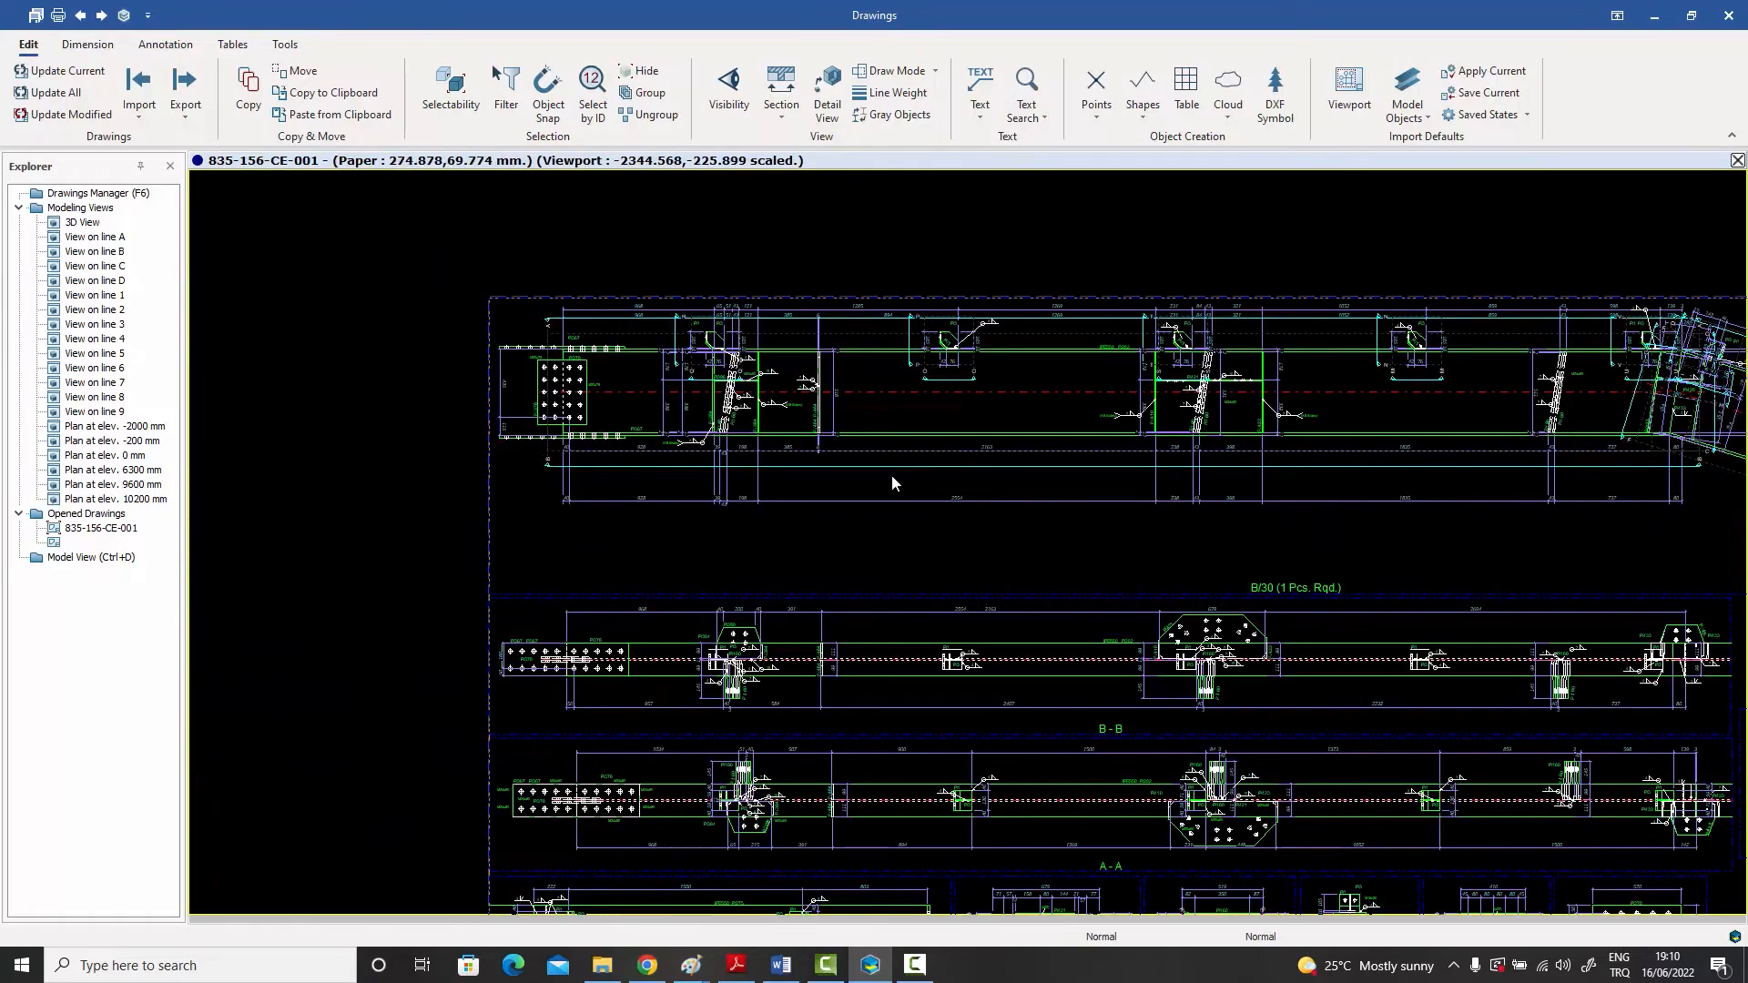
middle_drag(892, 479, 894, 294)
scroll(744, 441, up, 1)
scroll(744, 441, up, 5)
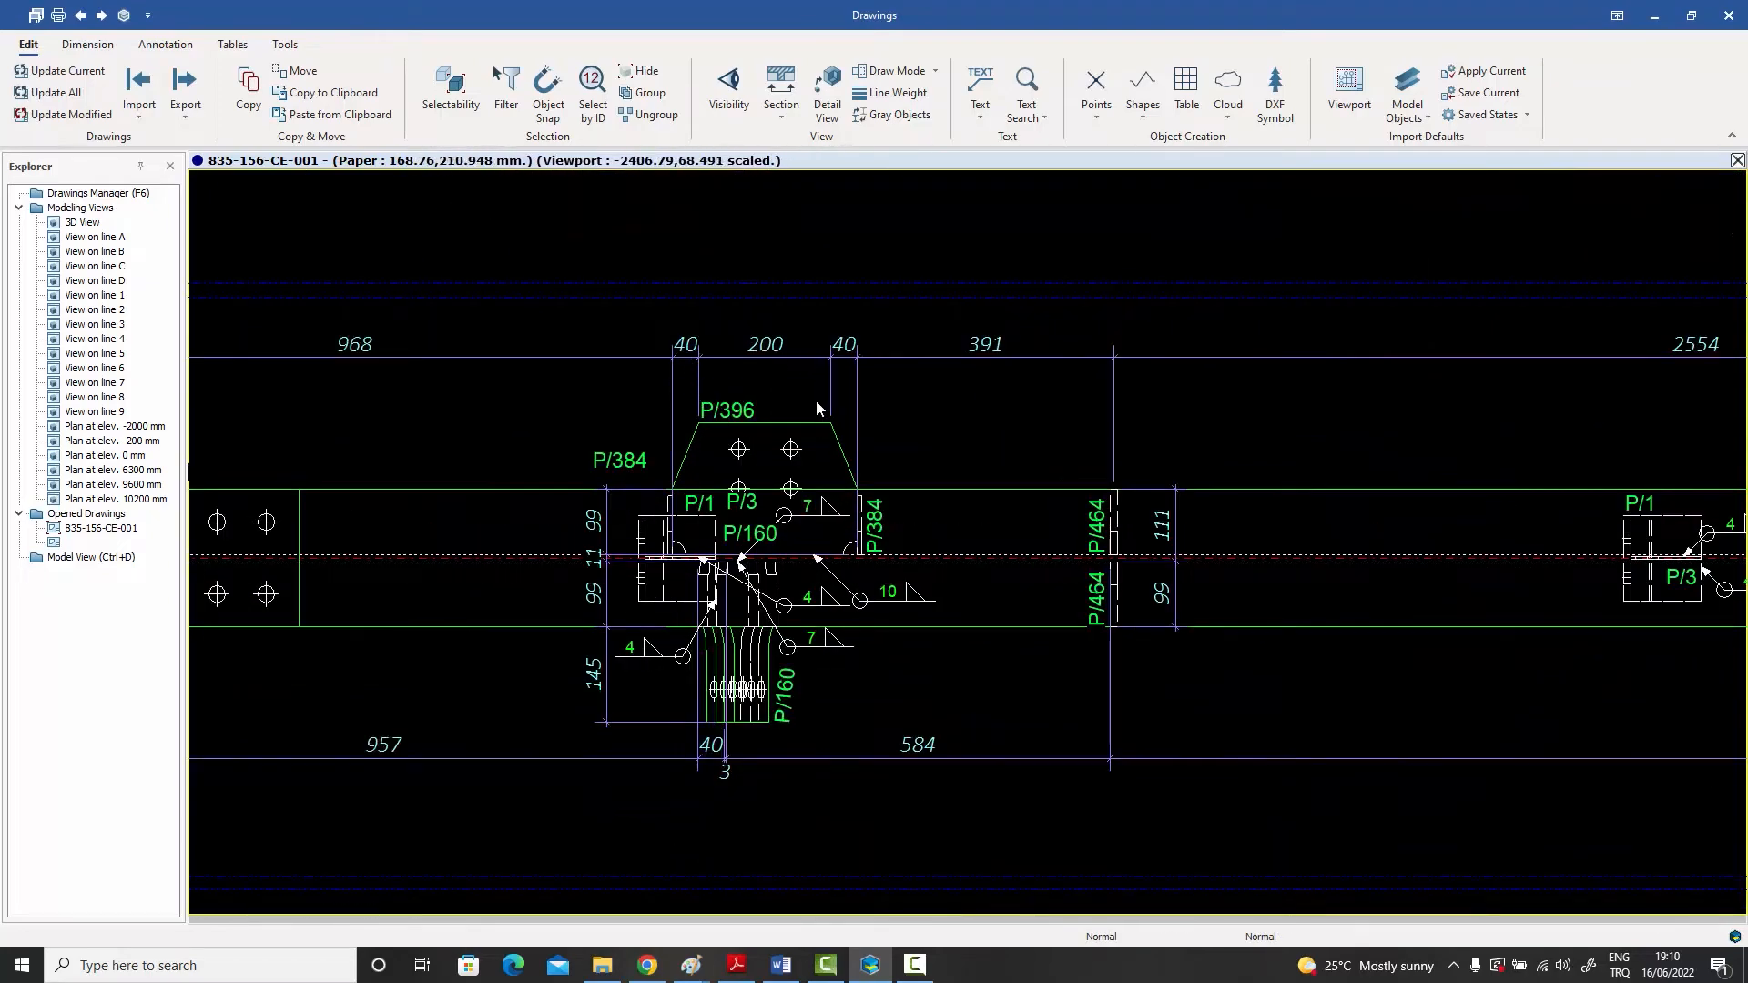
scroll(805, 324, down, 7)
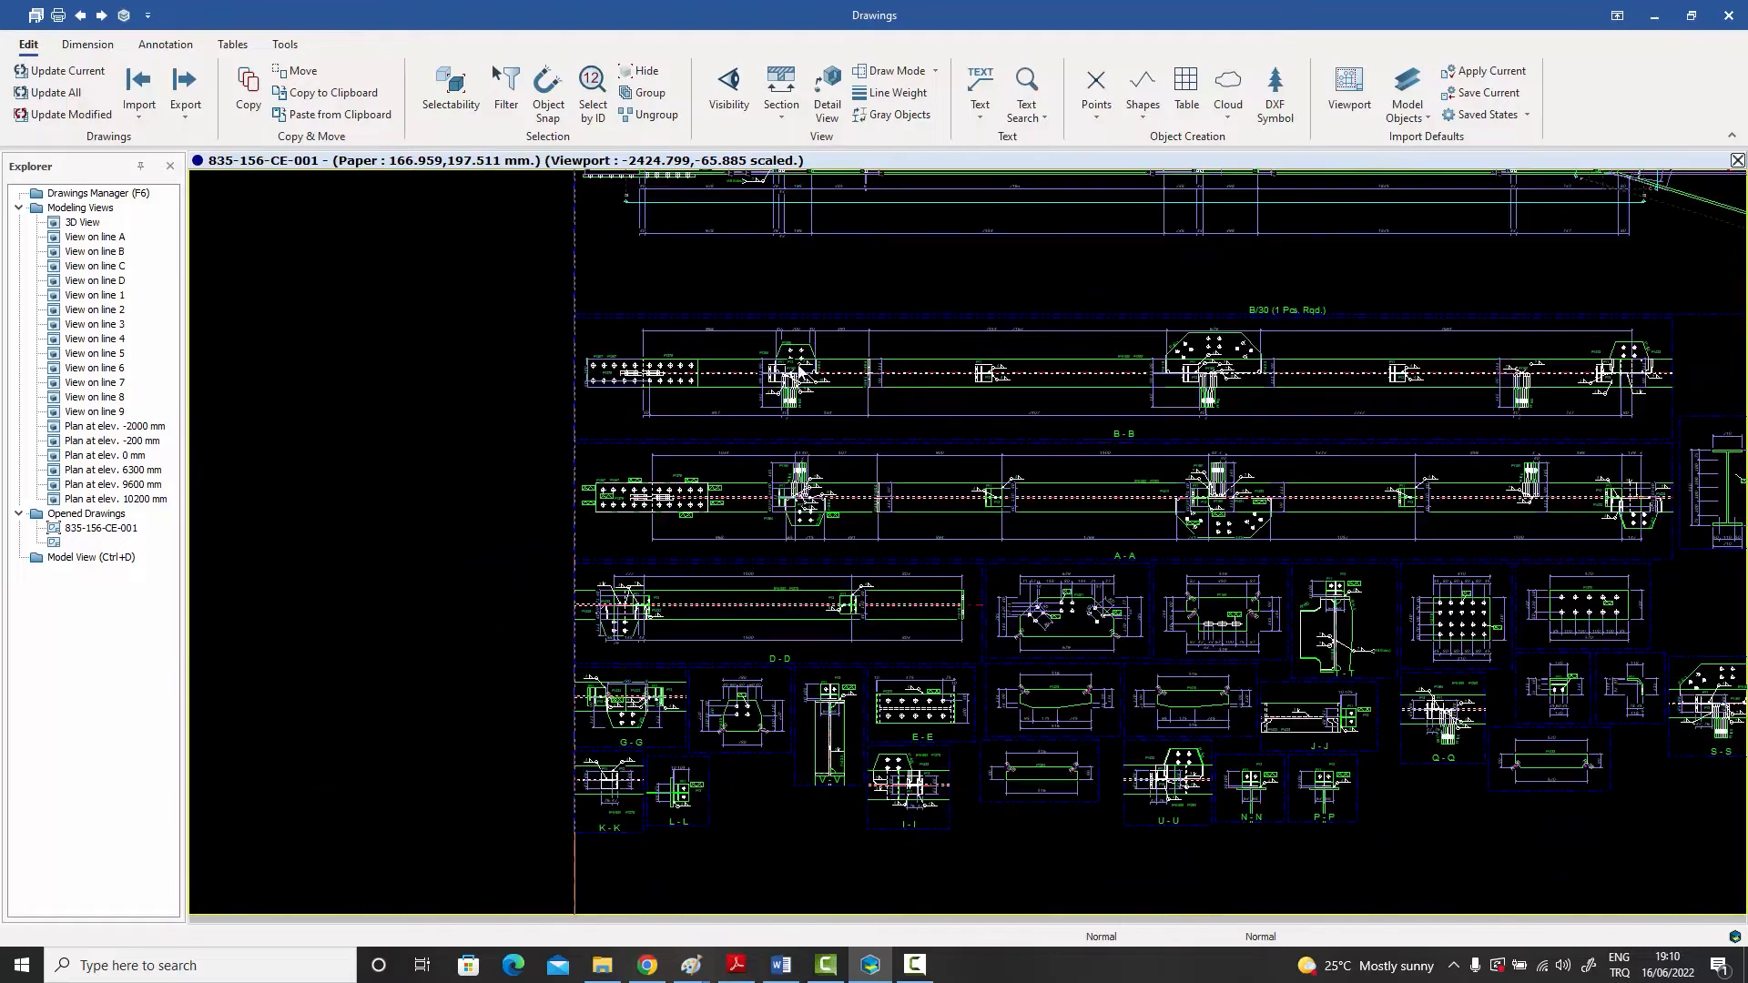
Step: Examine section E-E with plate P/370 and the small section and single-part views around it
middle_drag(791, 538, 796, 437)
scroll(928, 601, up, 10)
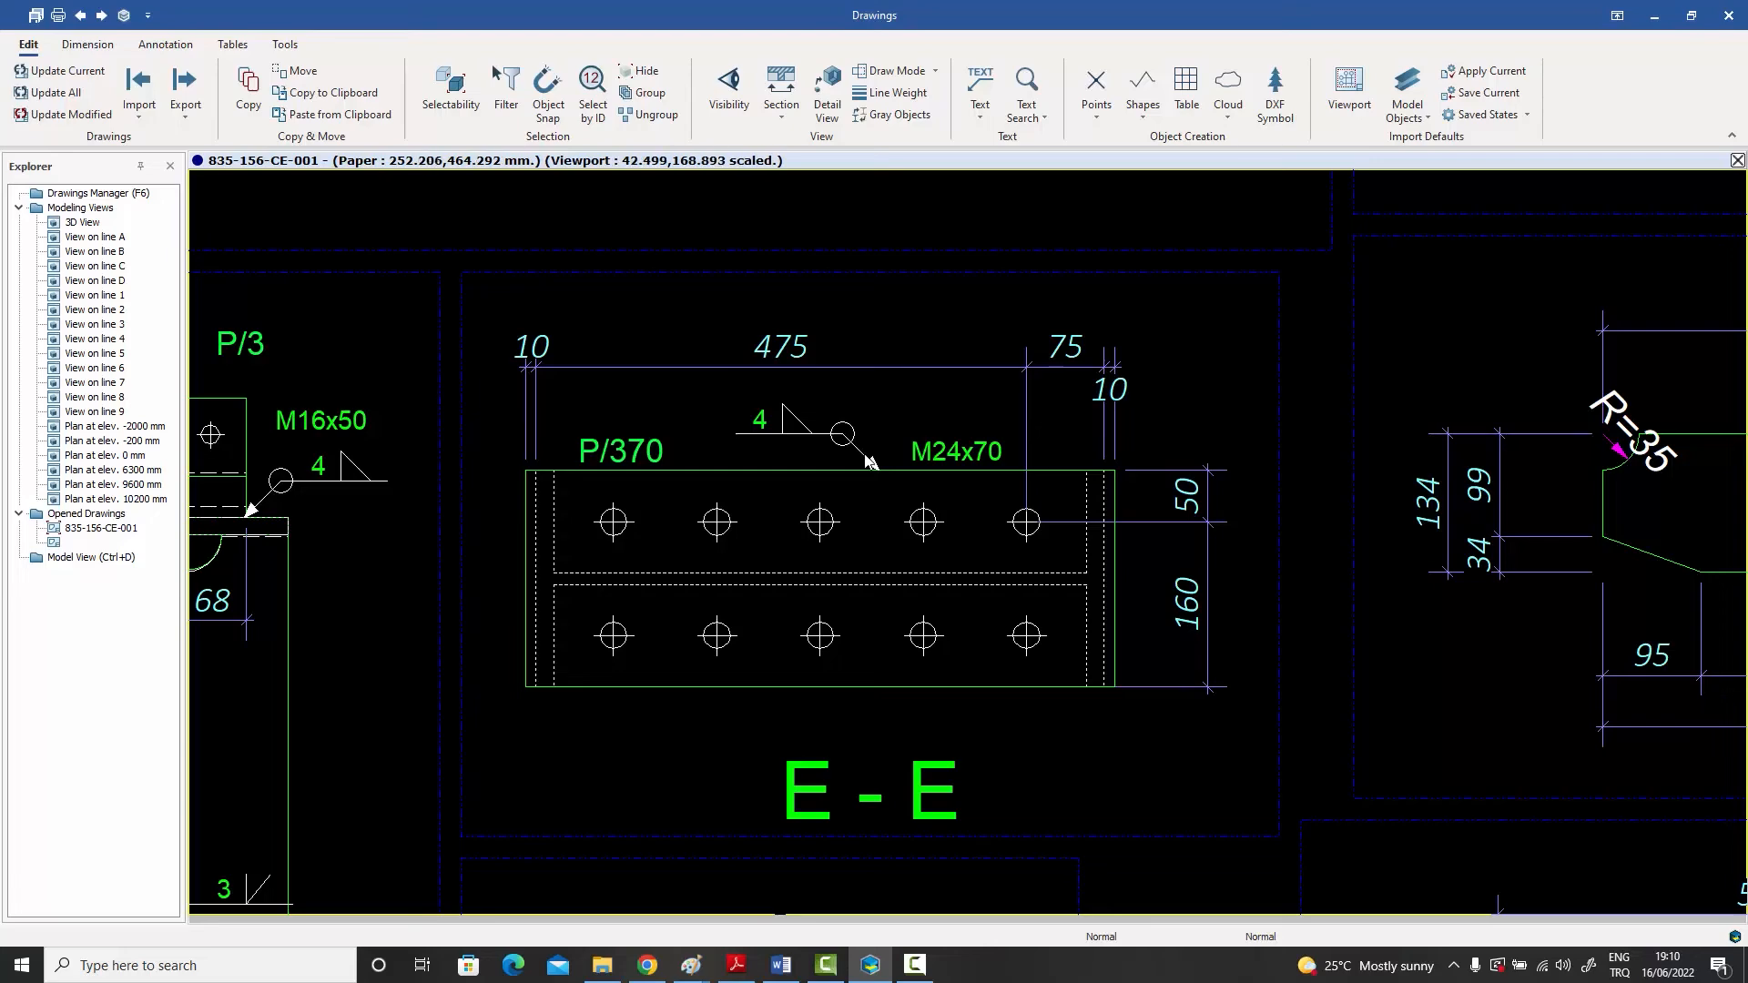
scroll(954, 460, down, 3)
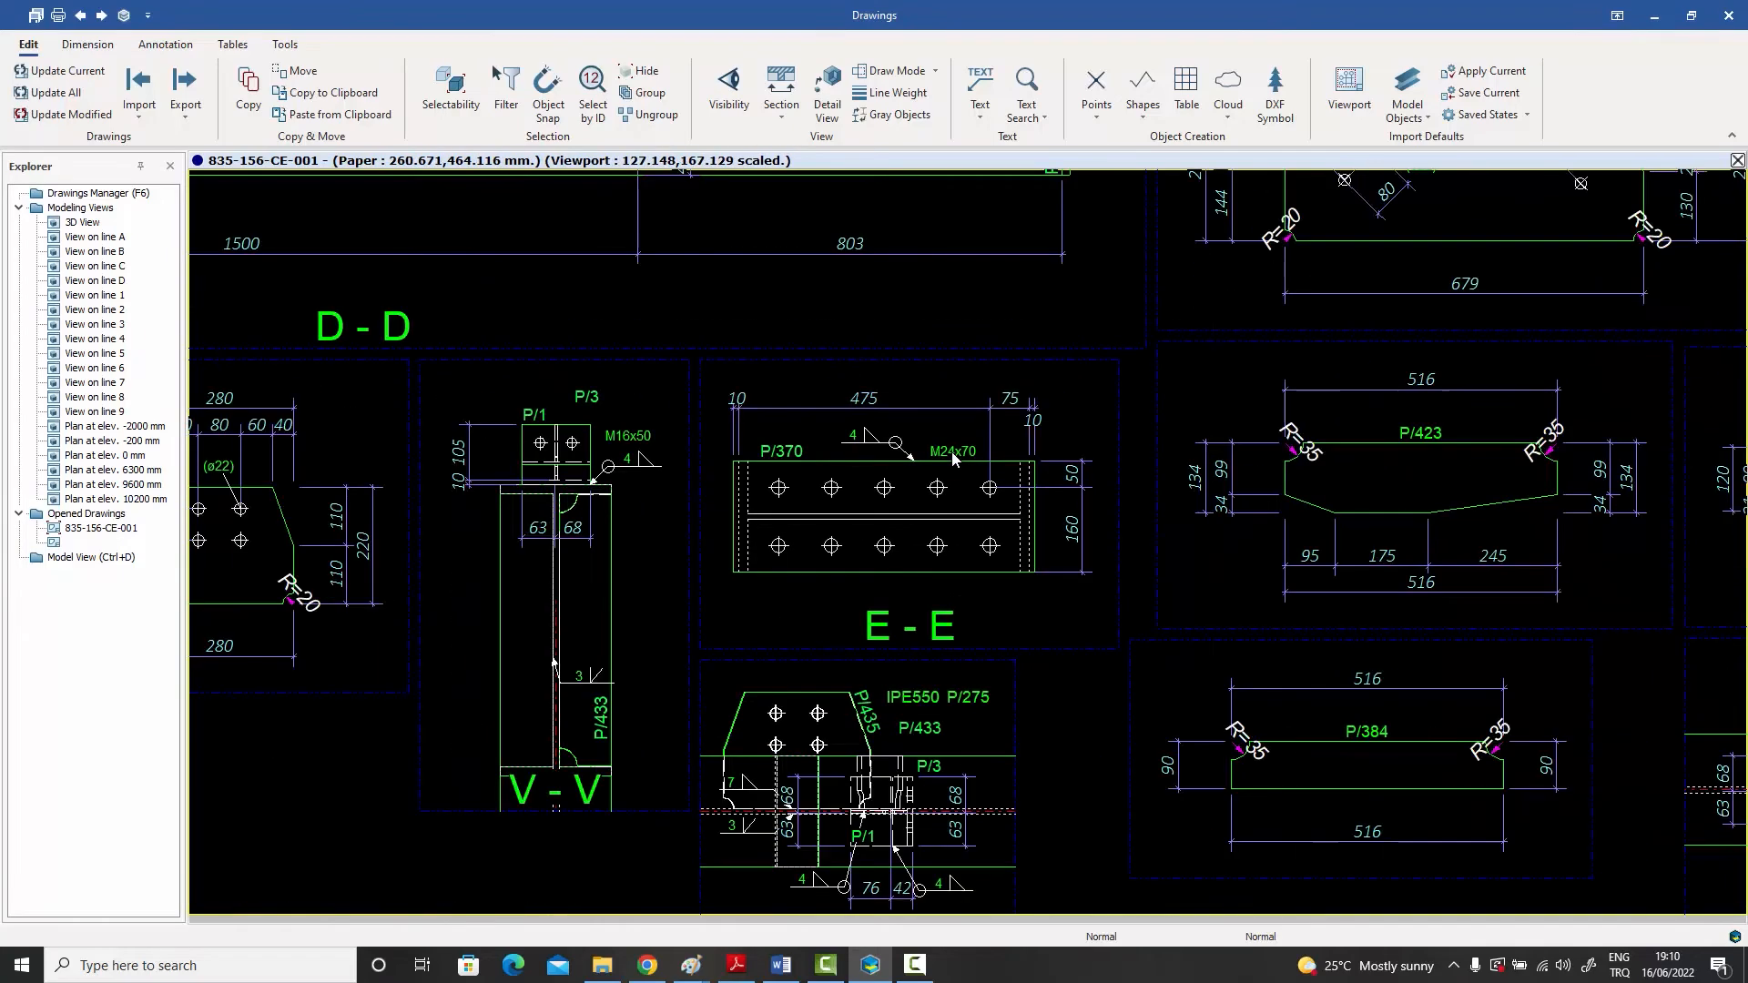
scroll(954, 459, down, 4)
middle_drag(952, 453, 735, 490)
middle_drag(959, 485, 690, 521)
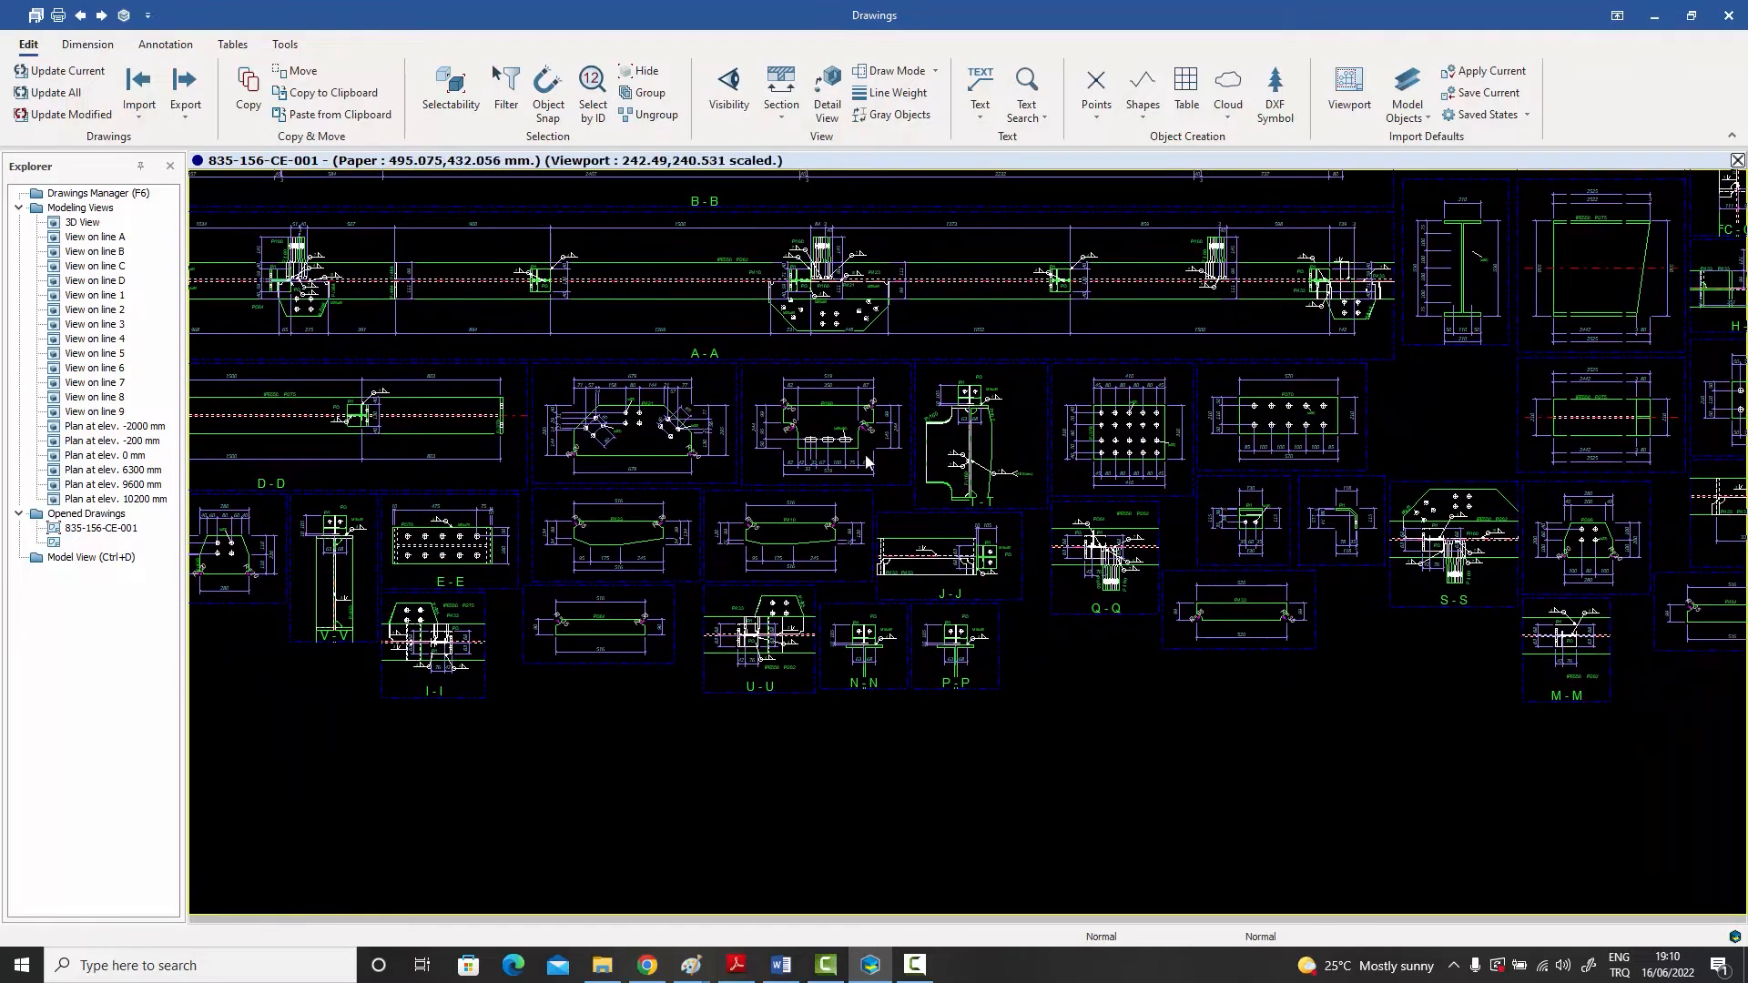
middle_drag(1004, 538, 798, 571)
Step: Examine section R-R, including its upper dimension chain, and return to the whole sheet
mouse_move(1084, 542)
middle_down()
mouse_move(925, 555)
mouse_move(723, 623)
middle_up()
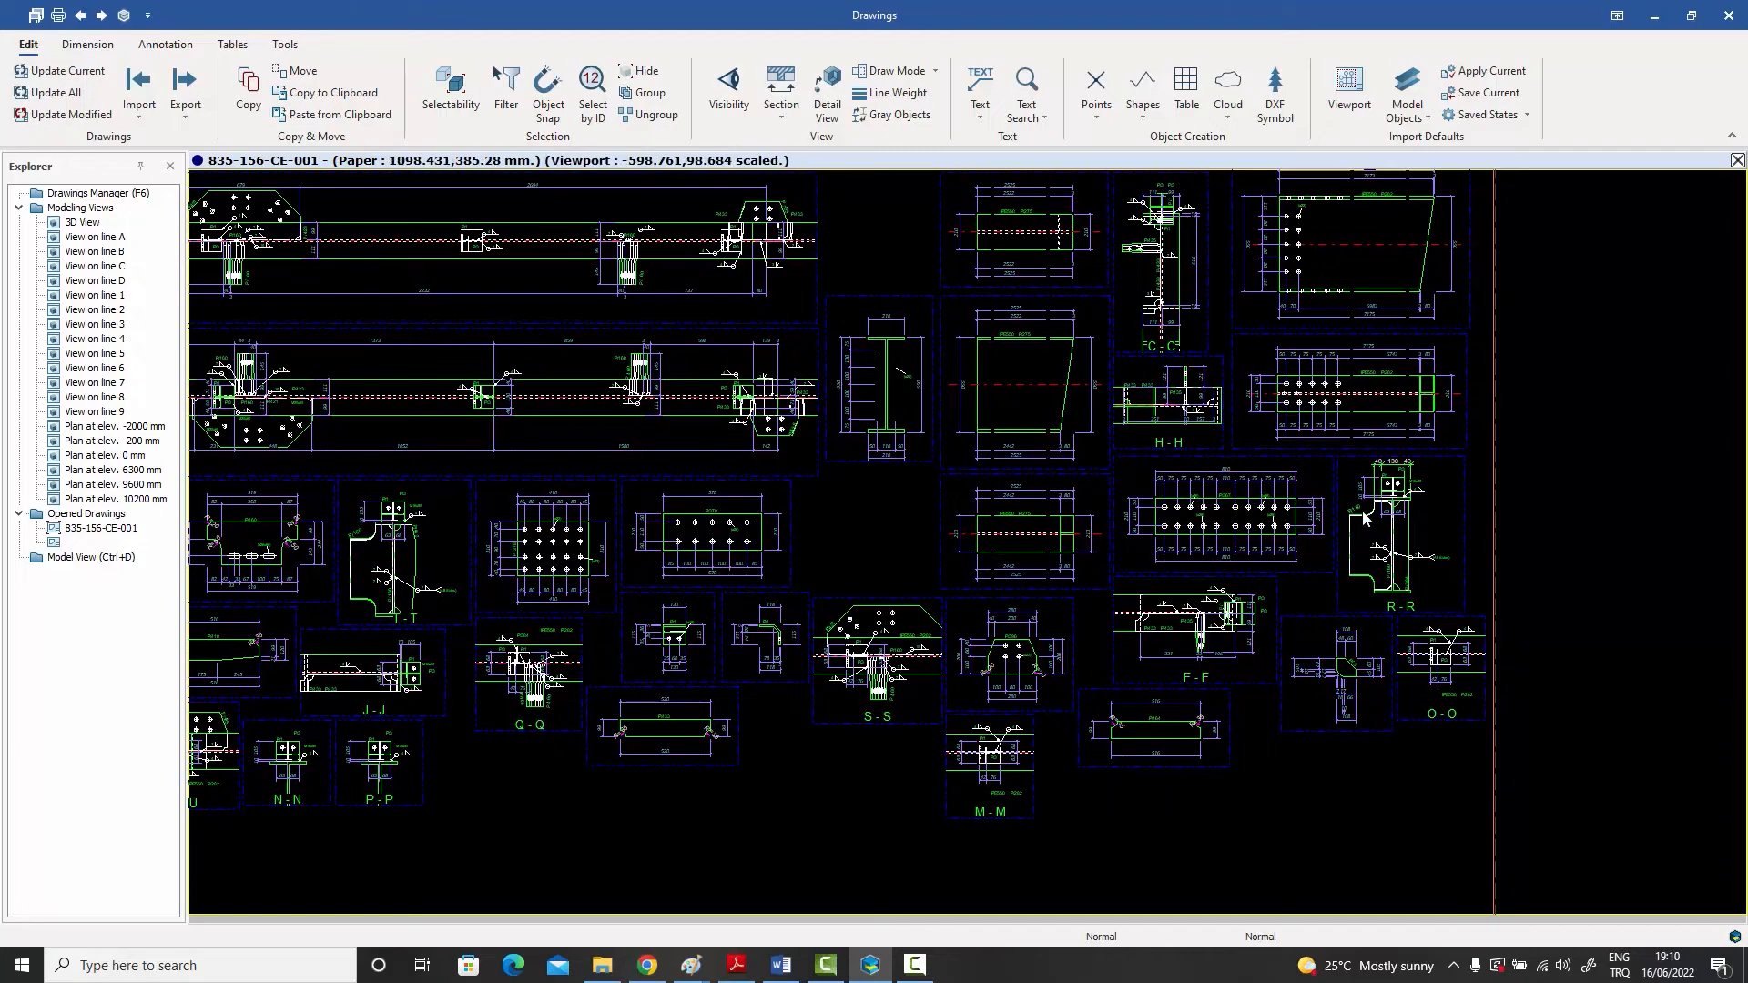
scroll(1370, 521, up, 6)
scroll(1295, 605, up, 1)
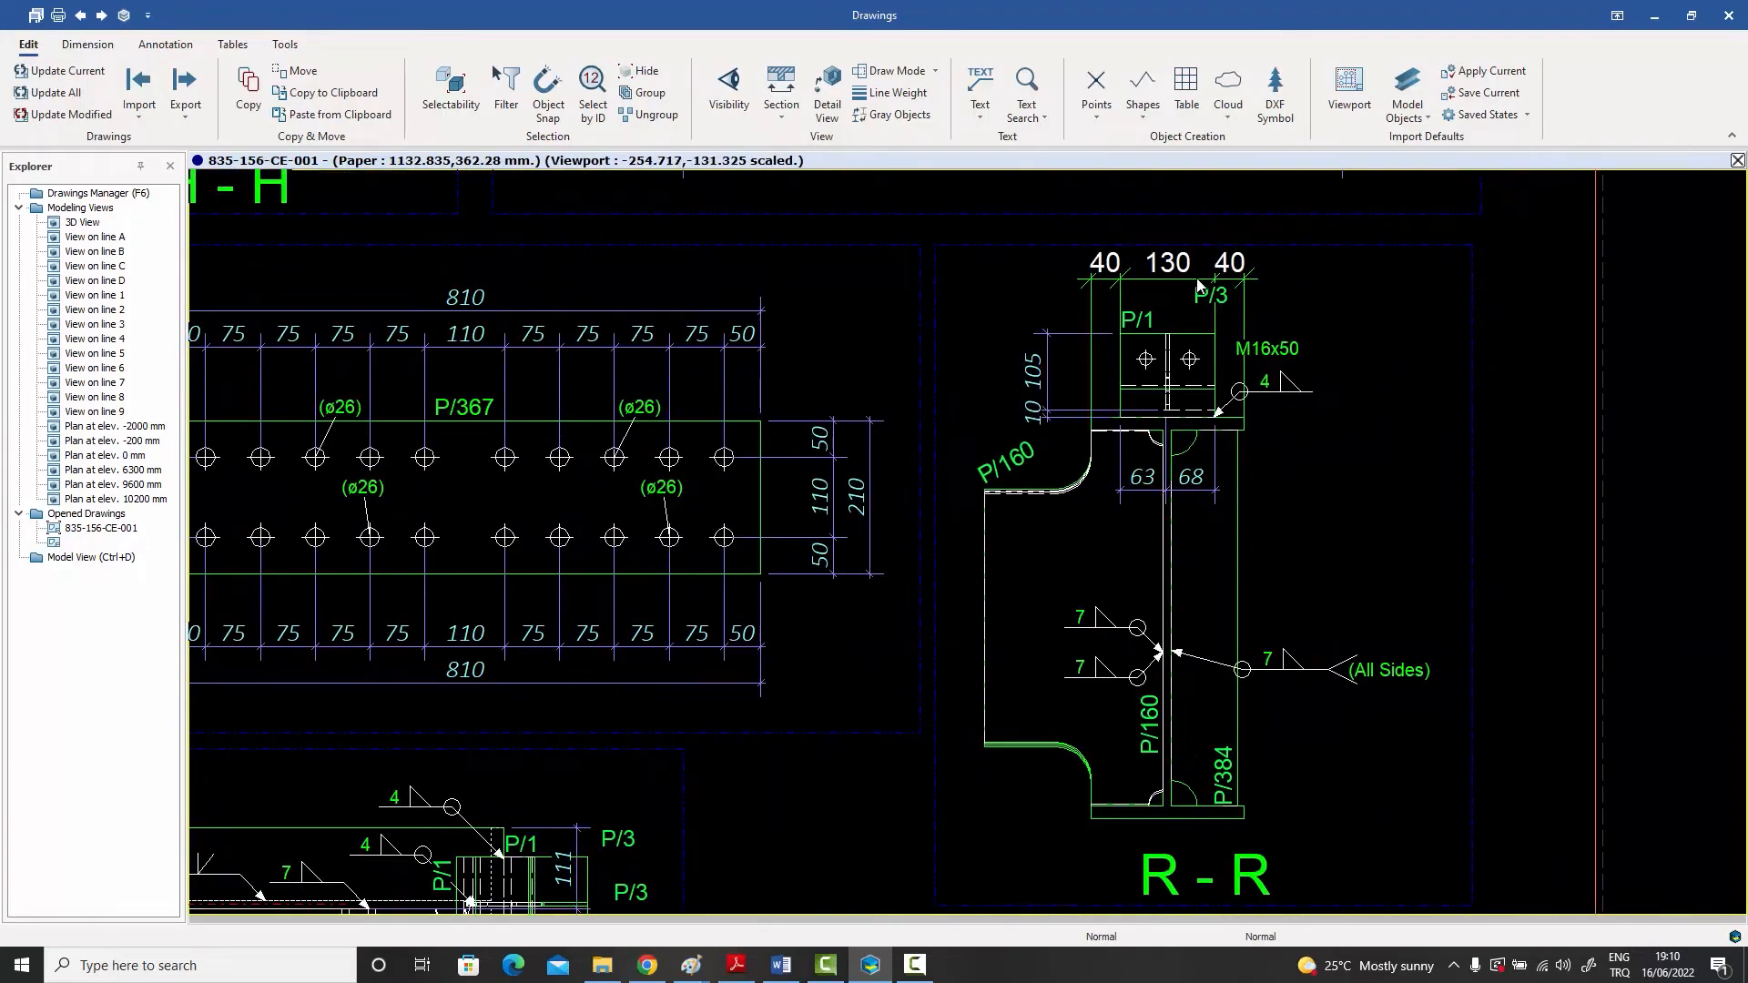
click(1189, 351)
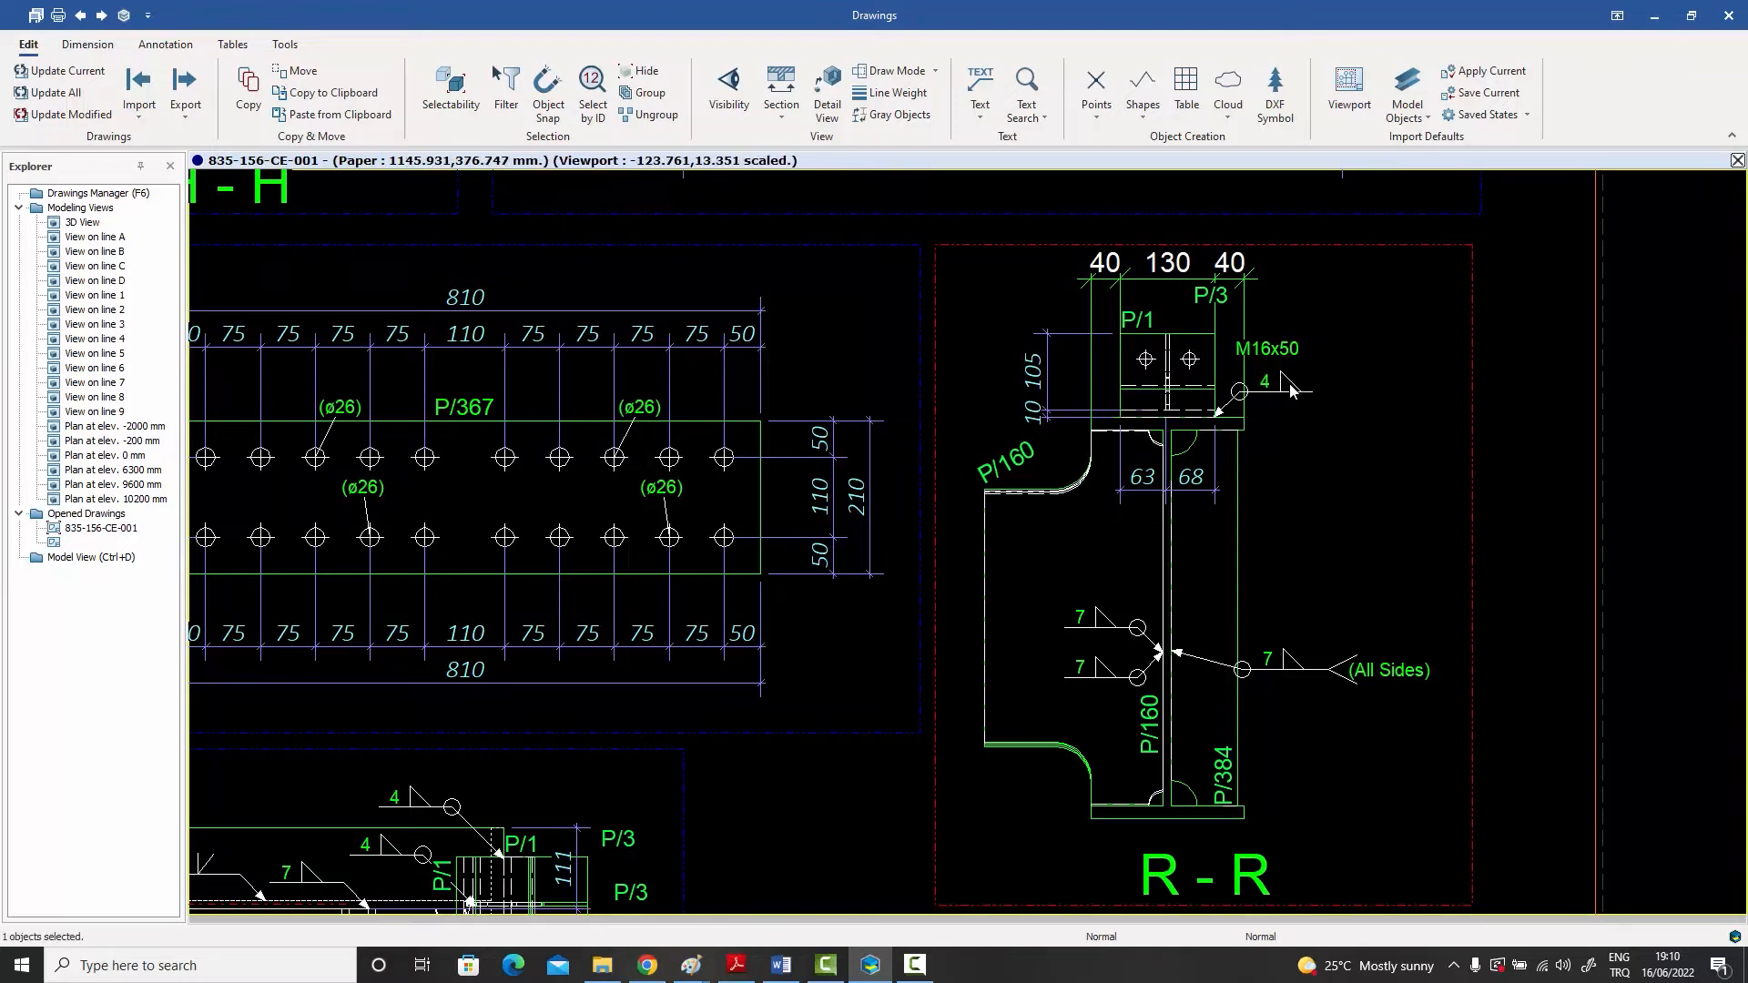
scroll(1291, 389, down, 5)
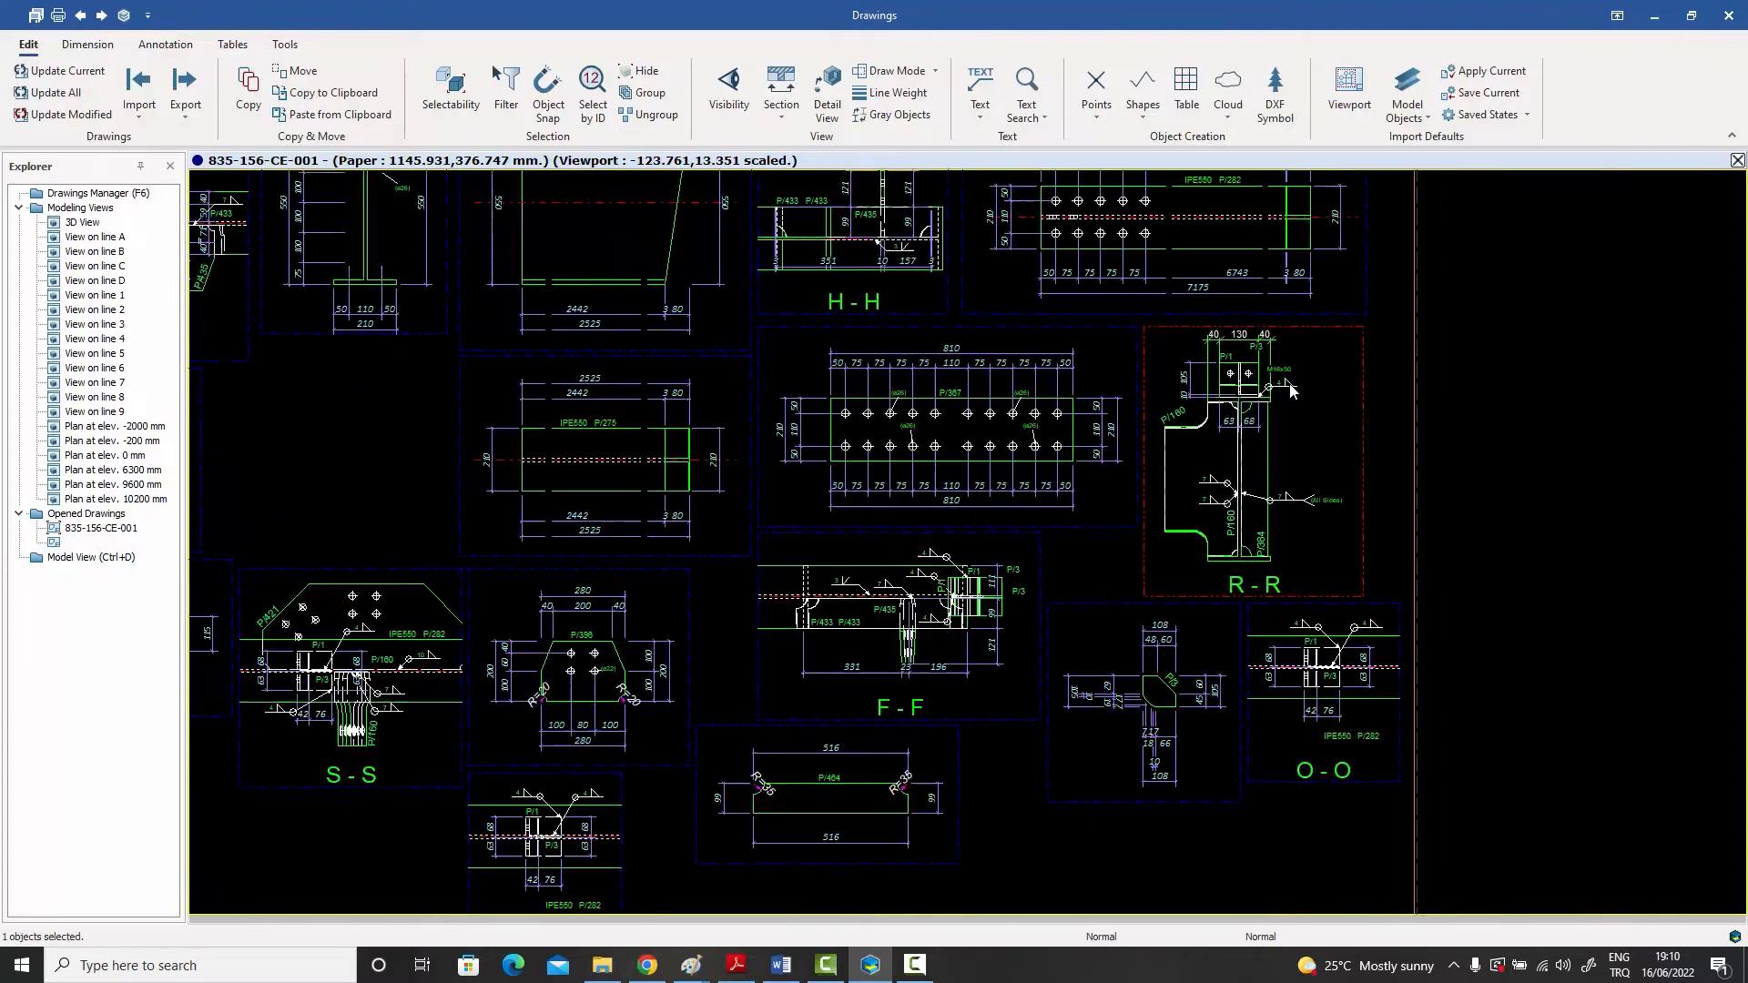
middle_drag(1290, 389, 1303, 488)
scroll(1304, 489, down, 6)
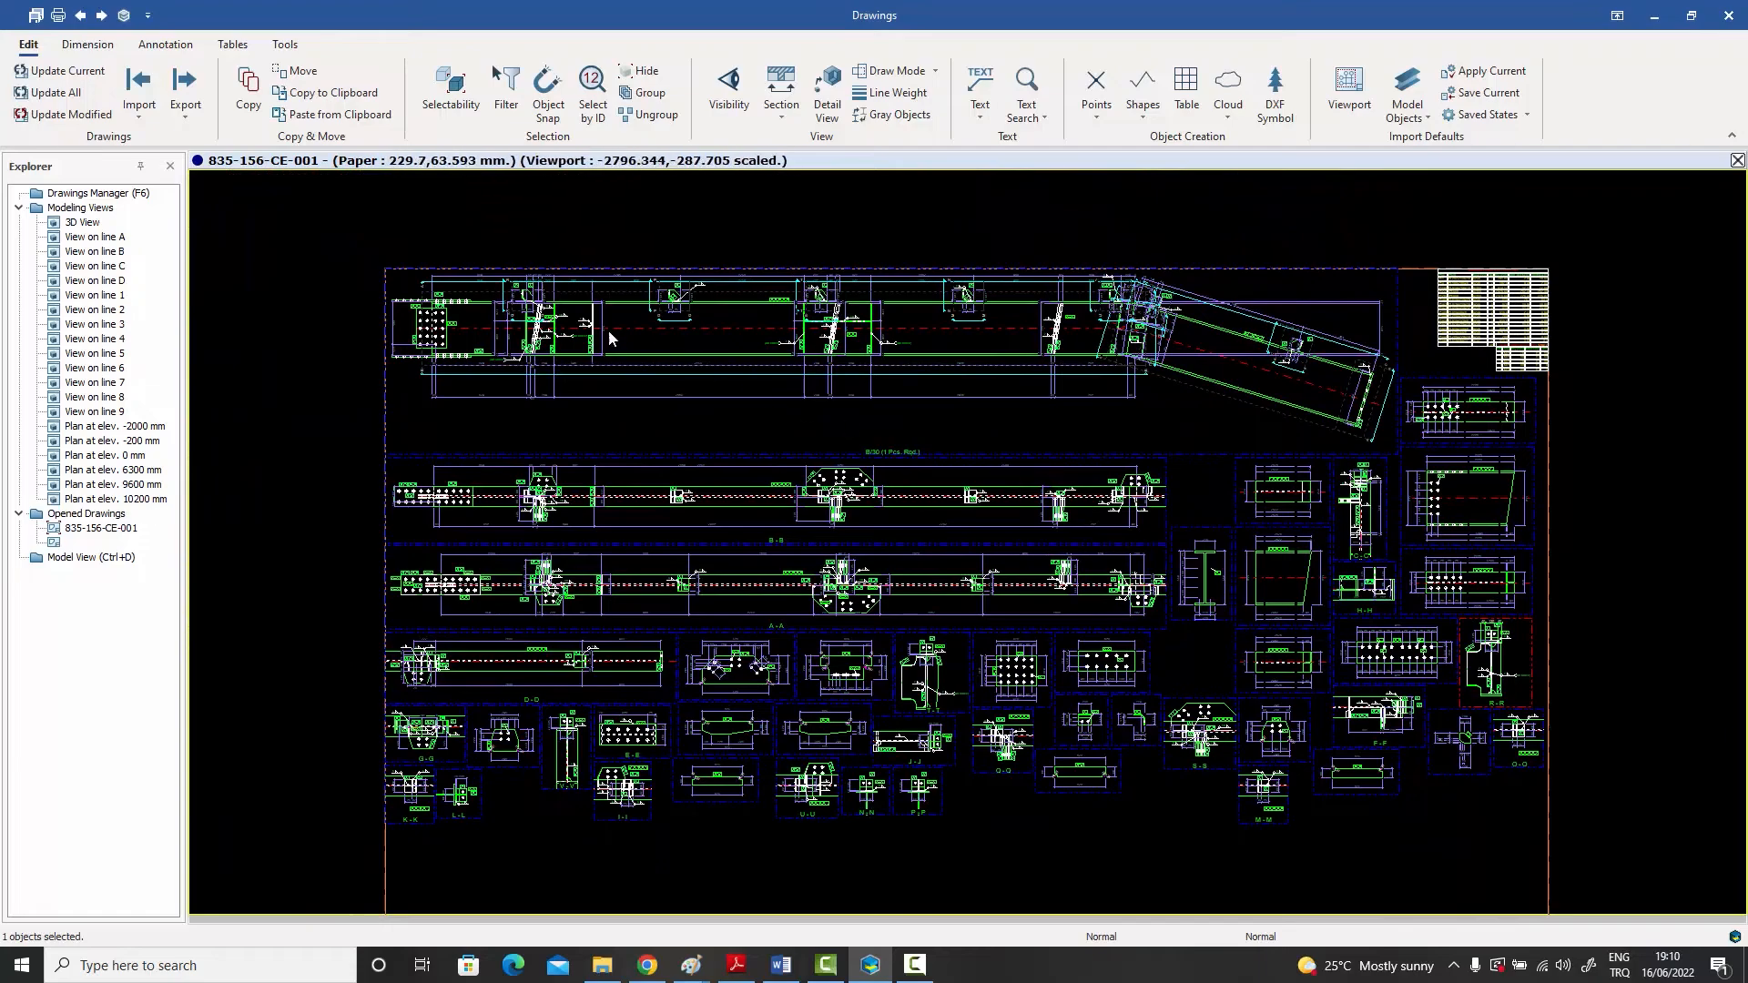
Step: Compare the lowest dimension chain of the main rafter view with the other chains around stiffener P/464
scroll(605, 330, up, 5)
middle_drag(604, 330, 668, 389)
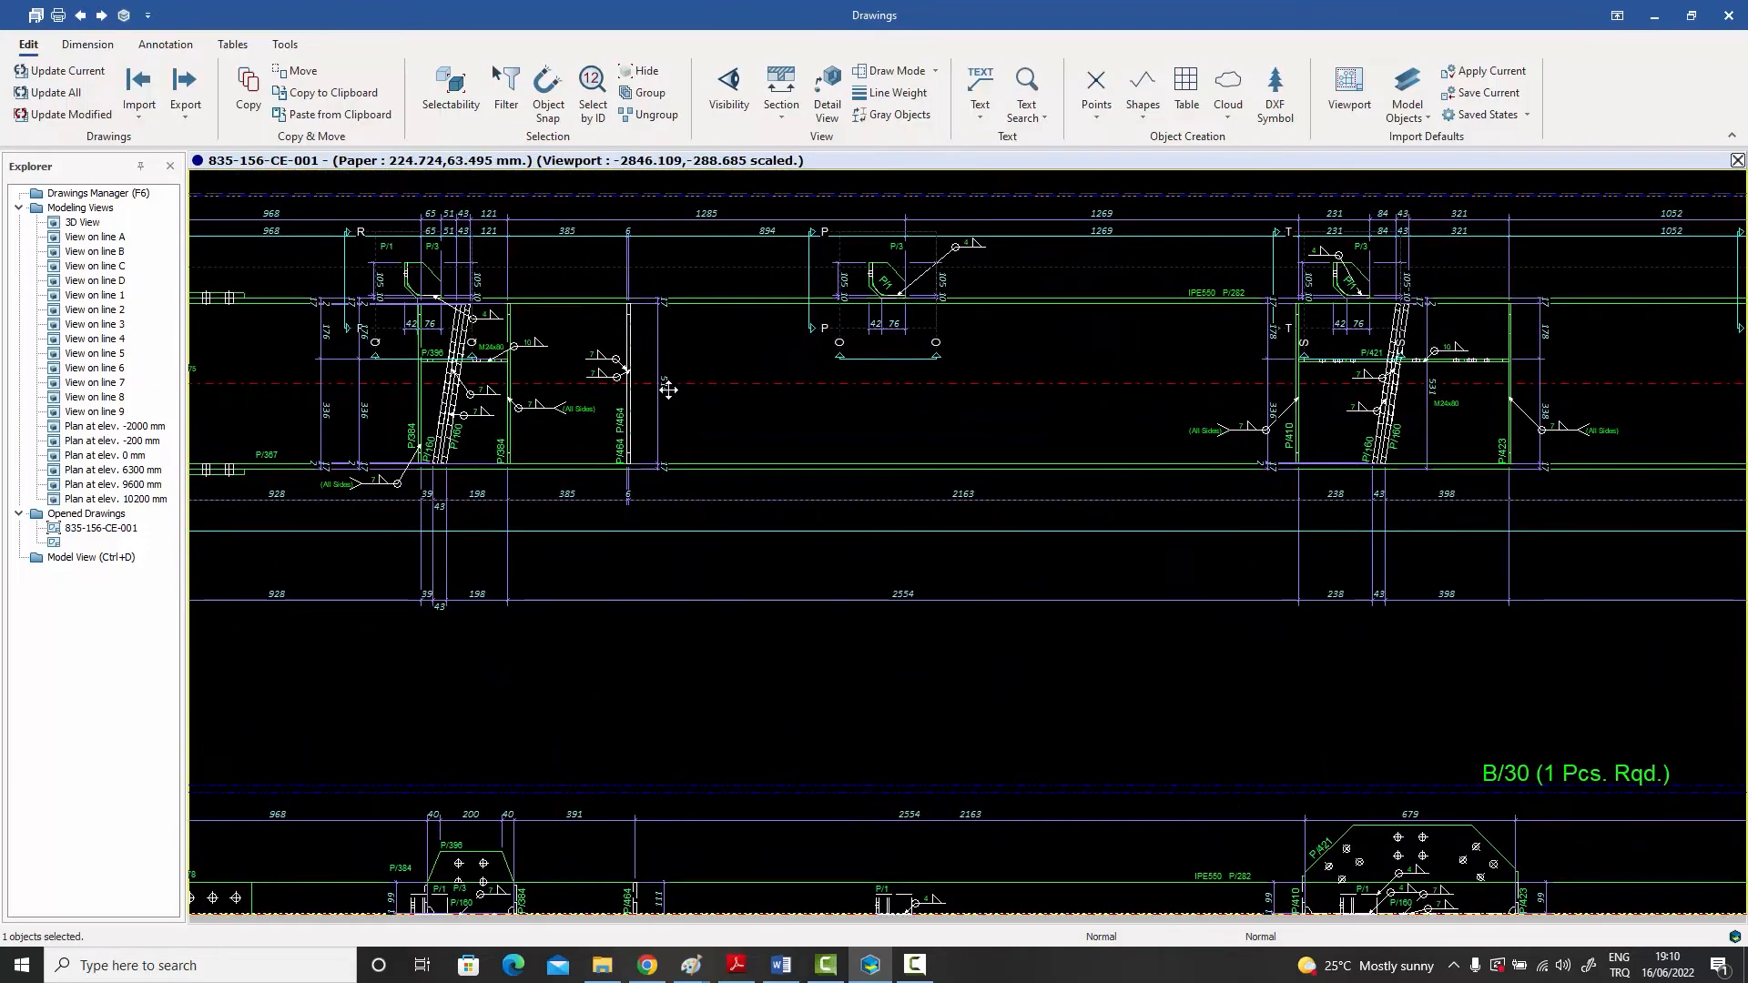
scroll(664, 390, down, 5)
middle_drag(729, 471, 717, 448)
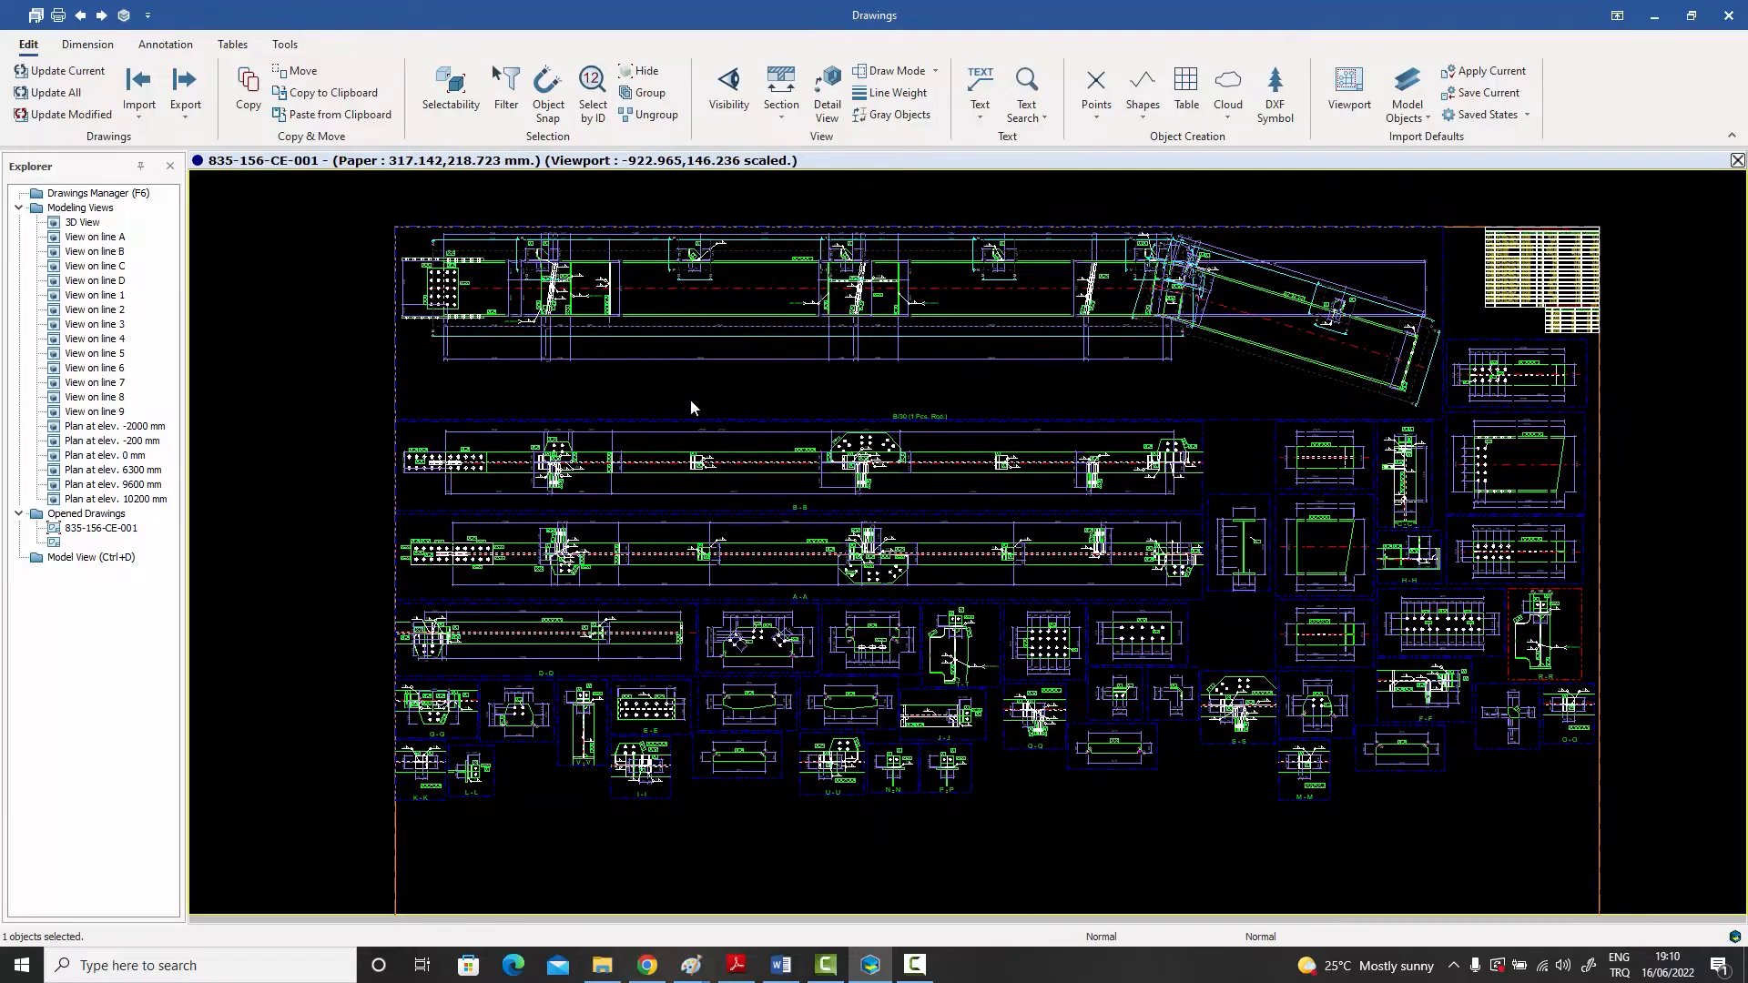
click(601, 352)
scroll(601, 357, up, 3)
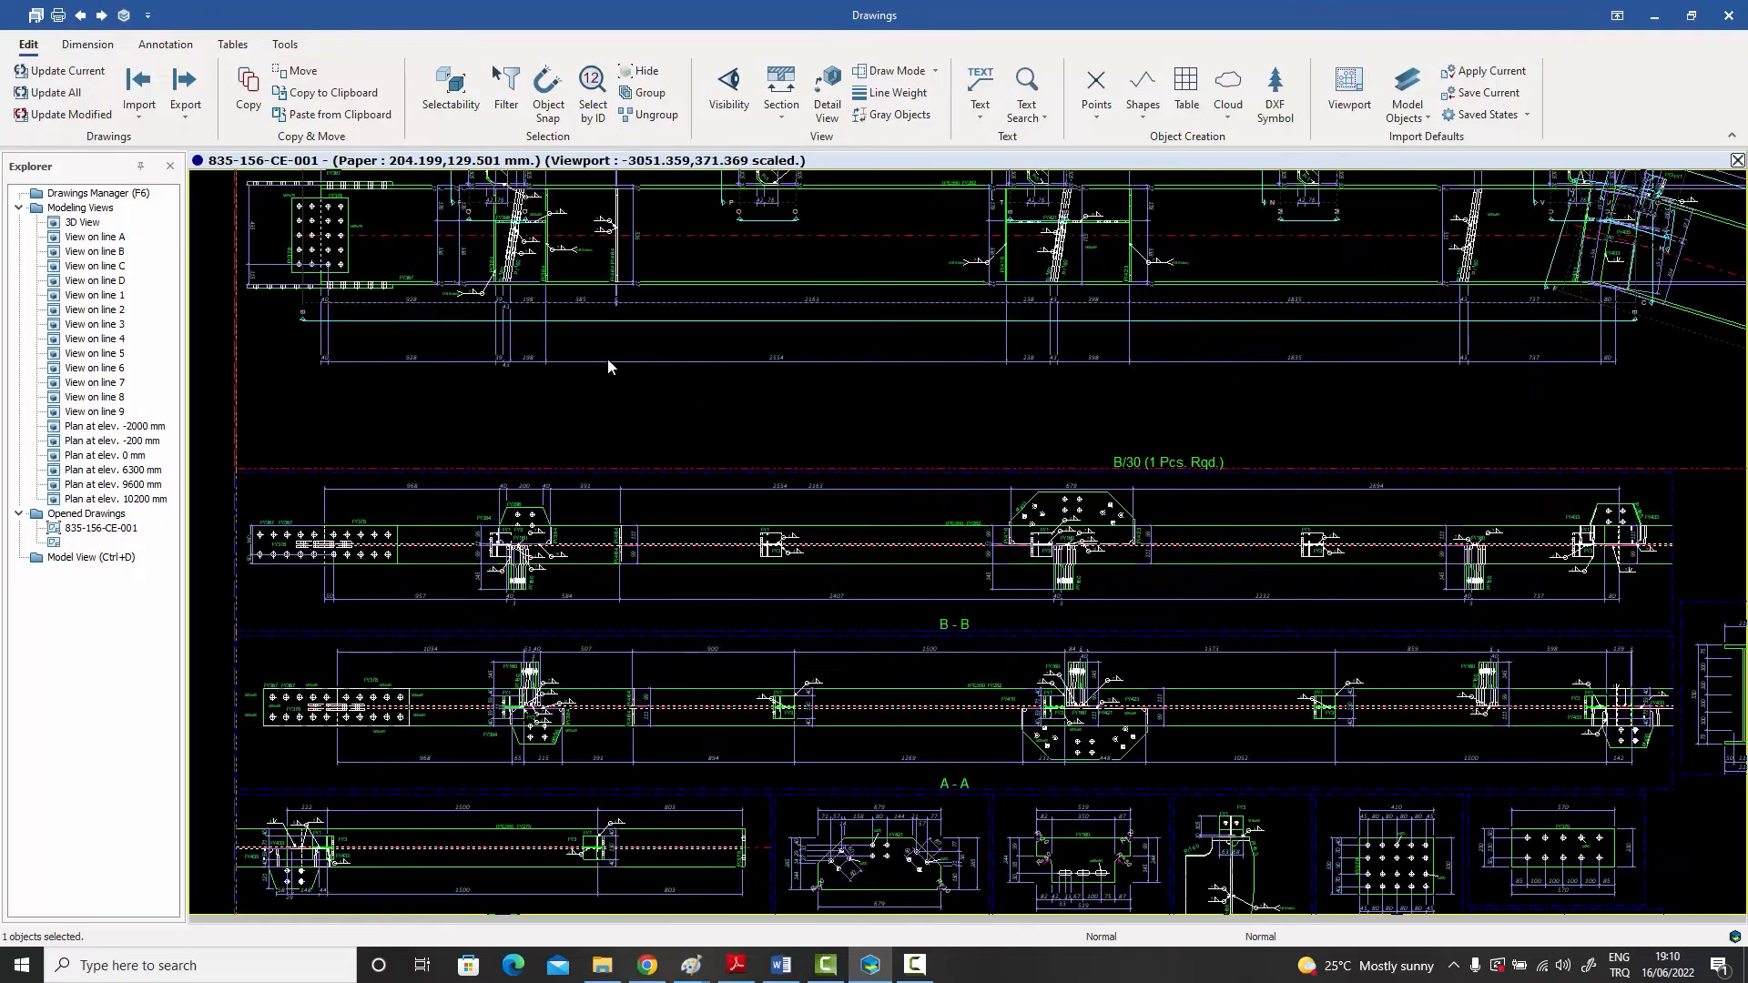
scroll(648, 395, down, 3)
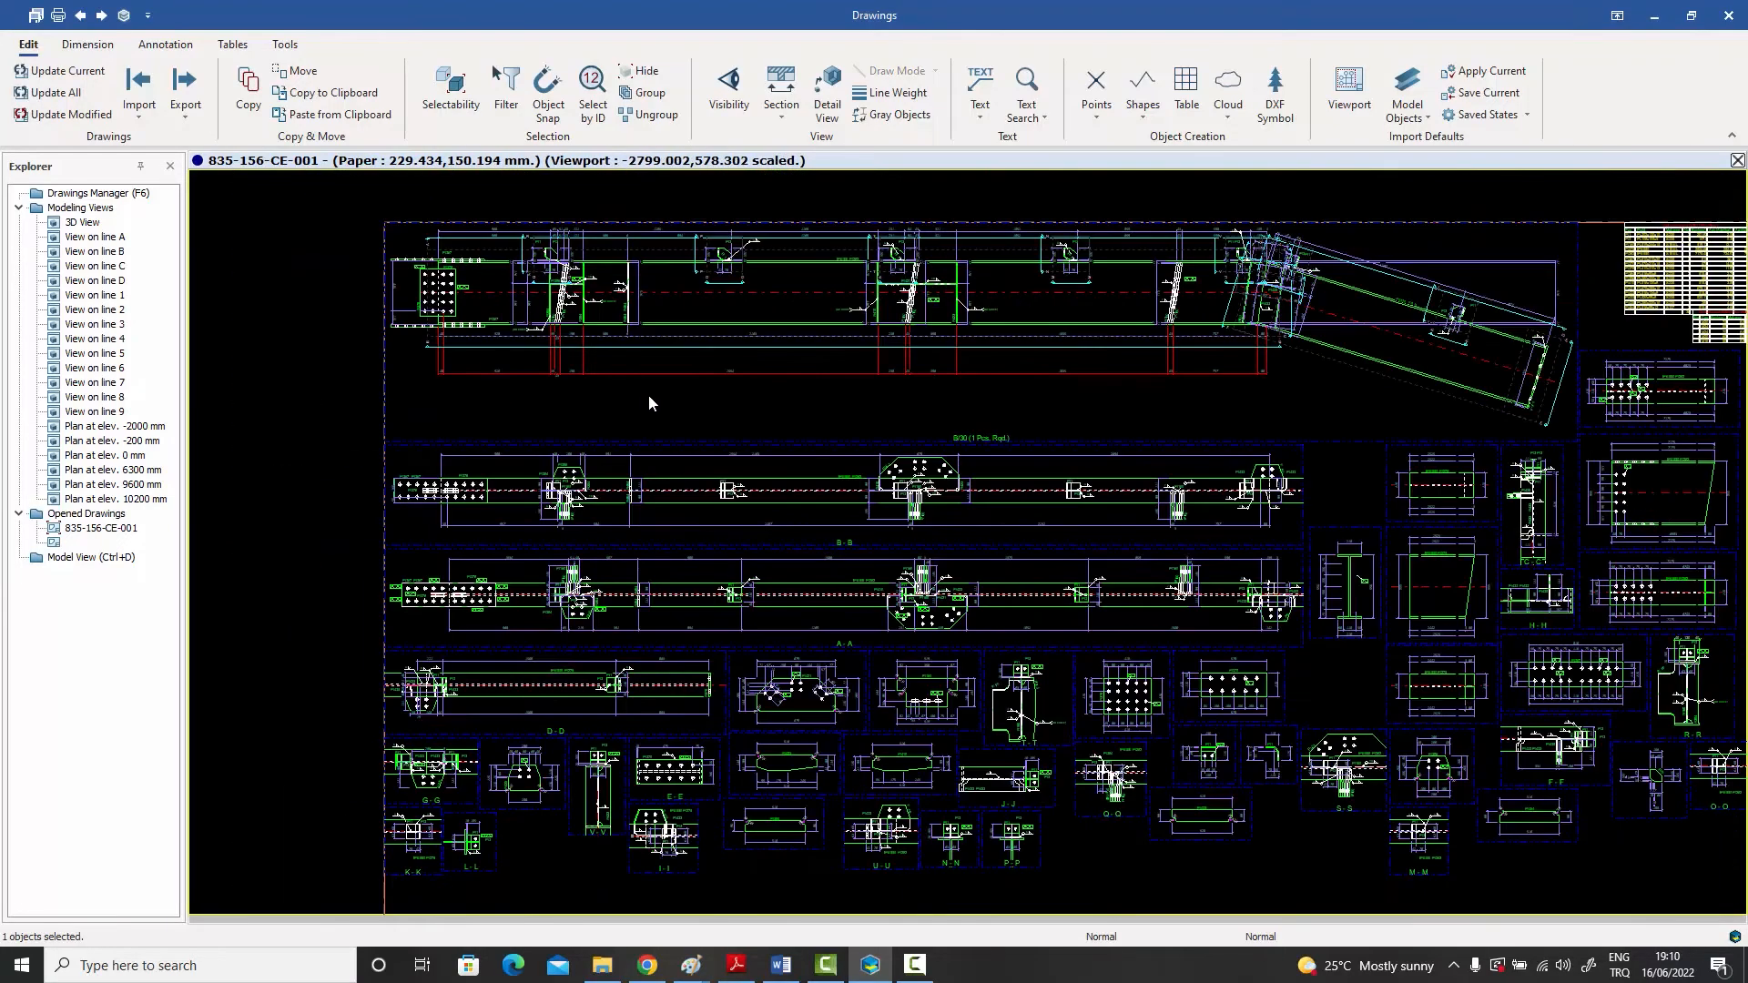
scroll(642, 380, up, 5)
scroll(614, 255, up, 1)
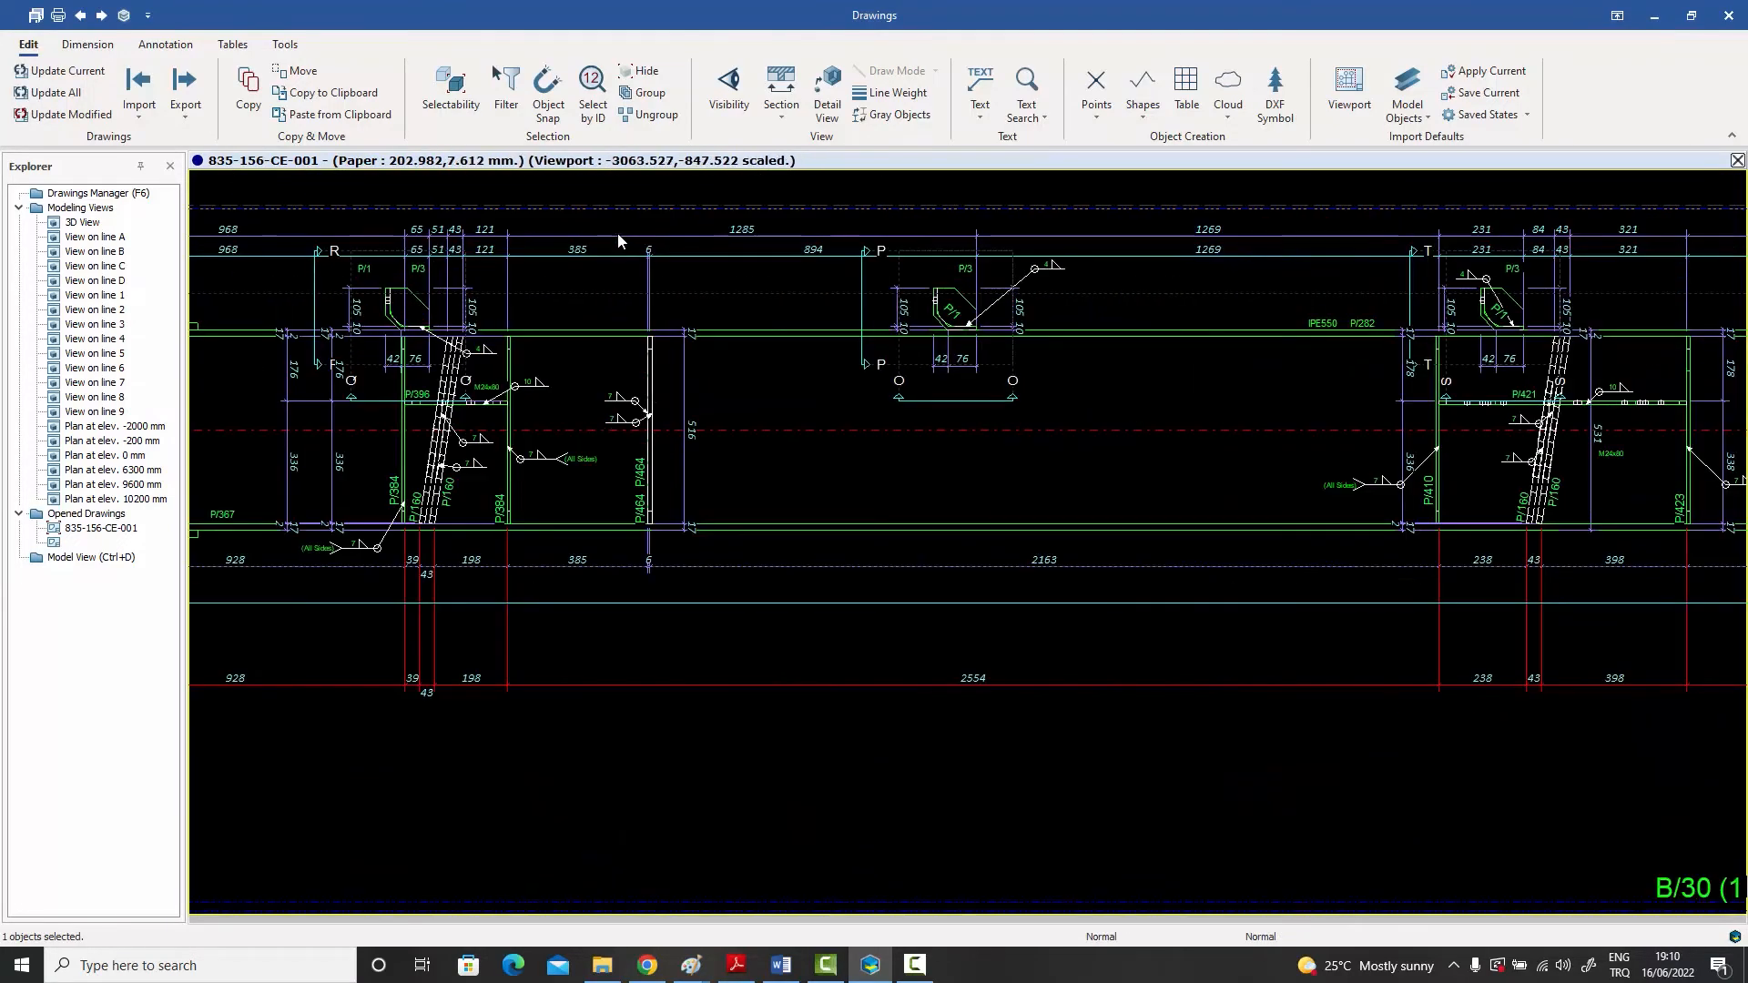
scroll(702, 293, down, 5)
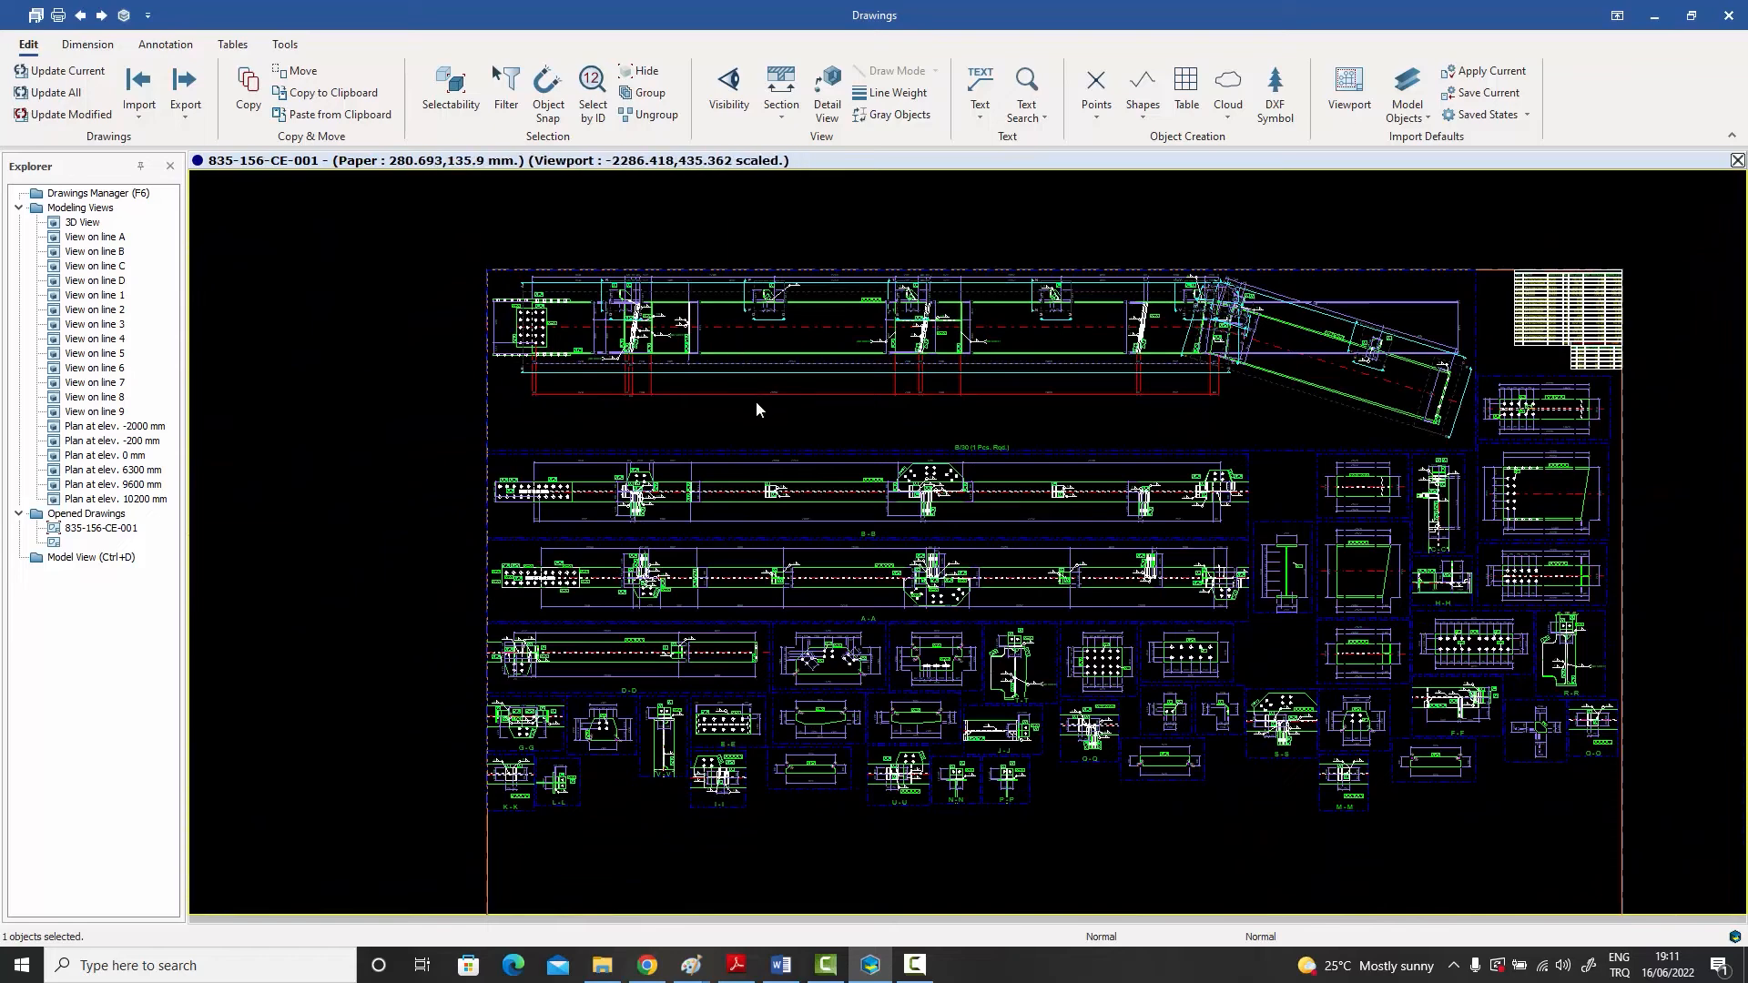
middle_drag(756, 400, 751, 366)
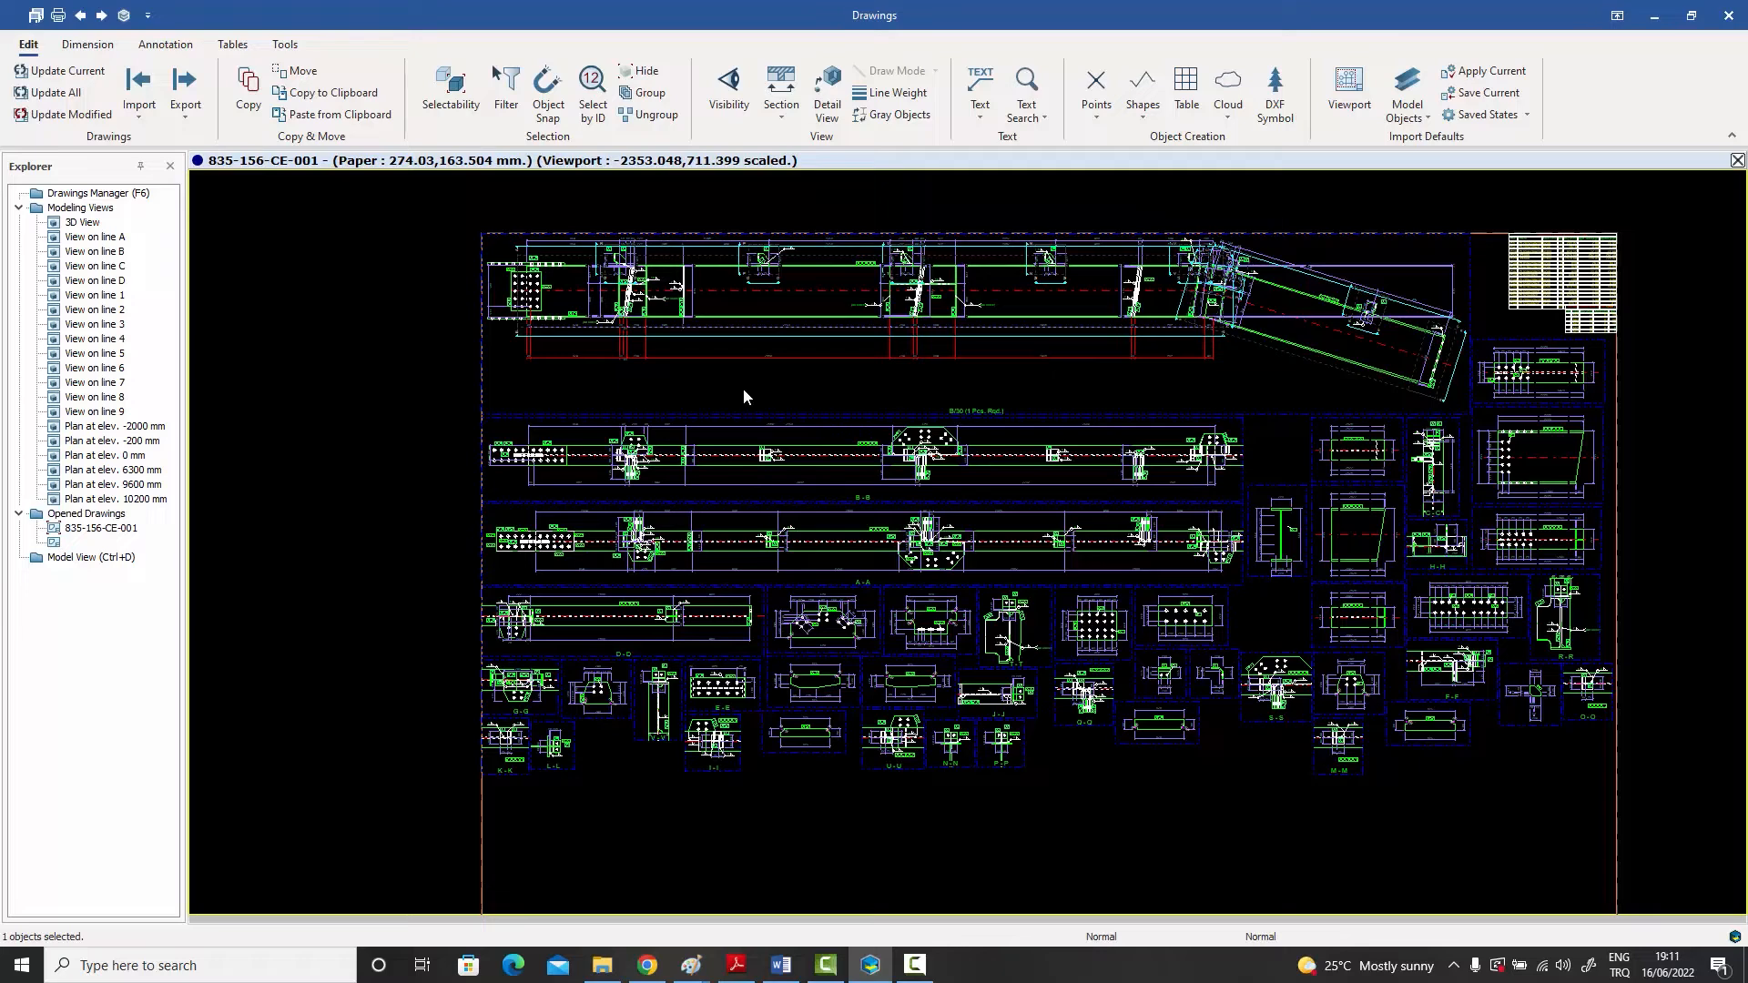
click(743, 389)
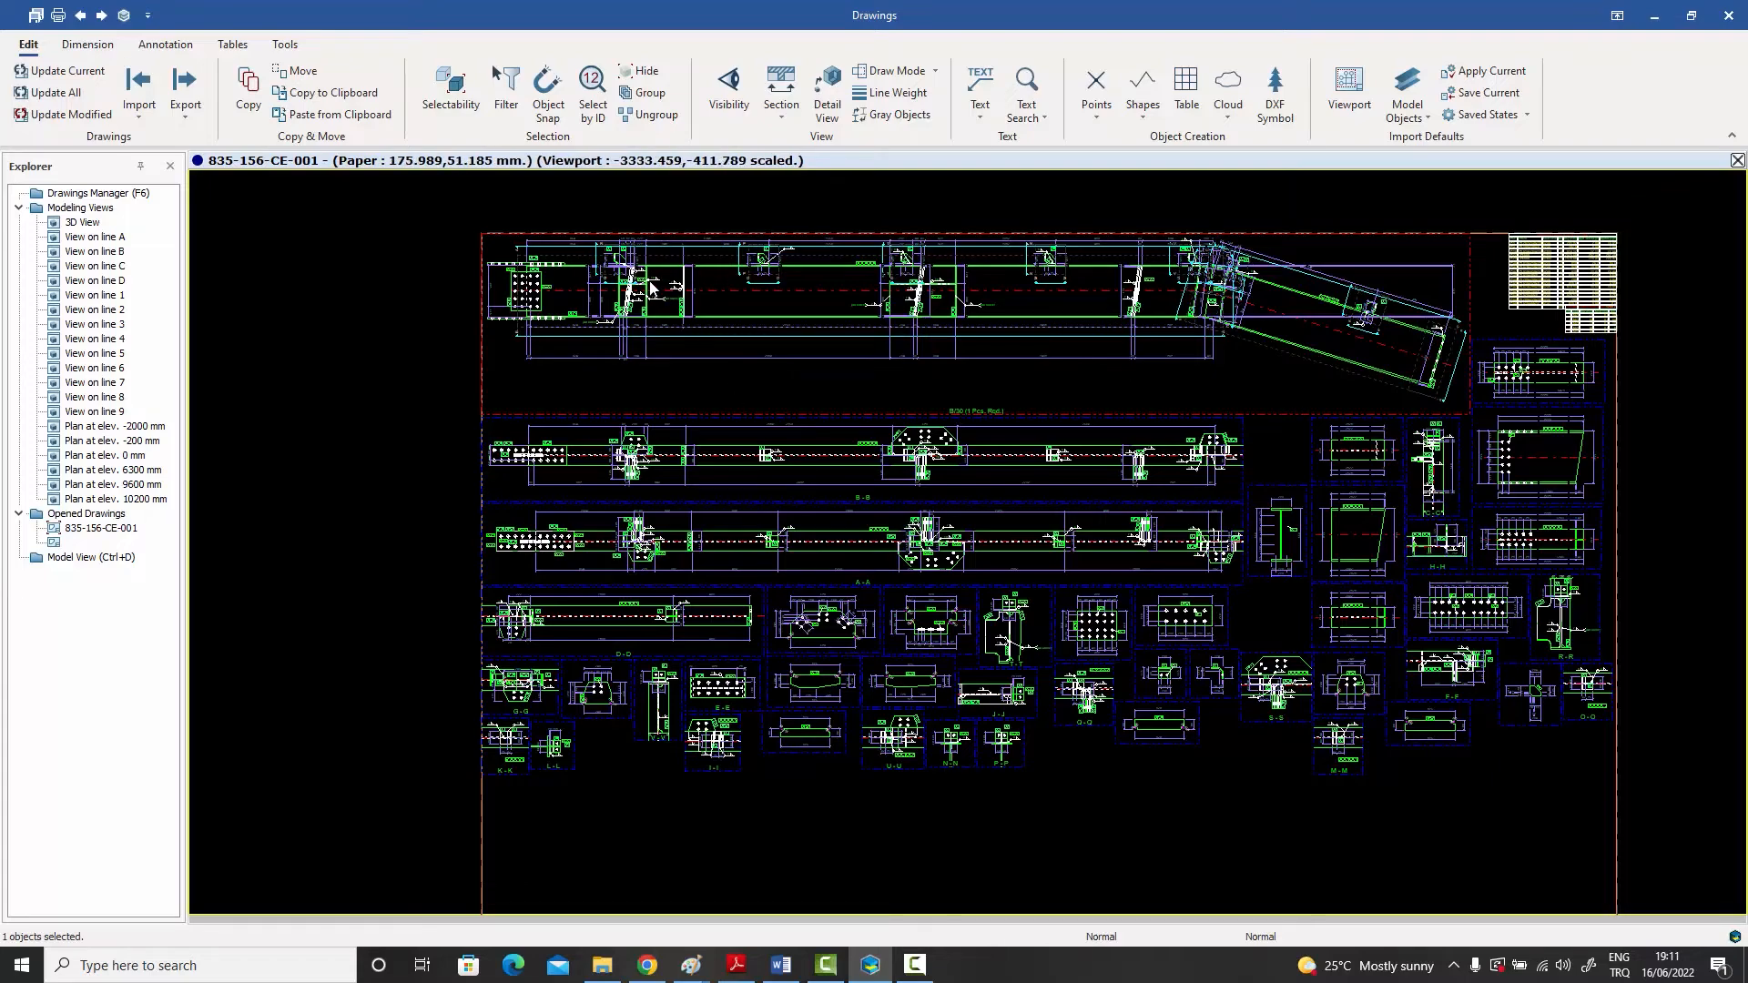
Step: Check the section creation options near stiffener P/464, and review the main rafter view within the sheet
scroll(715, 377, up, 5)
middle_drag(716, 376, 735, 407)
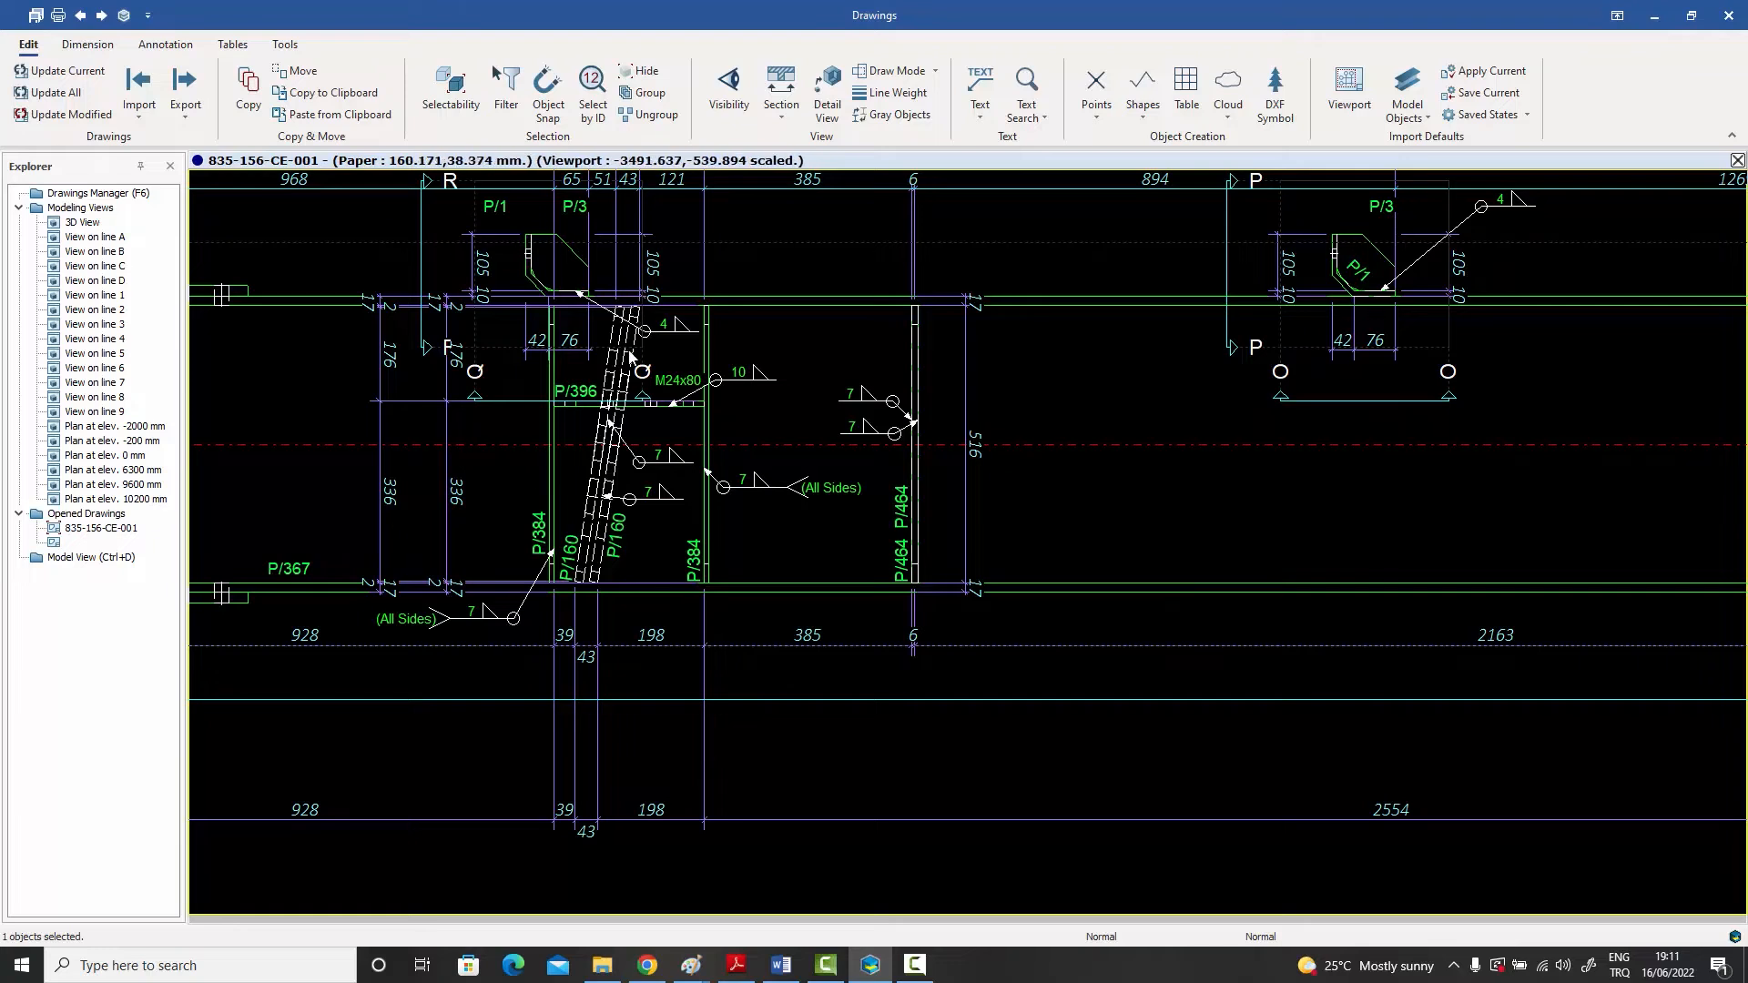
click(781, 100)
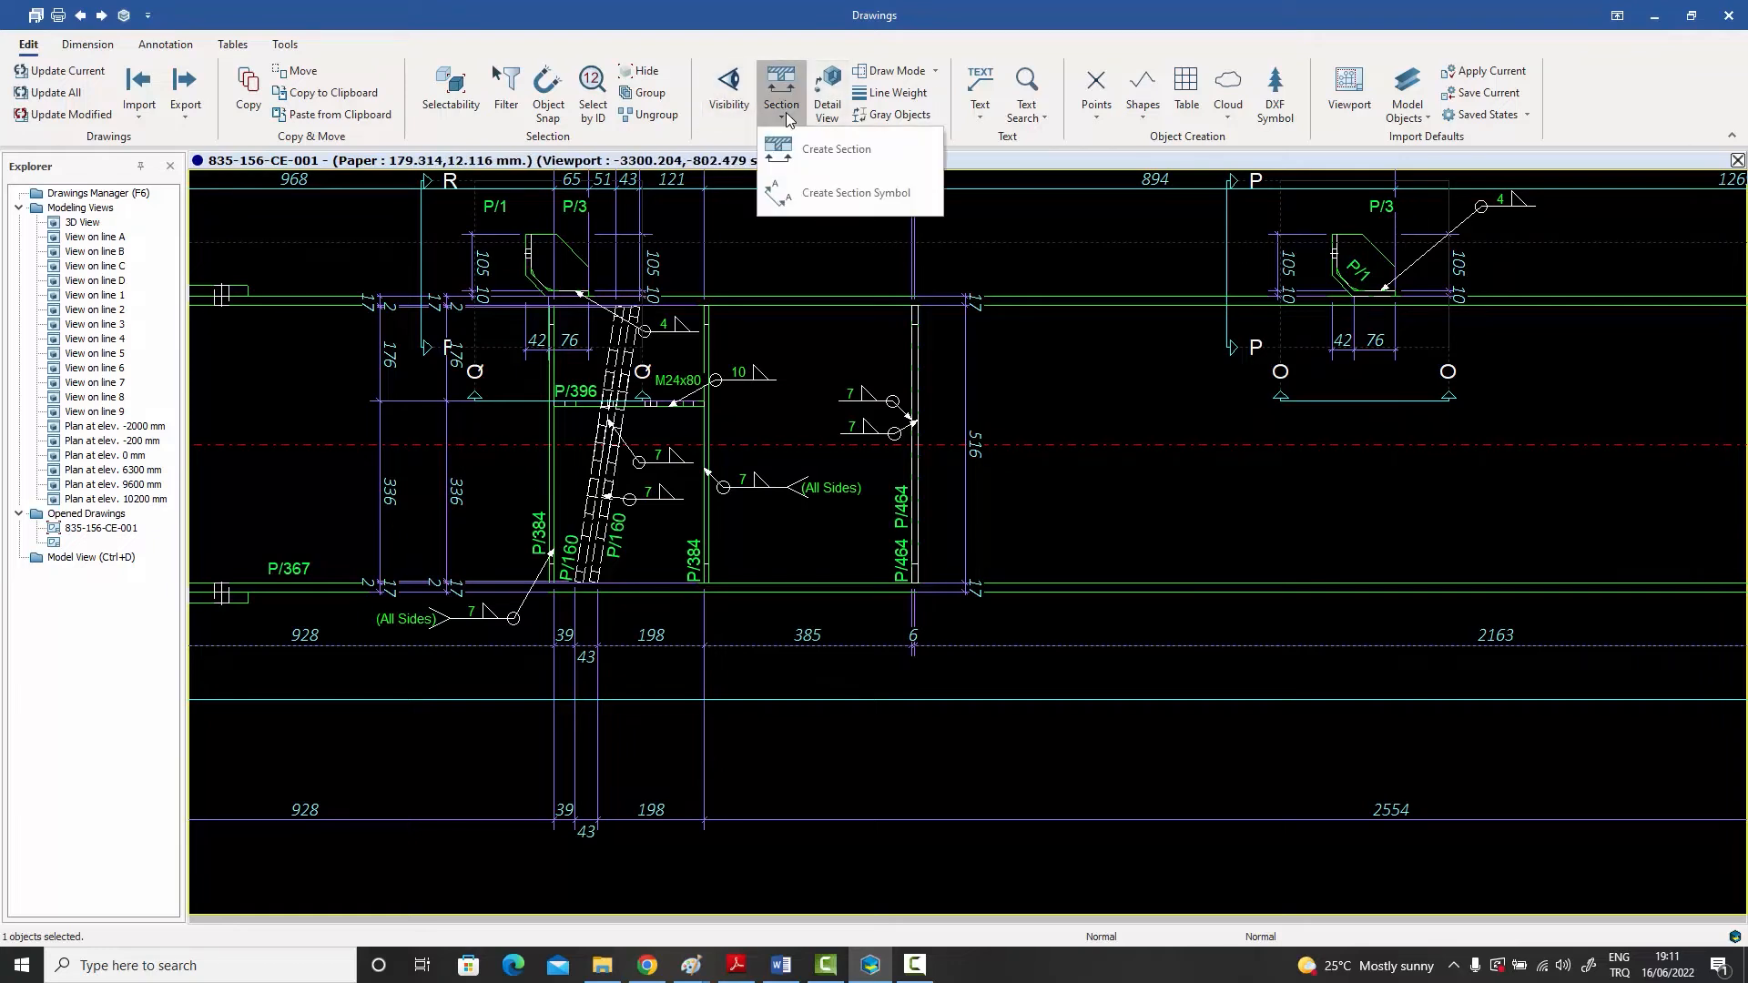
click(795, 164)
scroll(765, 276, down, 9)
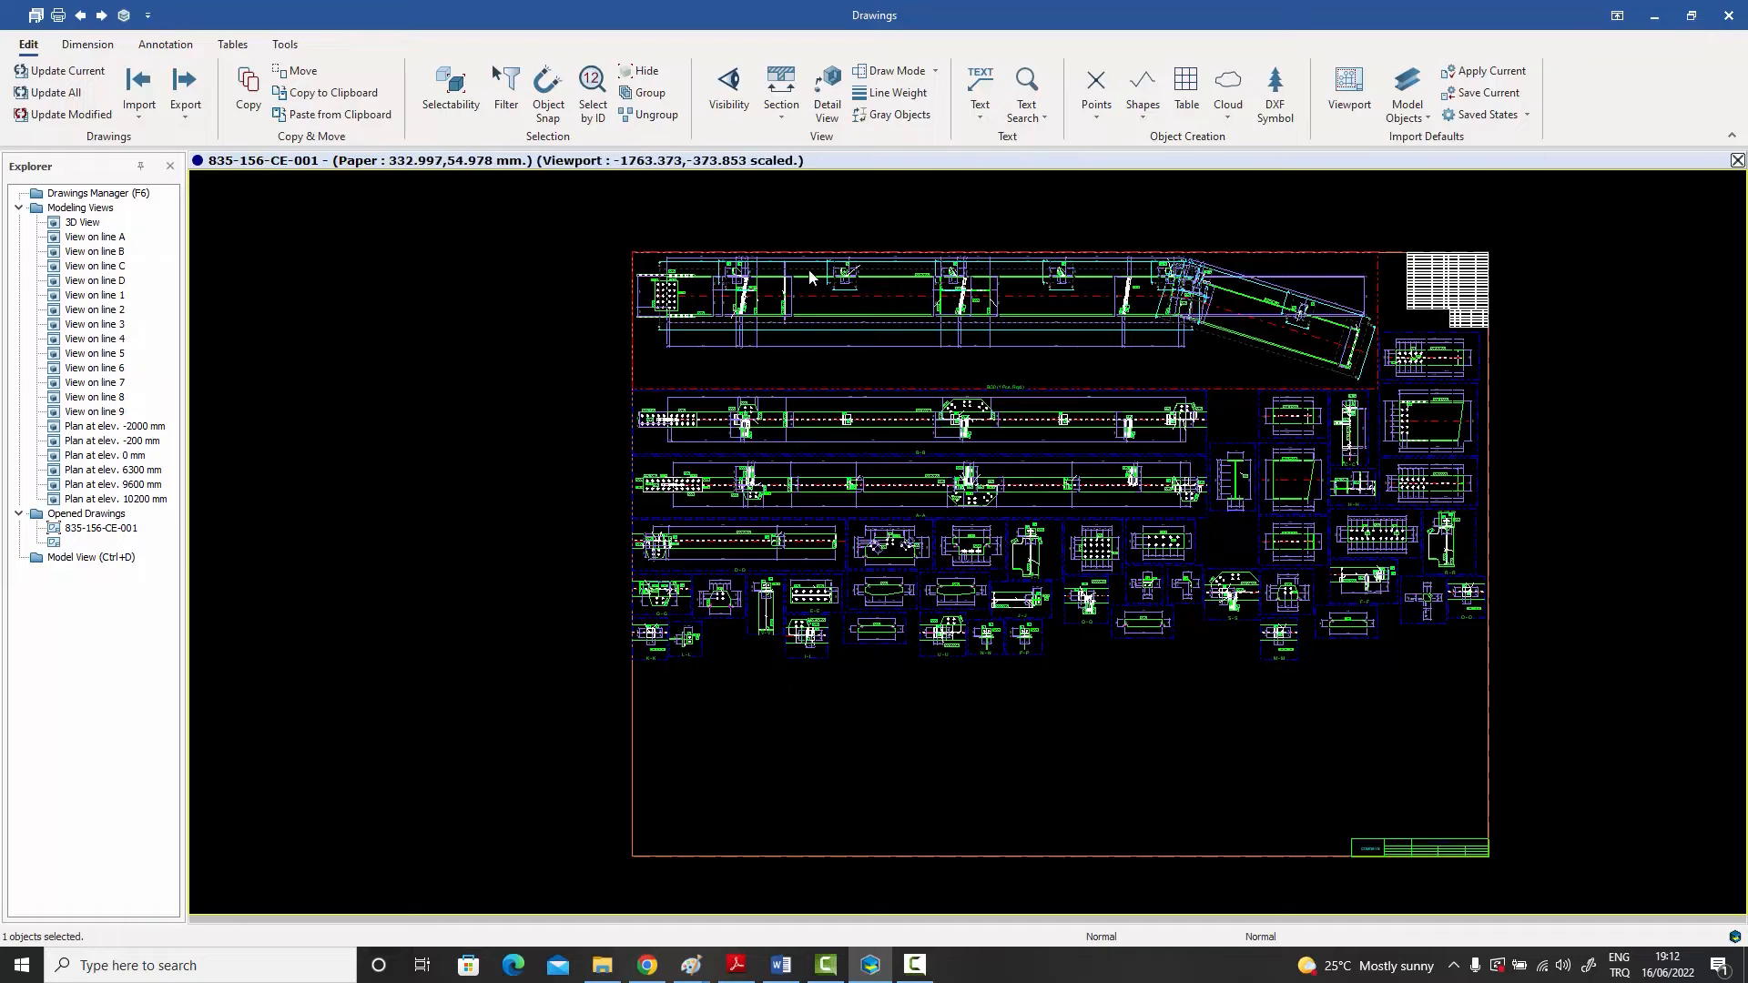
scroll(810, 278, up, 5)
scroll(834, 297, up, 2)
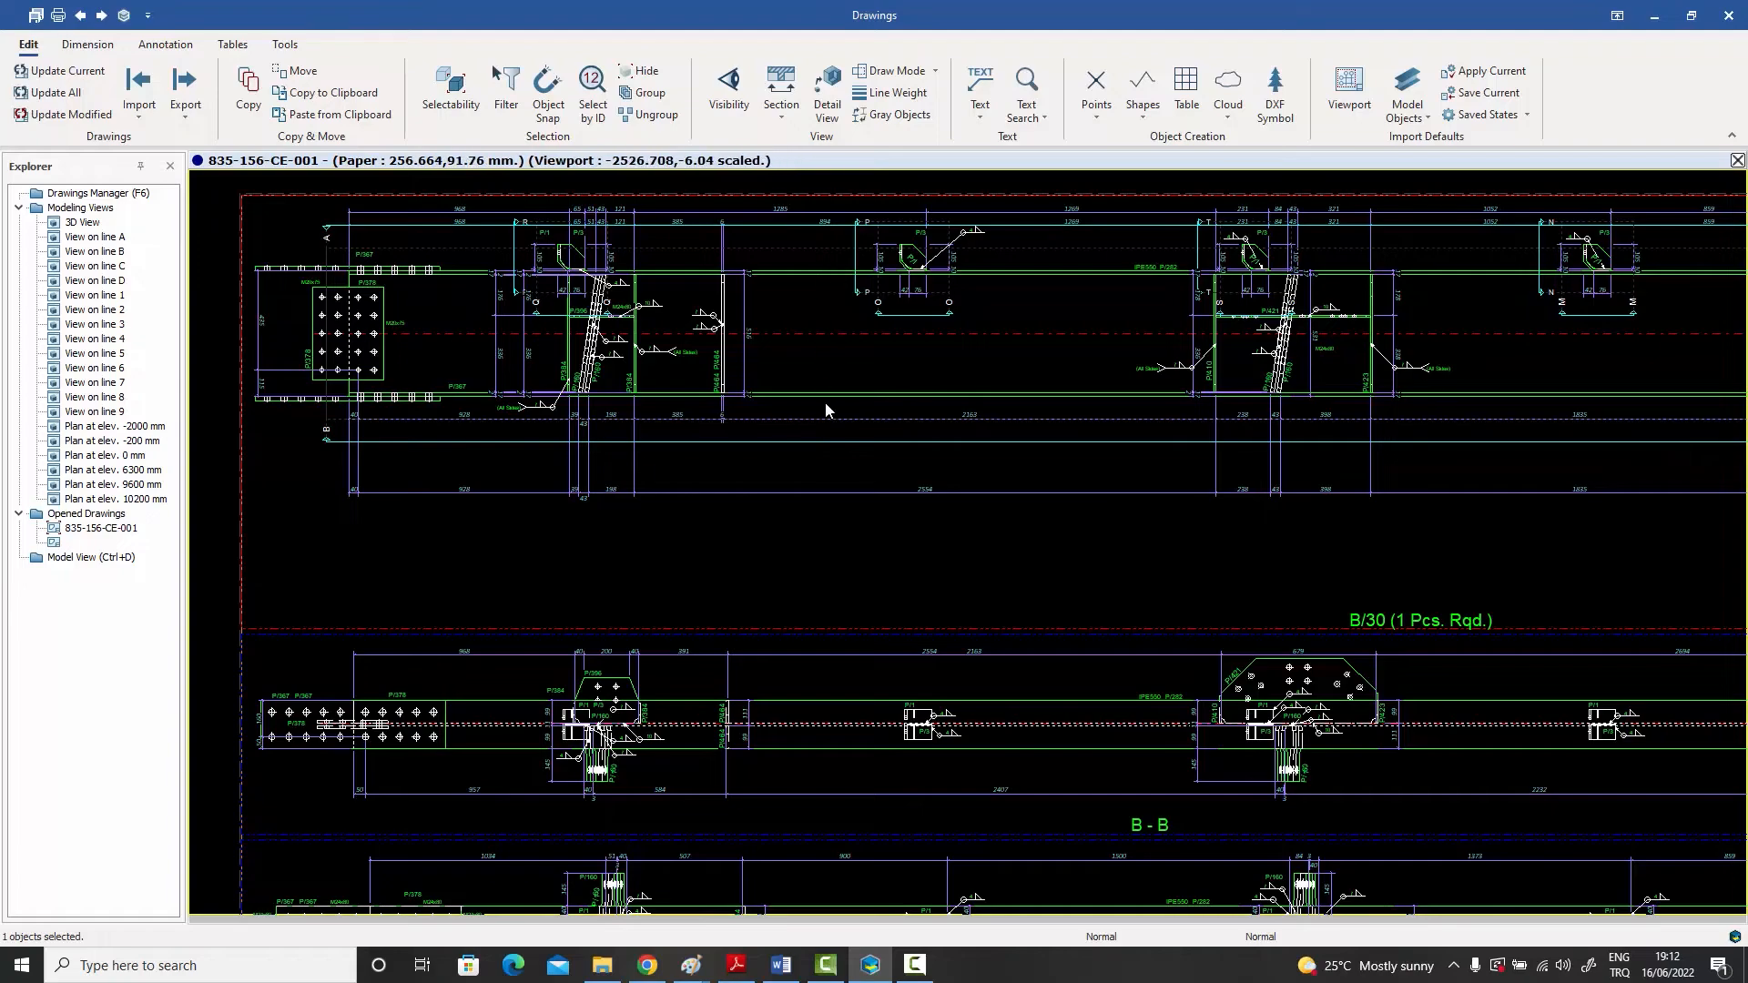
scroll(826, 408, down, 5)
middle_drag(832, 469, 846, 386)
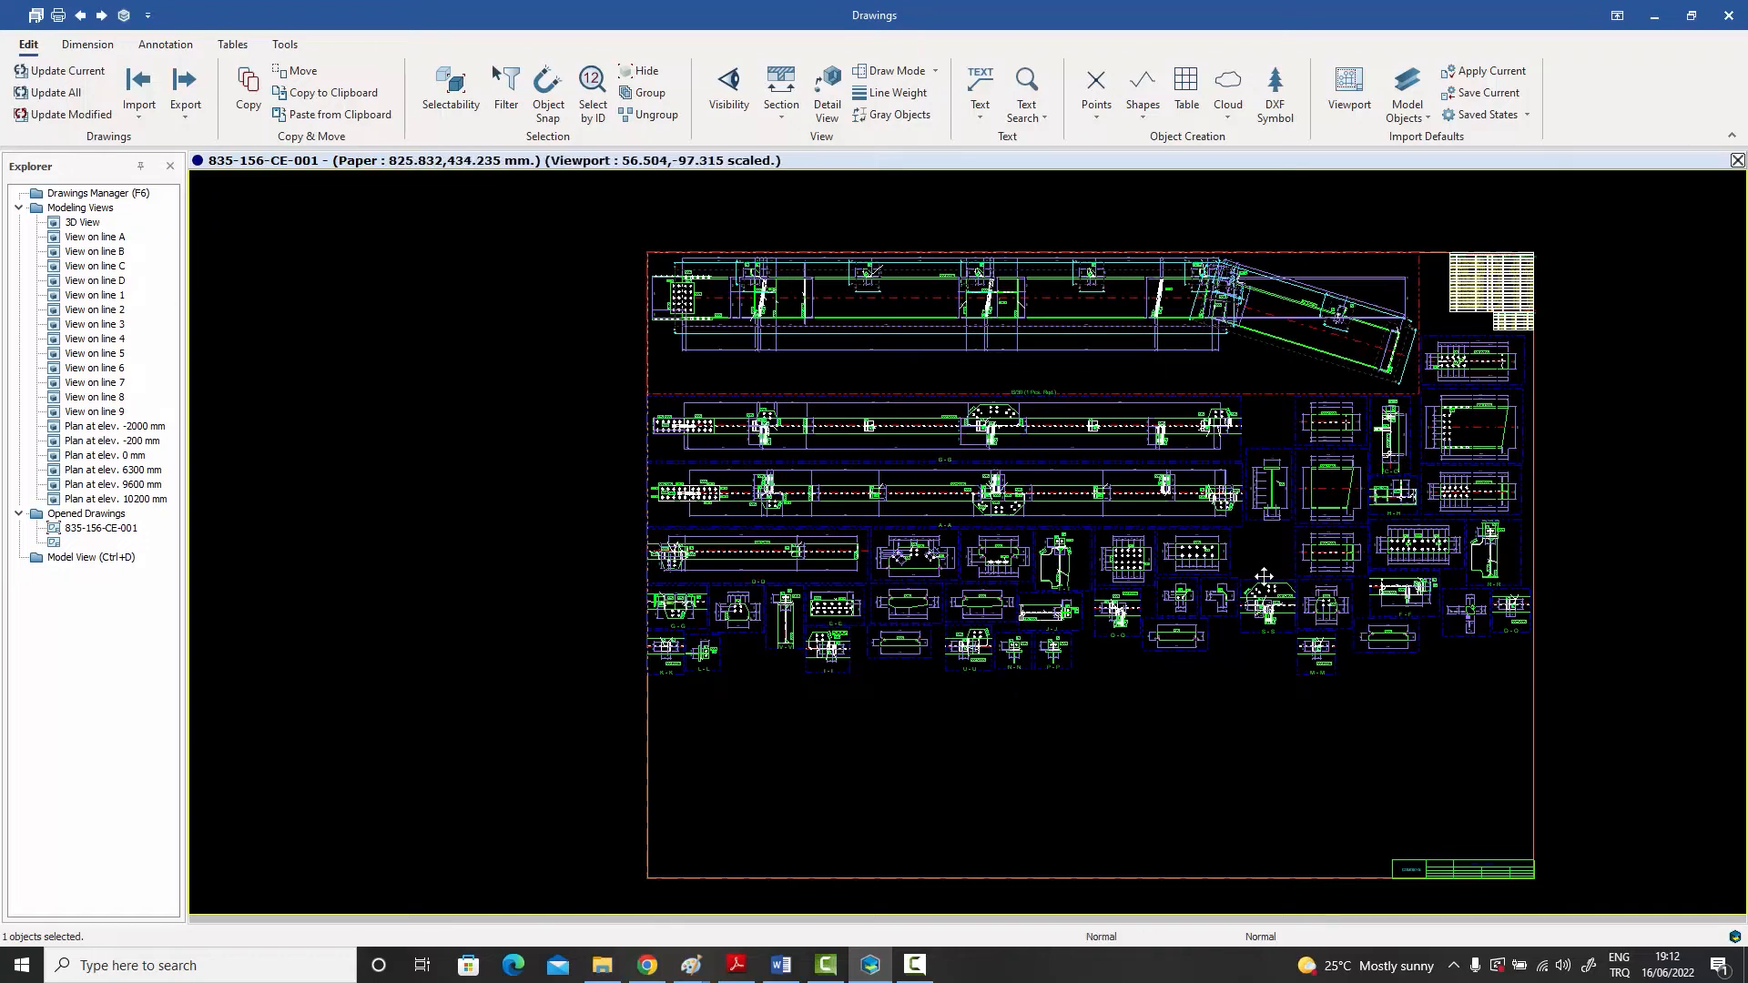
Step: Move the single-plate view beside section Q-Q off the sheet, and put it back near its original place
scroll(1074, 577, up, 2)
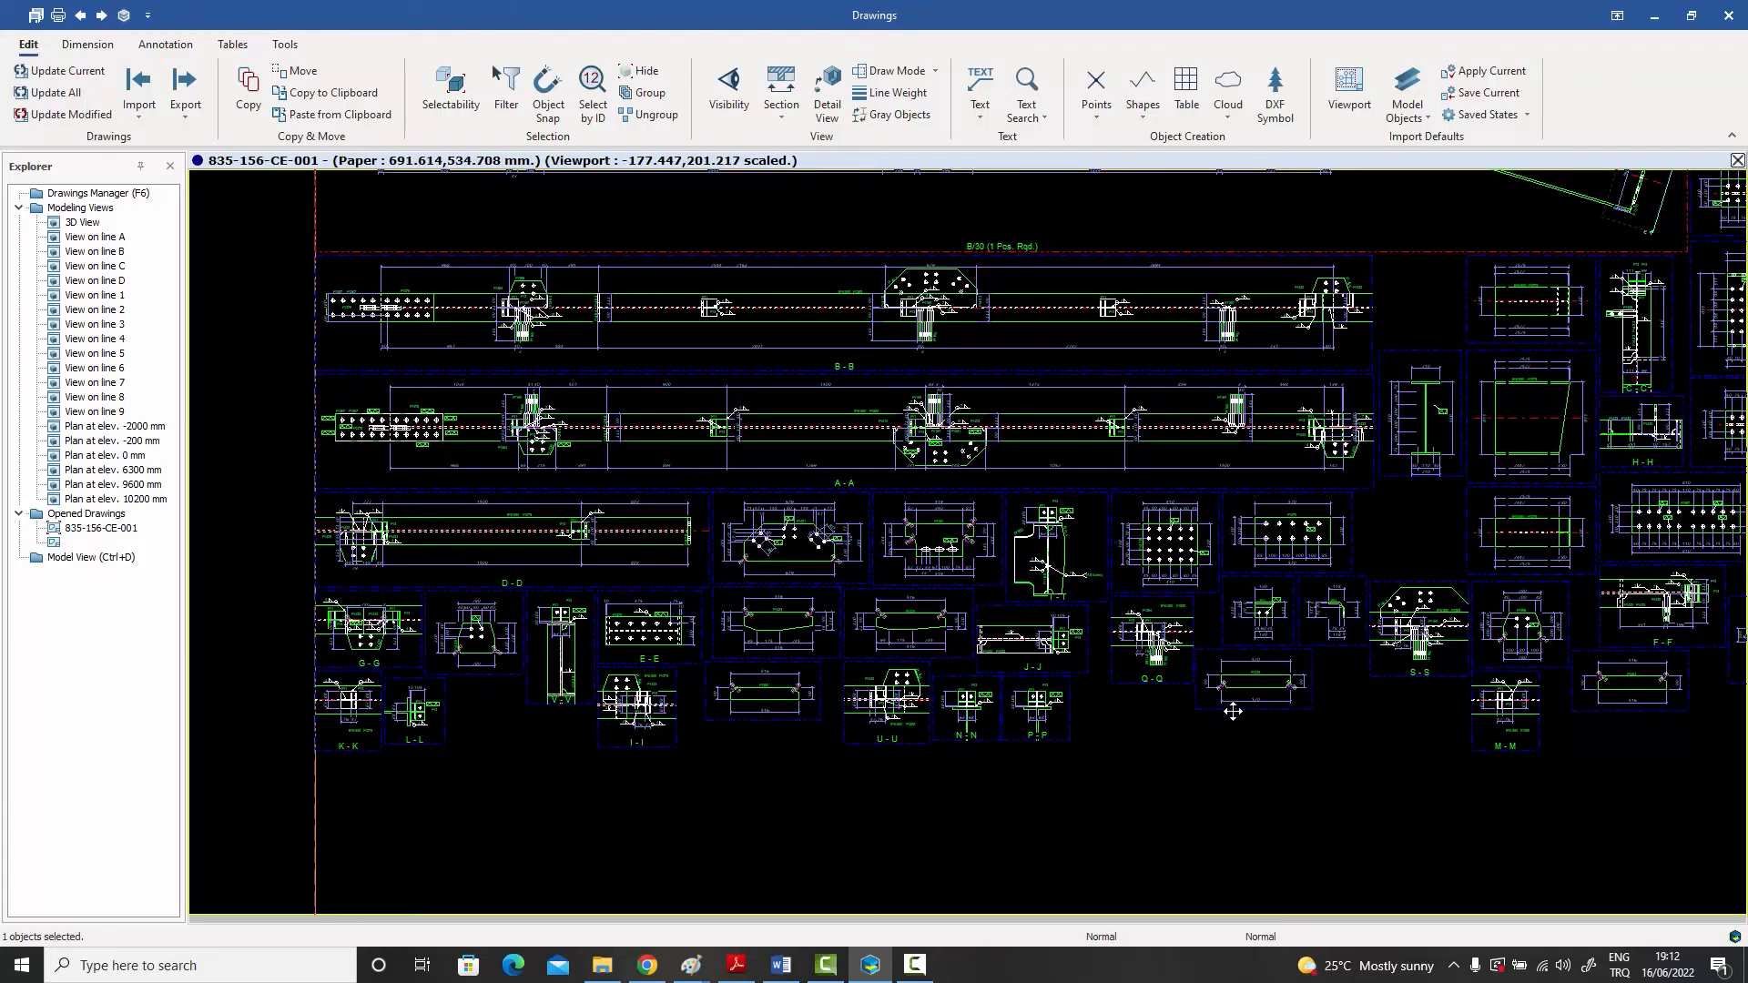
scroll(1232, 711, down, 2)
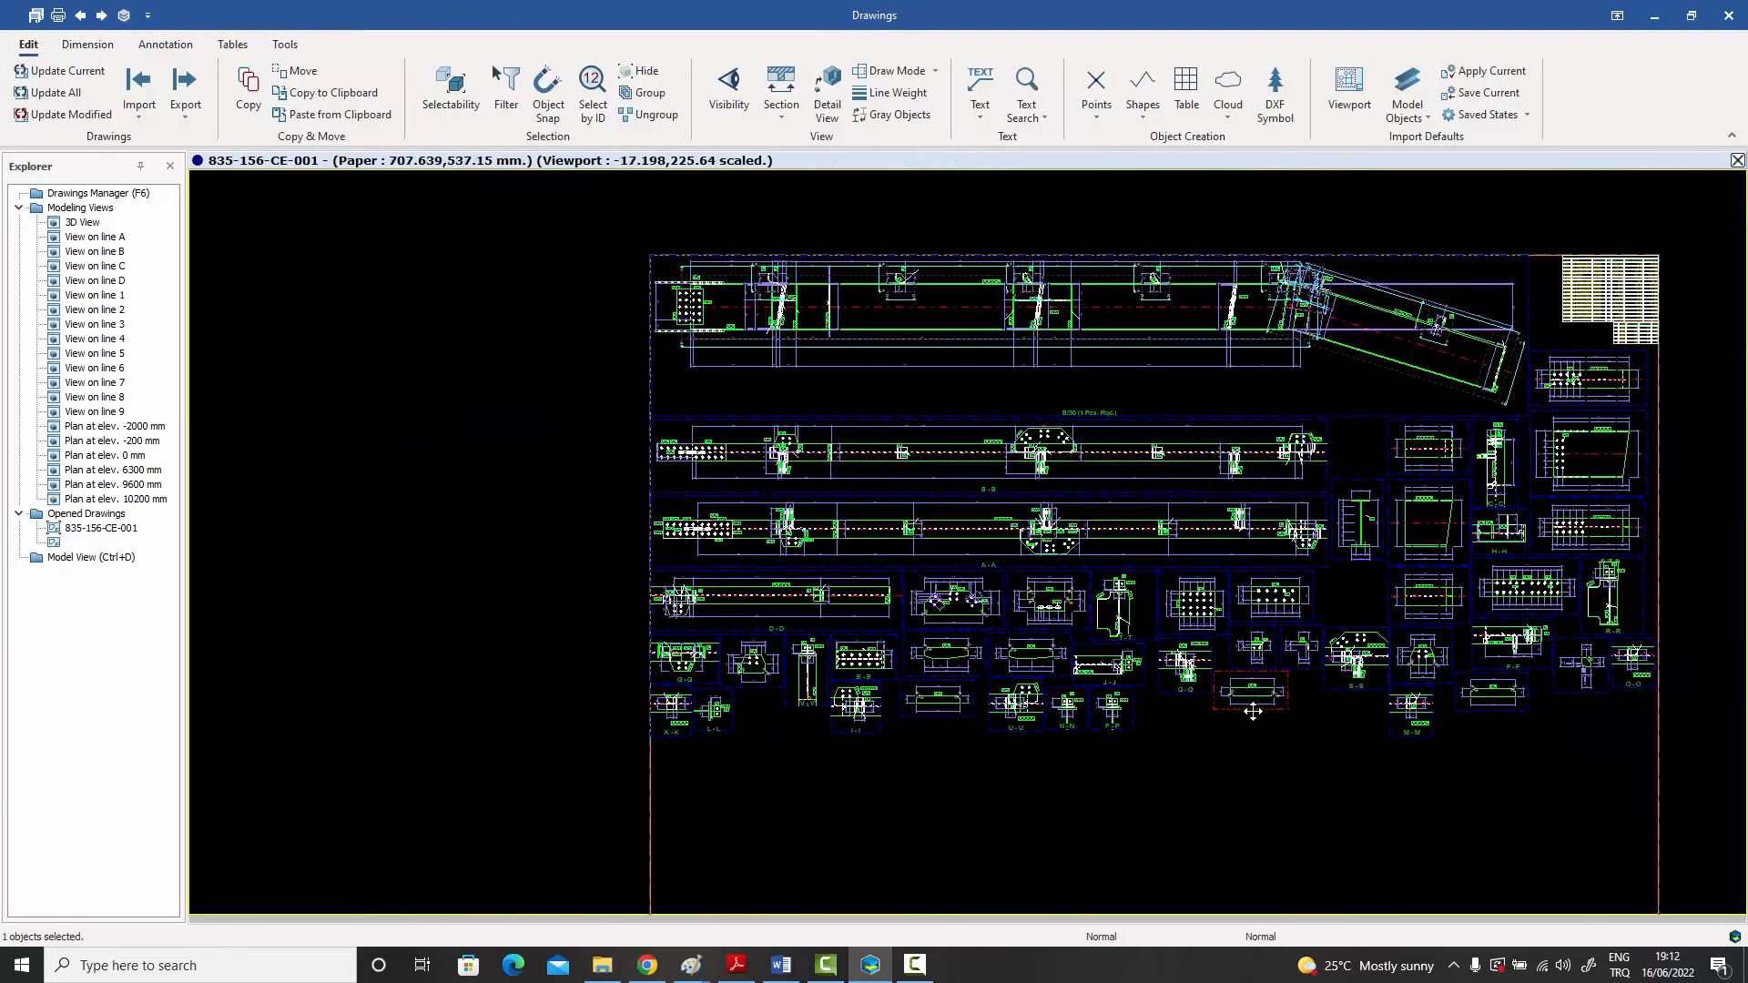
drag(1022, 722, 359, 551)
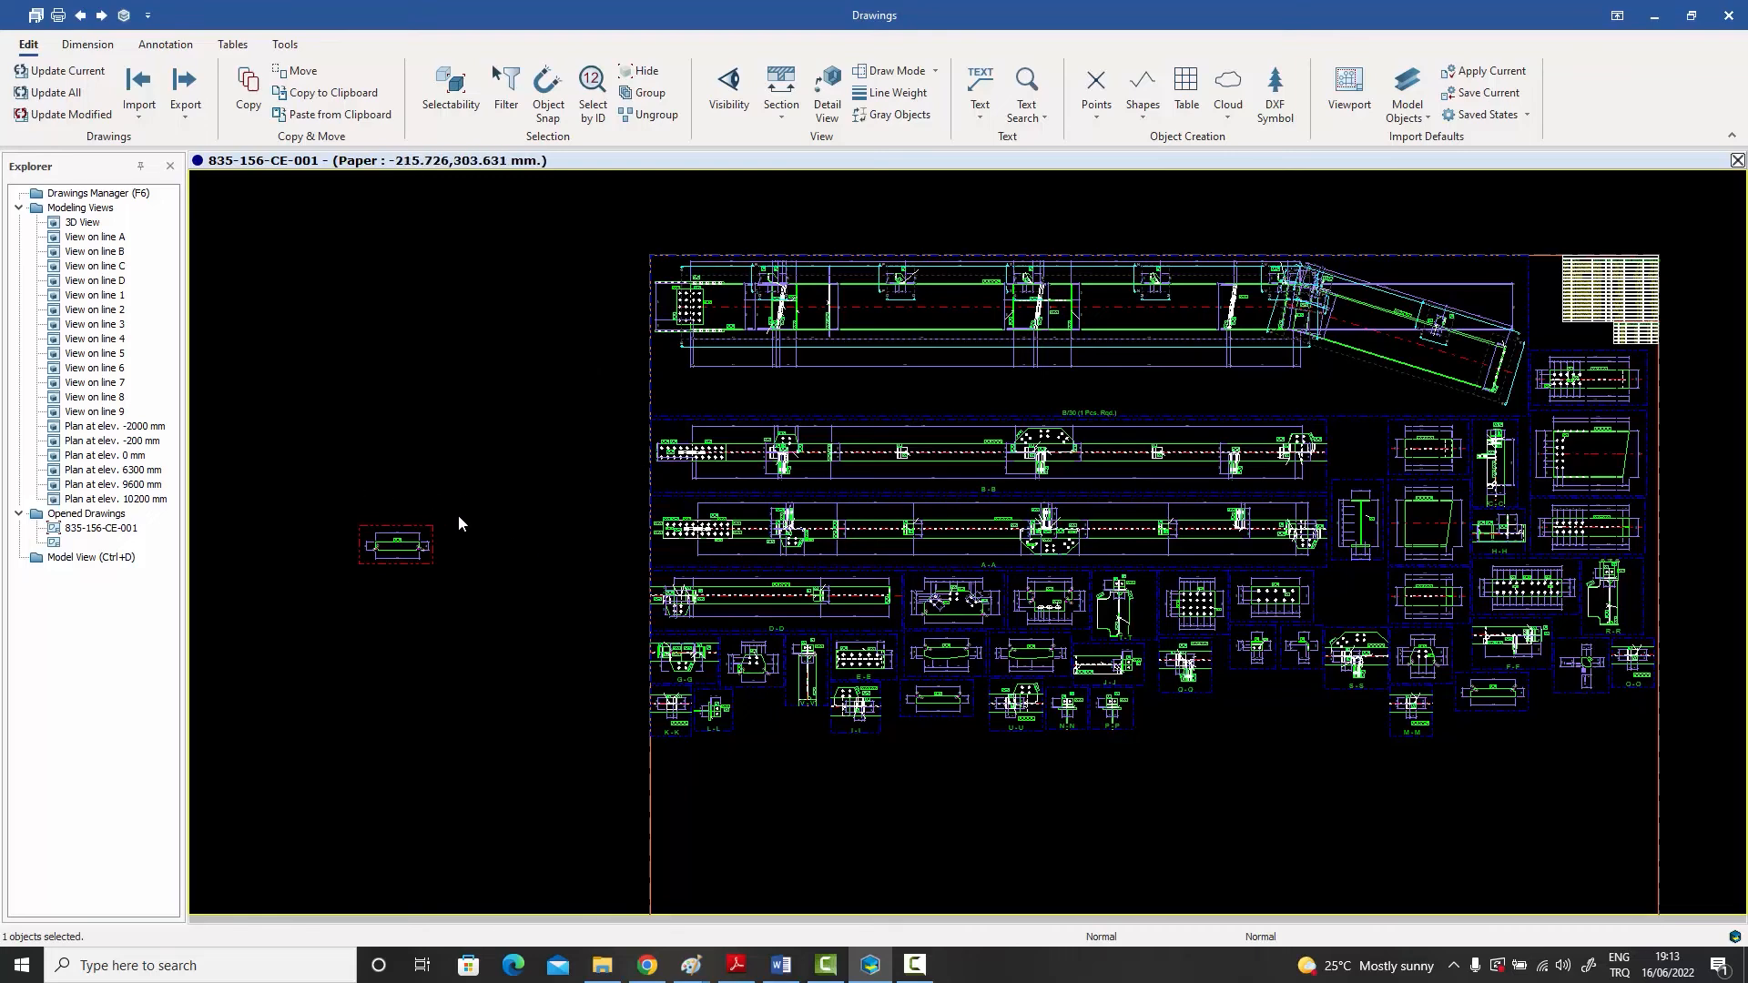
mouse_move(456, 526)
mouse_down()
mouse_move(820, 628)
mouse_move(1229, 696)
mouse_move(1280, 679)
mouse_up()
click(1293, 767)
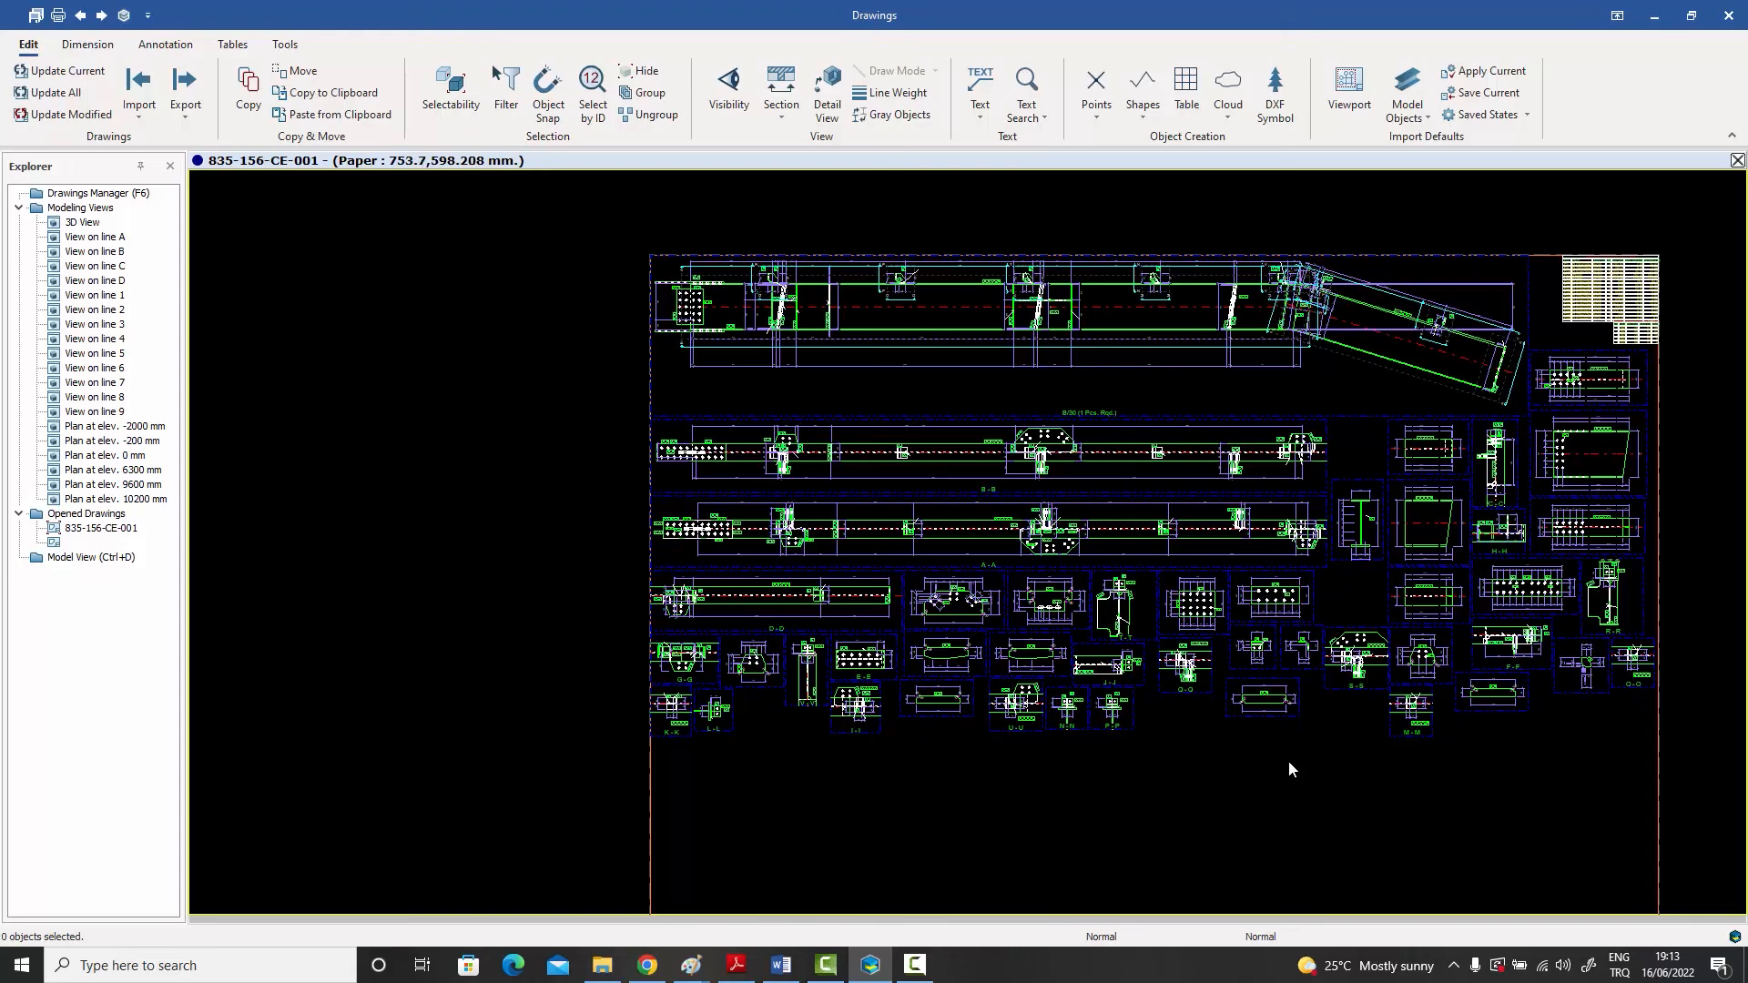
Step: Move the single-plate view beside Q-Q, the small part view and the drilled plate view above it into a new row below section I-I
middle_drag(1289, 771, 945, 592)
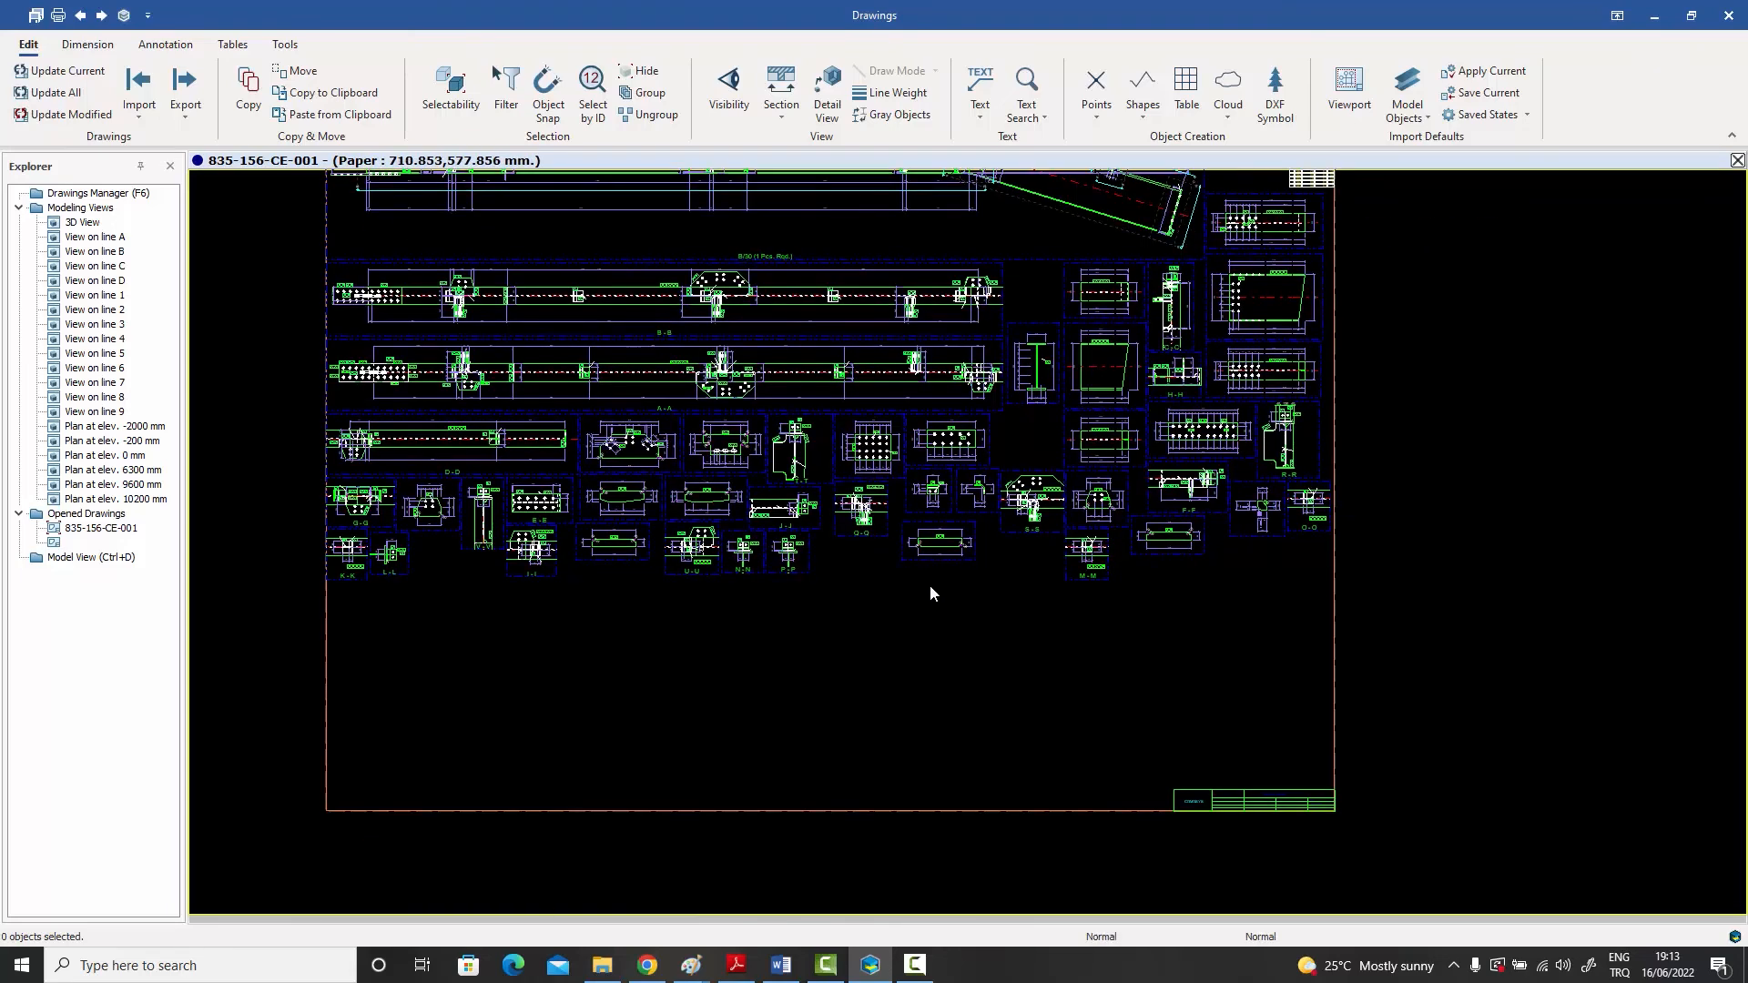
click(937, 557)
drag(937, 557, 454, 610)
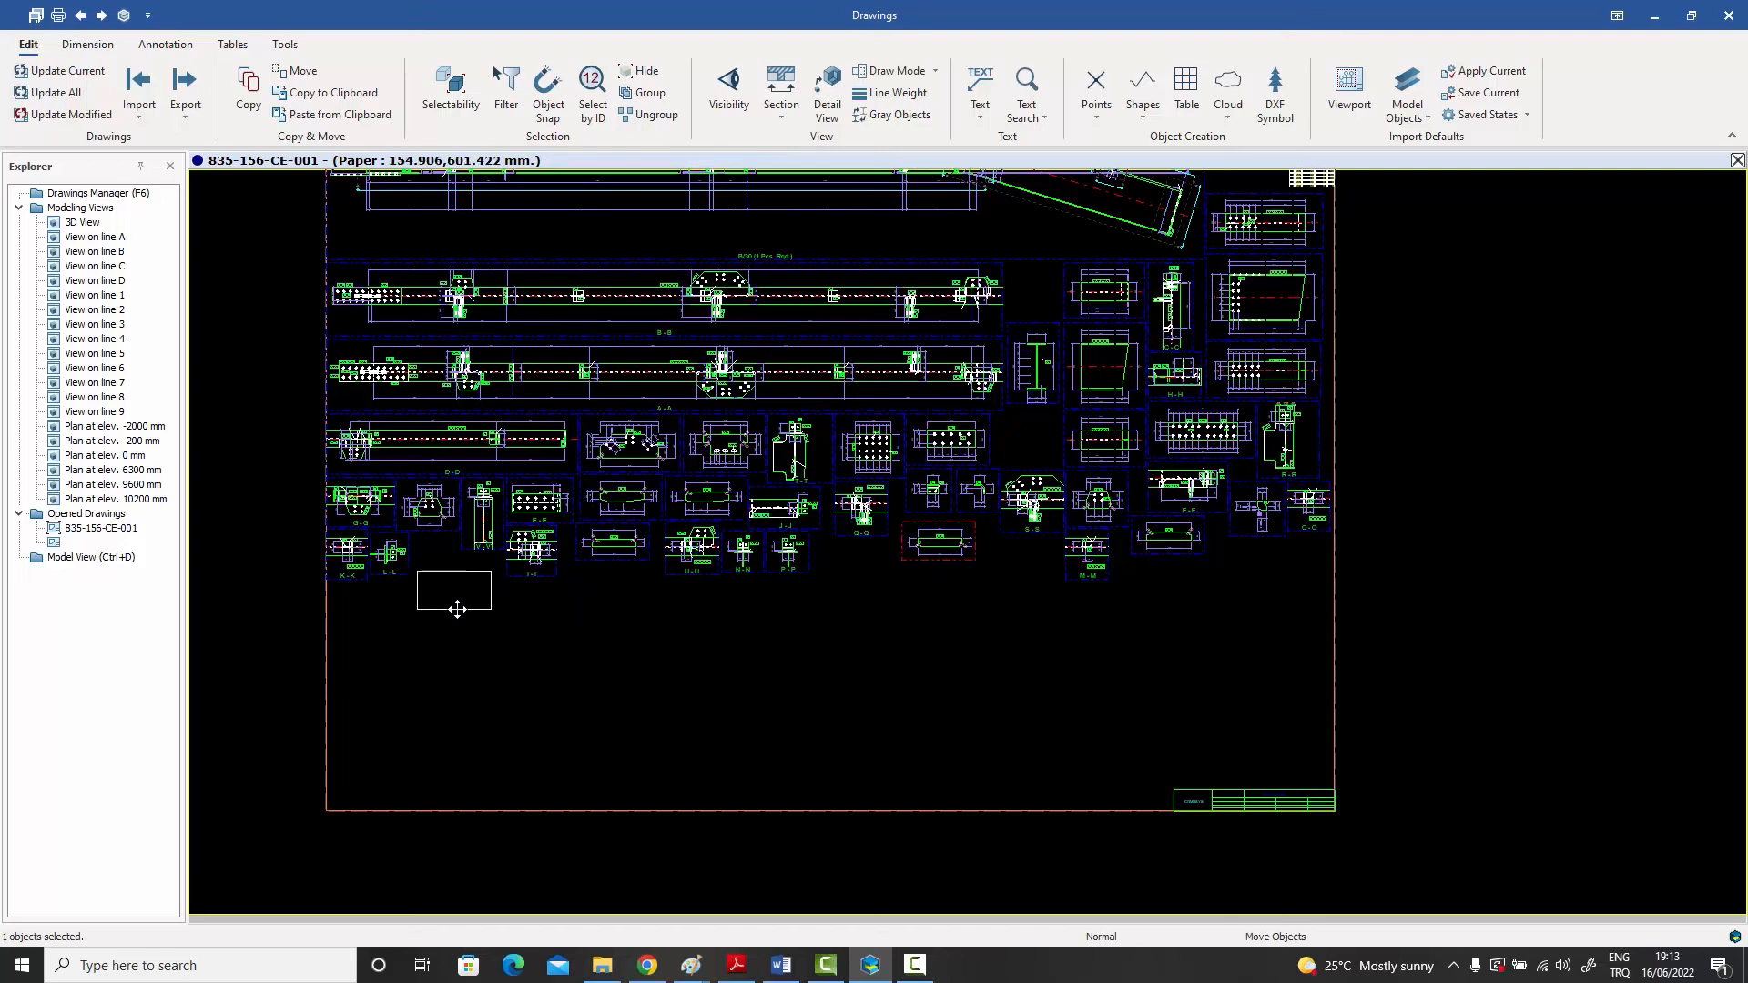
drag(937, 510, 398, 628)
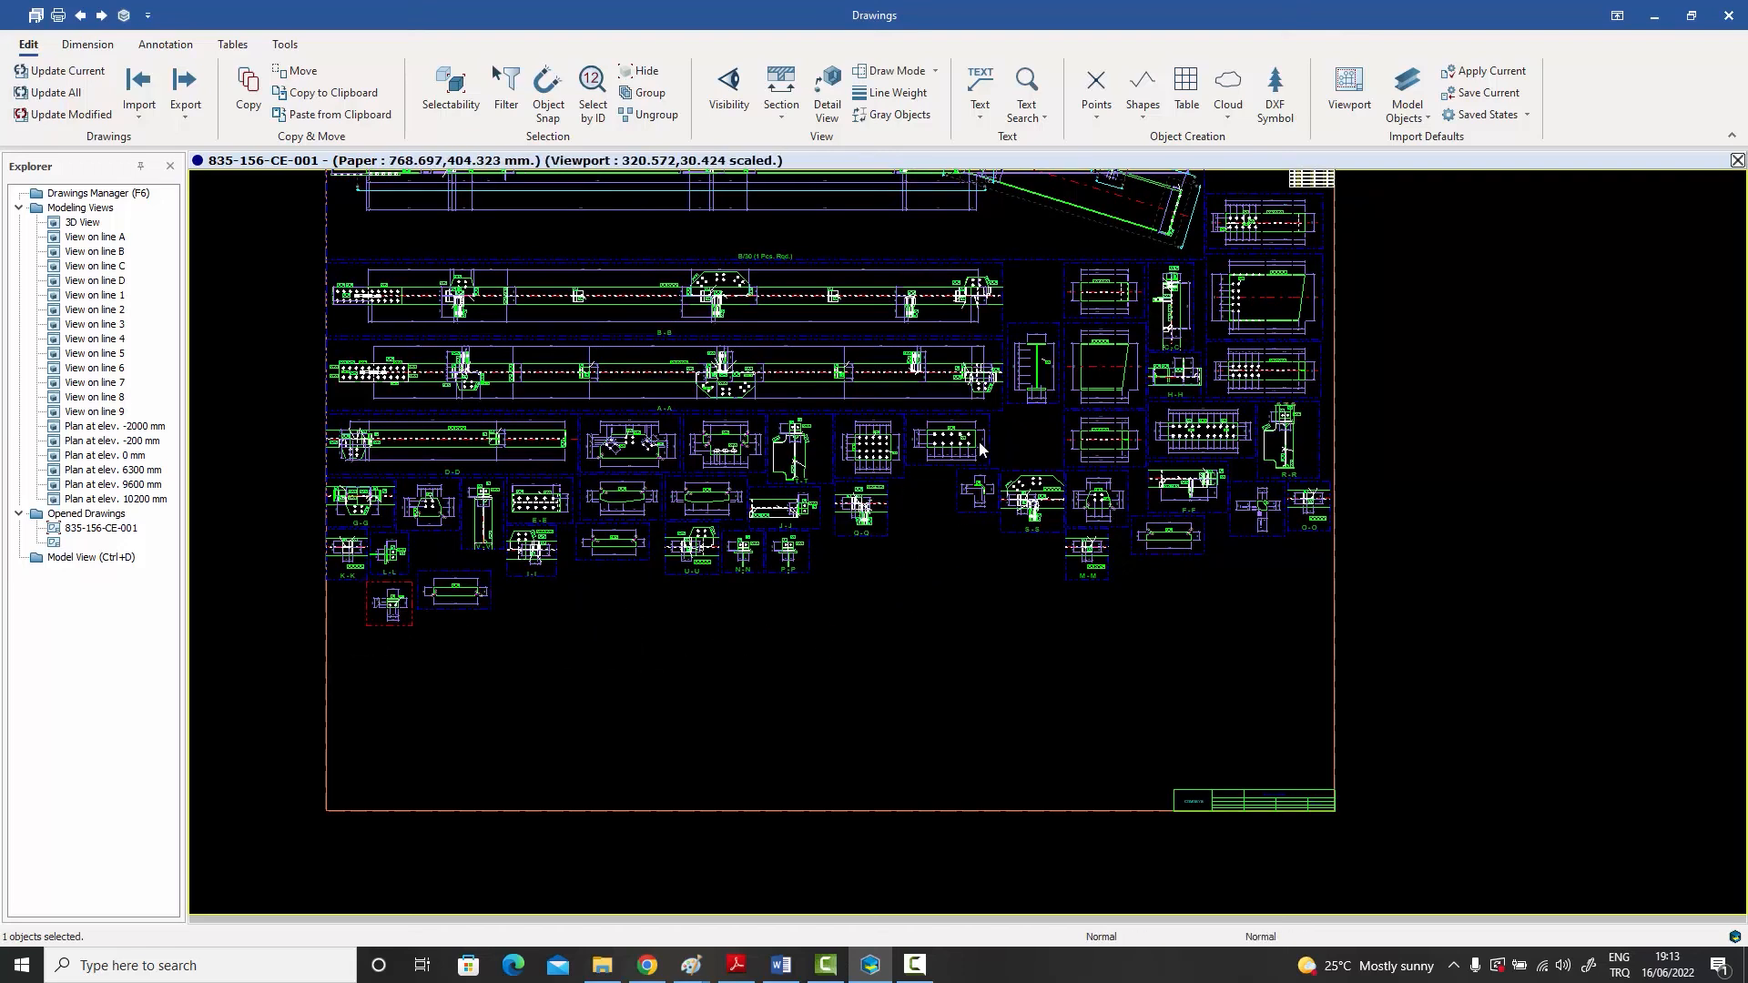
drag(938, 467, 541, 640)
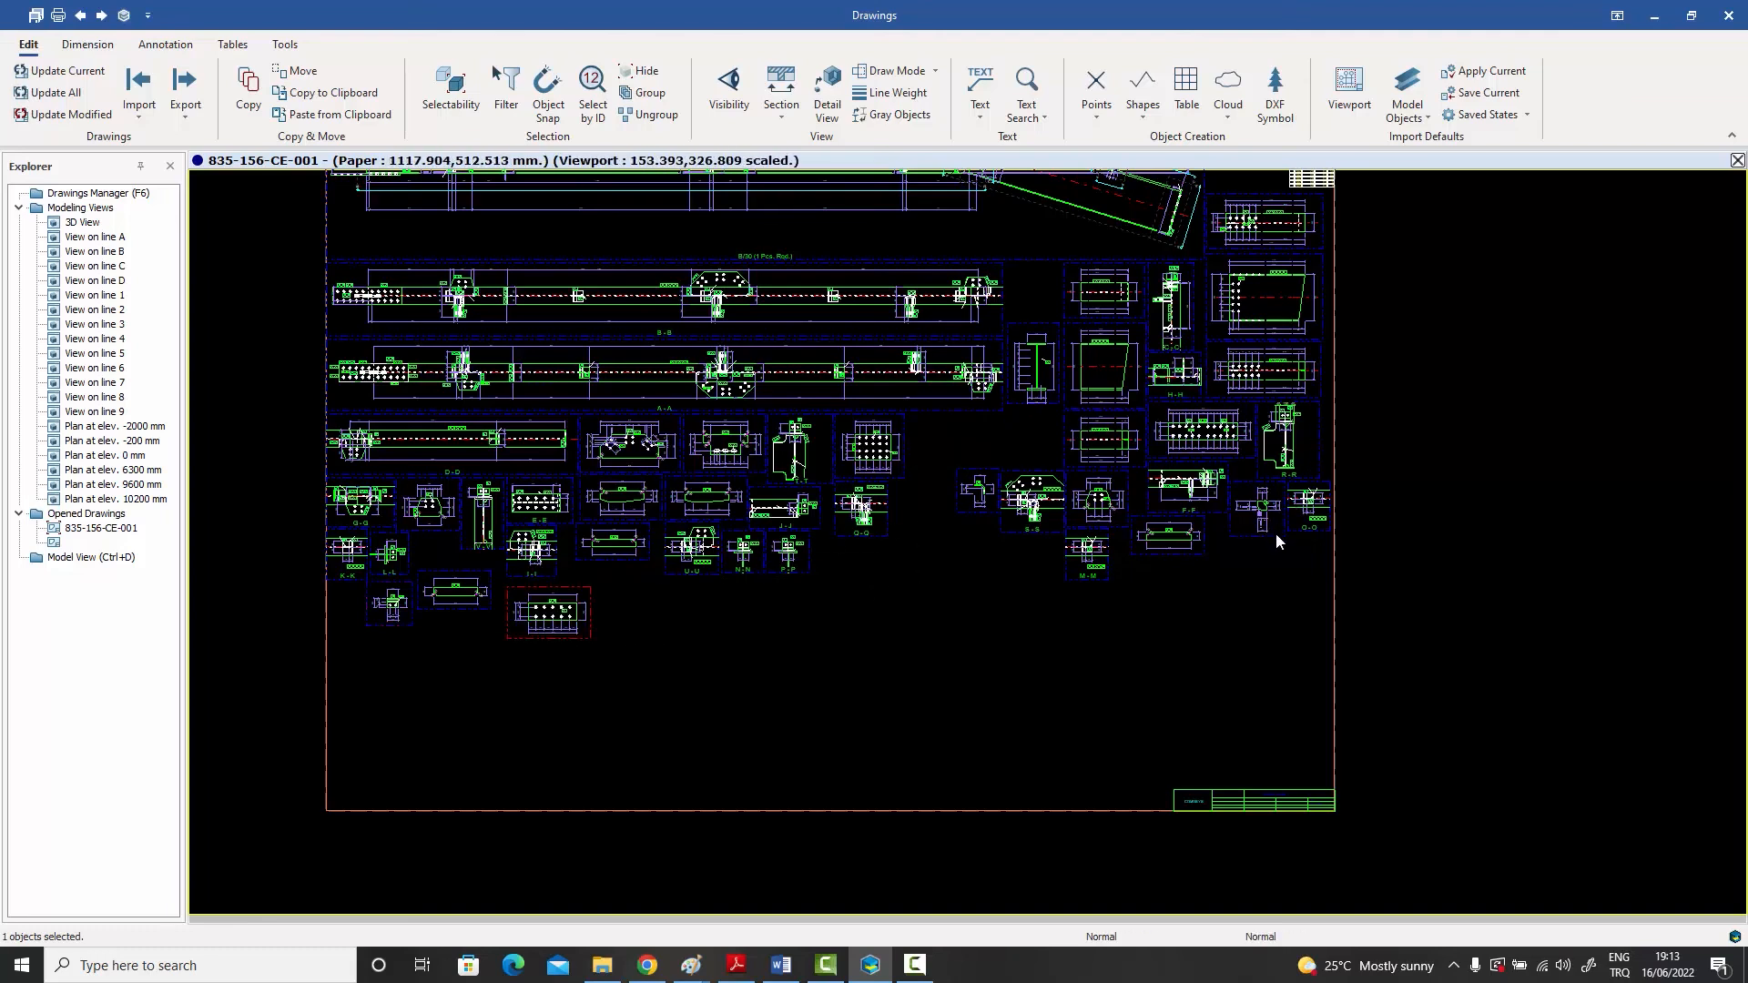
Step: Move the small part view beside section O-O and section F-F into the new bottom row of views
drag(1275, 532, 649, 619)
mouse_move(1224, 494)
mouse_down()
mouse_move(952, 620)
mouse_move(739, 620)
mouse_up()
click(919, 609)
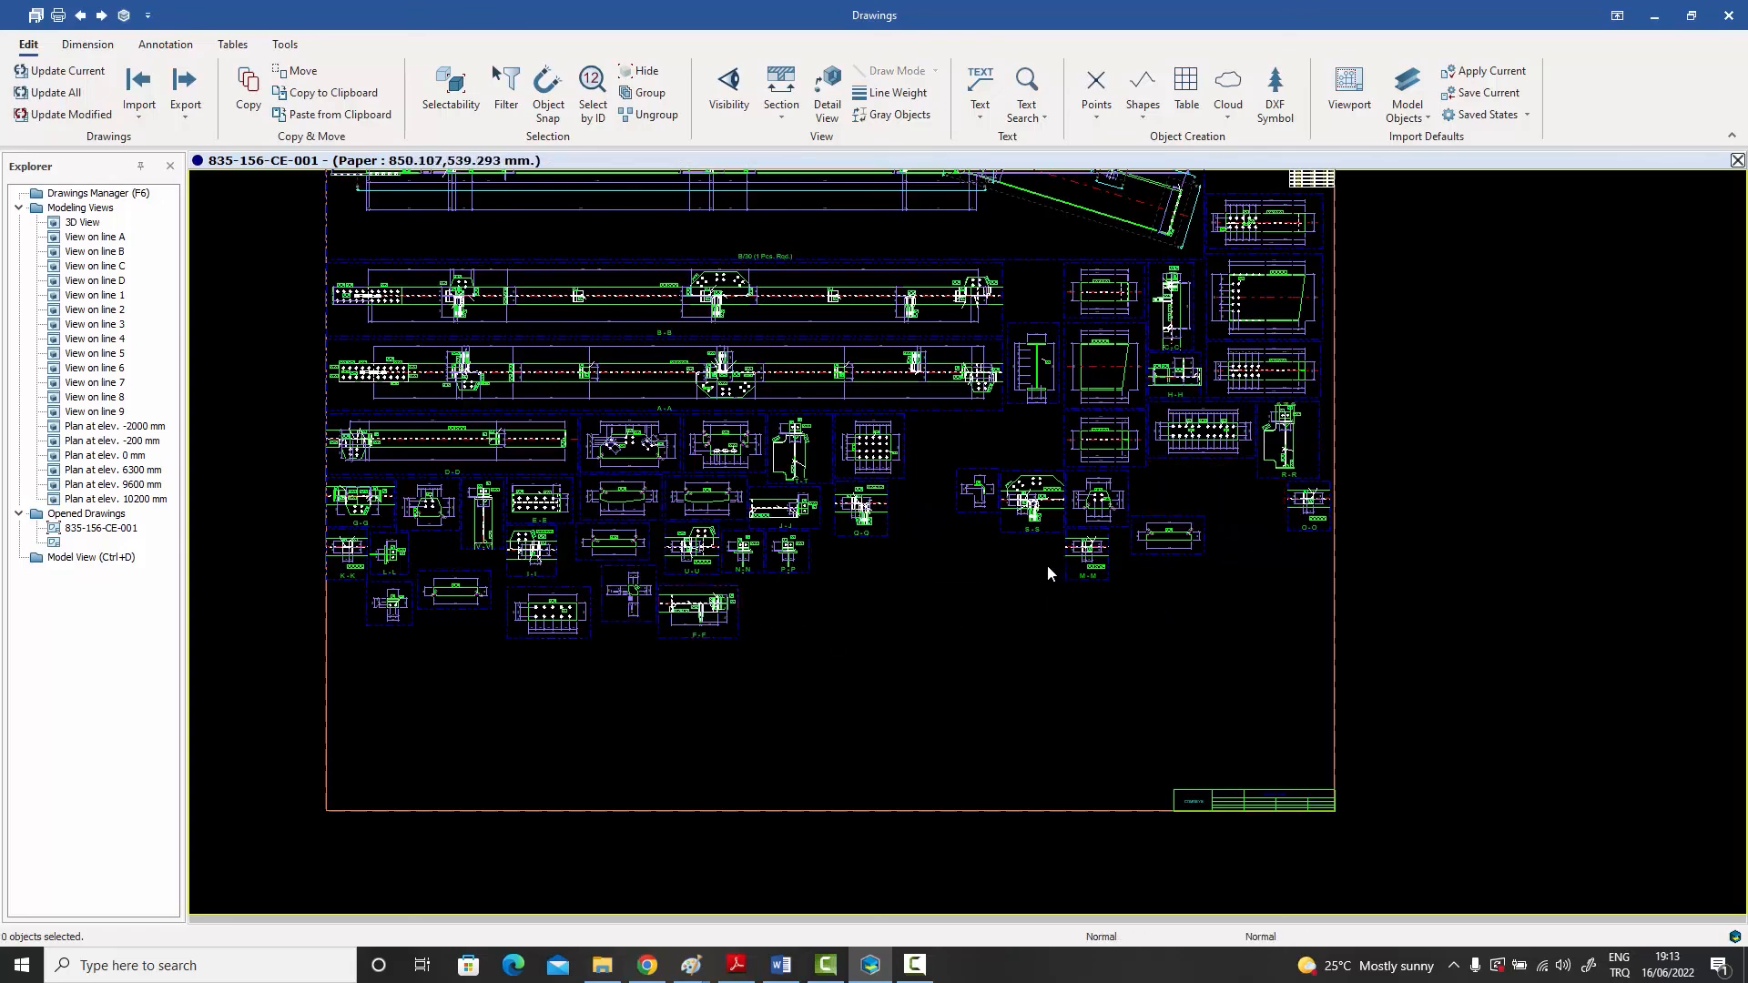
Step: Examine the rearranged sheet layout, including the main rafter view and the new bottom row
scroll(1047, 565, down, 2)
scroll(738, 303, up, 3)
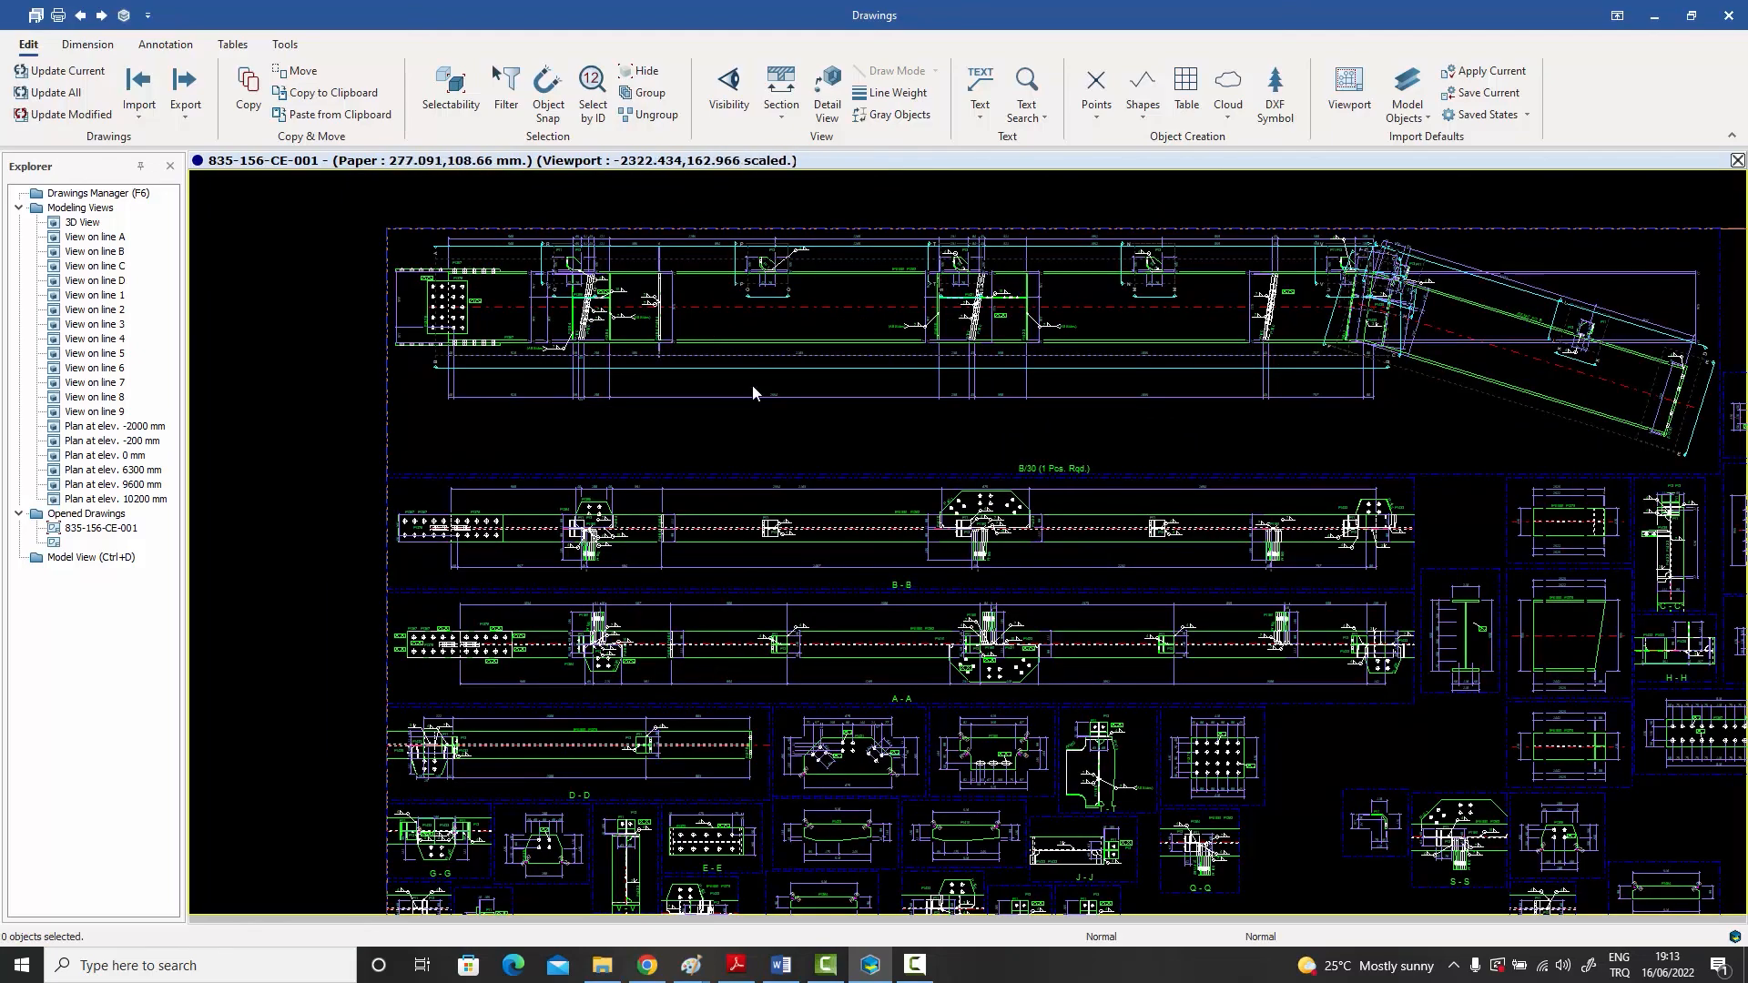
scroll(752, 385, down, 2)
middle_drag(1001, 594, 997, 587)
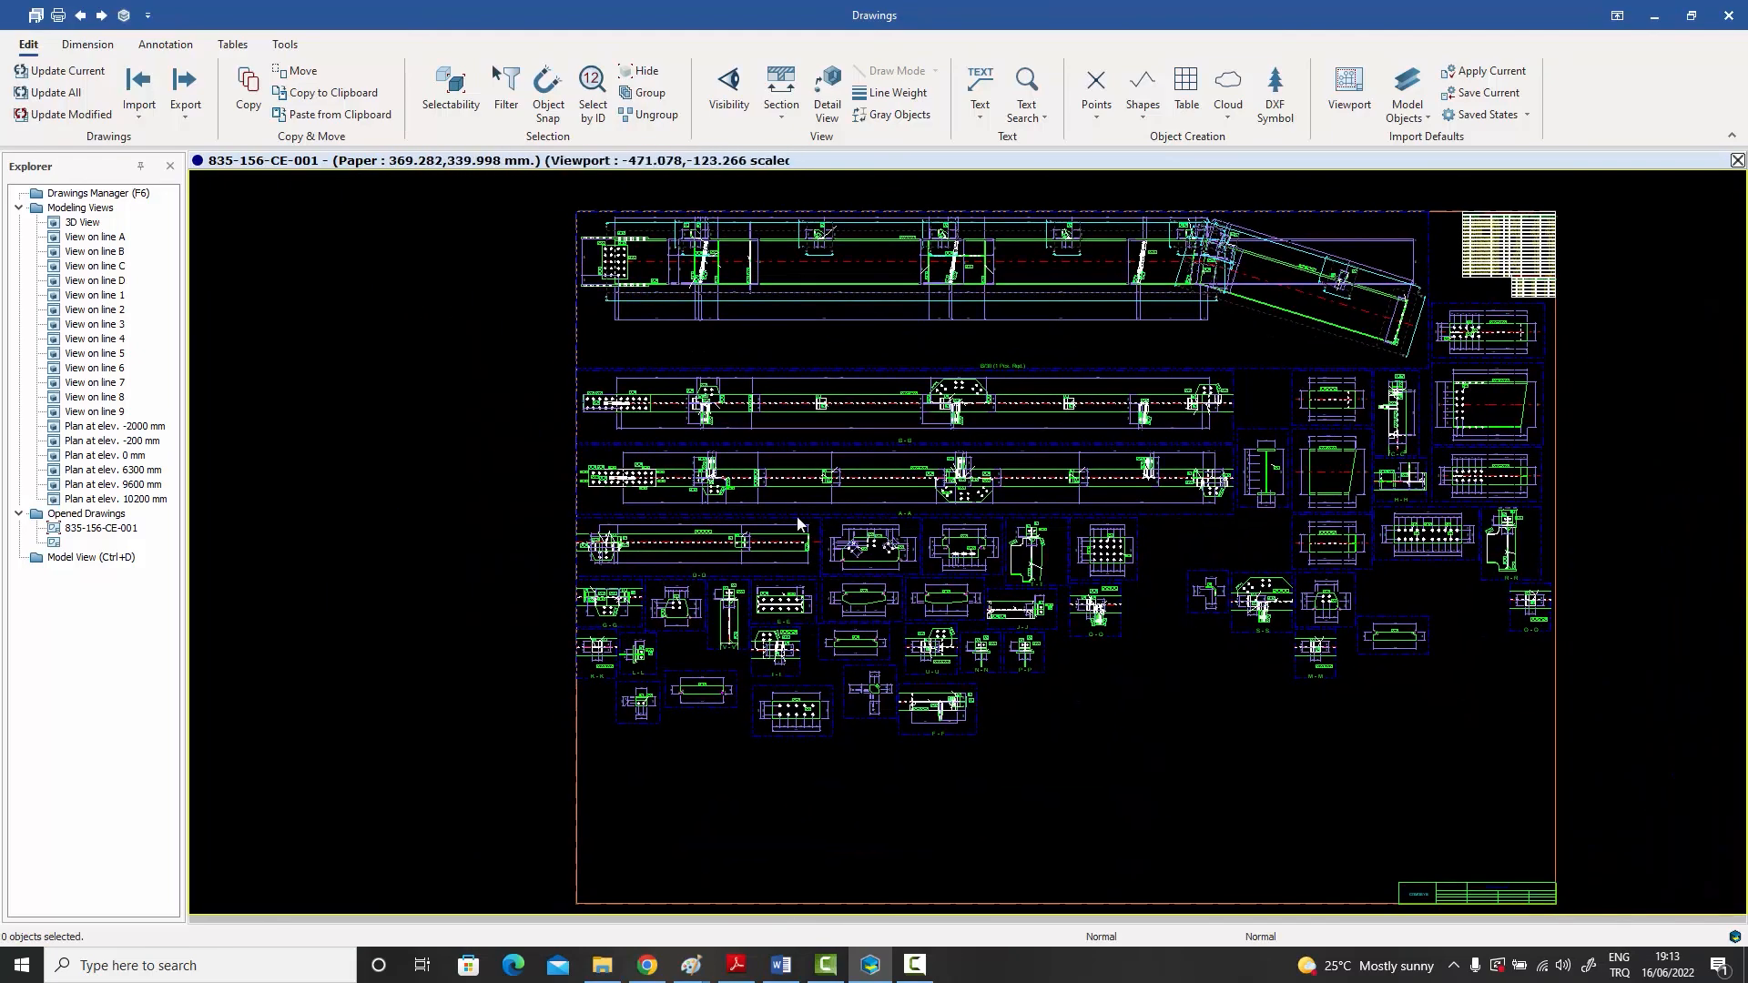
middle_drag(1243, 679, 1159, 683)
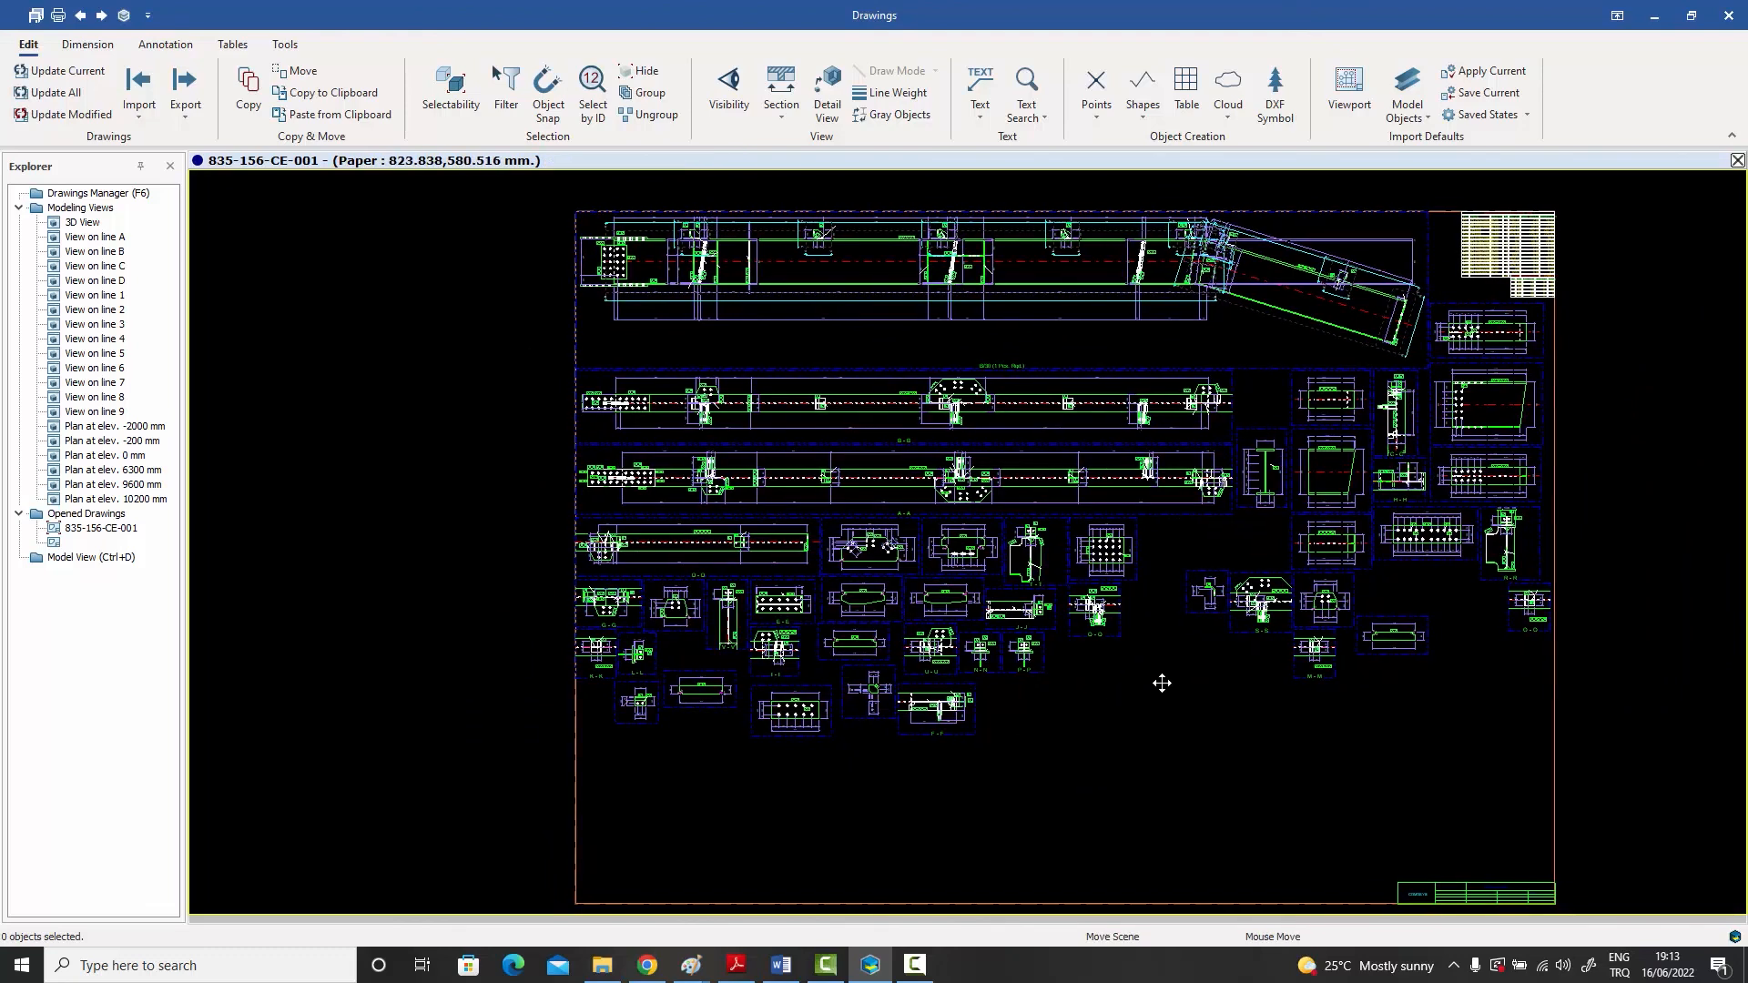